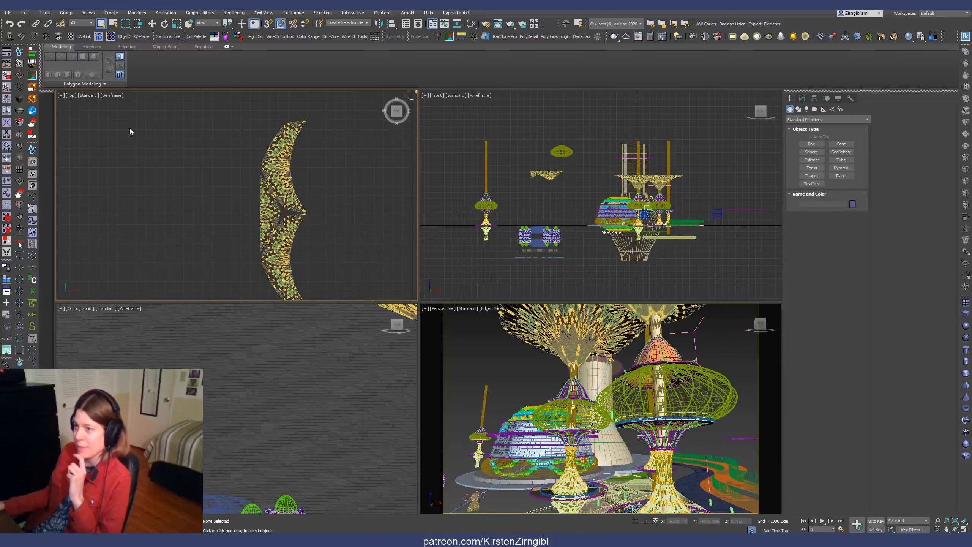
Step: Copy the small half-lens mesh group on the canopy strip's outer side to the strip's upper end in the top view
left_click_drag(237, 190, 266, 229)
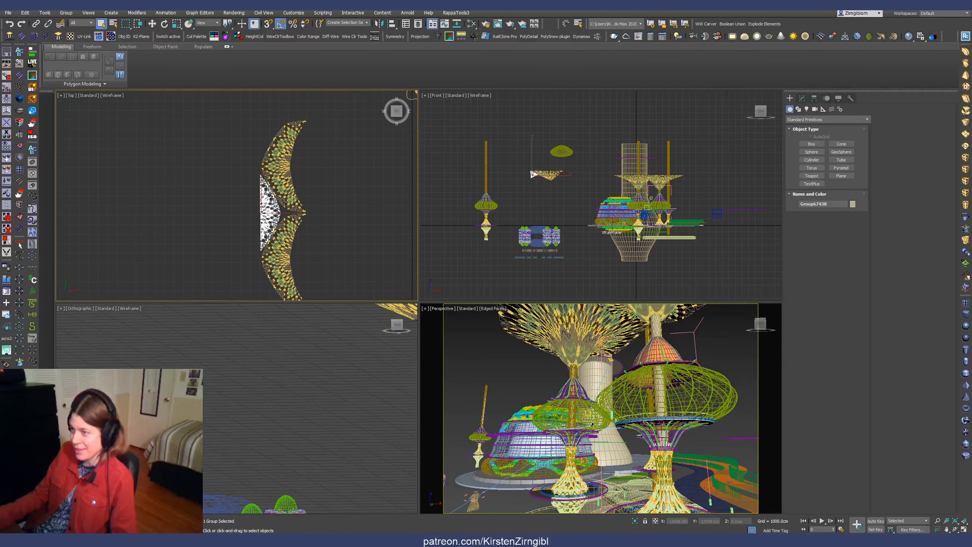
middle_click_drag(344, 187, 342, 176)
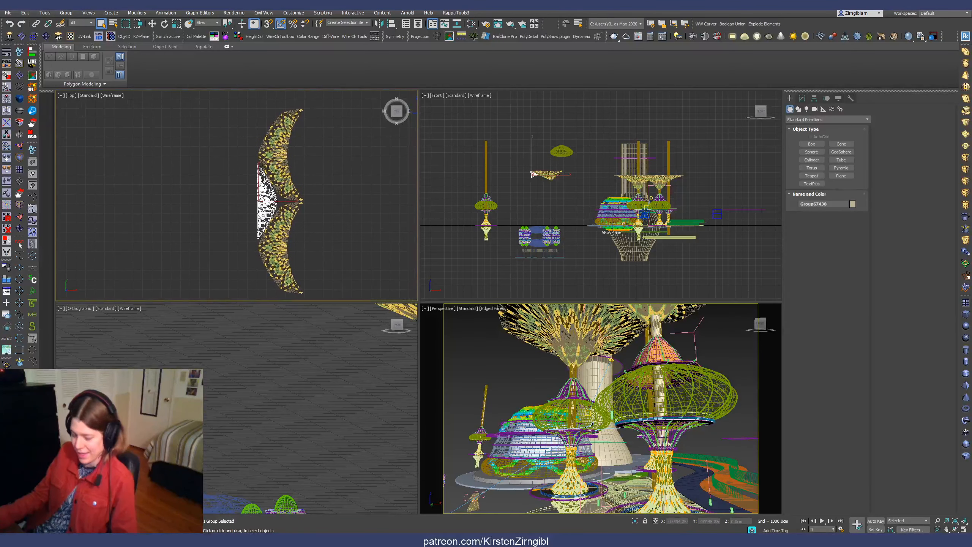
key("w")
left_click_drag(255, 166, 272, 86, "shift")
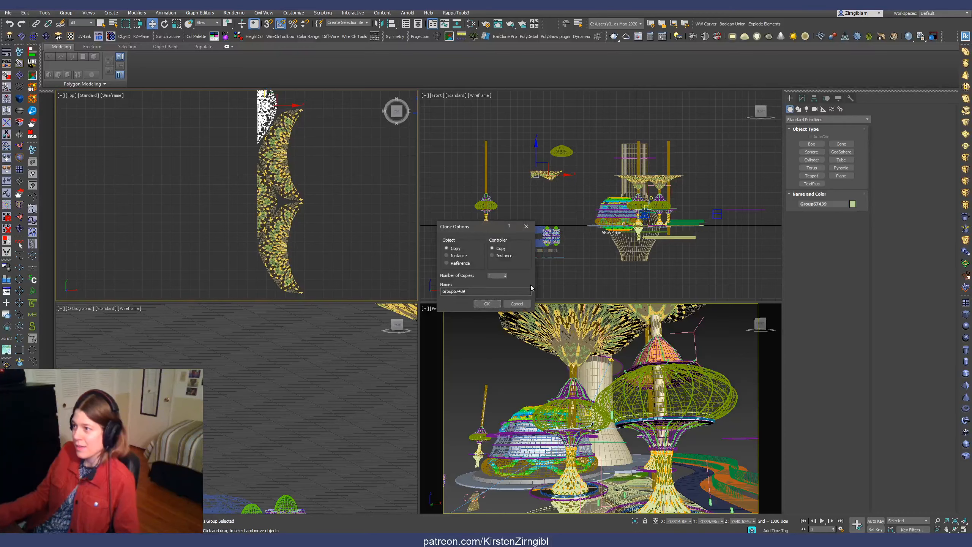
left_click(479, 304)
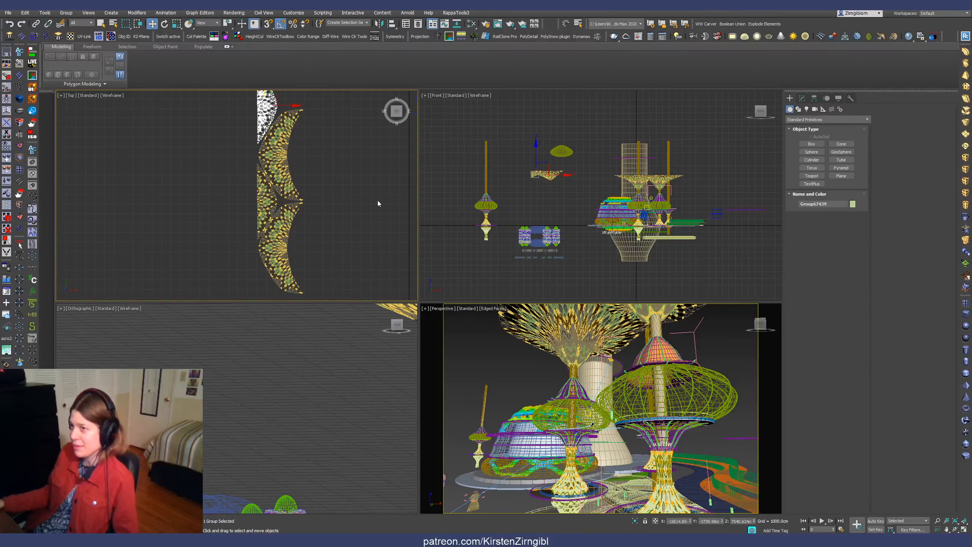
Step: Place another copy of the small mesh group beside the concave inner edge of the strip's upper arc
scroll(281, 165, "down", 3)
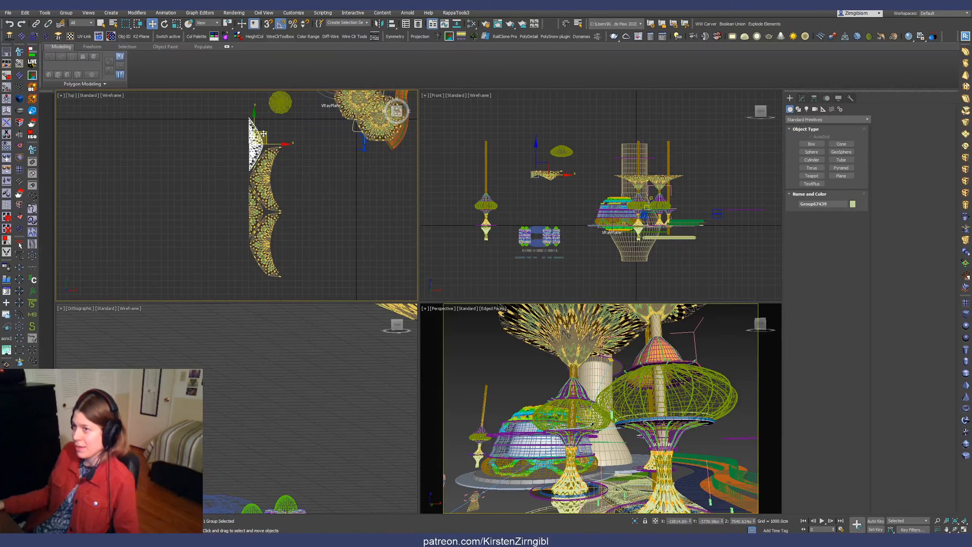
mouse_move(263, 134)
left_mouse_down("shift")
mouse_move(291, 134)
mouse_move(295, 170)
left_mouse_up("shift")
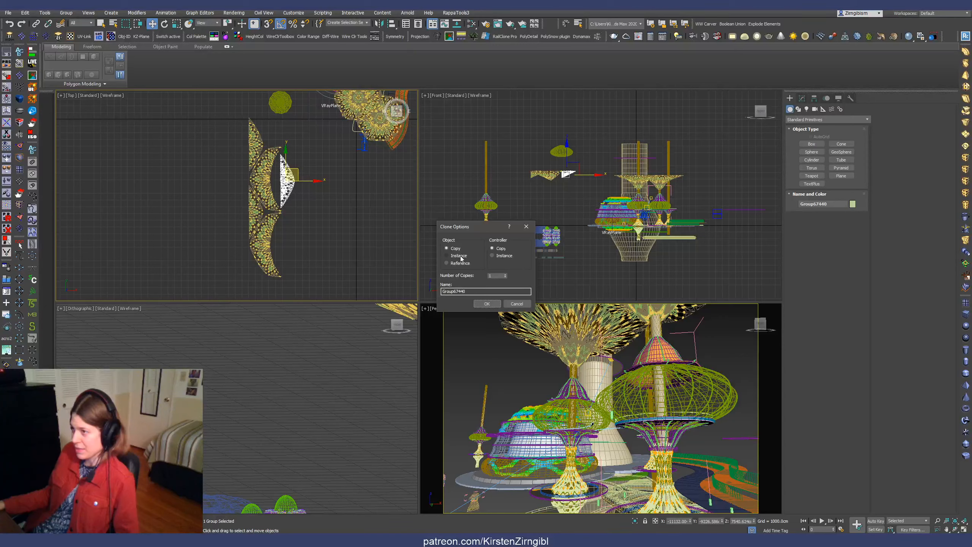
left_click(487, 303)
Step: Mirror the new copy across the X axis without cloning so its curved side faces the strip
key("e")
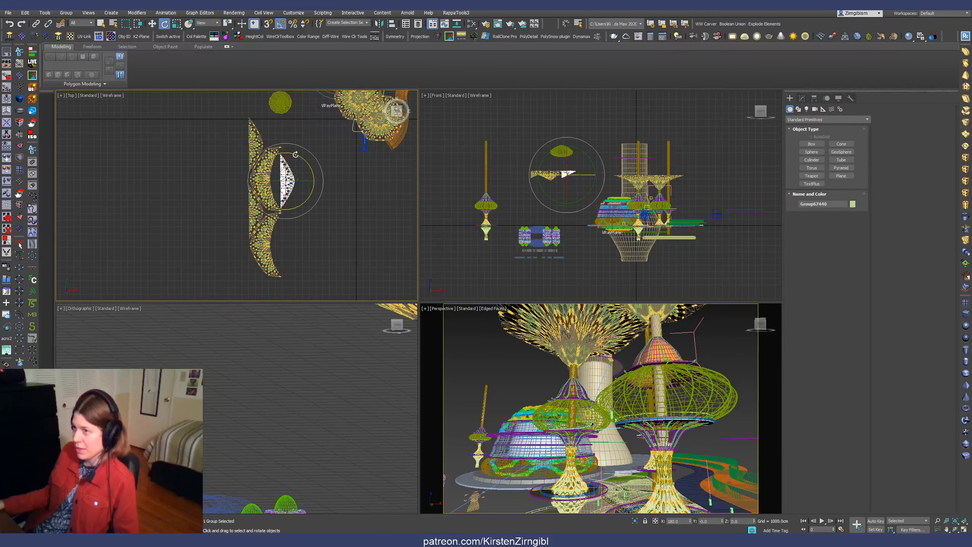
left_click_drag(322, 169, 318, 202)
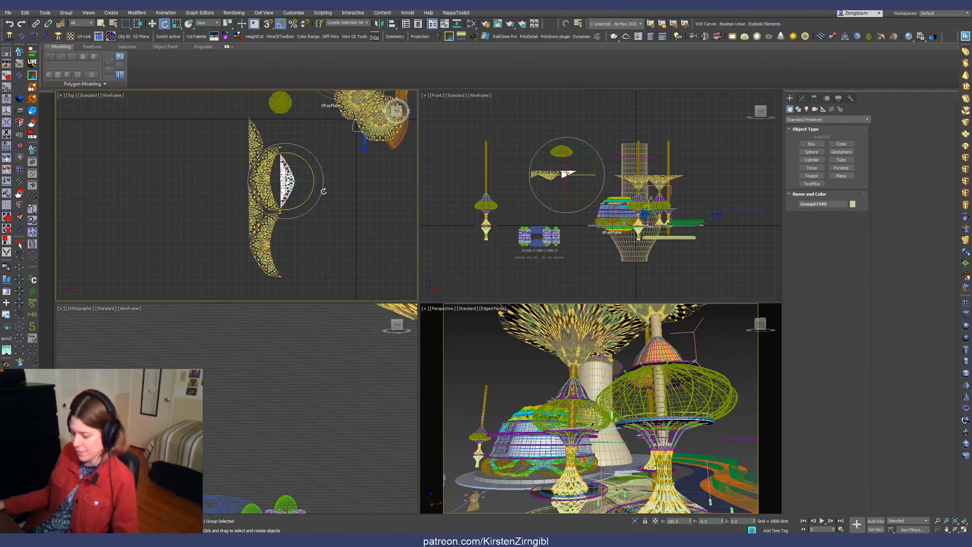
key("alt+m")
left_click(470, 240)
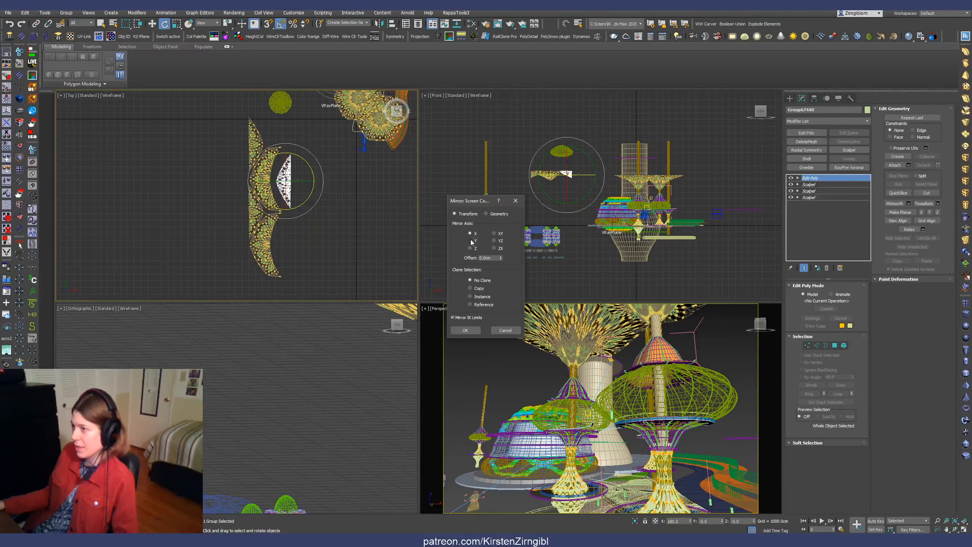
left_click(470, 248)
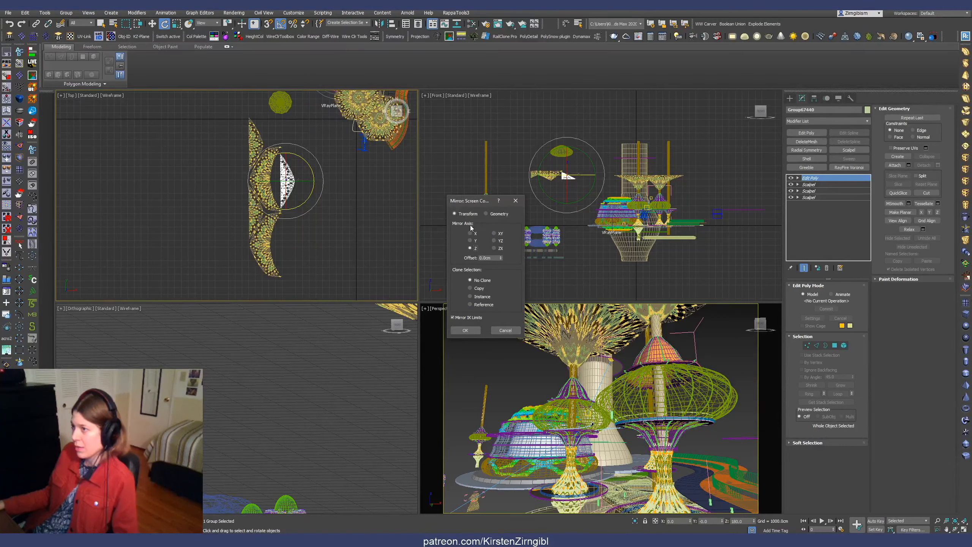
left_click(471, 233)
left_click(465, 330)
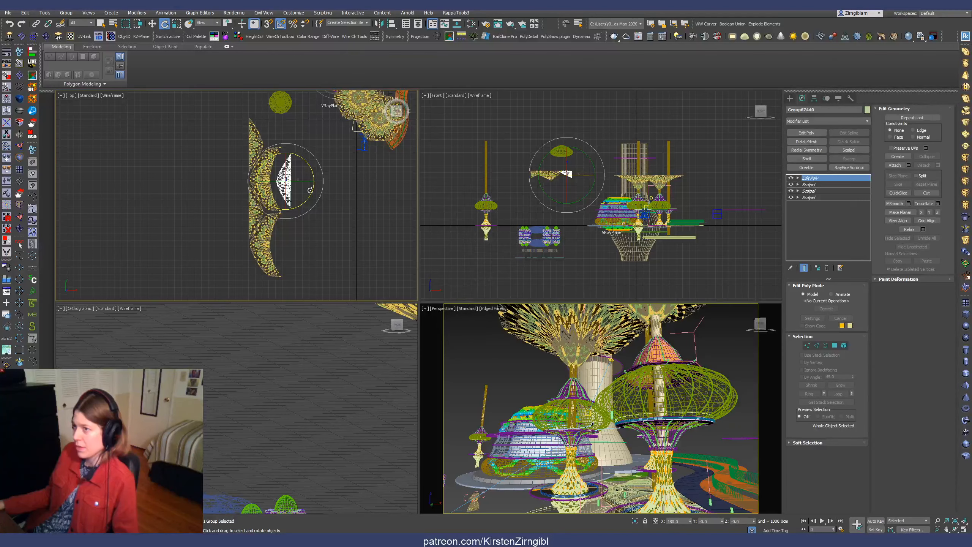
Step: Move the mirrored group into the concave opening of the upper arc
scroll(291, 171, "up", 3)
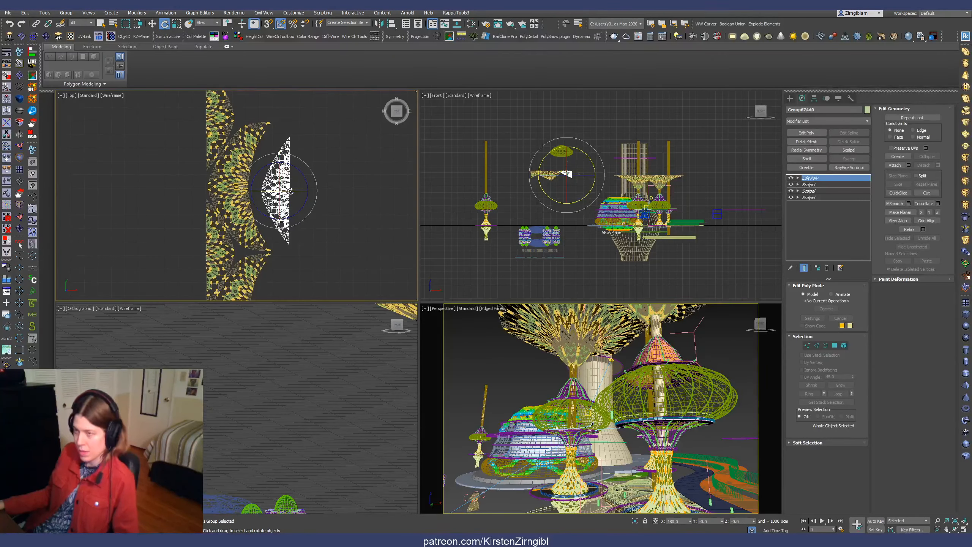
key("w")
left_click_drag(290, 191, 300, 186)
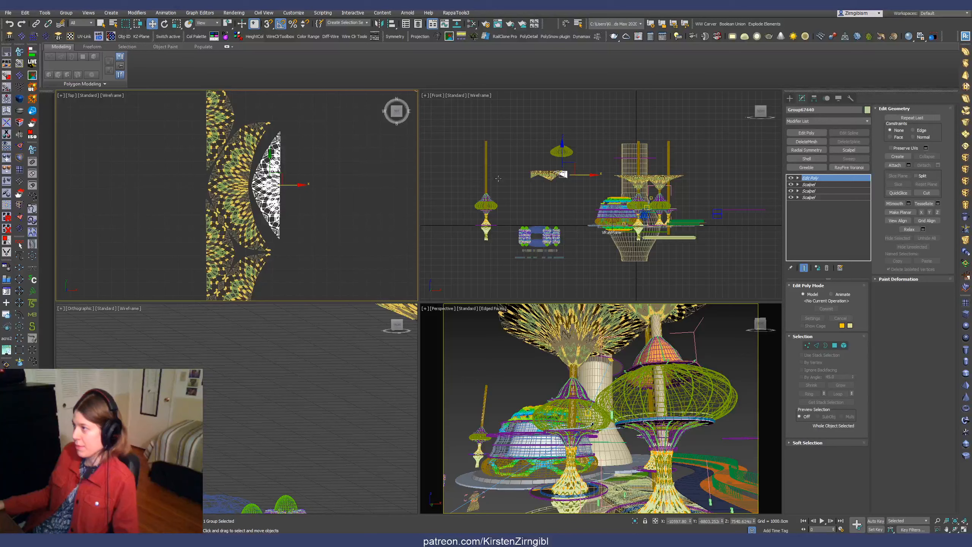
Step: Add a Scalpel modifier to the mirrored group and move its slicing gizmo toward the strip to keep the whole piece
left_click(848, 149)
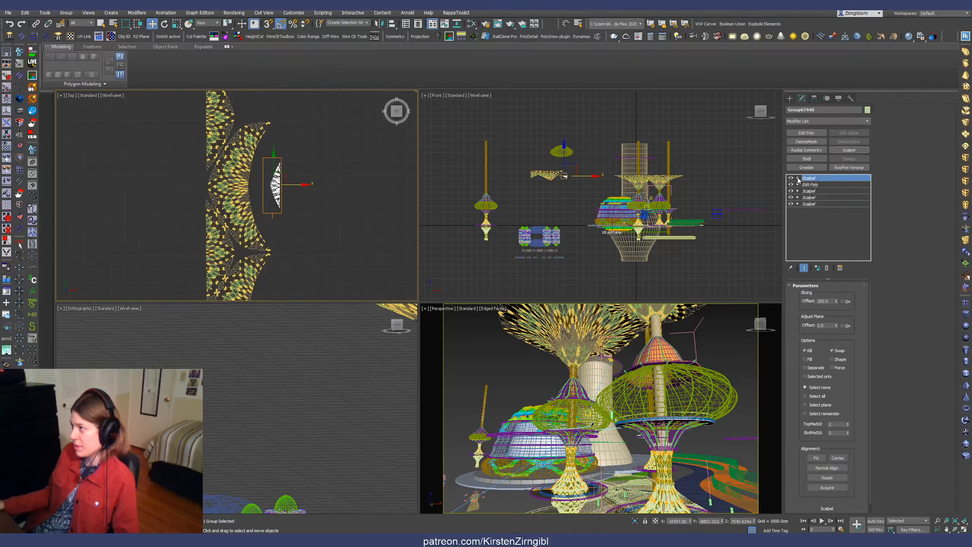
left_click(798, 178)
left_click(811, 184)
key("e")
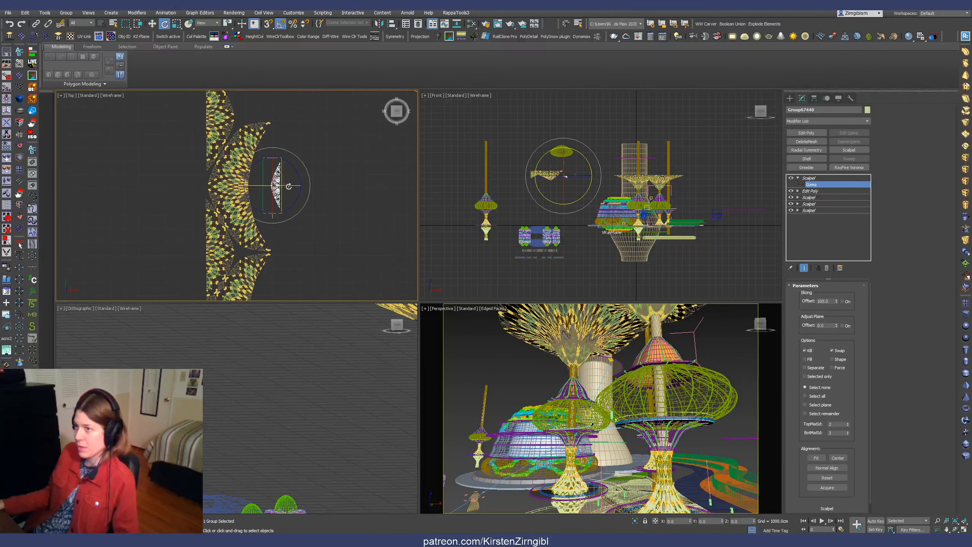
key("w")
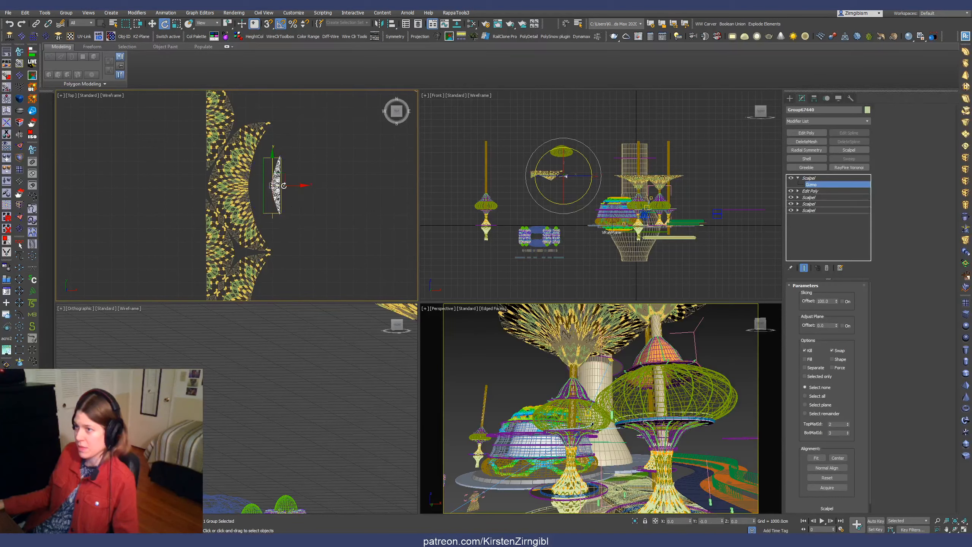
left_click_drag(284, 185, 253, 191)
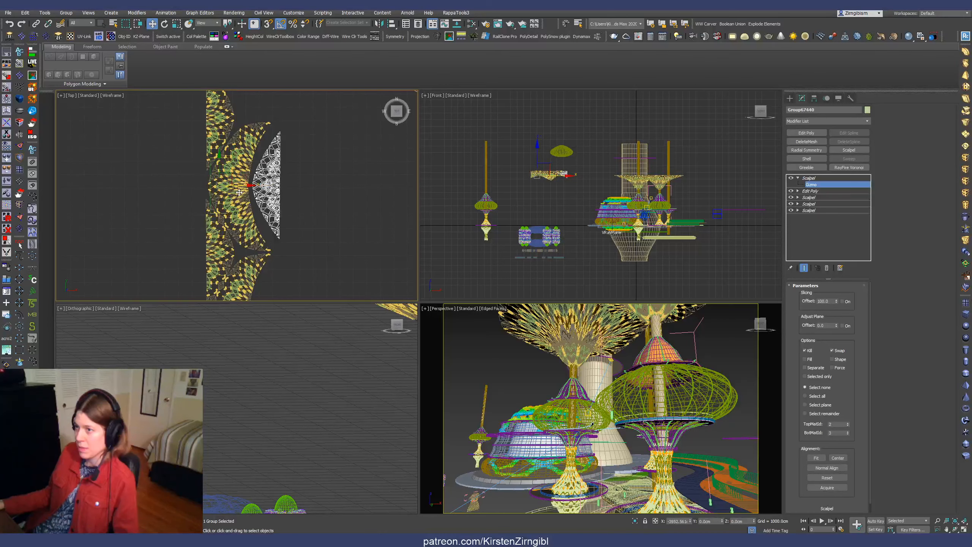
key("e")
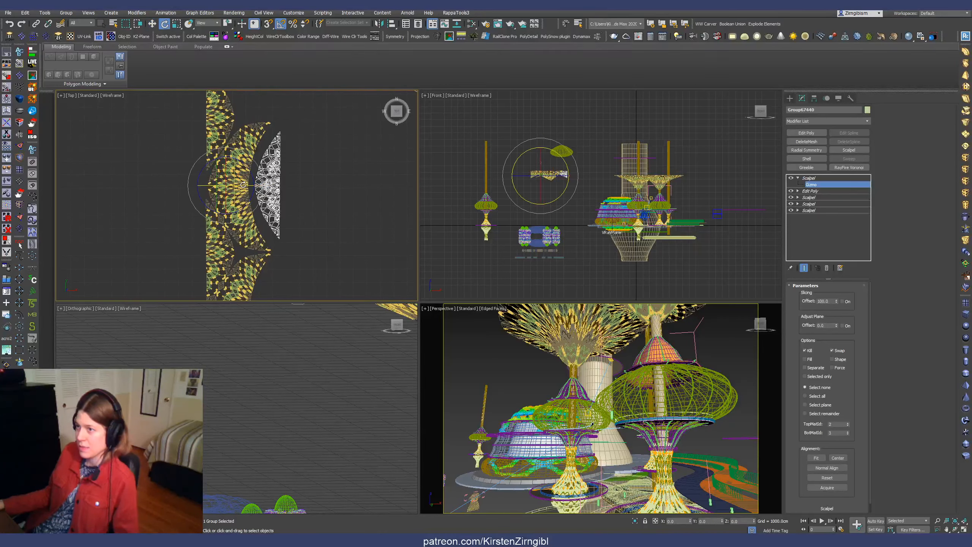
left_click_drag(243, 184, 242, 185)
key("w")
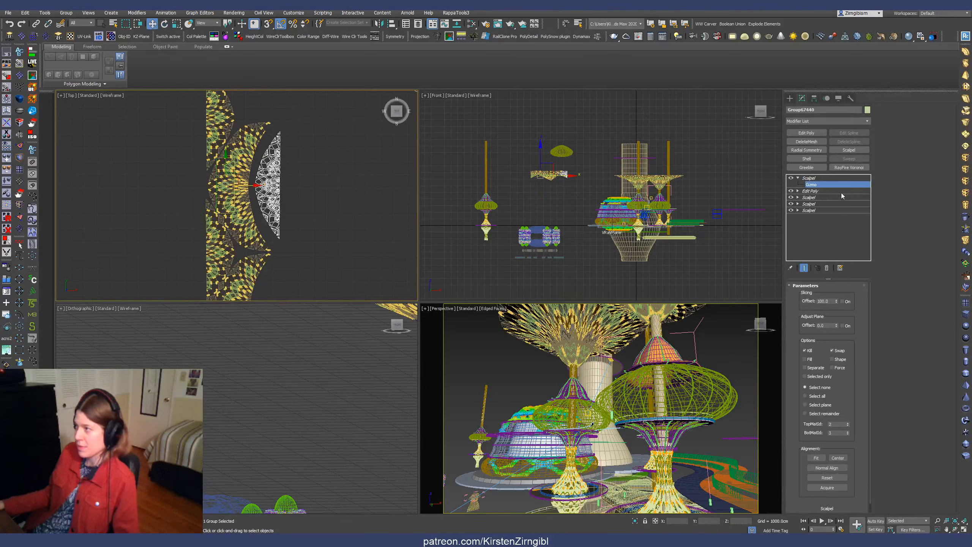
left_click(813, 179)
left_click(299, 190)
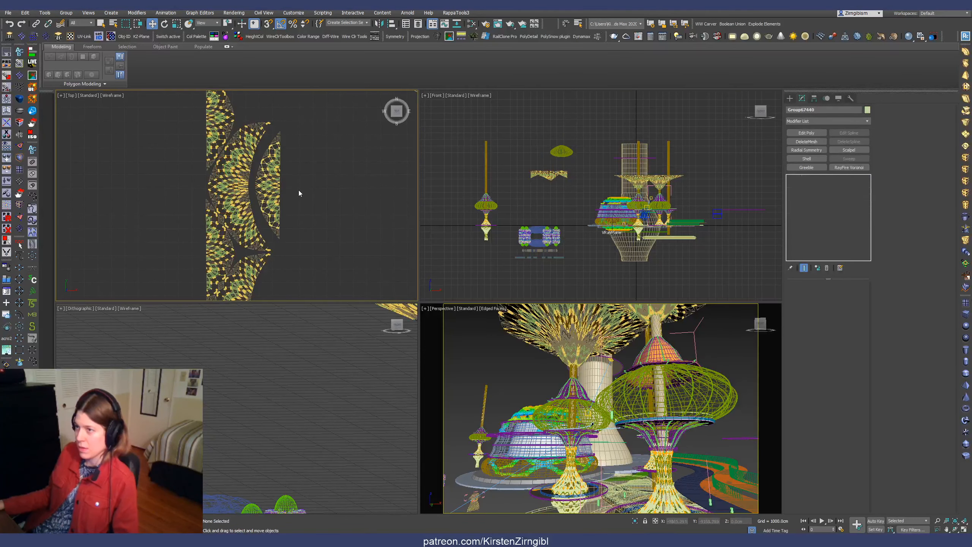
Step: Nudge the mirrored group closer to the inner curve of the upper arc
left_click(262, 150)
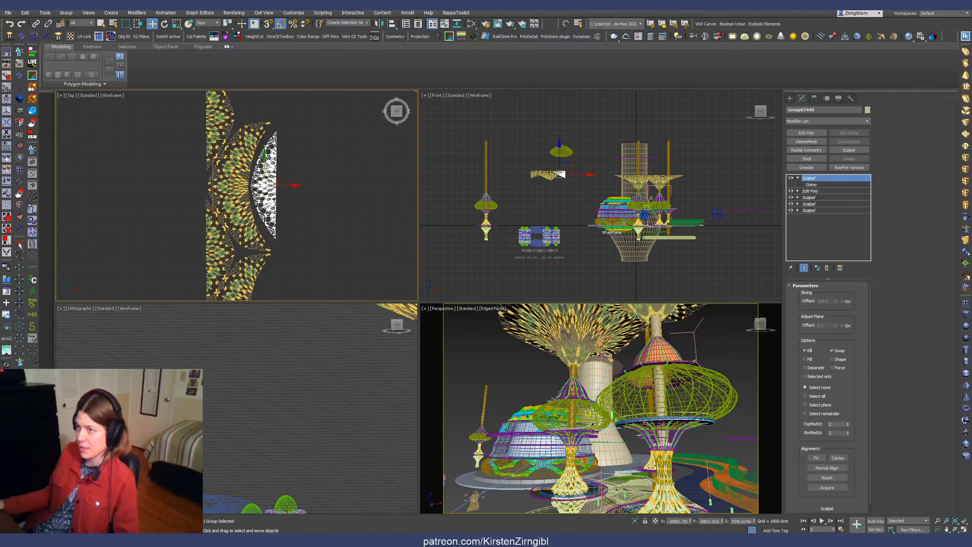
scroll(294, 173, "down", 5)
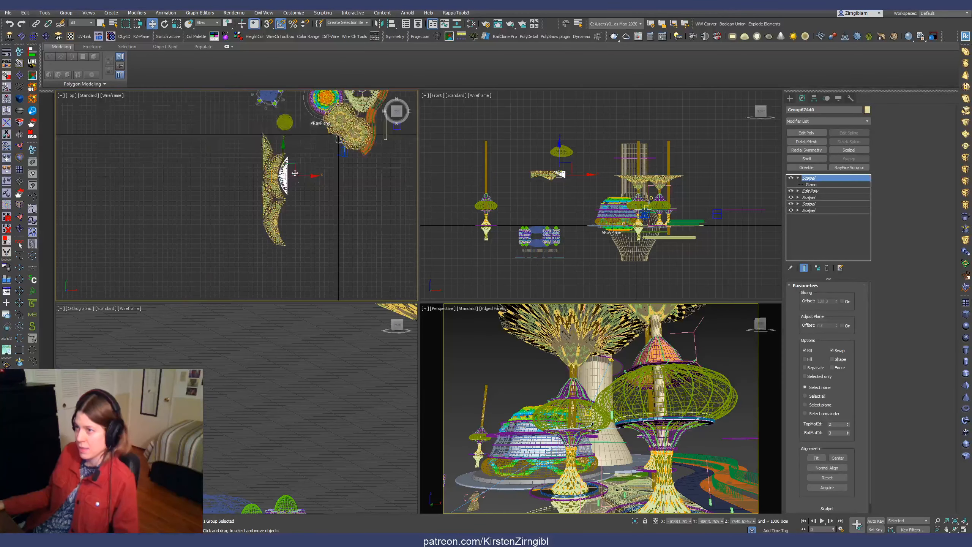
left_click(305, 206)
scroll(302, 168, "up", 5)
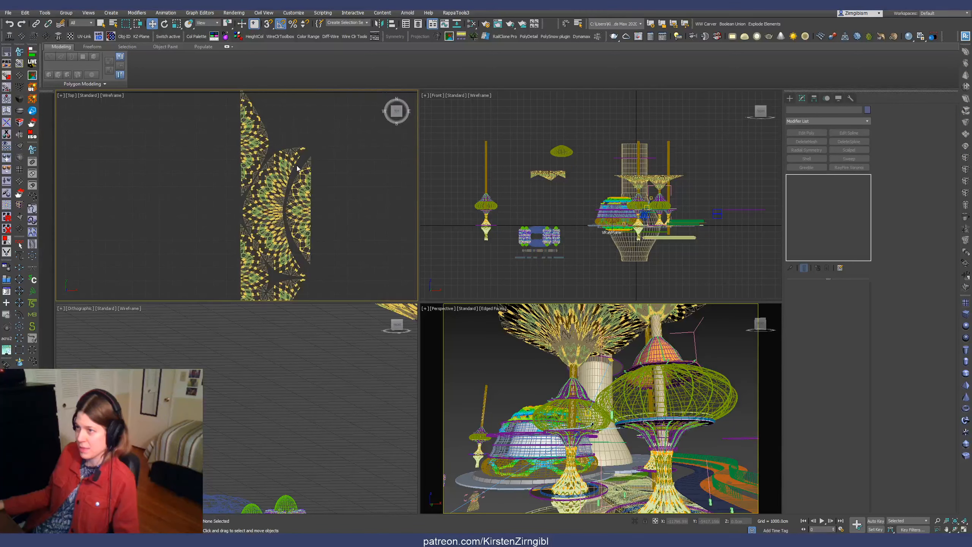
Step: Copy the mirrored infill group down into the concave opening of the lower arc
left_click(298, 169)
middle_click_drag(297, 169, 340, 149)
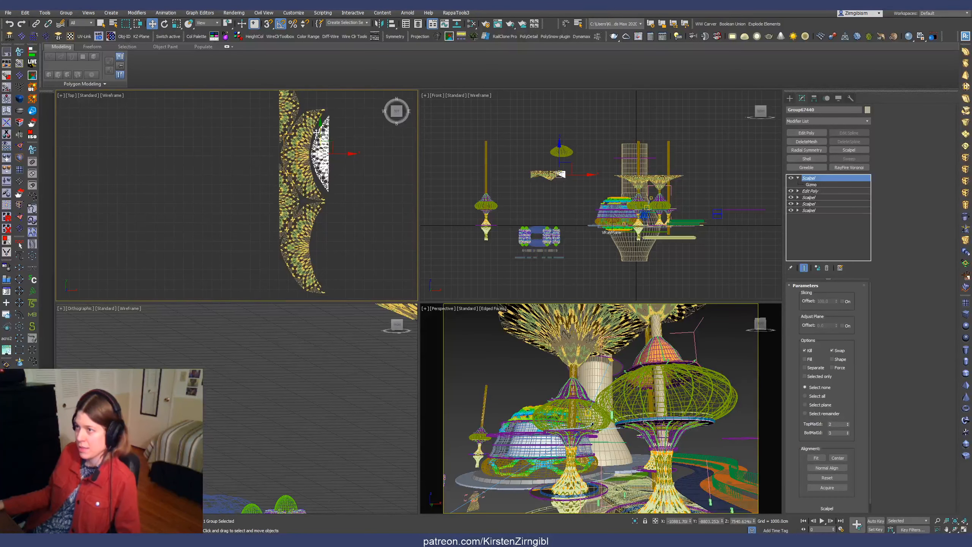
left_click_drag(320, 130, 329, 223, "shift")
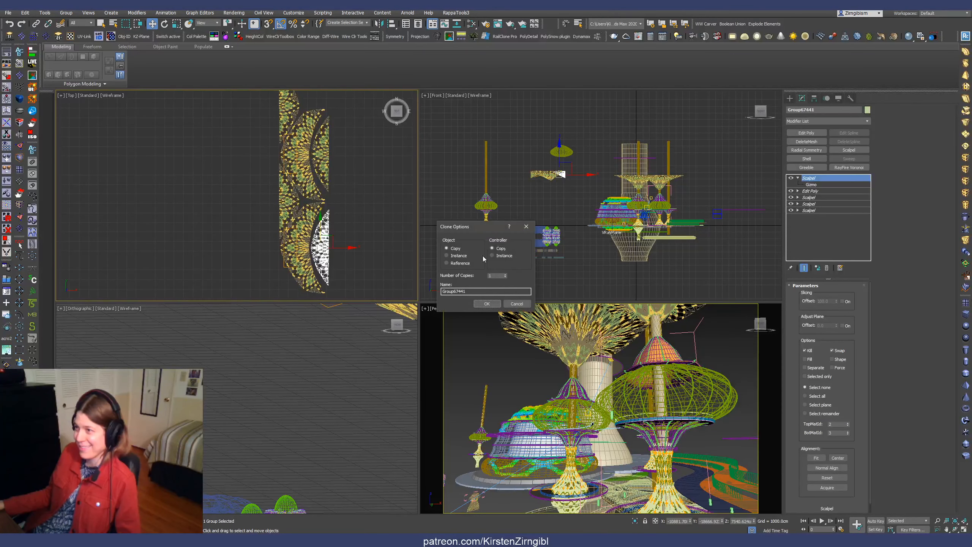
left_click(487, 303)
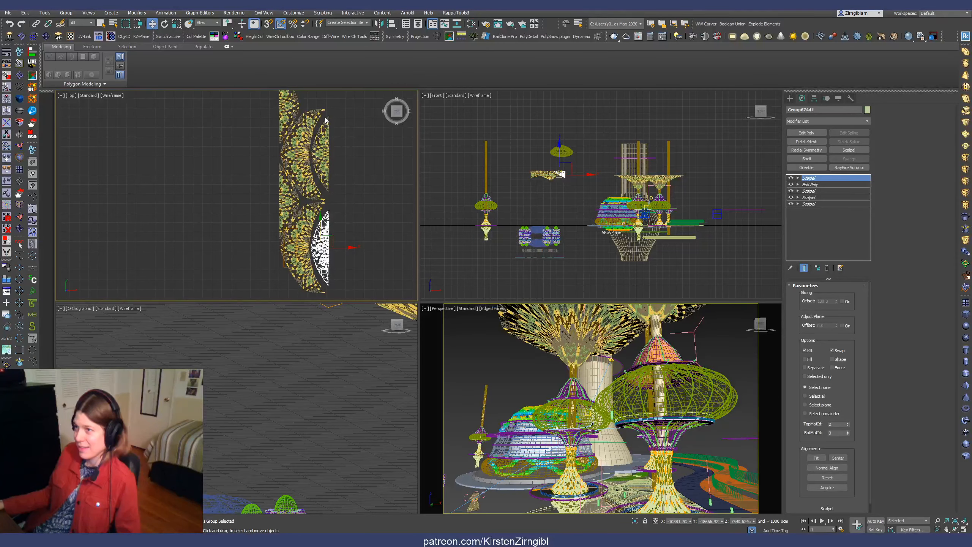
Step: Fine-adjust the positions of the upper and lower infill groups so they fit their arcs
left_click(326, 140)
scroll(325, 141, "up", 4)
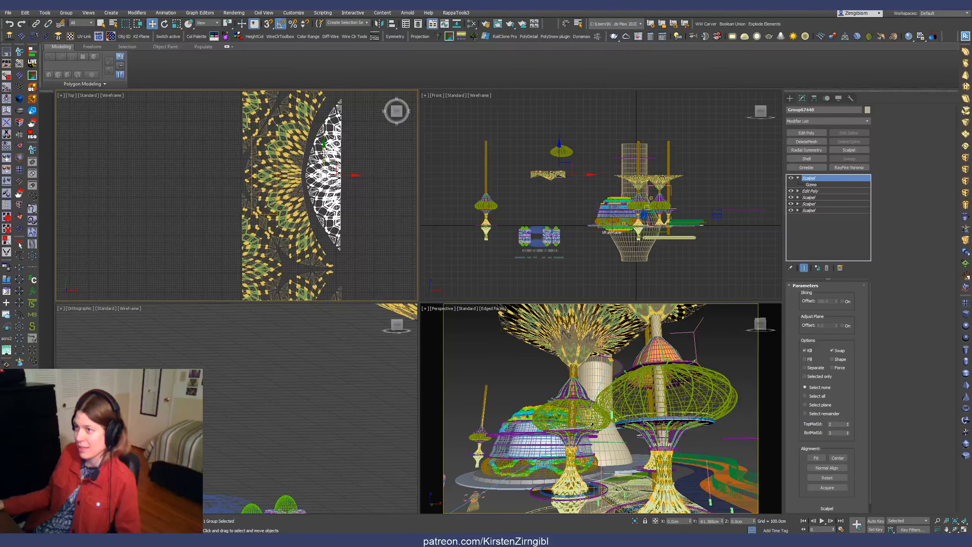
scroll(326, 152, "down", 2)
scroll(326, 177, "up", 2)
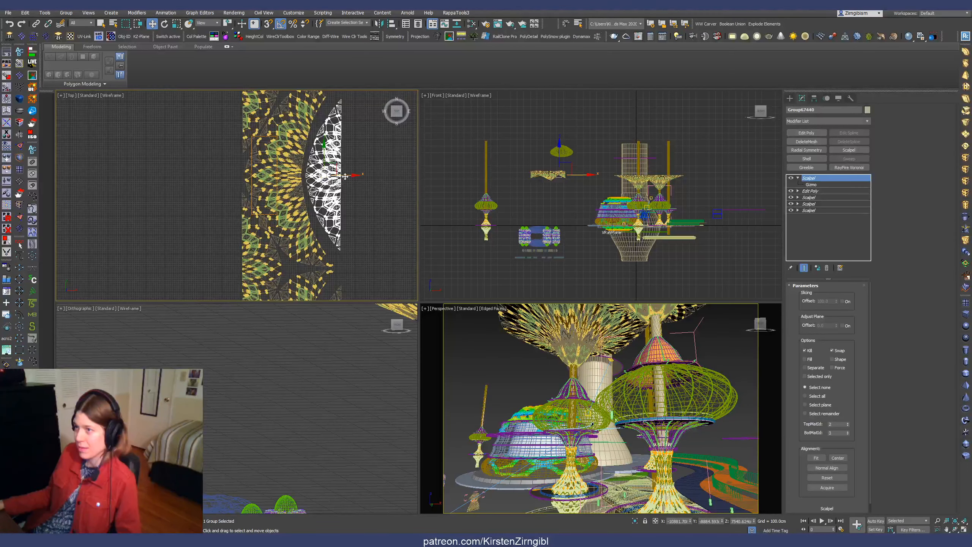
middle_click_drag(360, 219, 354, 140)
left_click_drag(345, 271, 346, 271)
middle_click_drag(353, 262, 365, 183)
left_click_drag(356, 206, 353, 204)
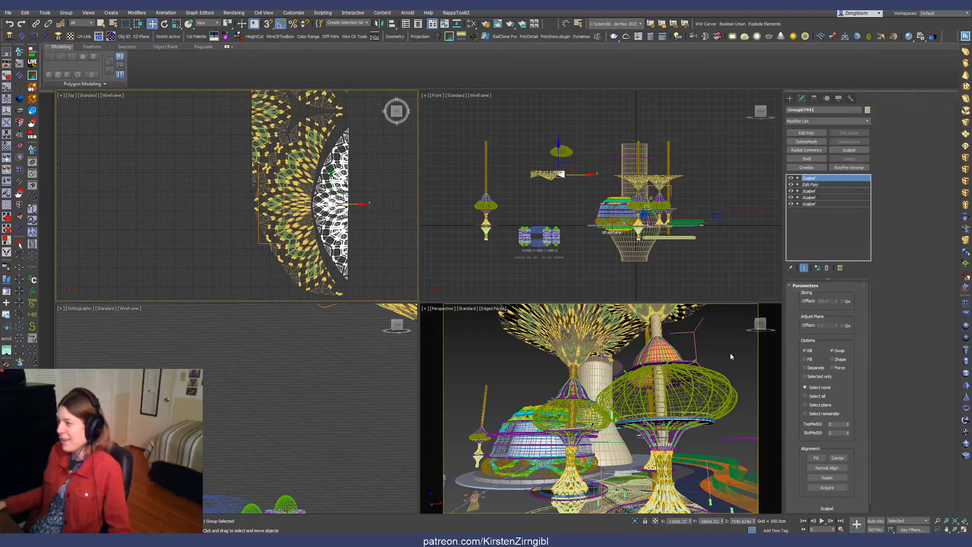
Step: Inspect the large tree structure in the front and perspective views and display the polygon and vertex statistics
left_click_drag(674, 325, 701, 344)
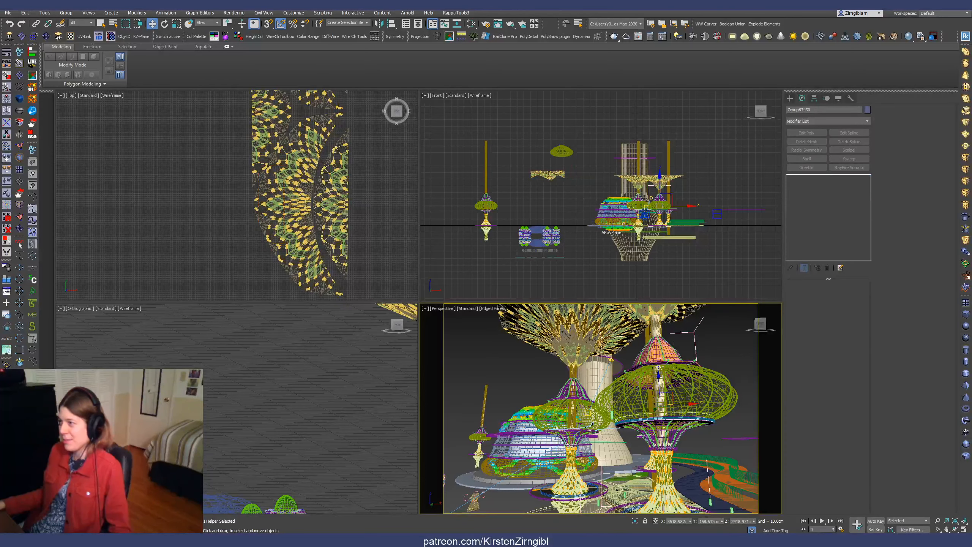
scroll(646, 201, "up", 2)
left_click(646, 200)
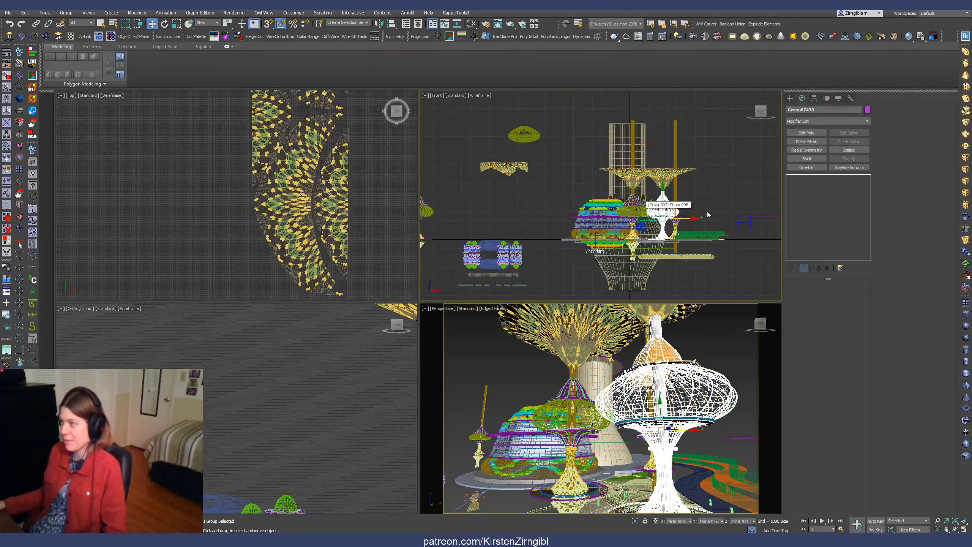
left_click(692, 330)
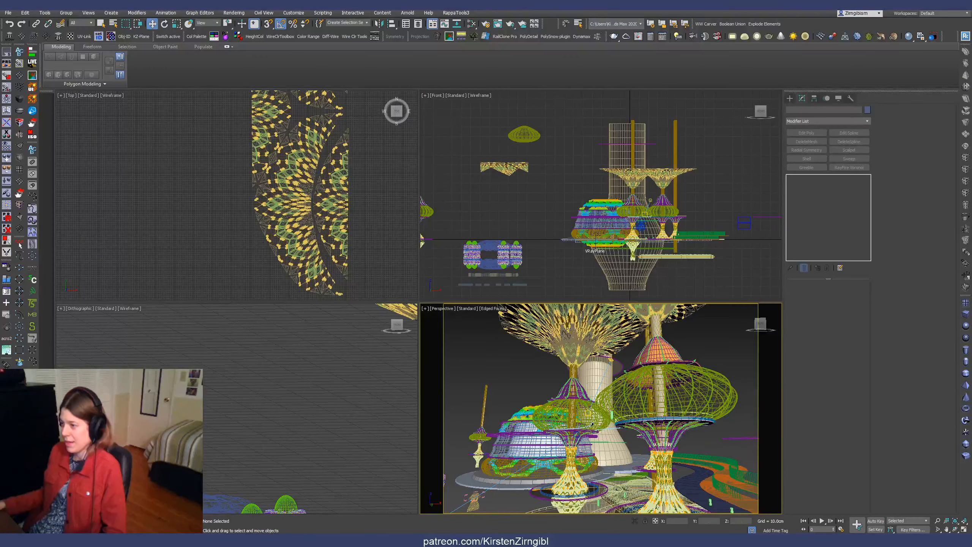
key("7")
Step: Select the six groups forming the canopy strip and move them away from the other models in the top view
scroll(254, 227, "down", 6)
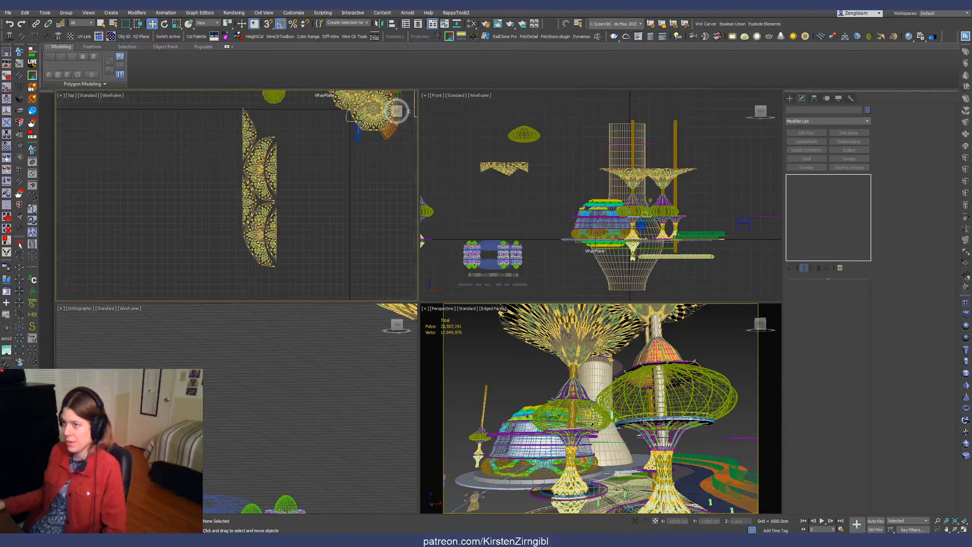
left_click_drag(307, 243, 307, 242)
scroll(269, 176, "down", 4)
left_click_drag(270, 176, 271, 239)
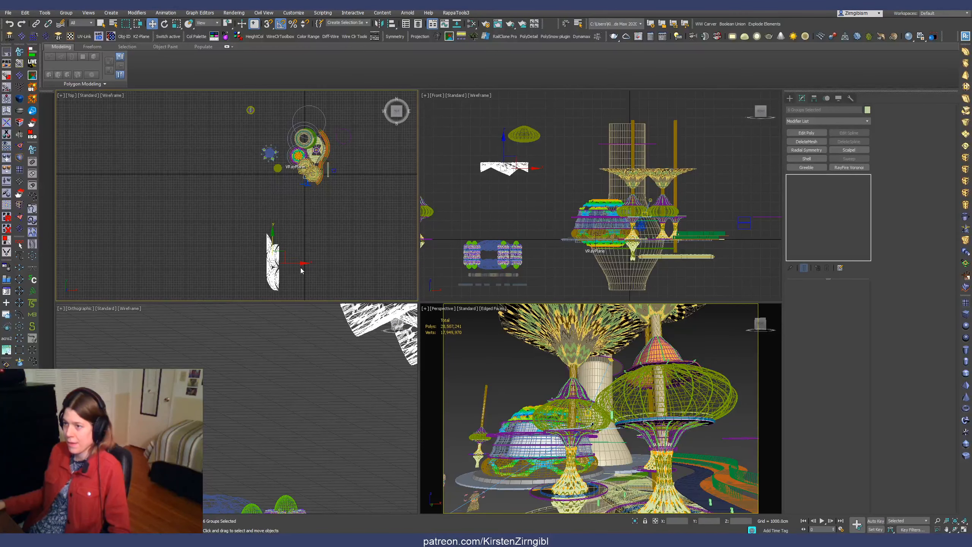
mouse_move(301, 270)
left_mouse_down()
mouse_move(258, 271)
mouse_move(280, 270)
mouse_move(248, 228)
mouse_move(248, 166)
mouse_move(256, 182)
left_mouse_up()
Step: Clone the six strip groups as instances that extend the canopy strip to double length in the top view
scroll(250, 236, "up", 2)
left_click(461, 256)
left_click(487, 304)
middle_click_drag(305, 236, 330, 165)
scroll(272, 190, "up", 4)
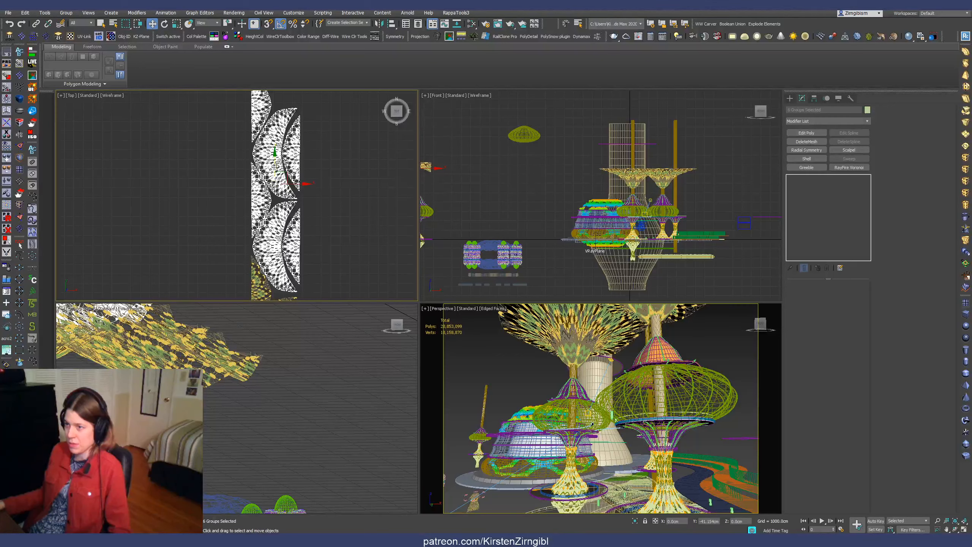
middle_click_drag(337, 230, 339, 134)
scroll(345, 151, "down", 2)
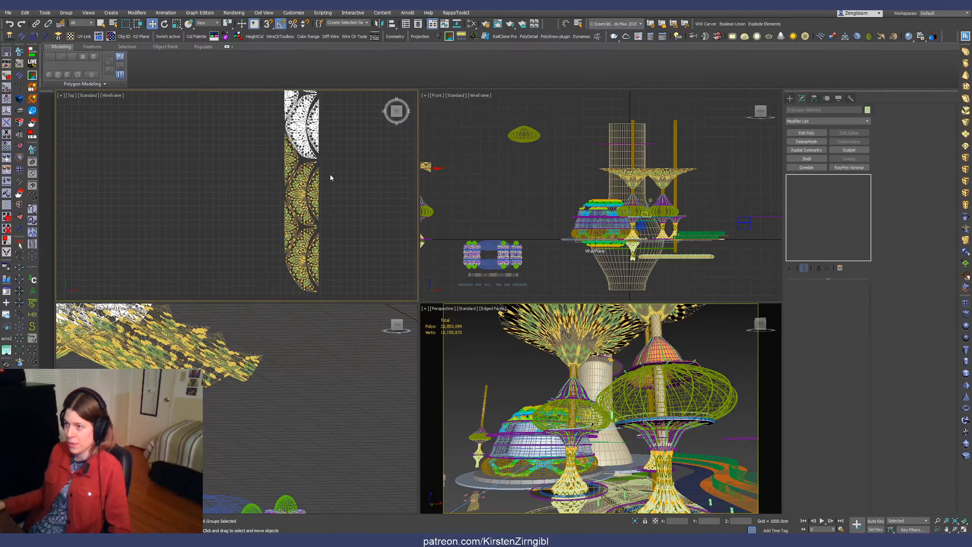
middle_click_drag(329, 174, 347, 195)
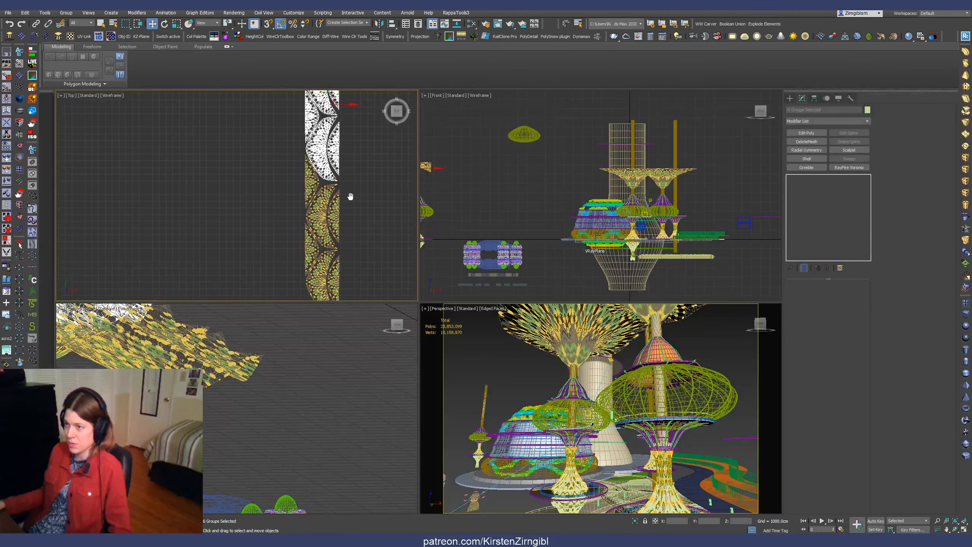
scroll(330, 223, "up", 4)
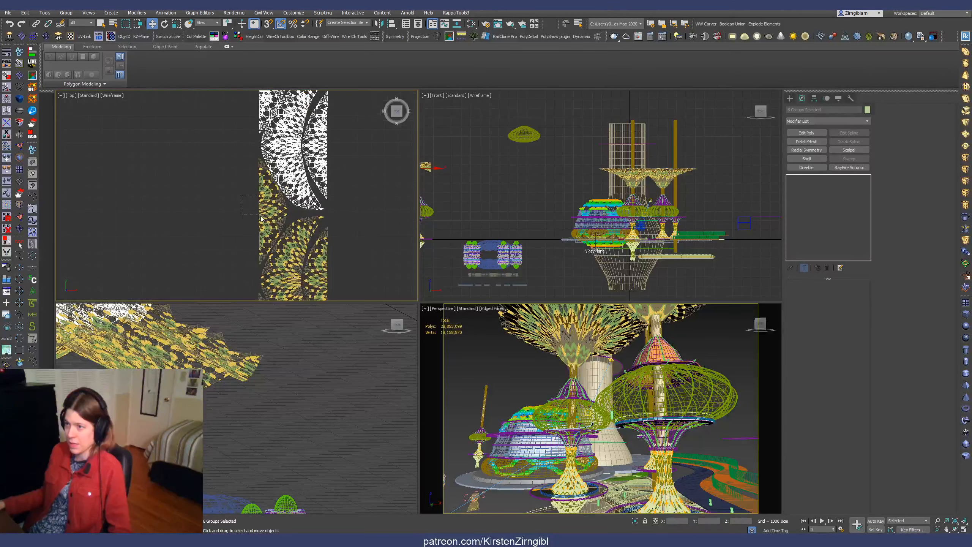
Step: Check the seam between the two halves and fine-adjust the six instanced groups so the arcs line up
left_click_drag(242, 195, 261, 218)
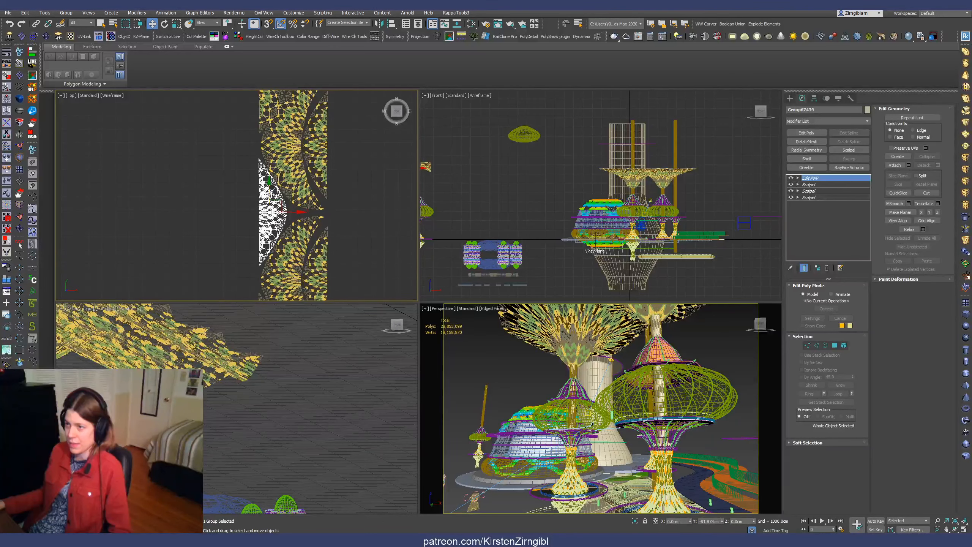
middle_click_drag(273, 175, 248, 234)
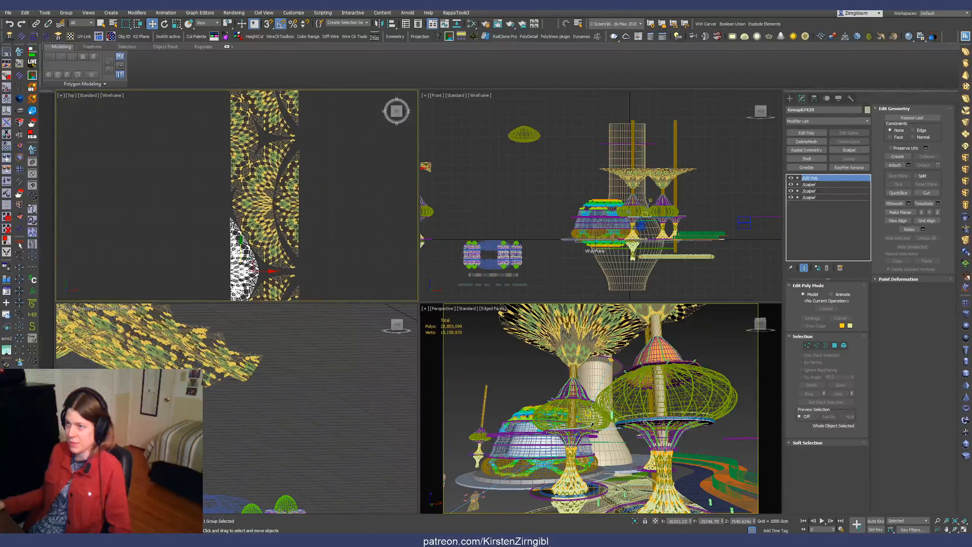
scroll(266, 212, "down", 2)
left_click_drag(302, 235, 302, 236)
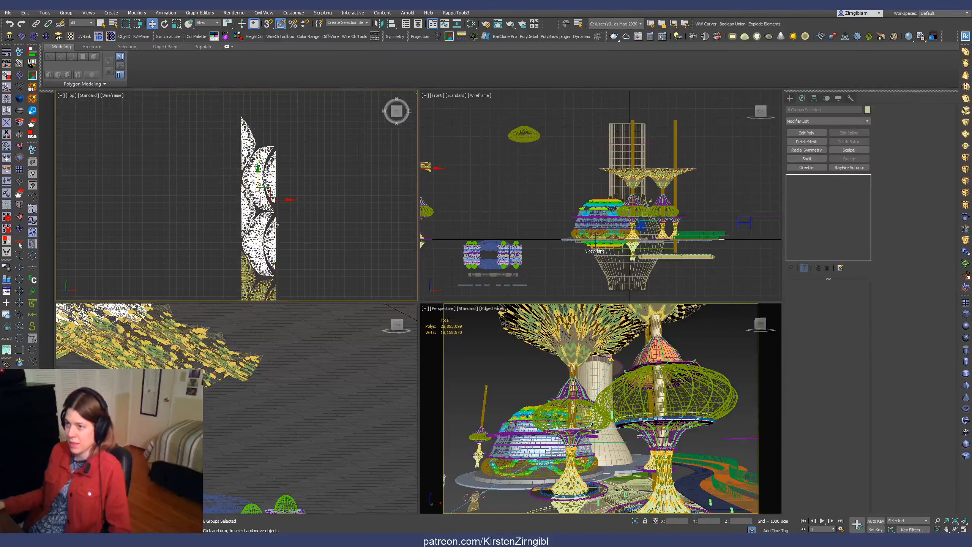
scroll(260, 199, "up", 2)
left_click_drag(267, 161, 276, 164)
scroll(333, 205, "down", 4)
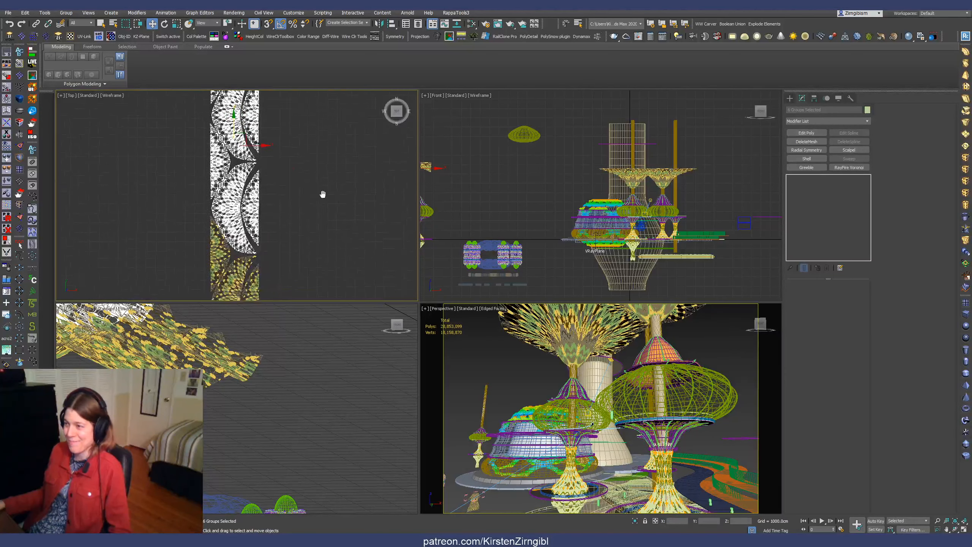
Step: Select all twelve strip groups and flatten them vertically in the front view to about 31 percent, then slightly more
left_click_drag(234, 123, 335, 284, "ctrl")
middle_click_drag(491, 195, 625, 210)
middle_click_drag(518, 183, 523, 199)
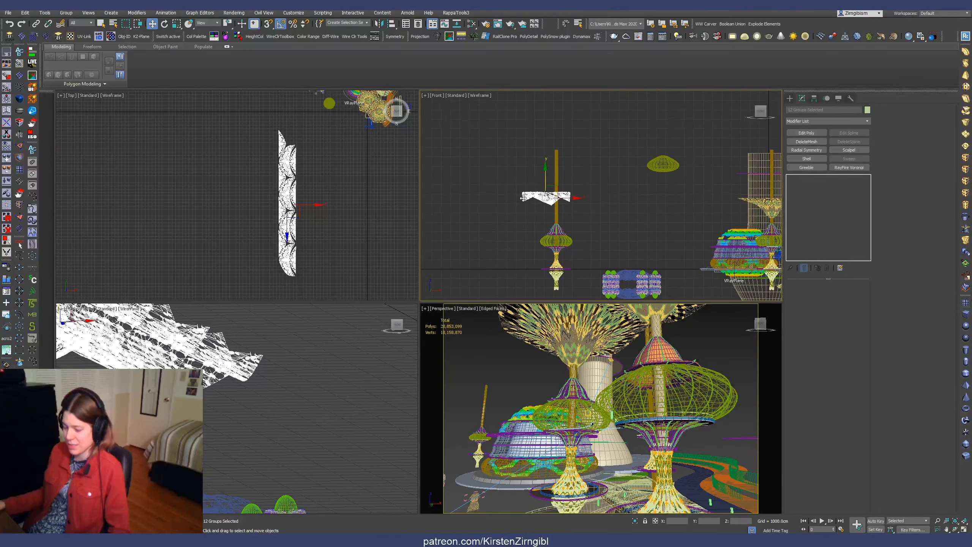
key("r")
left_click_drag(545, 170, 551, 216)
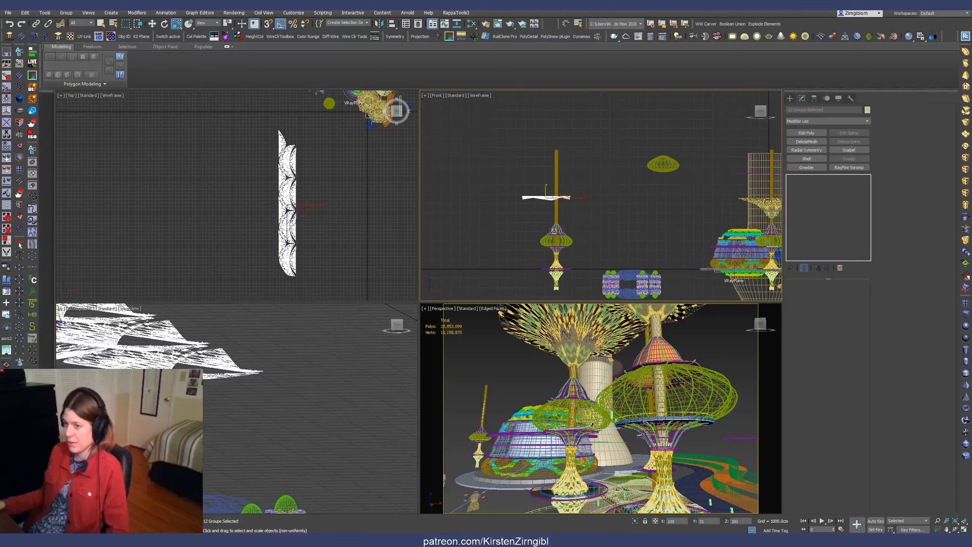
scroll(553, 209, "up", 8)
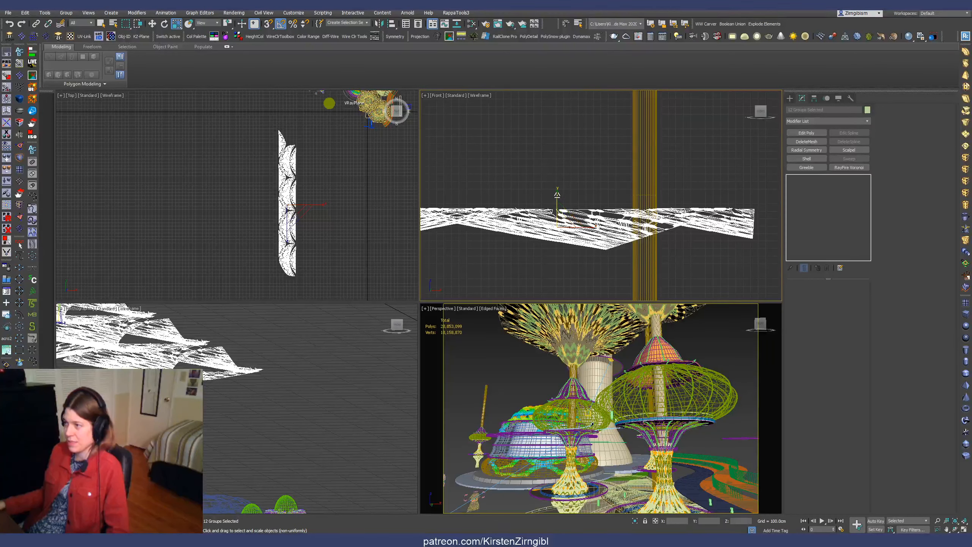
mouse_move(555, 193)
left_mouse_down()
mouse_move(557, 219)
mouse_move(561, 205)
left_mouse_up()
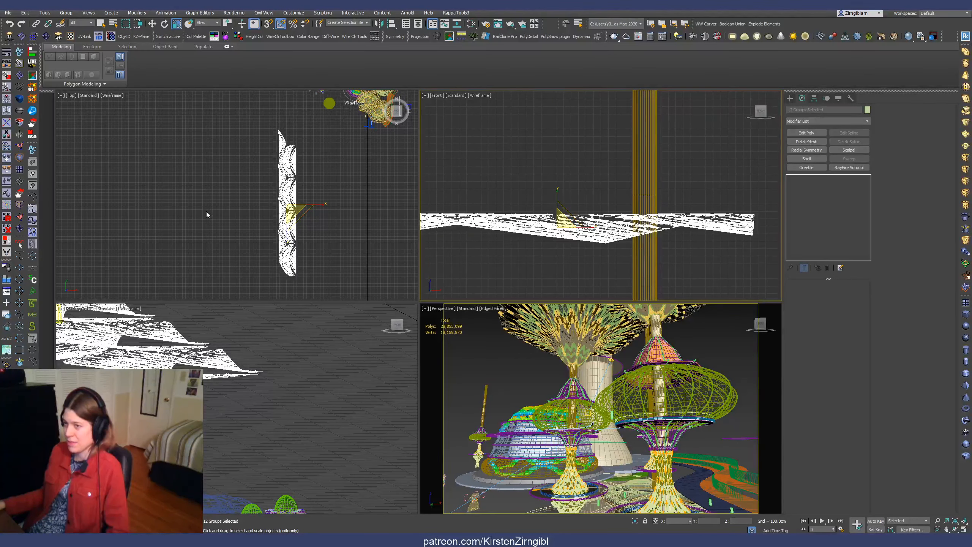
Step: Scale the twelve-group strip down uniformly to about half its size and check the pattern in the orthographic view
scroll(206, 211, "down", 6)
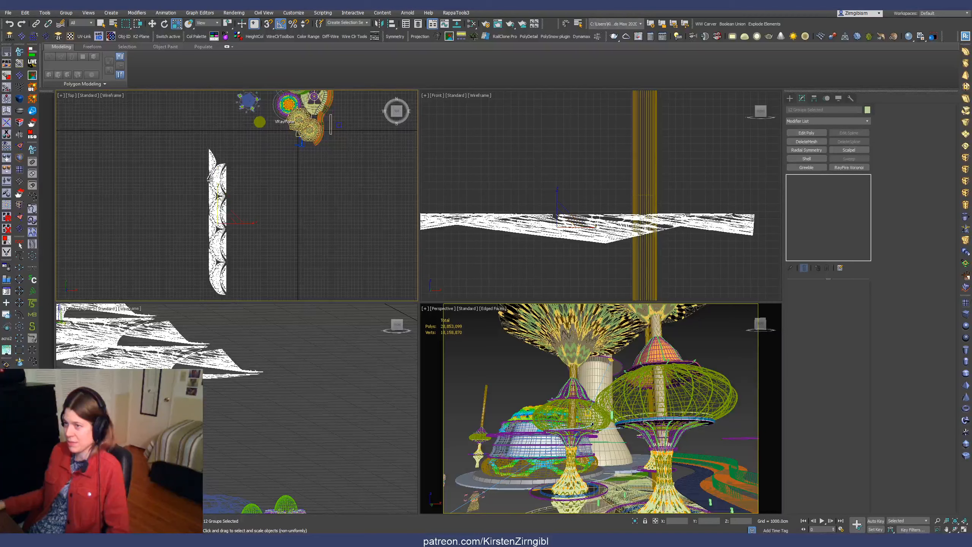
left_click_drag(217, 224, 222, 257)
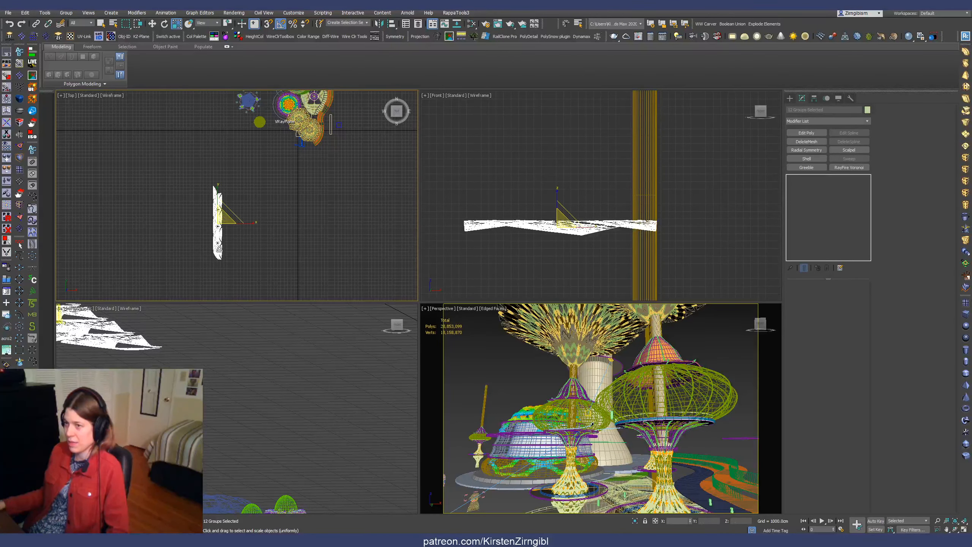
middle_click_drag(195, 333, 252, 391)
scroll(268, 374, "up", 5)
middle_click_drag(377, 373, 283, 131, "alt")
left_click(225, 222)
Step: Select the four infill groups along the strip's straight edge and lower them slightly in the front view
scroll(225, 222, "up", 3)
scroll(283, 131, "up", 3)
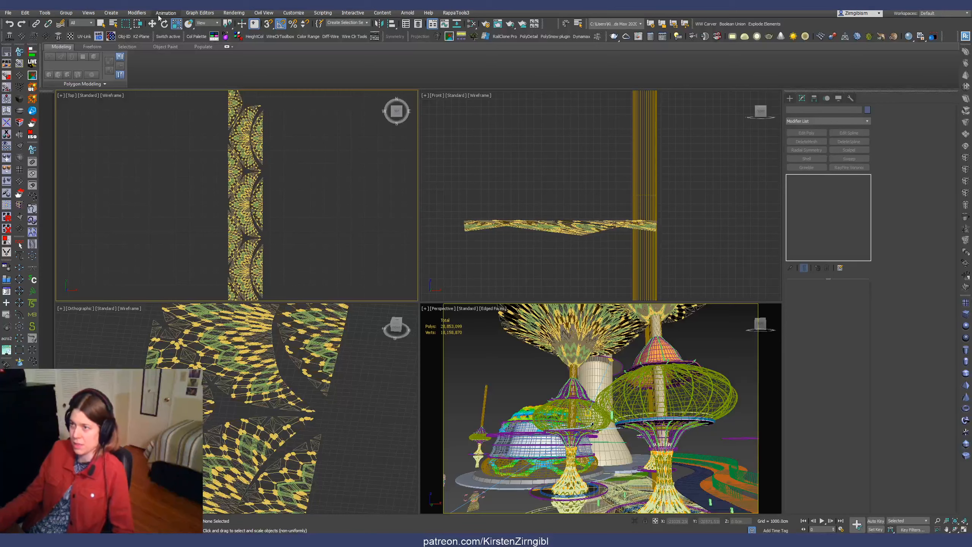
left_click(262, 151)
left_click(261, 199, "ctrl")
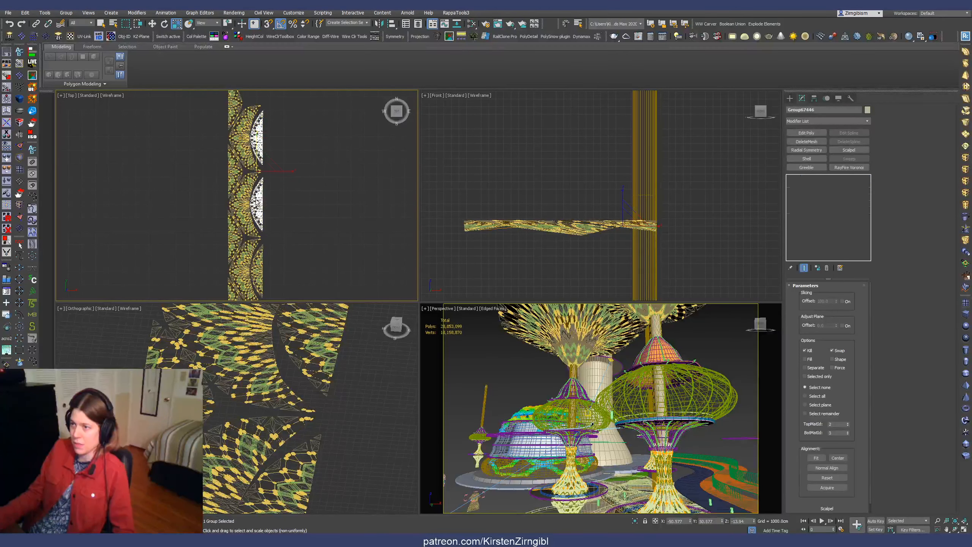
left_click(264, 276, "ctrl")
middle_click_drag(332, 267, 332, 134)
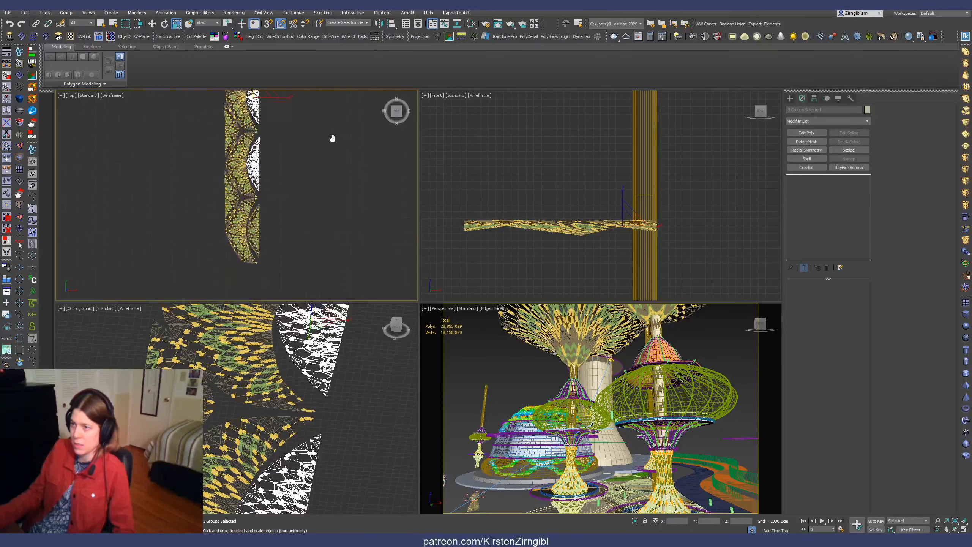
left_click_drag(255, 210, 278, 218, "ctrl")
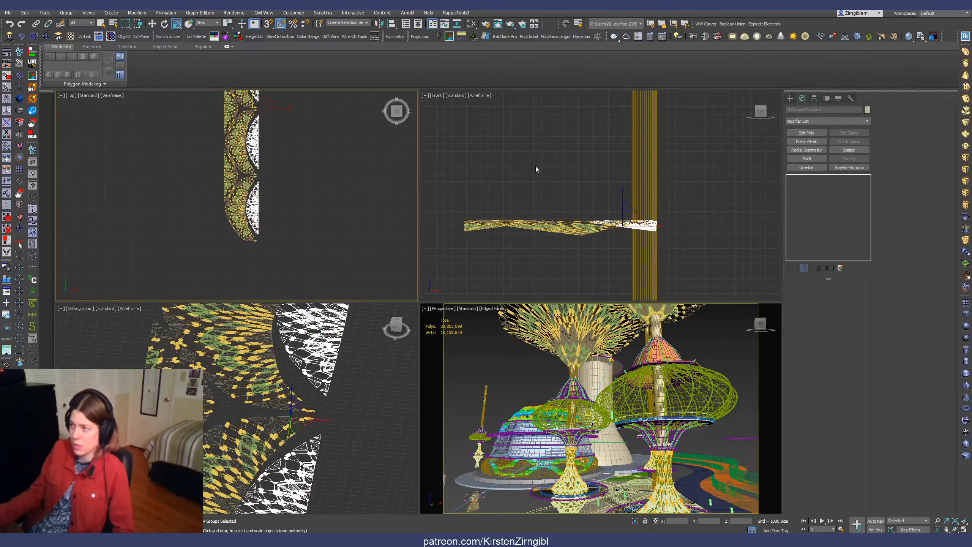
key("w")
middle_click_drag(535, 169, 522, 156)
left_click_drag(581, 192, 581, 198)
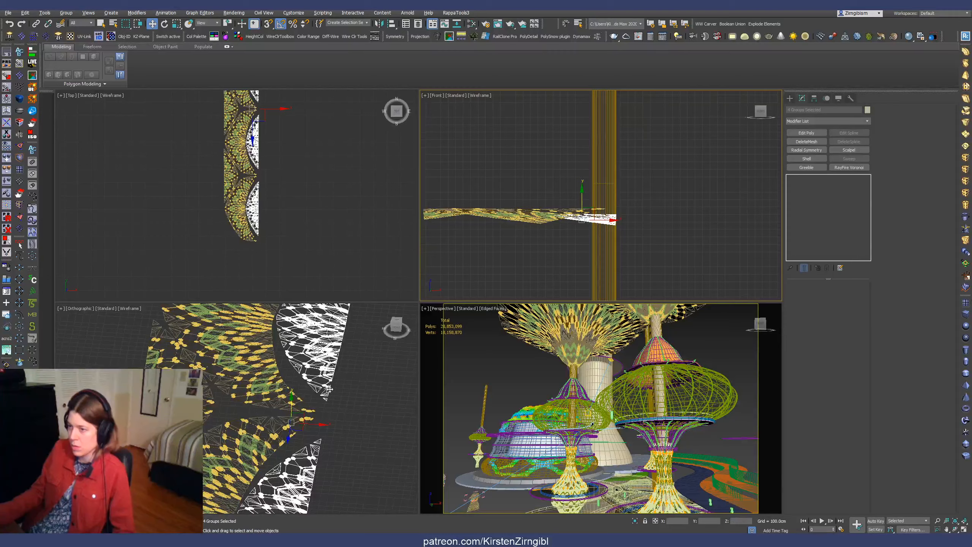
middle_click_drag(329, 389, 329, 368, "alt")
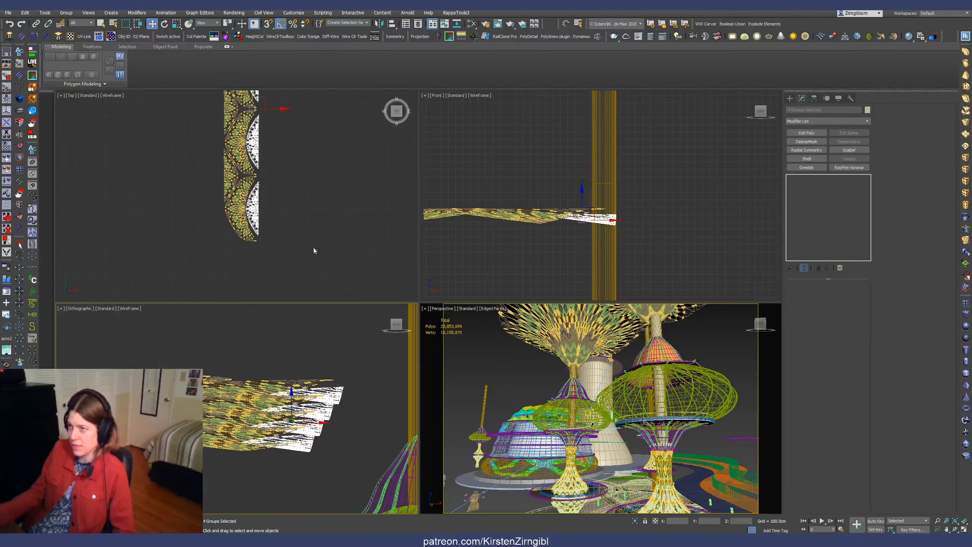
Step: Select all twelve groups of the canopy strip and combine them into one group with the default name
middle_click_drag(295, 149, 288, 237)
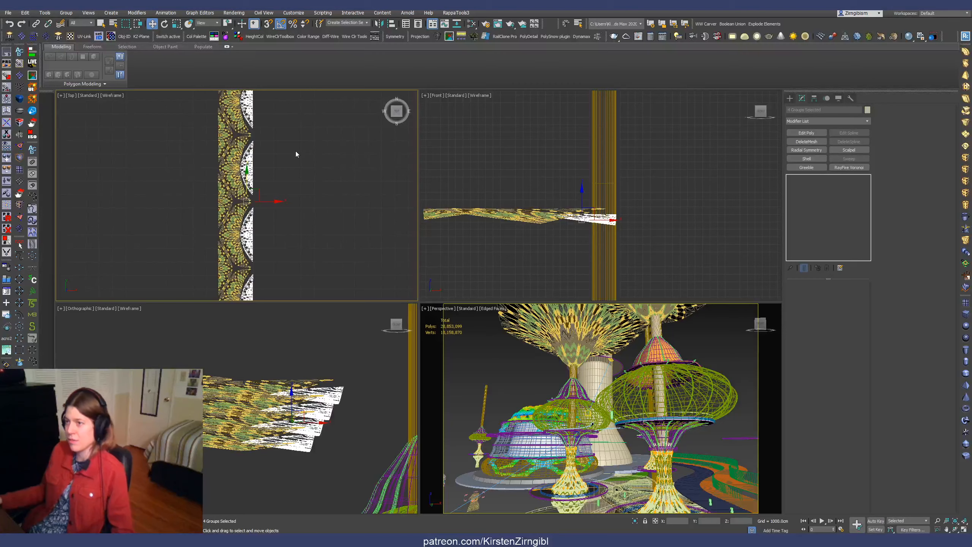
scroll(296, 150, "down", 3)
middle_click_drag(311, 140, 287, 168)
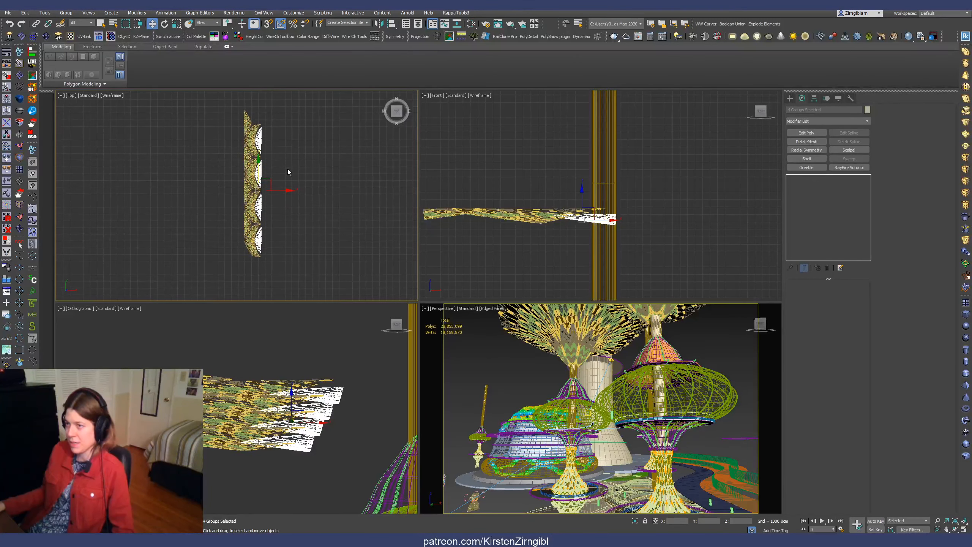
left_click_drag(305, 264, 304, 266)
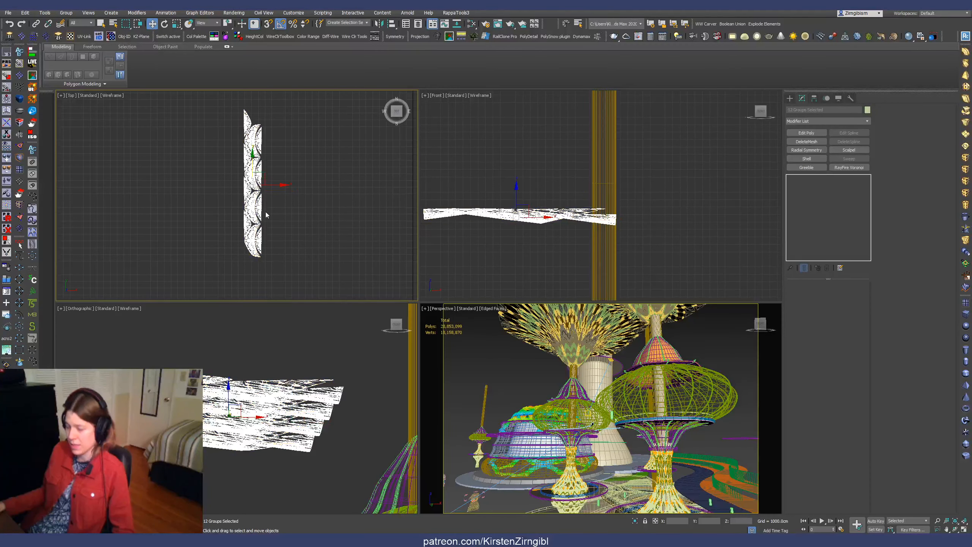
key("ctrl+g")
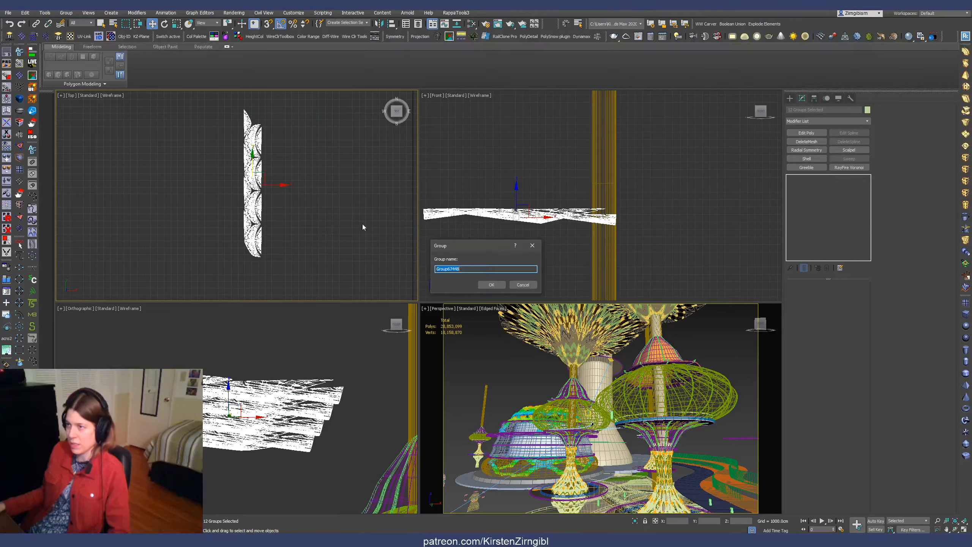
left_click(502, 284)
Step: Rotate the grouped strip 90 degrees so it stands upright and apply a Bend modifier with an angle of about 62 degrees
key("e")
left_click_drag(255, 182, 294, 190)
middle_click_drag(279, 200, 245, 190)
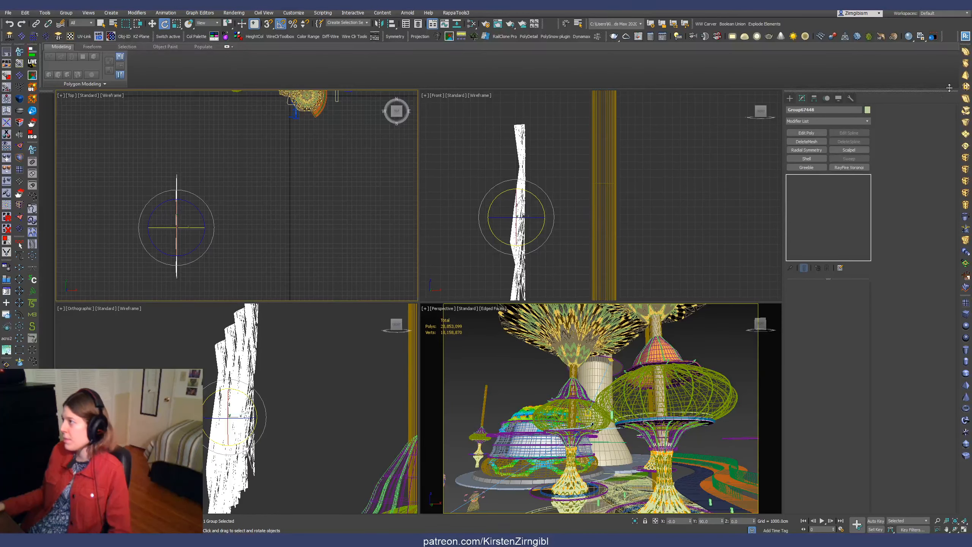
left_click(966, 75)
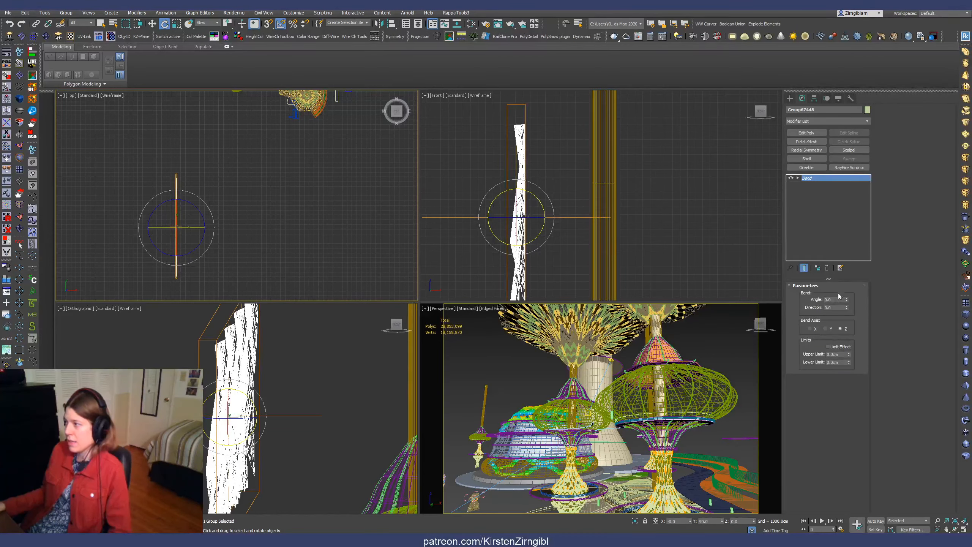
left_click_drag(847, 304, 843, 254)
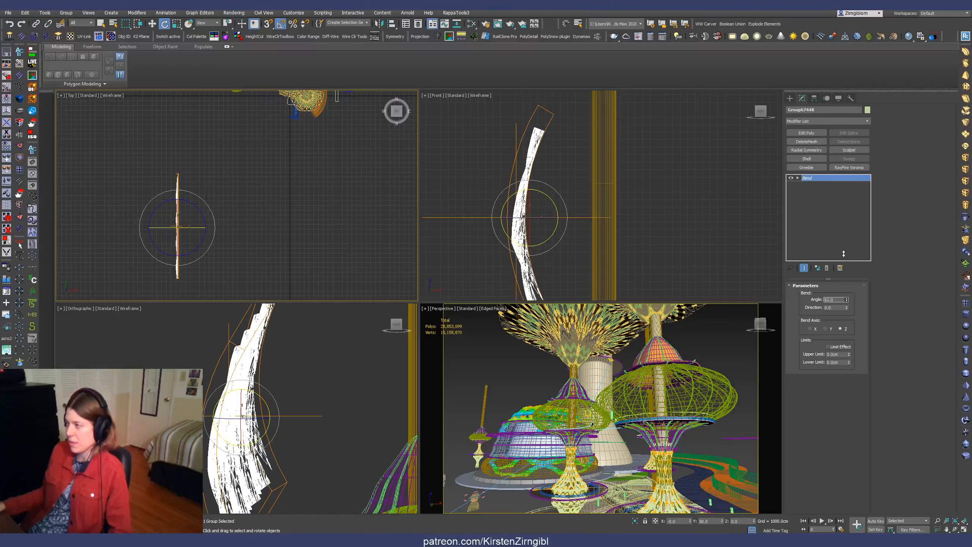
Step: Move the bent strip beside the domed building and tree structures in the top view, and save the scene
middle_click_drag(233, 172, 234, 204)
key("w")
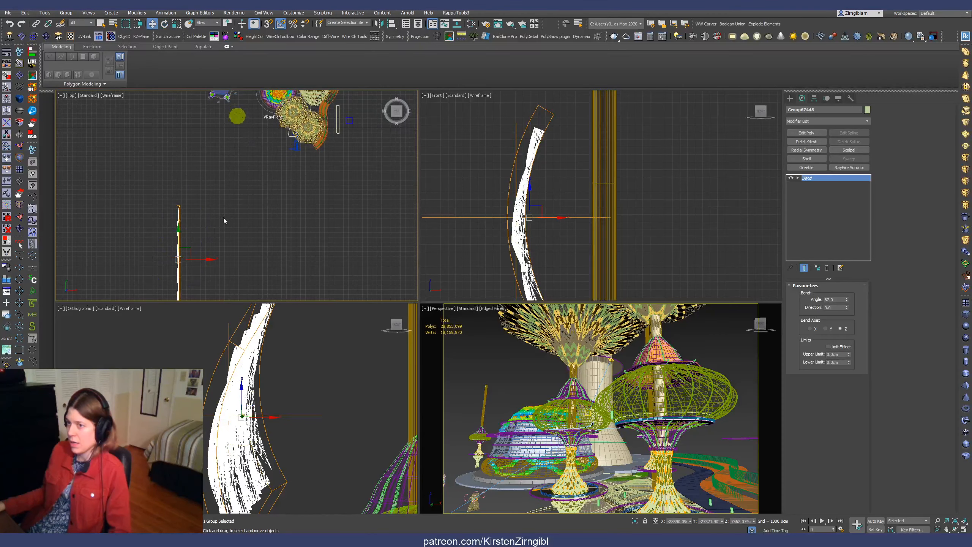
left_click_drag(188, 252, 283, 91)
middle_click(507, 127)
scroll(510, 134, "down", 8)
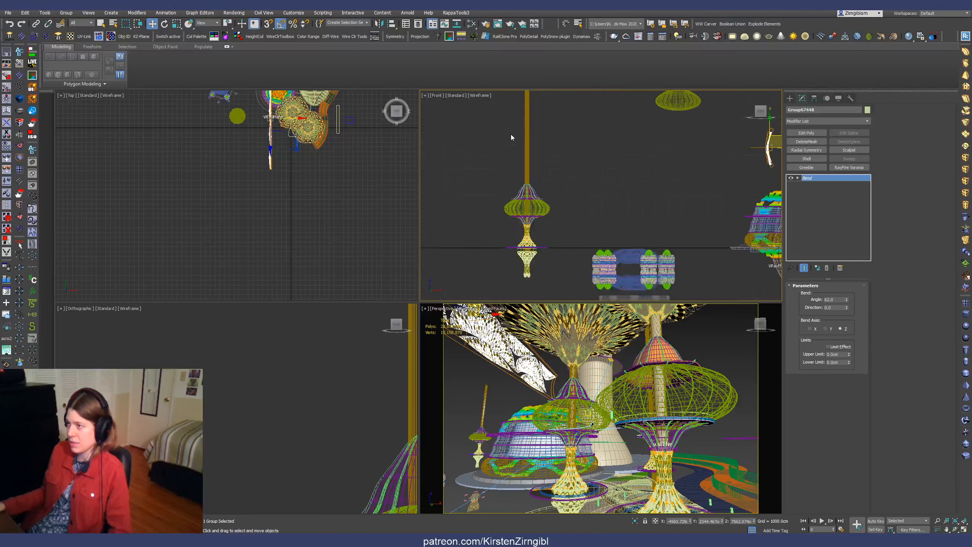
middle_click_drag(290, 175, 286, 253)
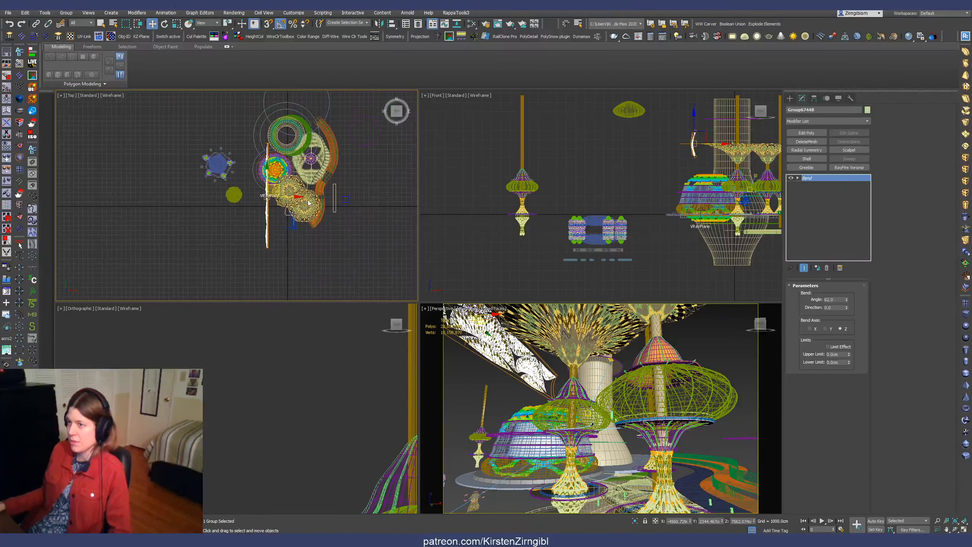
scroll(328, 213, "up", 2)
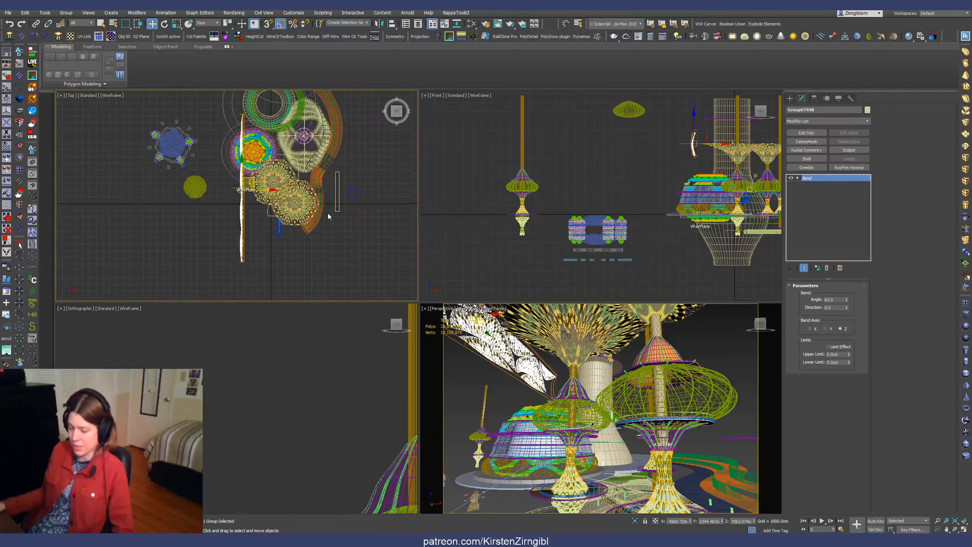
key("ctrl+s")
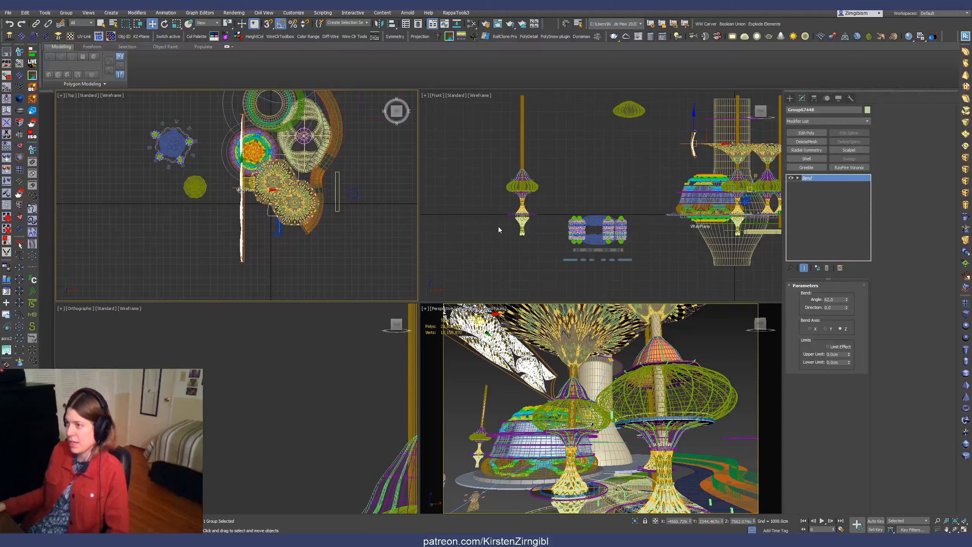
Step: Lower the bent strip to the level of the domed building in the front view
middle_click_drag(600, 191, 441, 207)
scroll(514, 176, "up", 2)
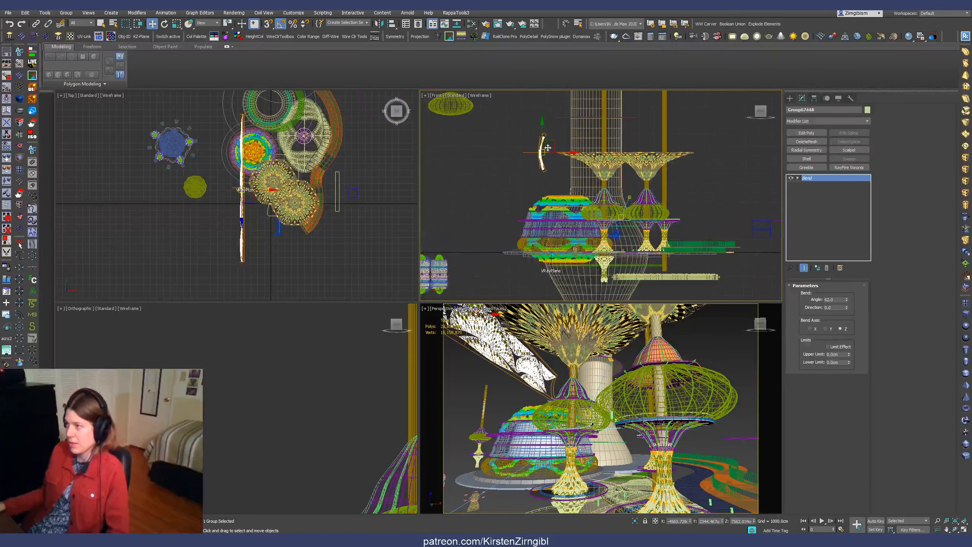
left_click_drag(544, 135, 544, 210)
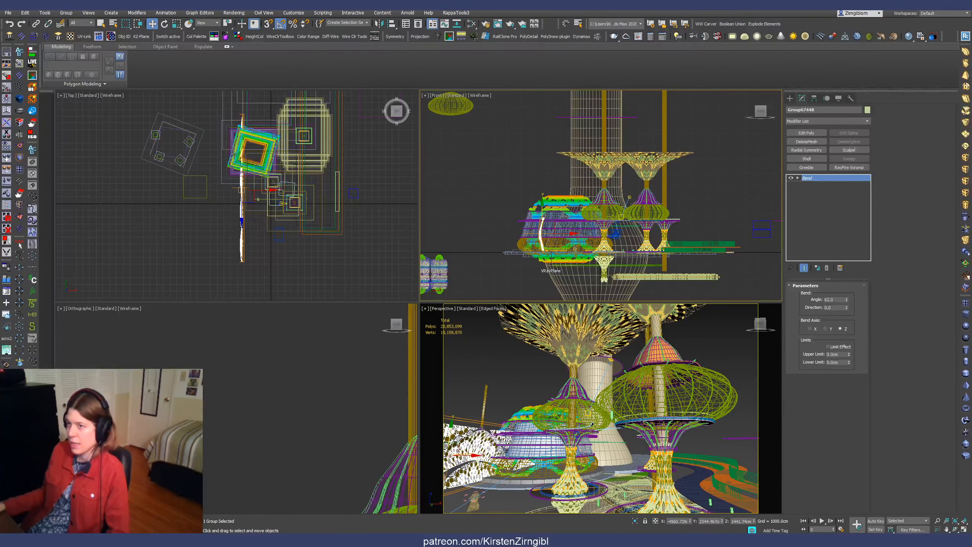
Step: Move the bent strip across the domed building in plan and raise it above the dome, without making a copy
middle_click_drag(234, 154, 176, 164)
mouse_move(194, 185)
left_mouse_down()
mouse_move(211, 180)
mouse_move(201, 182)
mouse_move(214, 195)
mouse_move(169, 197)
mouse_move(186, 198)
left_mouse_up()
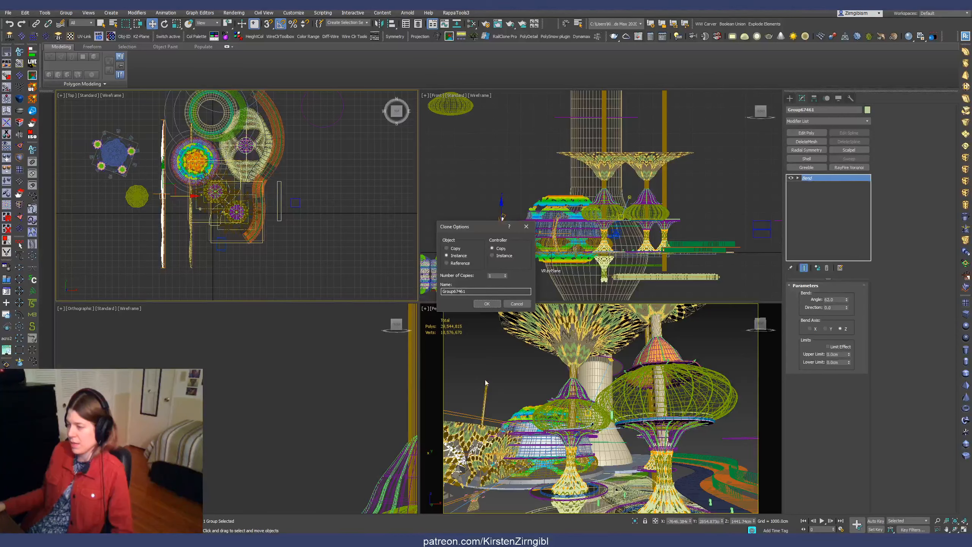
left_click(517, 303)
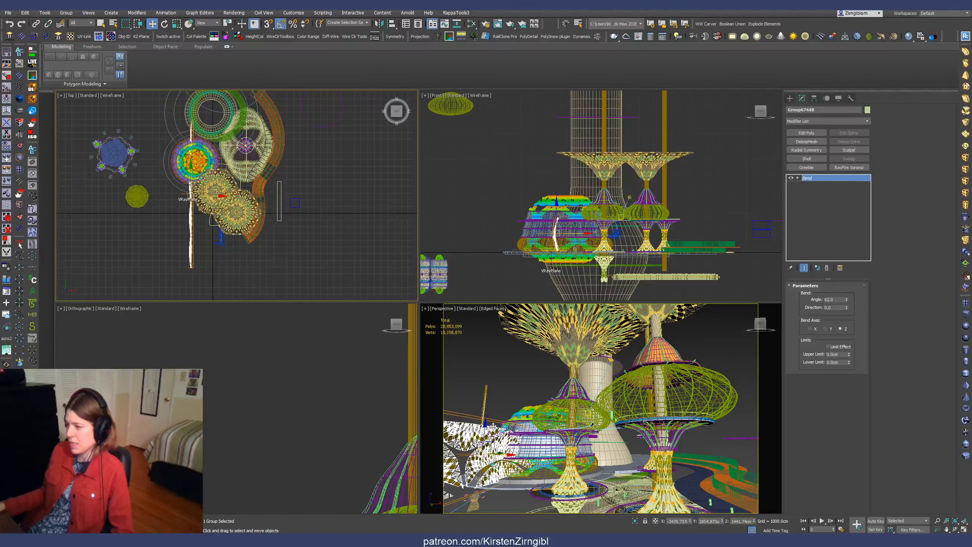
left_click_drag(483, 432, 498, 392)
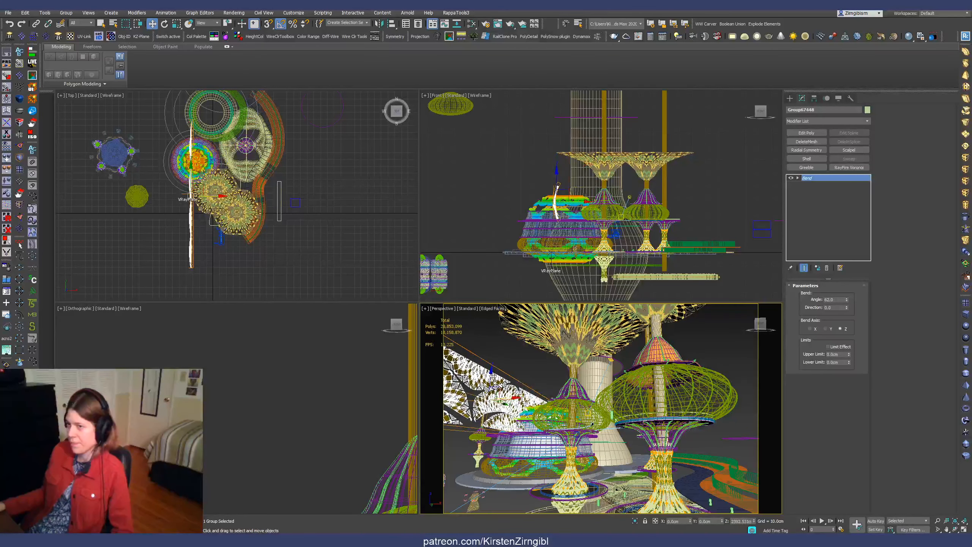
Step: Rotate the bent strip 90 degrees so it lies flat, and move it over to the outer side of the dome at tree-canopy height
right_click(231, 241)
key("e")
left_click_drag(205, 195, 236, 202)
key("w")
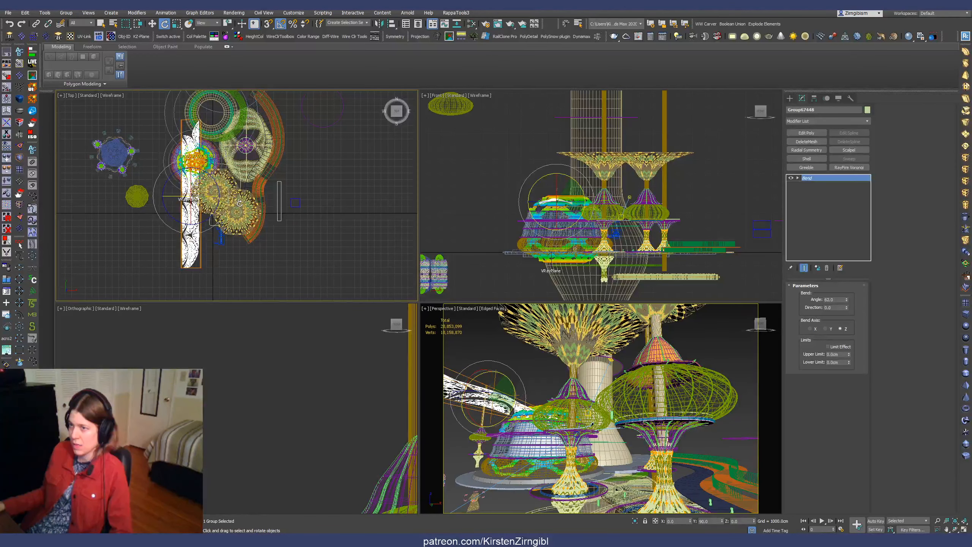
mouse_move(203, 186)
left_mouse_down()
mouse_move(221, 177)
mouse_move(210, 177)
left_mouse_up()
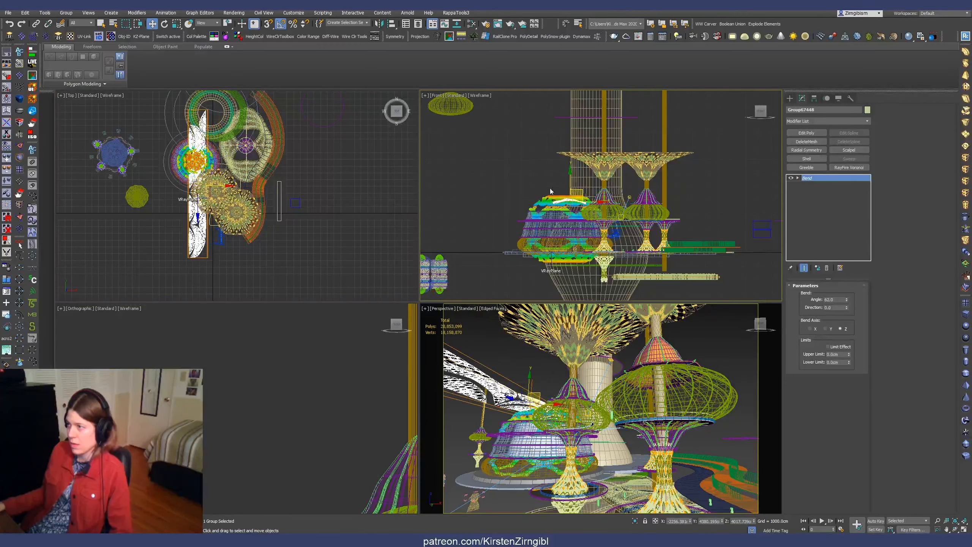
left_click_drag(568, 187, 566, 161)
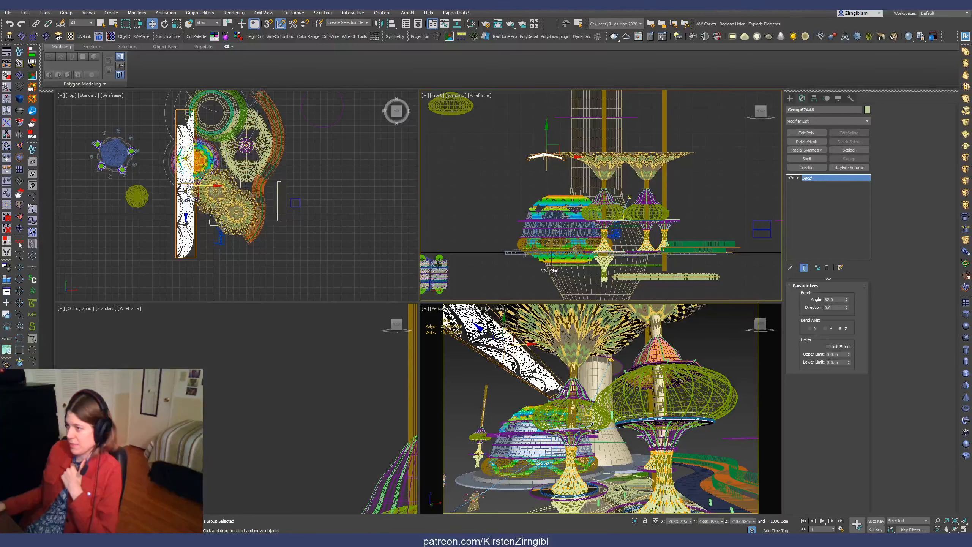
Step: Rotate the raised strip 90 degrees so it stands upright again beside the tree canopies
middle_click_drag(237, 194, 263, 188)
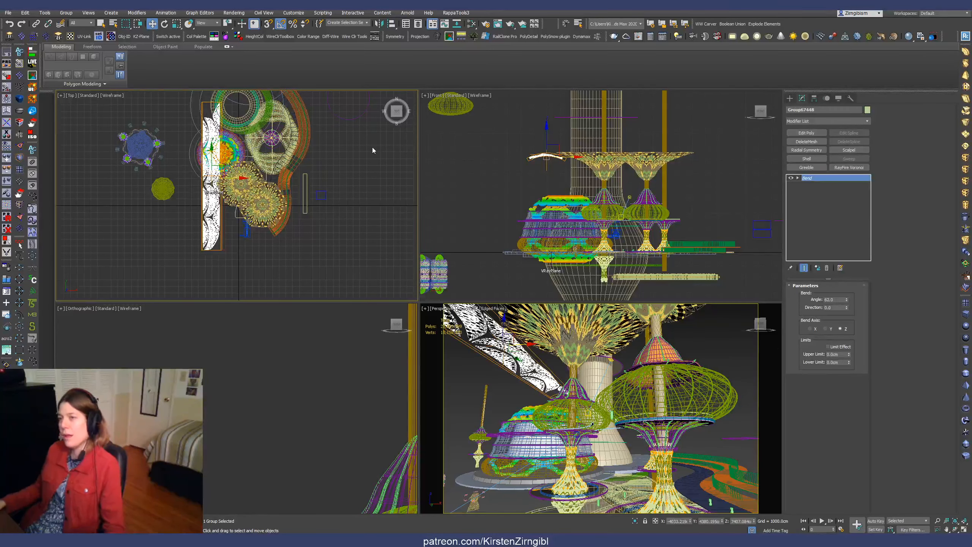
middle_click_drag(324, 143, 344, 141)
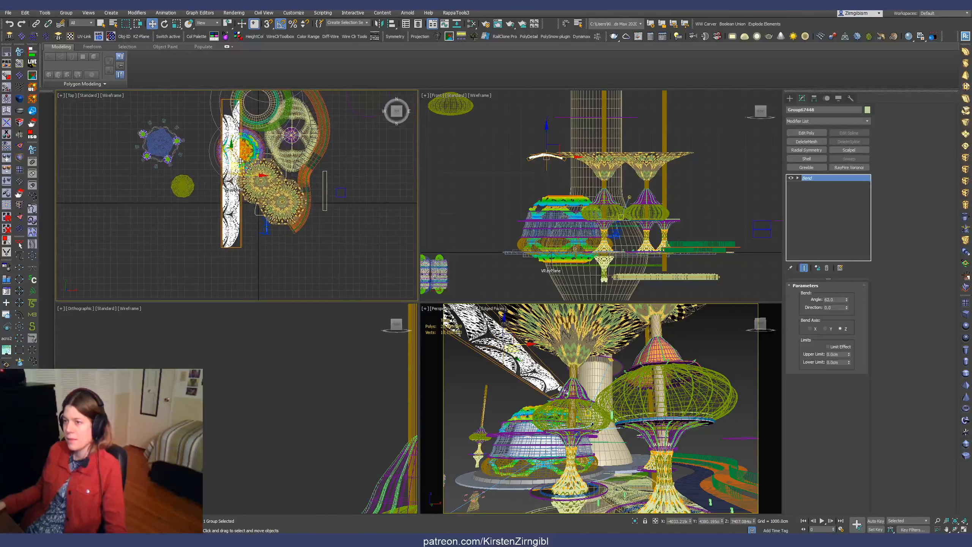
key("e")
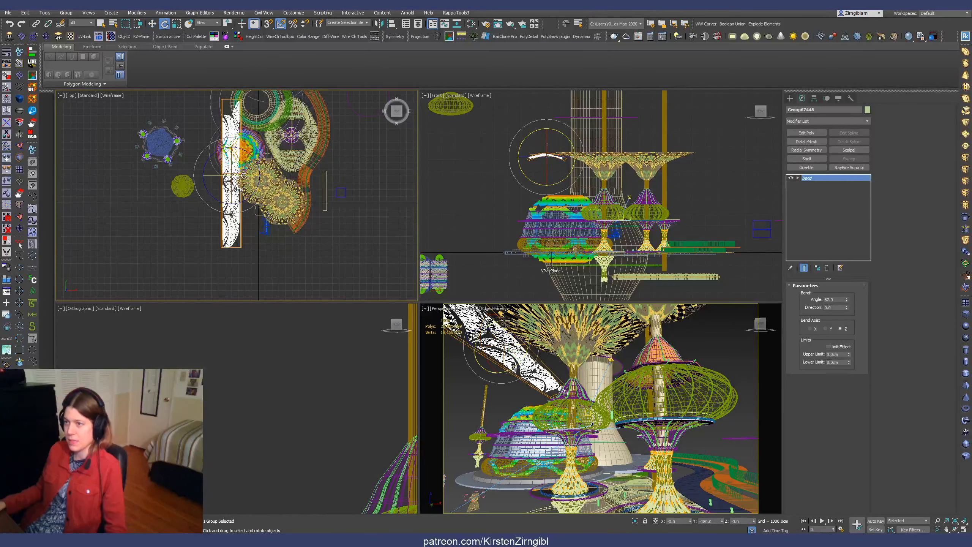
left_click_drag(230, 174, 207, 174)
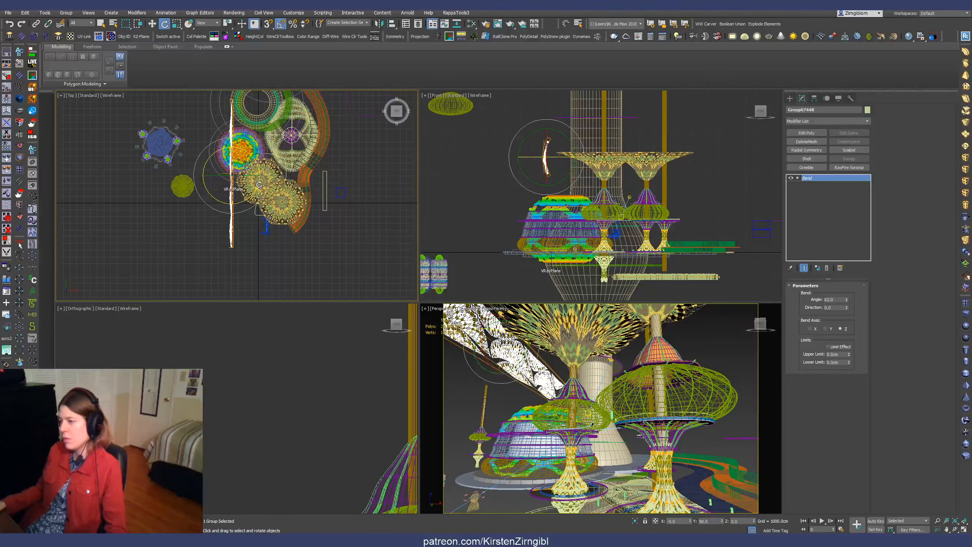
scroll(258, 184, "up", 4)
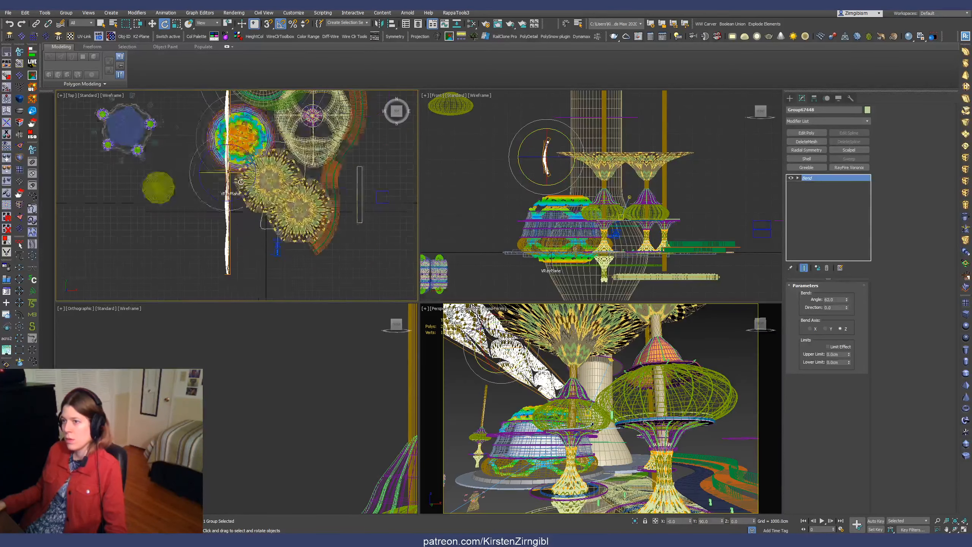
Step: Select the lower trunk of the front tree together with the rings at its base, and isolate them
left_click(562, 489)
left_click(557, 499, "ctrl")
left_click(546, 493, "ctrl")
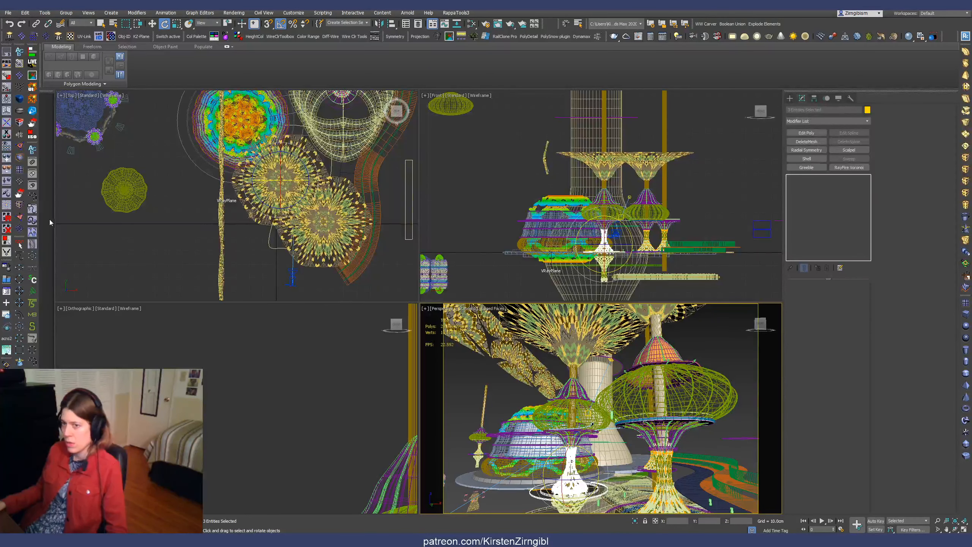
left_click(32, 136)
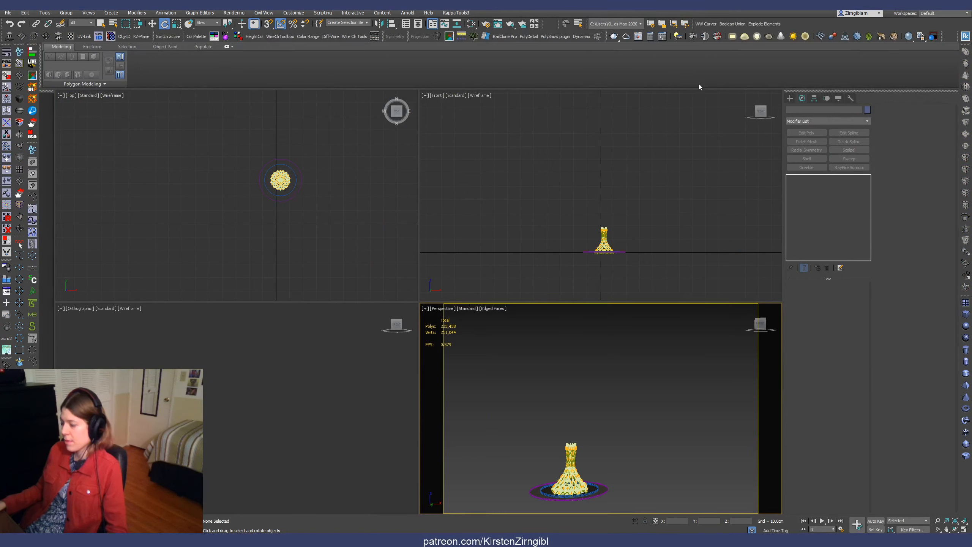
Step: Draw a long S-shaped Bezier line in the top view, winding past the isolated trunk, and open it for modification
left_click(19, 256)
left_click_drag(280, 245, 262, 202)
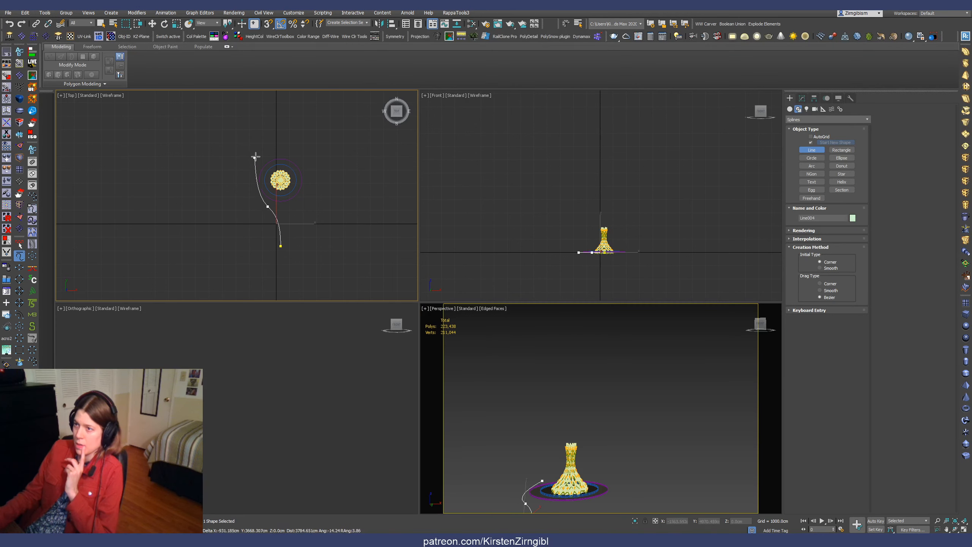
left_click_drag(260, 155, 273, 132)
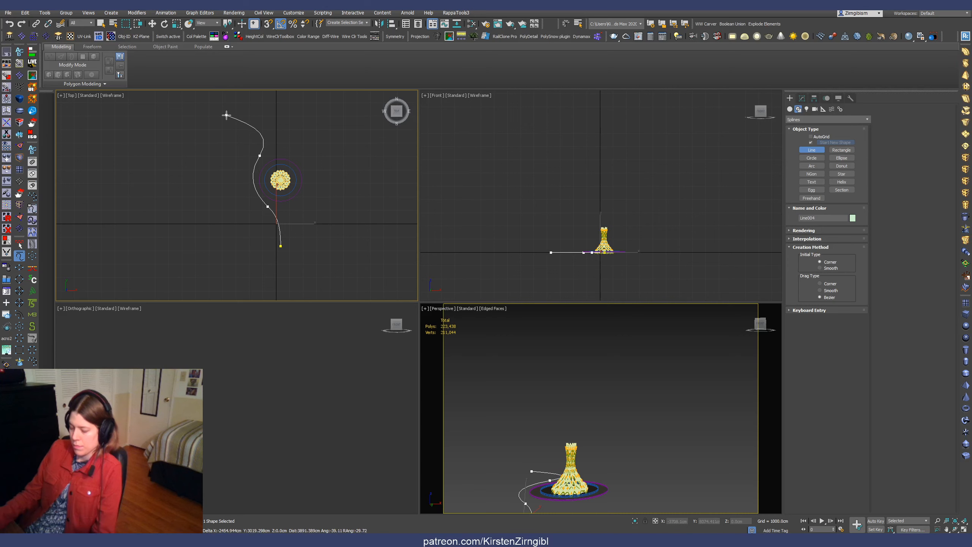
key("i")
left_click_drag(221, 114, 173, 77)
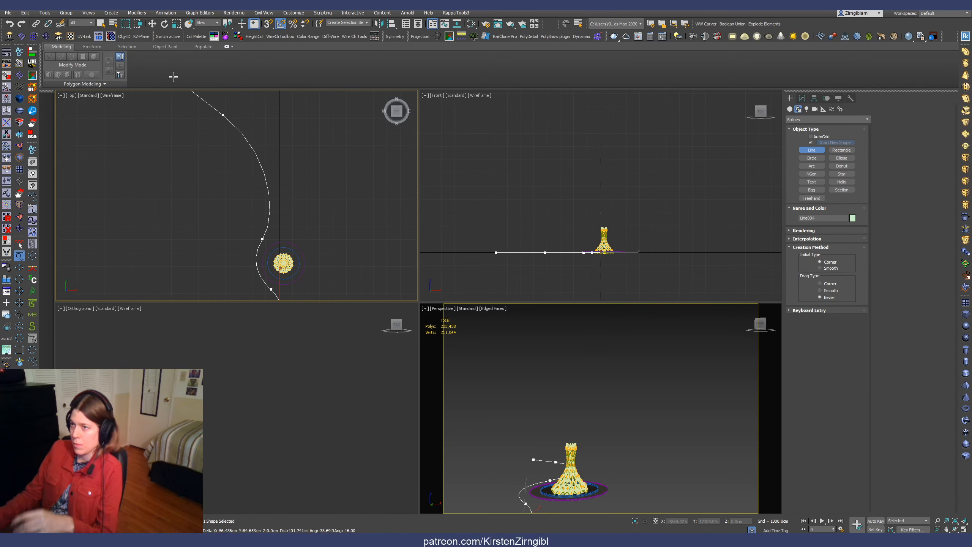
key("i")
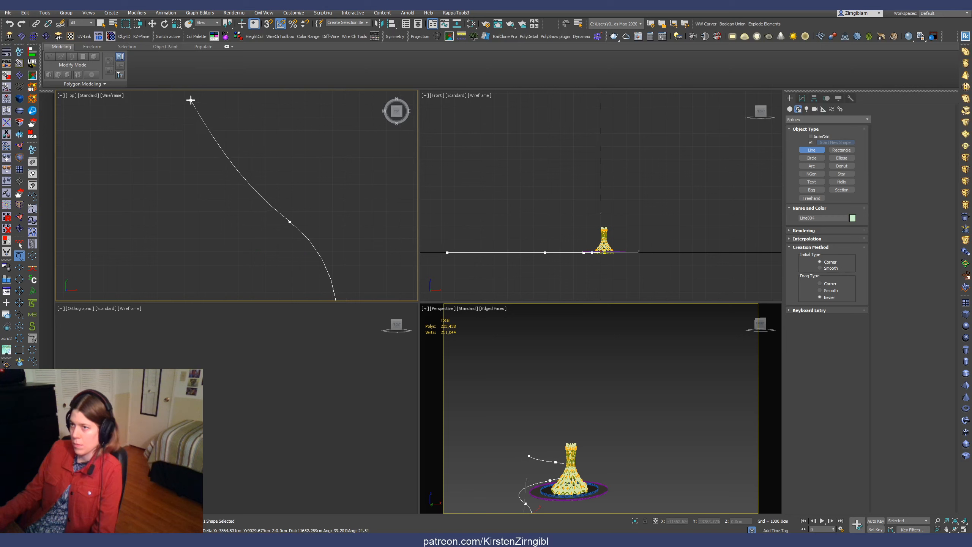
left_click_drag(191, 100, 184, 70)
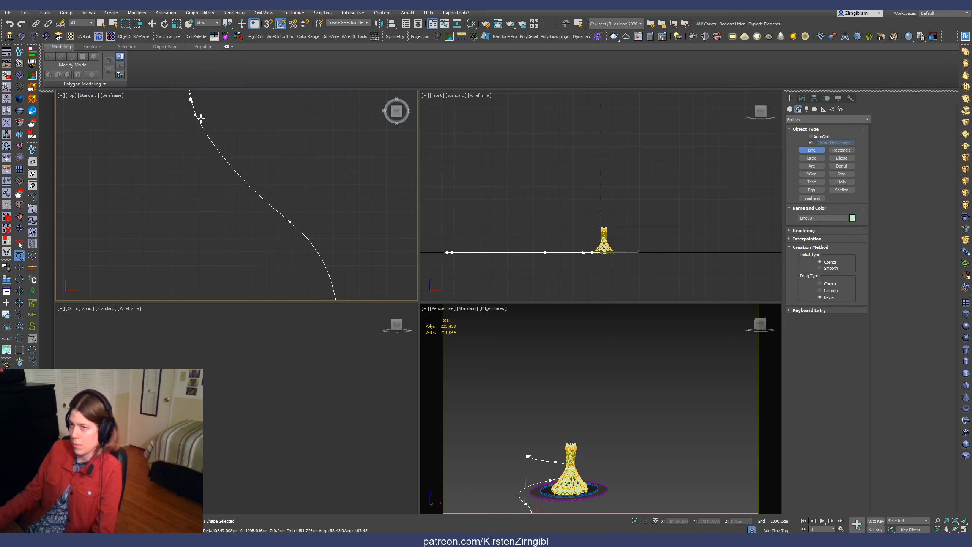
right_click(161, 143)
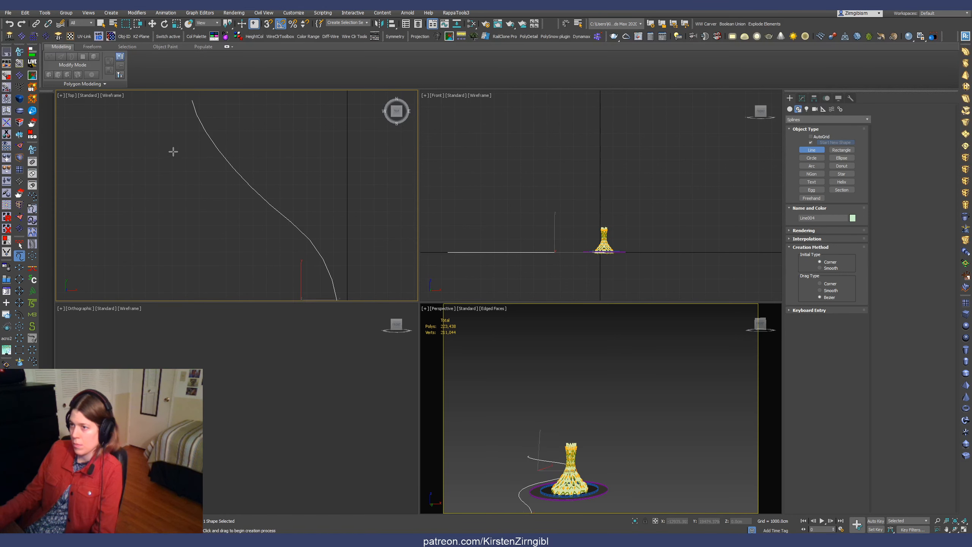
scroll(230, 137, "down", 4)
scroll(262, 176, "up", 1)
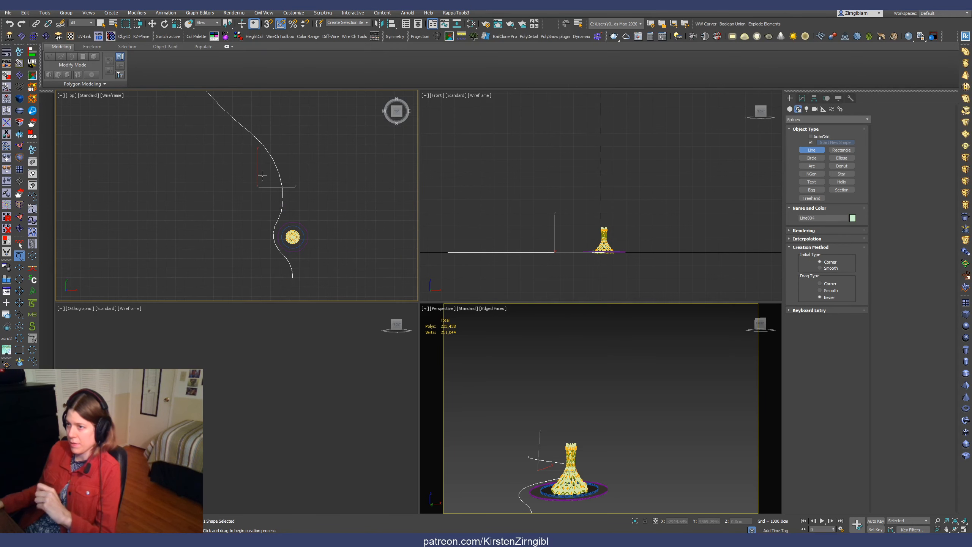
left_click(801, 98)
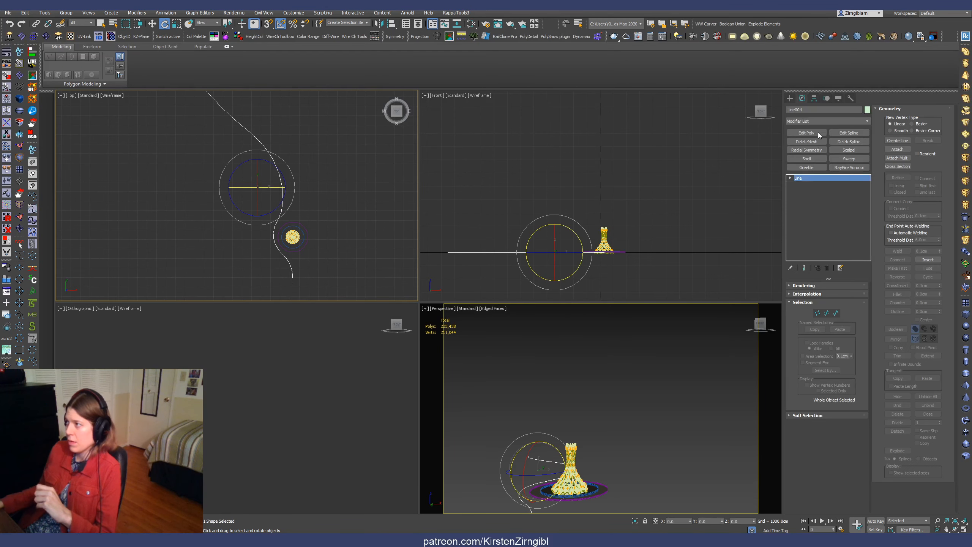
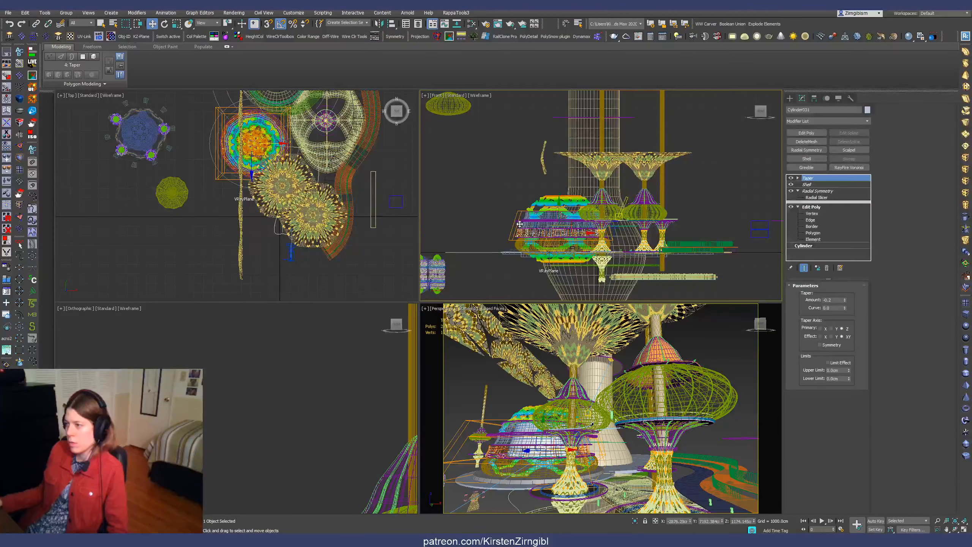
Step: Select the winding S-shaped line on the ground and raise it to a height of about 719 cm
left_click(525, 443)
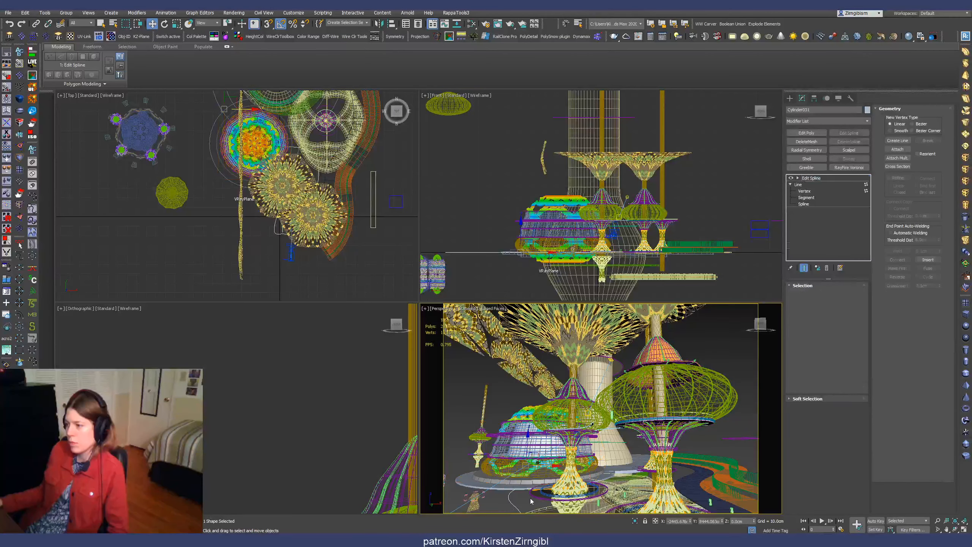
left_click_drag(525, 443, 533, 434)
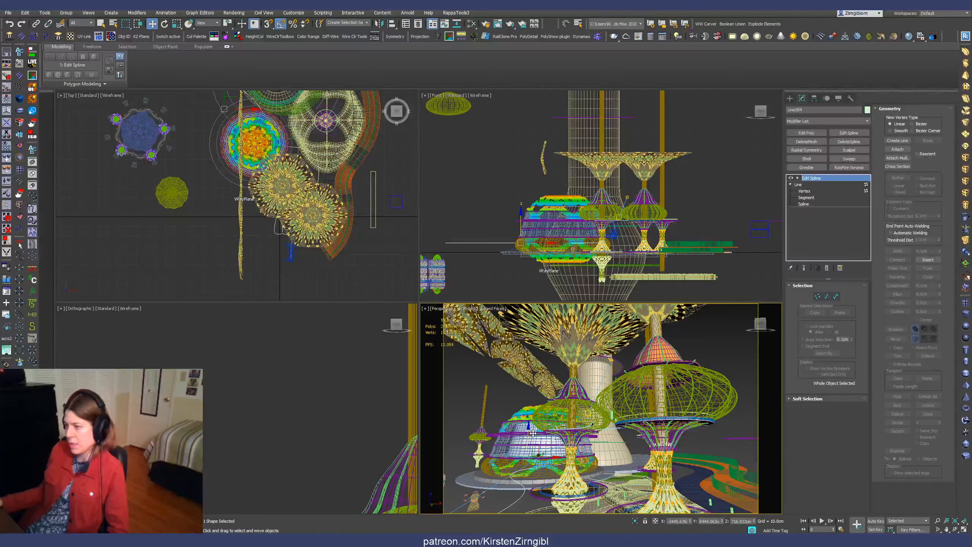
Step: Edit the raised line's vertices and reposition the points beside the round tower base and under the front tree canopy
middle_click_drag(245, 161, 237, 215)
key("1")
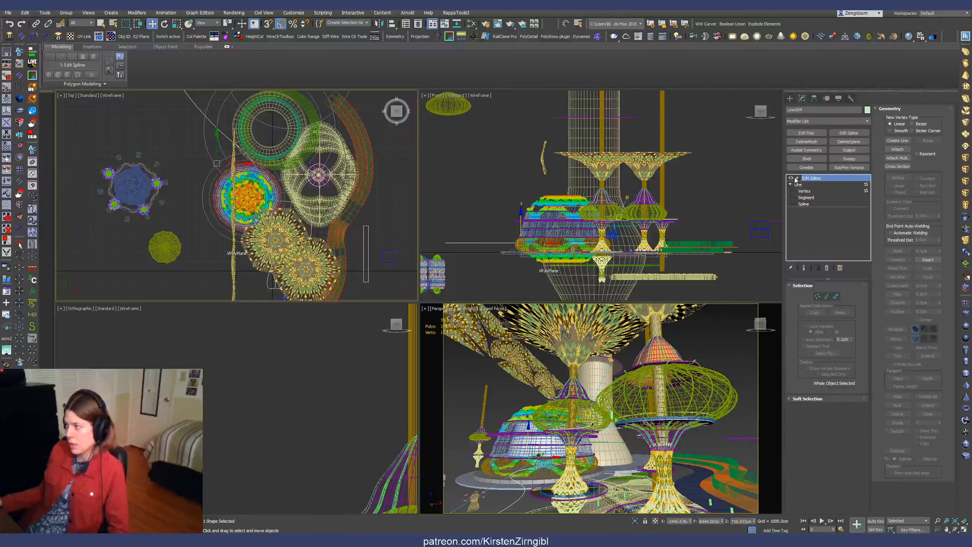
middle_click_drag(303, 142, 292, 168)
scroll(292, 169, "down", 2)
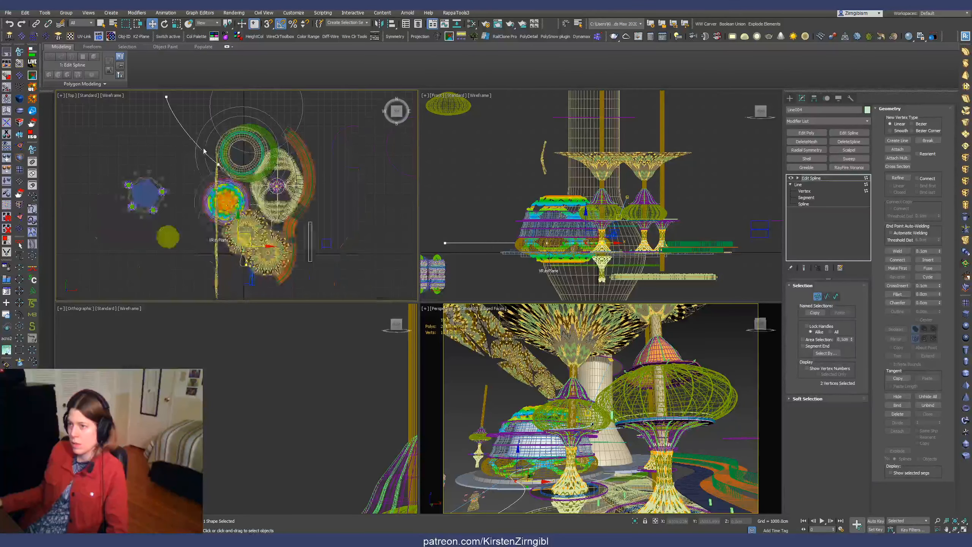
left_click(218, 164)
left_click_drag(232, 155, 246, 158)
left_click(247, 231)
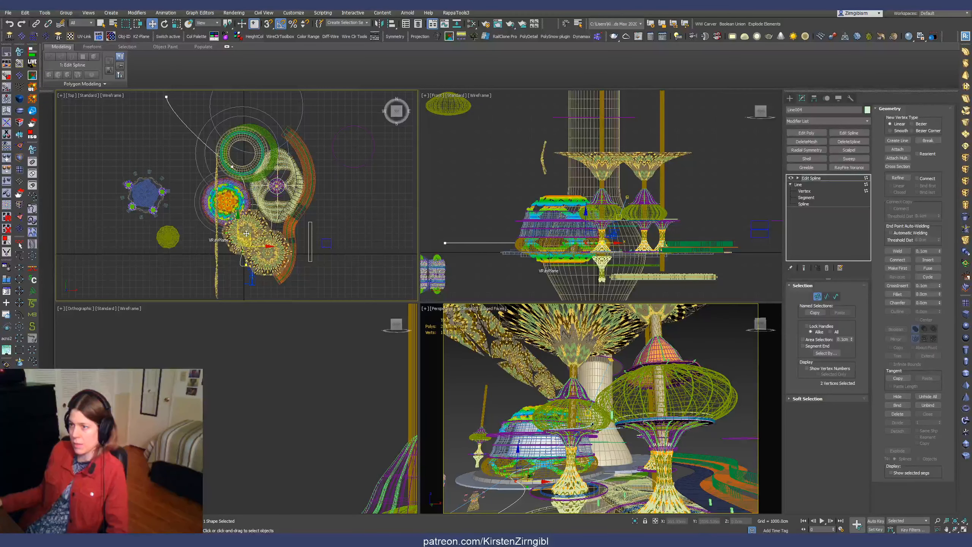
mouse_move(247, 231)
left_mouse_down()
mouse_move(264, 236)
mouse_move(244, 239)
mouse_move(230, 226)
left_mouse_up()
Step: Move the line's third point over to the gap between the domed building and the petal-shaped structure
scroll(230, 226, "up", 3)
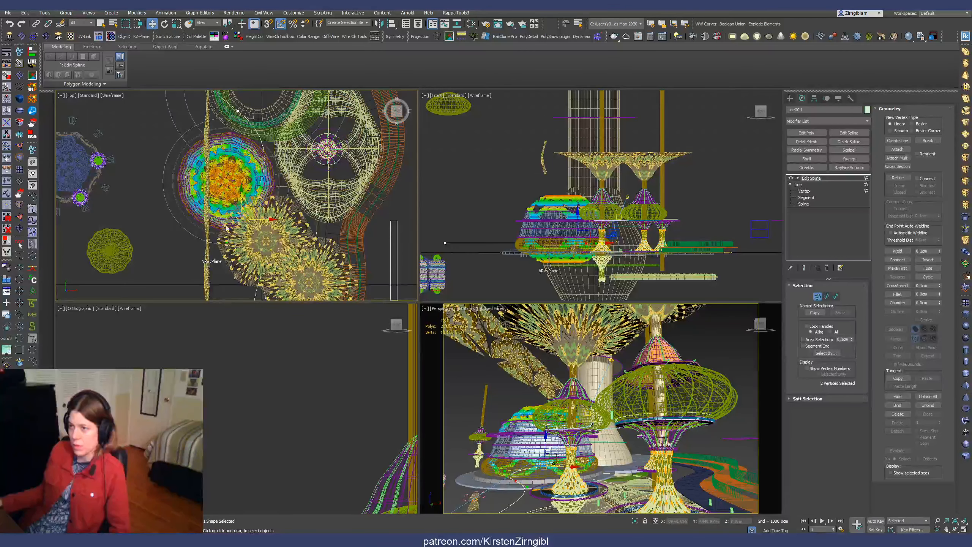
scroll(245, 226, "up", 2)
scroll(256, 233, "down", 4)
left_click(249, 208)
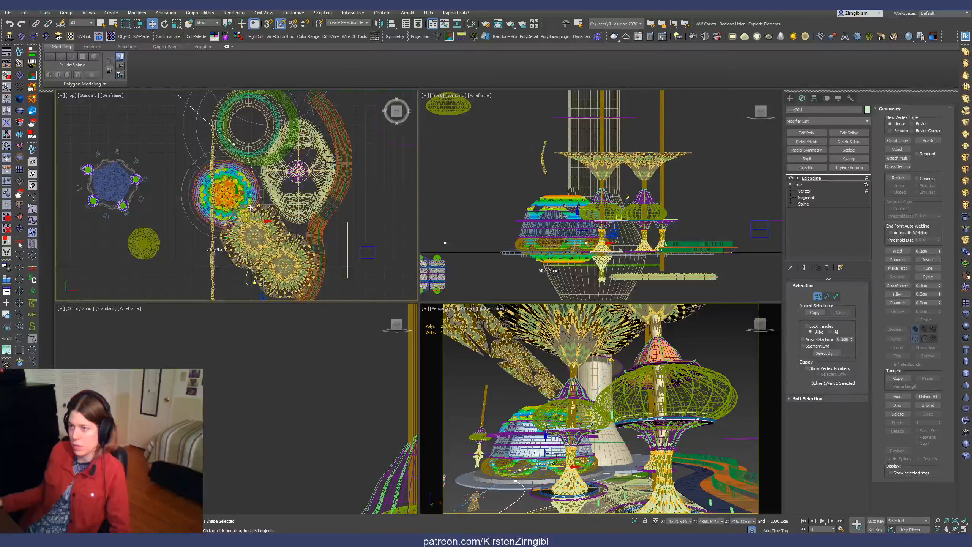
left_click_drag(252, 210, 253, 242)
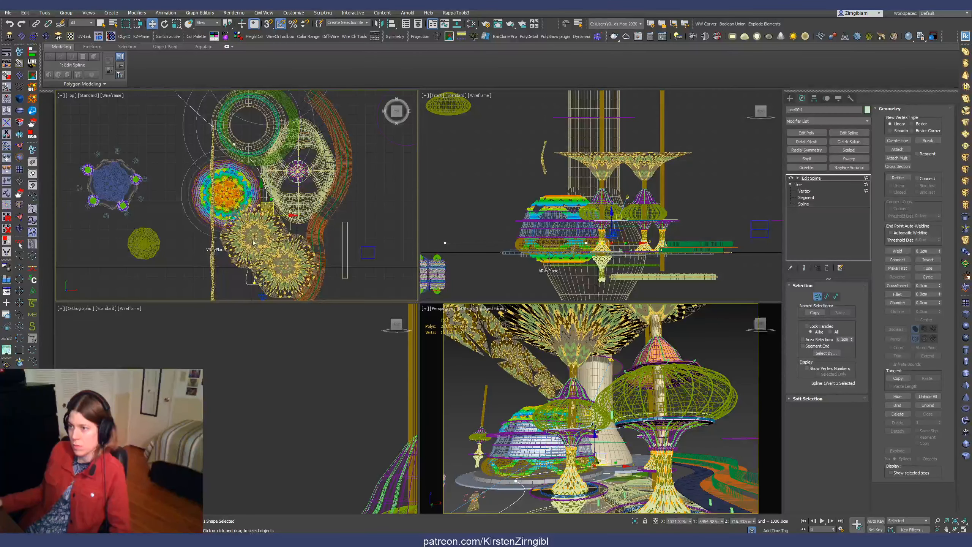
Step: Isolate the line, lengthen the tangent handles of its second point to smooth the bend, and bring the full scene back
key("alt+q")
middle_click_drag(244, 236, 319, 144)
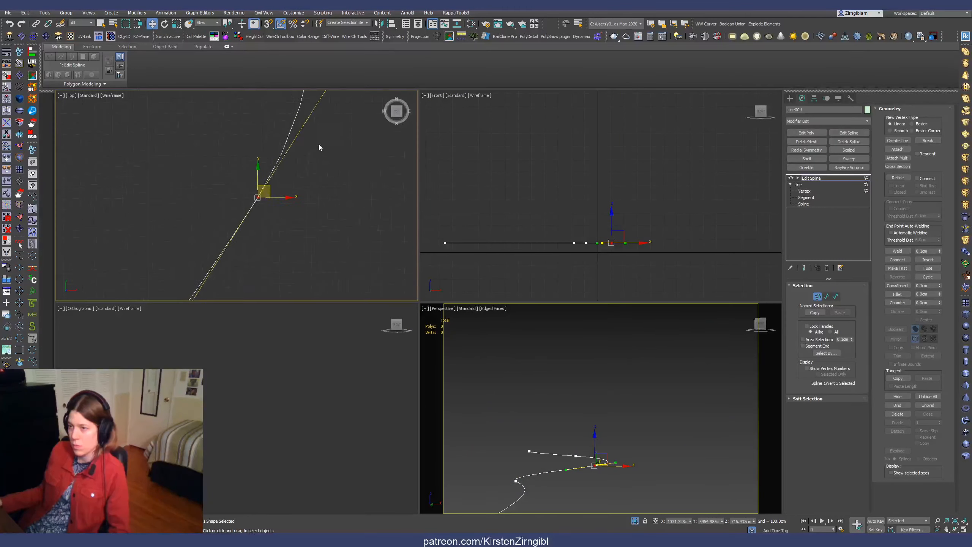
scroll(296, 186, "up", 2)
left_click_drag(257, 271, 260, 239)
key("r")
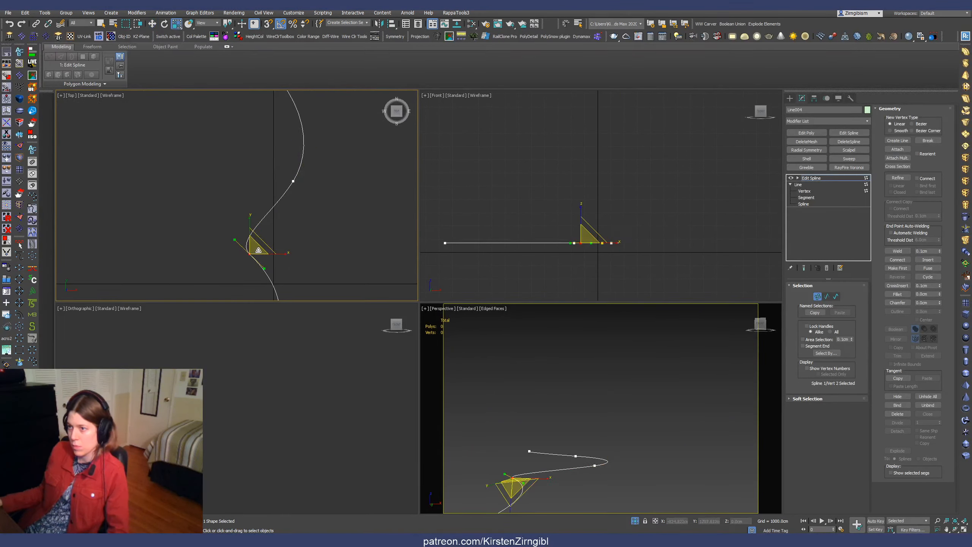
key("w")
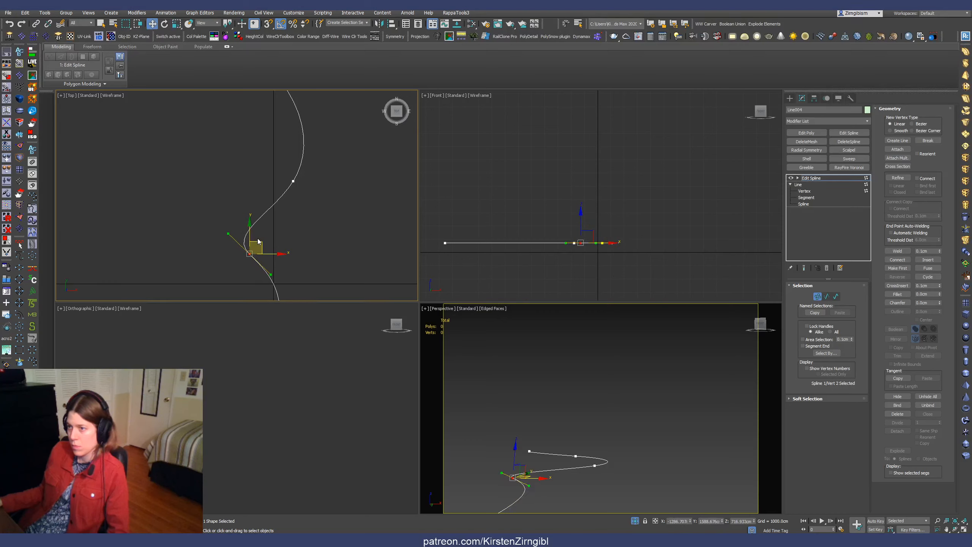
right_click(335, 236)
left_click(358, 180)
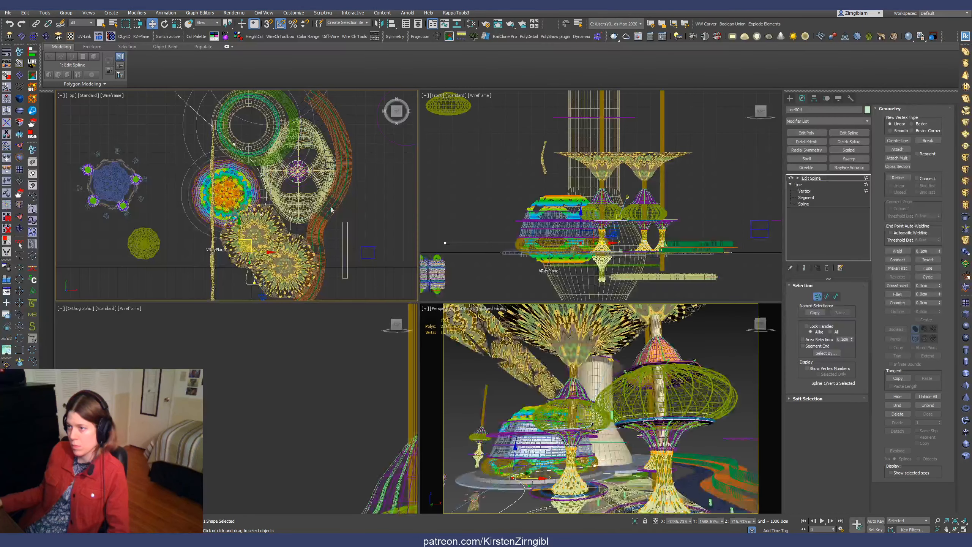
Step: Scale the tangent handle of the line's first point, at the end beside the front tree canopies
middle_click_drag(300, 198, 309, 172)
scroll(250, 216, "up", 2)
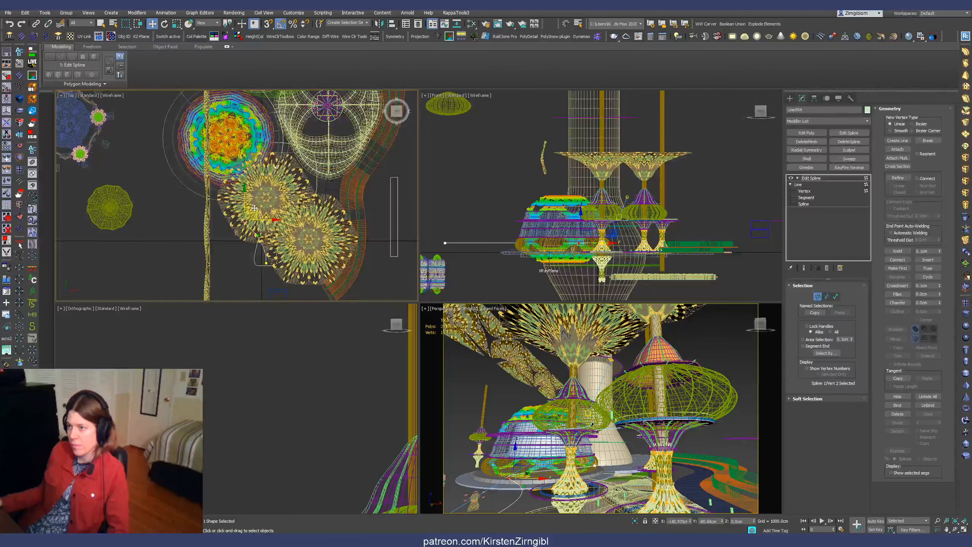
left_click(267, 263)
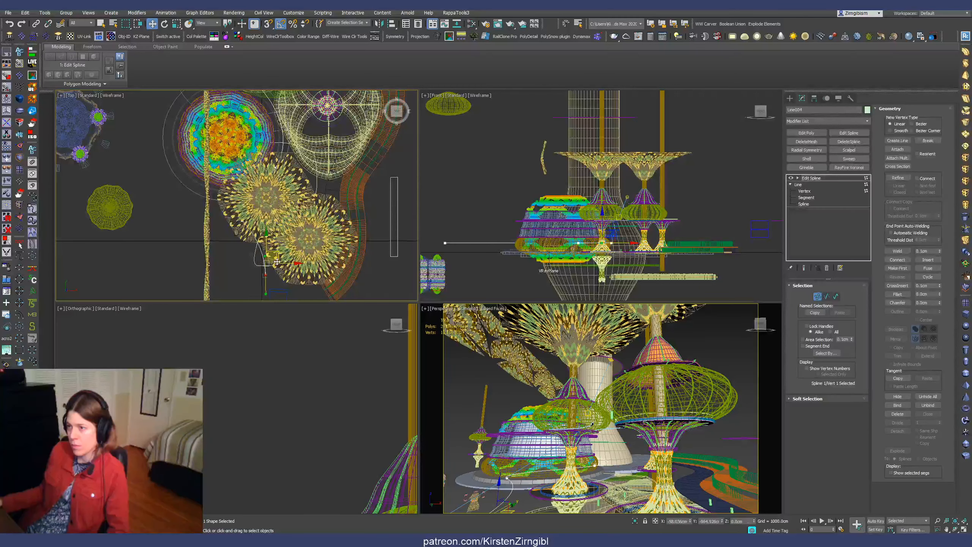
key("r")
left_click_drag(274, 249, 274, 257)
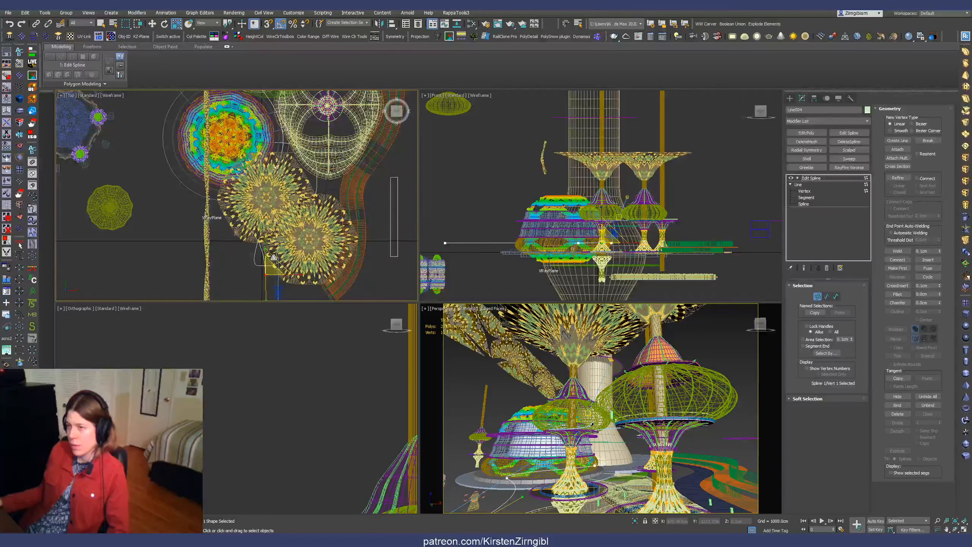
Step: Adjust the line's second point under the front canopy by rotating and scaling its tangent handles and shifting its position
left_click_drag(234, 222, 245, 206)
key("e")
key("r")
key("w")
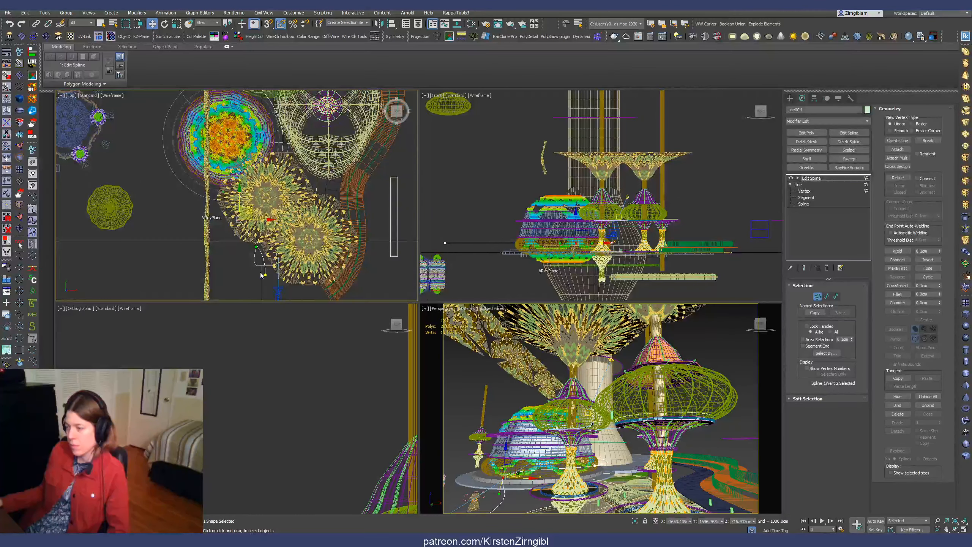
Step: Shift the line's third point slightly closer to the front tree canopy, between the dome and the petal-shaped structure
middle_click_drag(335, 182, 322, 237)
mouse_move(239, 133)
left_mouse_down()
mouse_move(211, 116)
mouse_move(252, 120)
left_mouse_up()
left_click(263, 221)
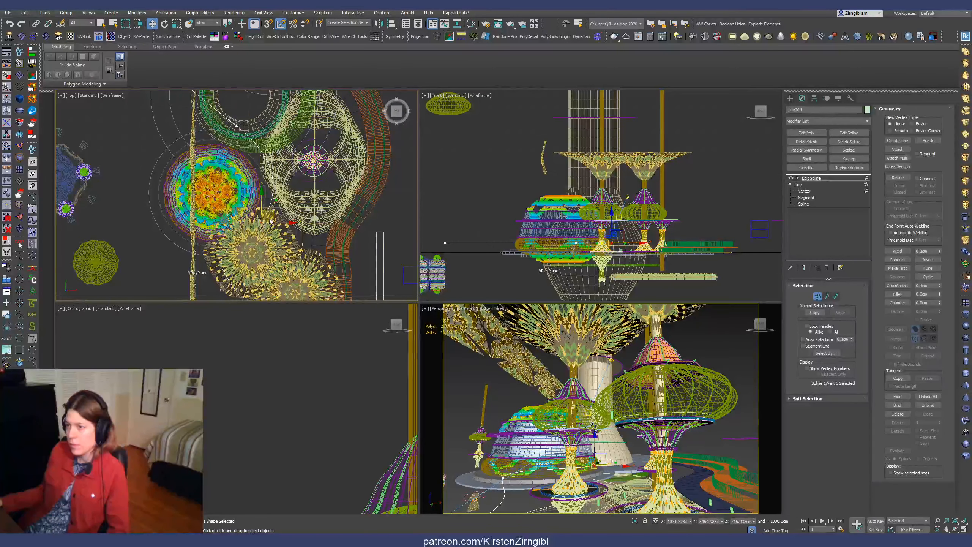
left_click_drag(275, 215, 276, 218)
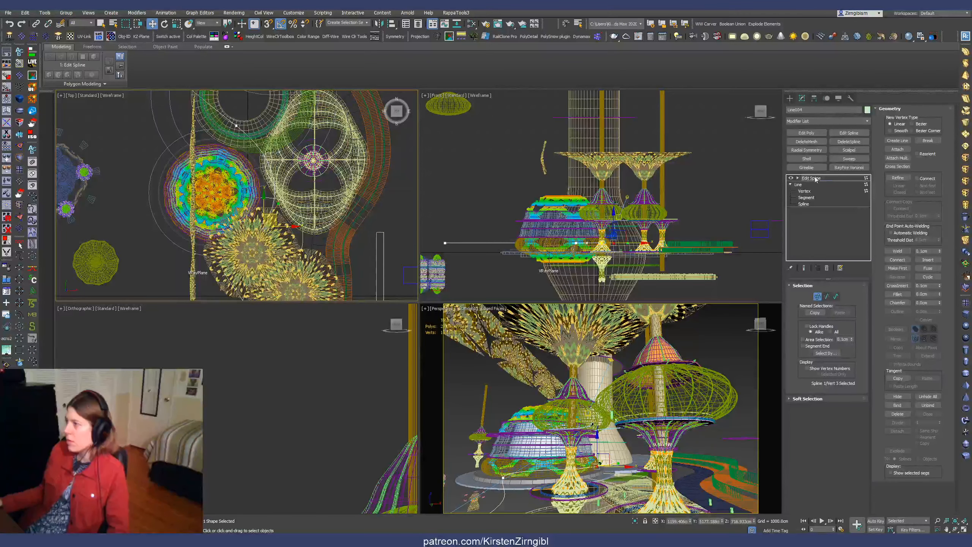
Step: Finish vertex editing and apply a Sweep modifier to the winding line
left_click(797, 178)
left_click(797, 178)
left_click(837, 159)
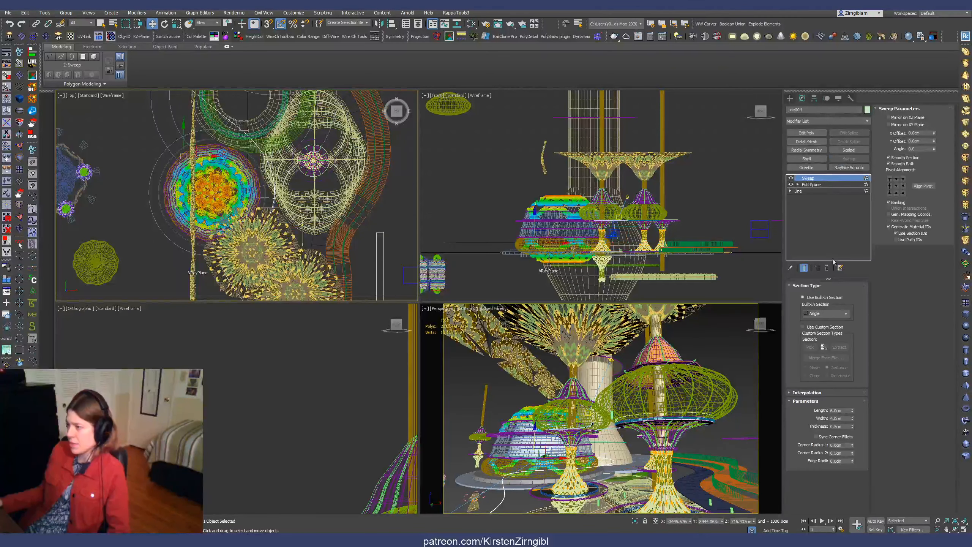
Step: Set the length of the sweep's angle section to 400 cm
double_click(849, 418)
double_click(843, 410)
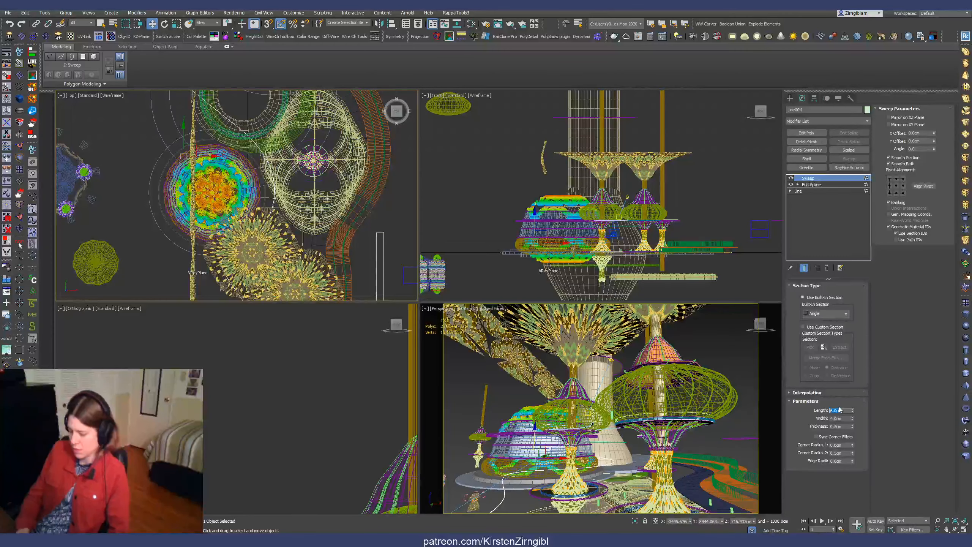
type("400")
key("Return")
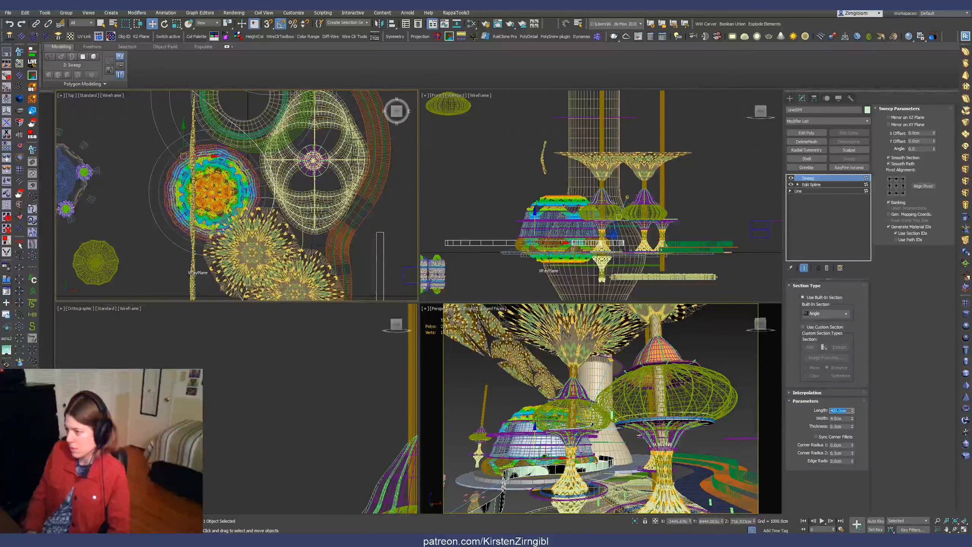
Step: Try widths of 15, 20, 30, 50 and 100 cm for the sweep's angle section
double_click(840, 418)
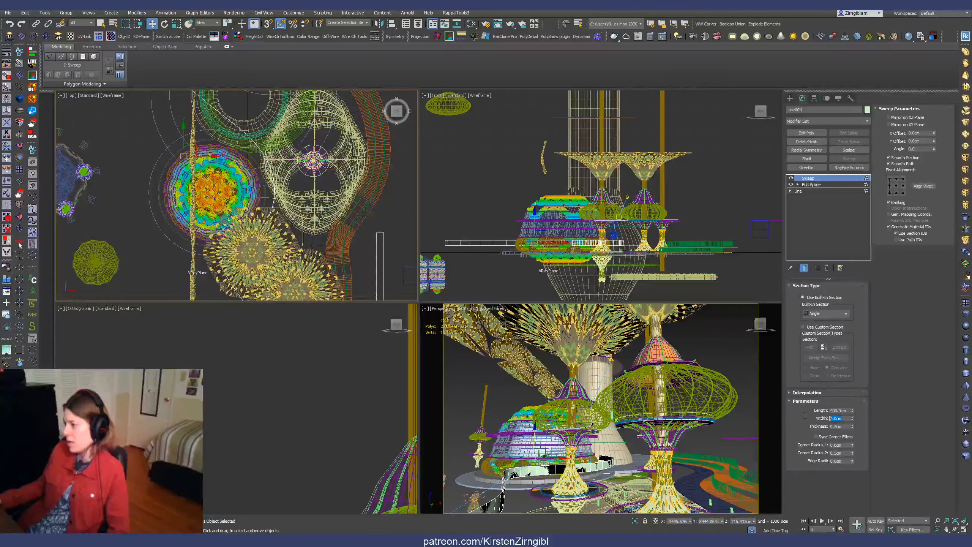
type("15")
key("Return")
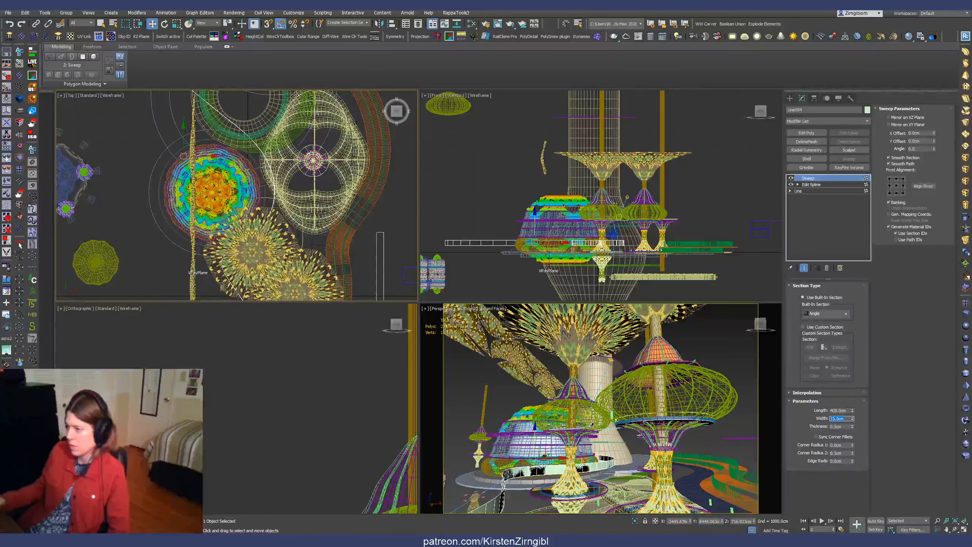
type("20")
key("Return")
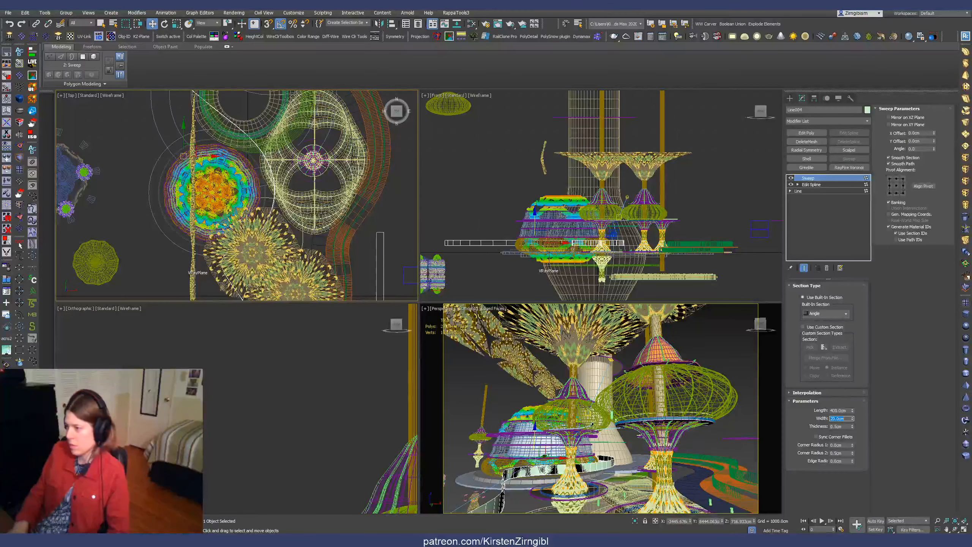
type("30")
key("Return")
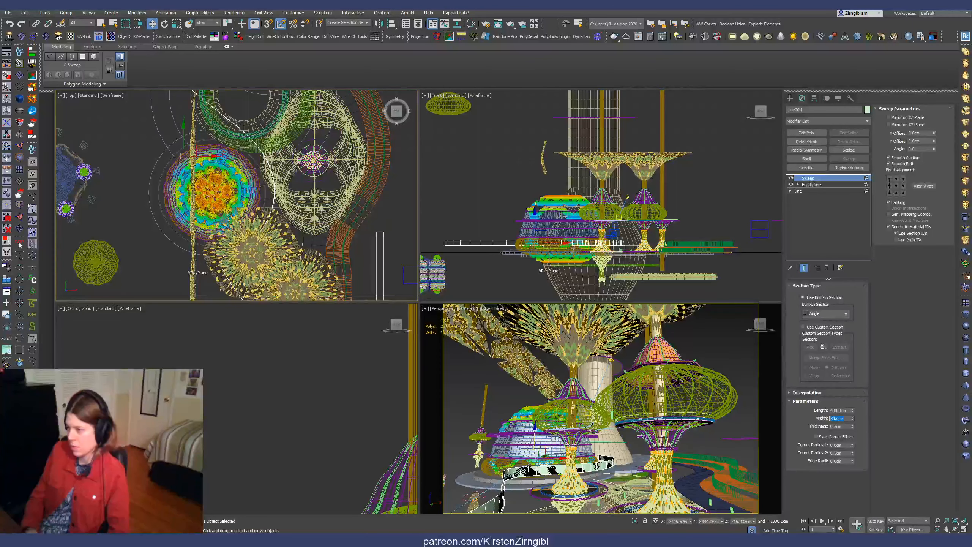
type("50")
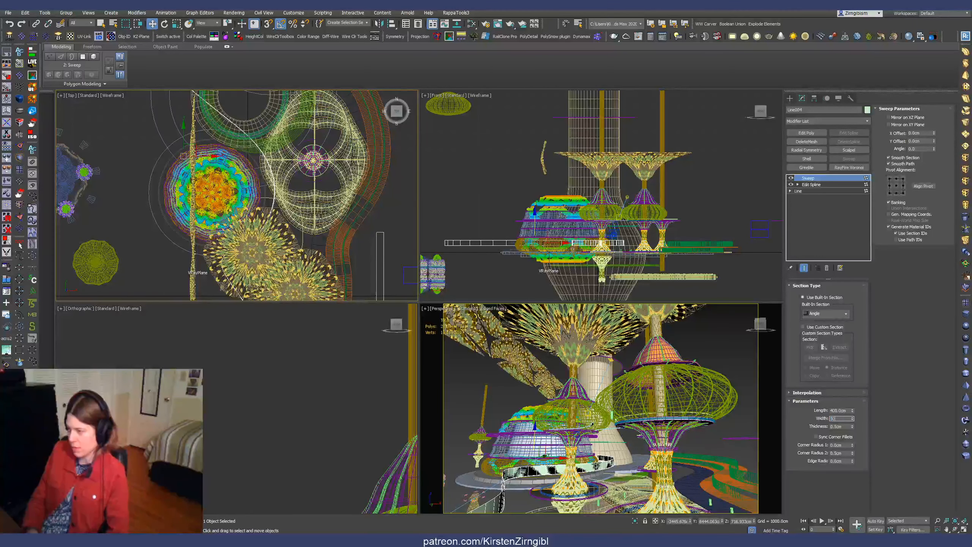
key("Return")
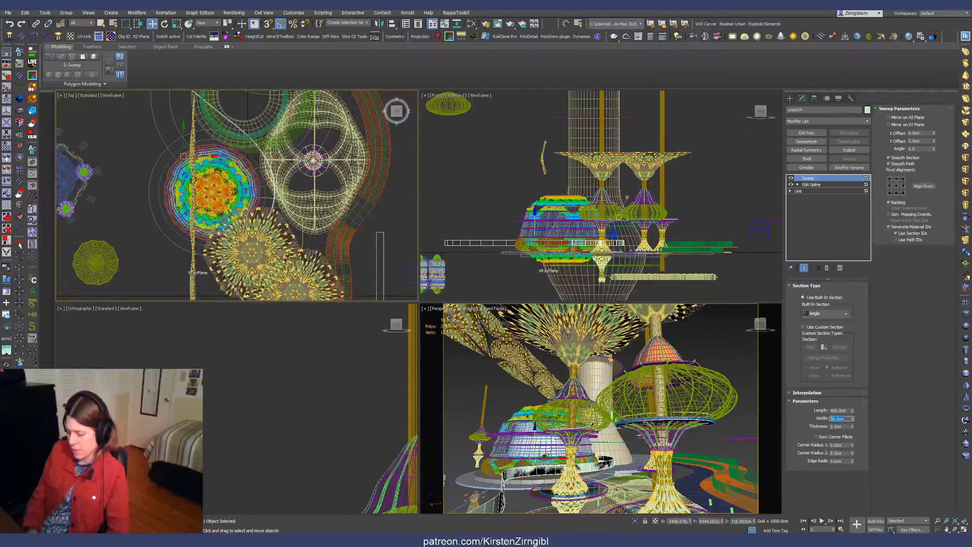
key("Return")
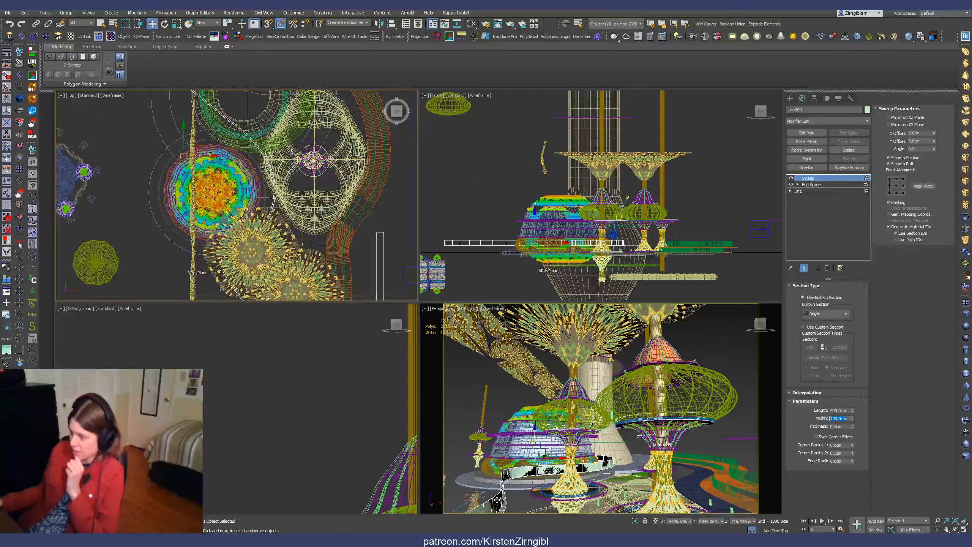
Step: Switch the sweep's built-in section to Bar and set its length to 600 cm
left_click(834, 313)
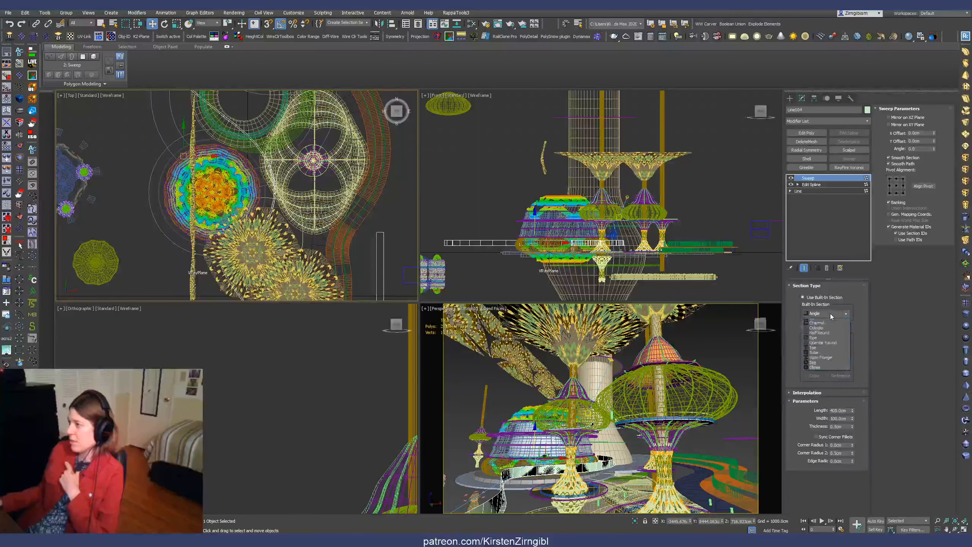
left_click(822, 328)
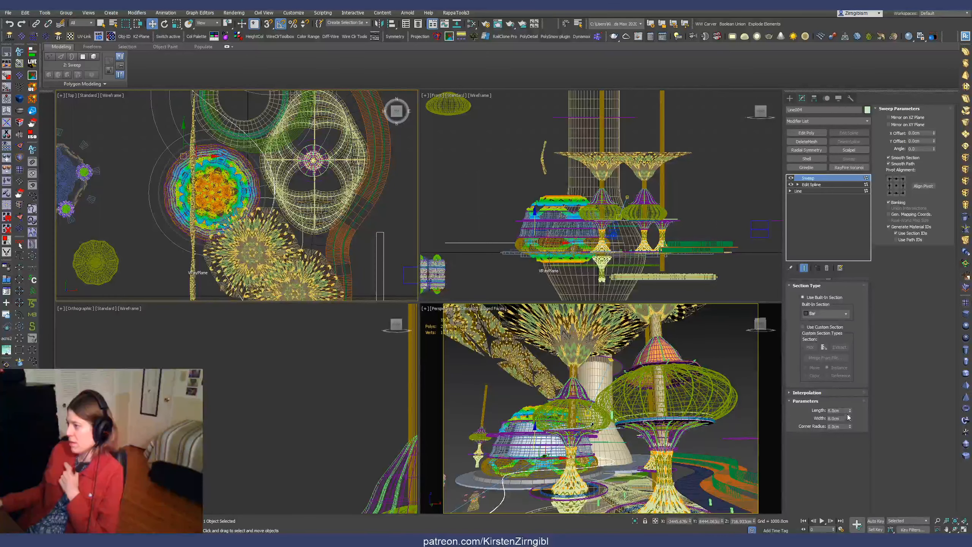
double_click(836, 410)
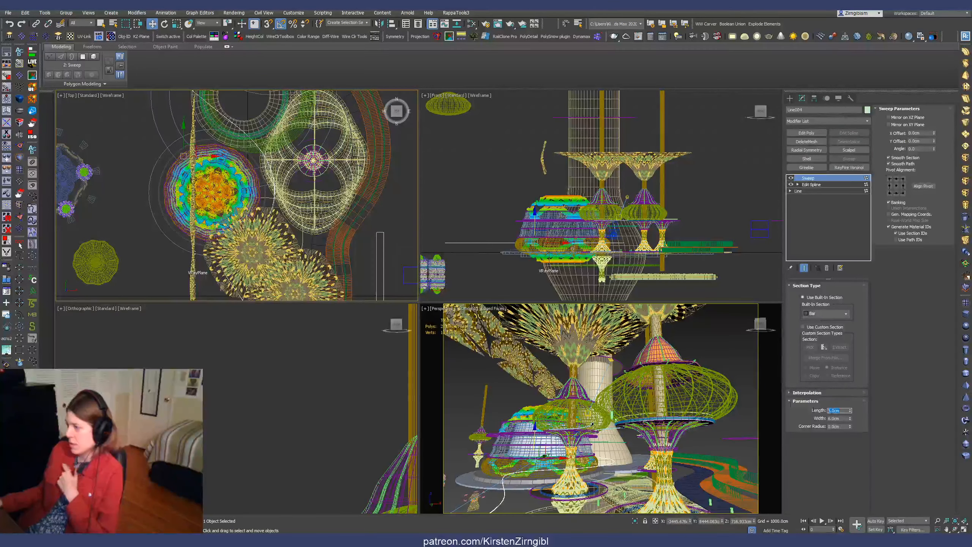
type("600")
key("Return")
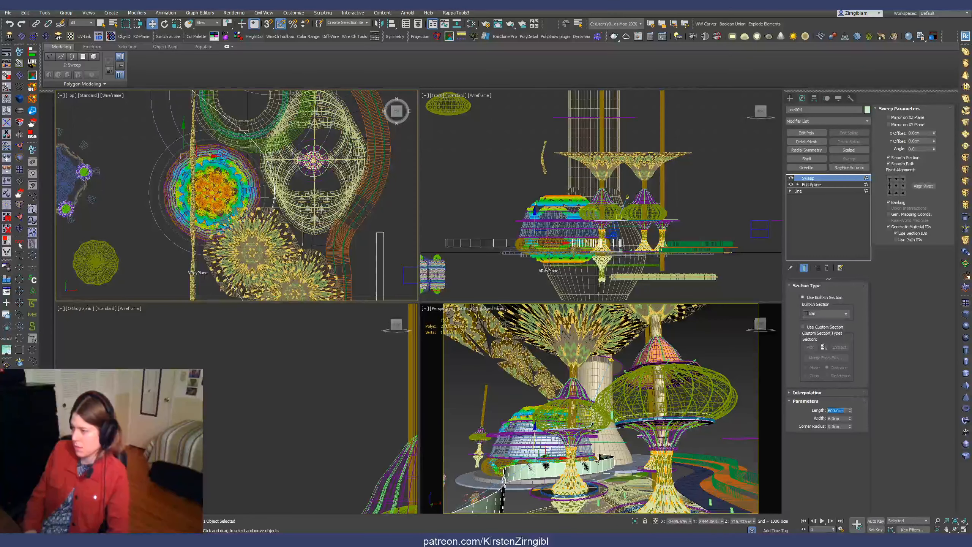
Step: Set the bar section's width to 20 cm
double_click(836, 418)
type("5")
key("Return")
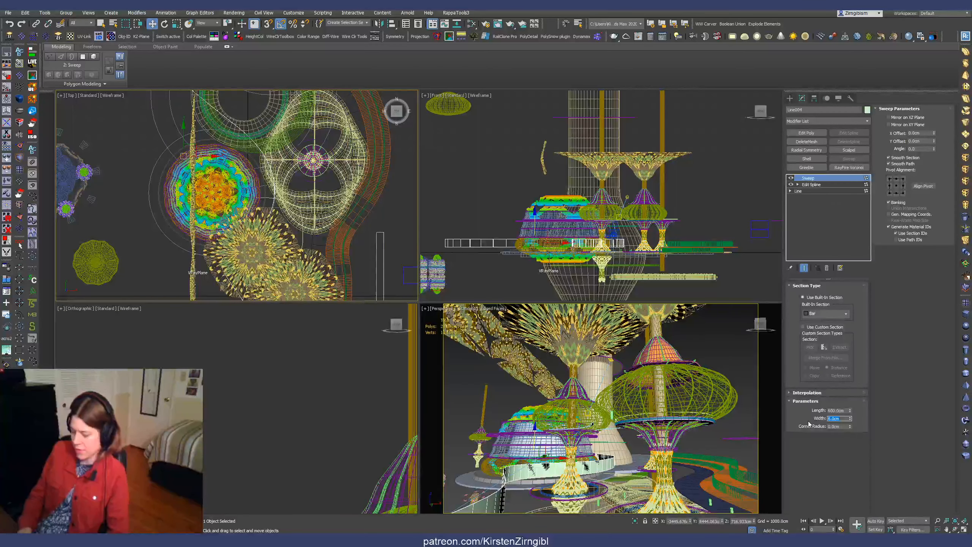
type("20")
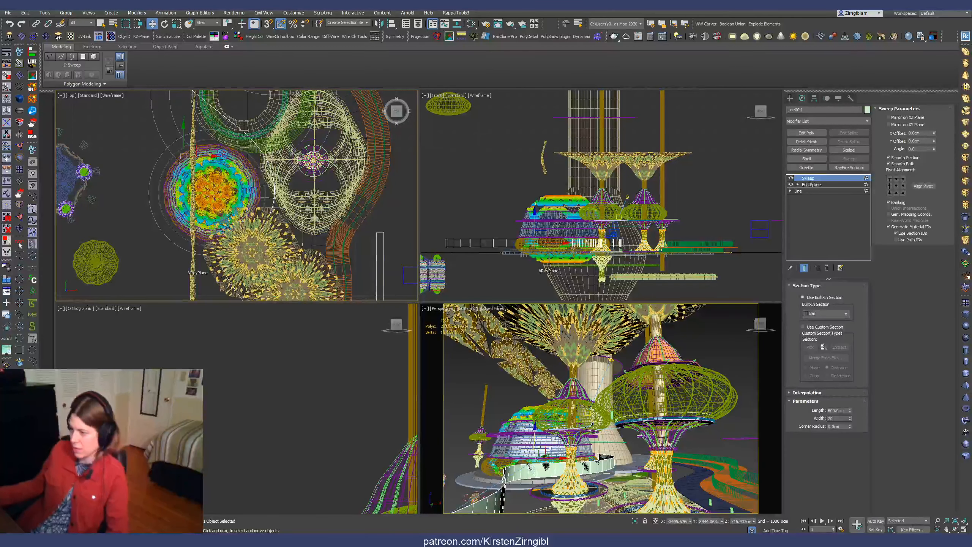
key("Return")
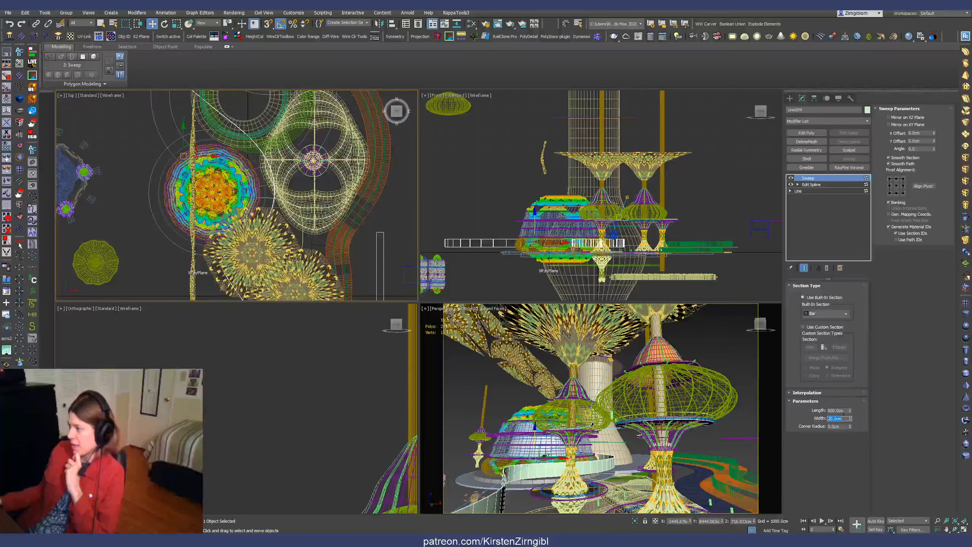
Step: Set the length of the walkway sweep's bar section to 1200 cm
left_click_drag(847, 410, 772, 403)
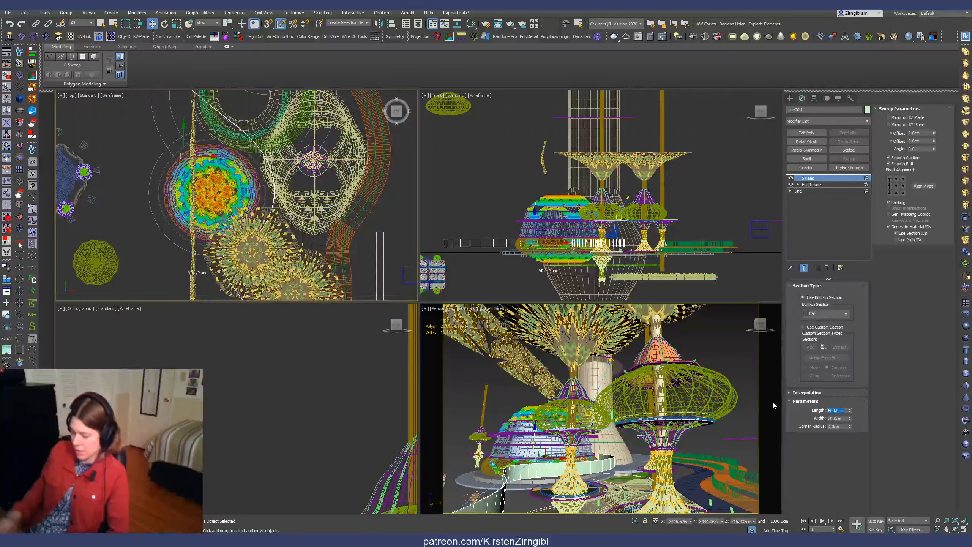
type("1200")
key("Return")
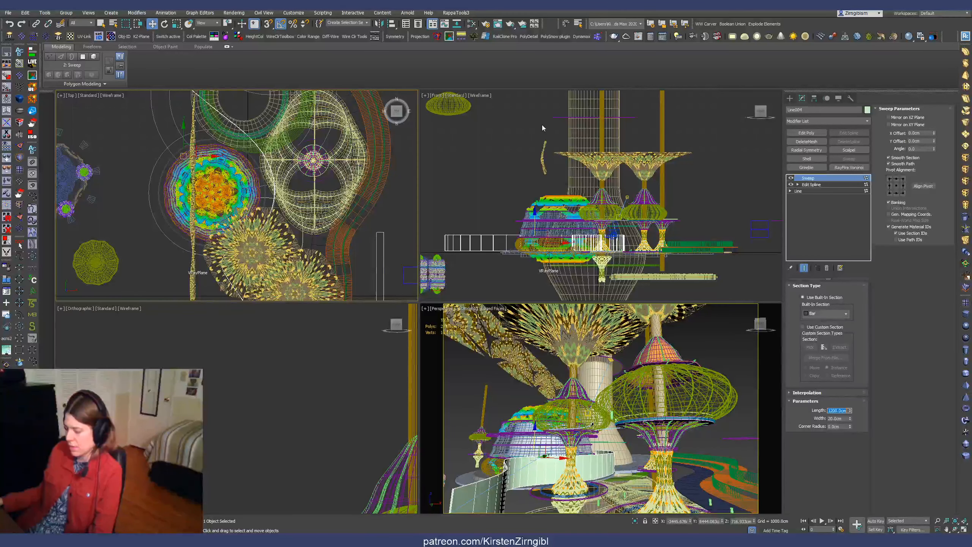
Step: Test-render the perspective view in V-Ray to inspect the widened walkway, and stop the render
right_click(708, 327)
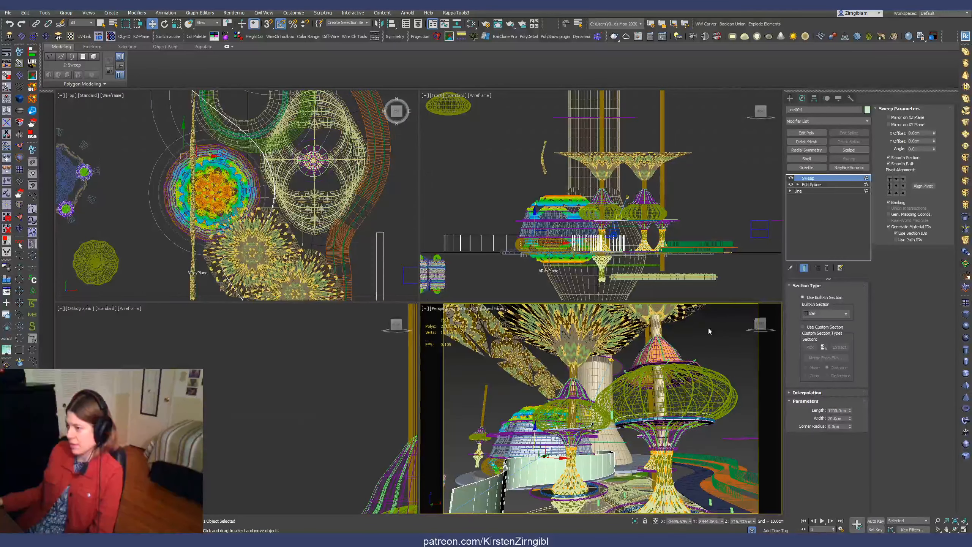
key("shift+q")
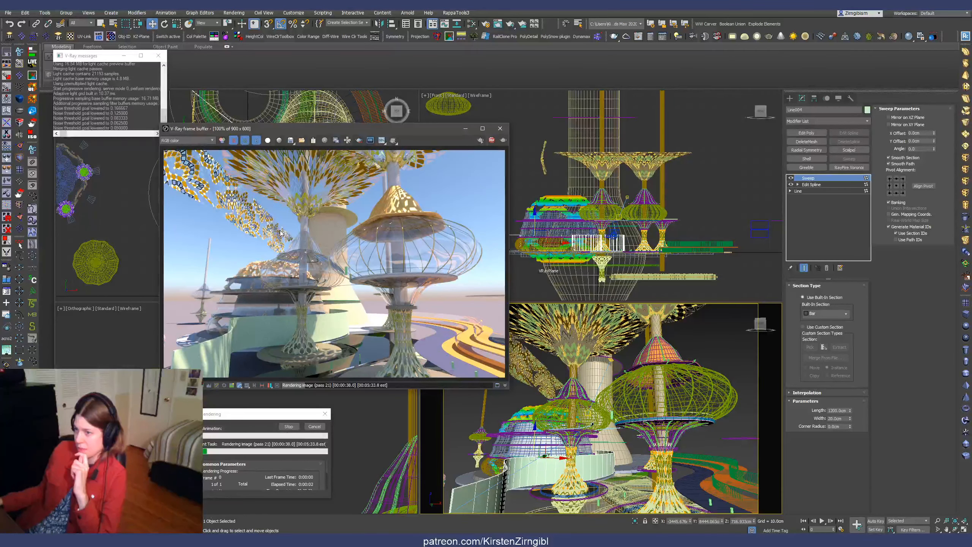
left_click(498, 128)
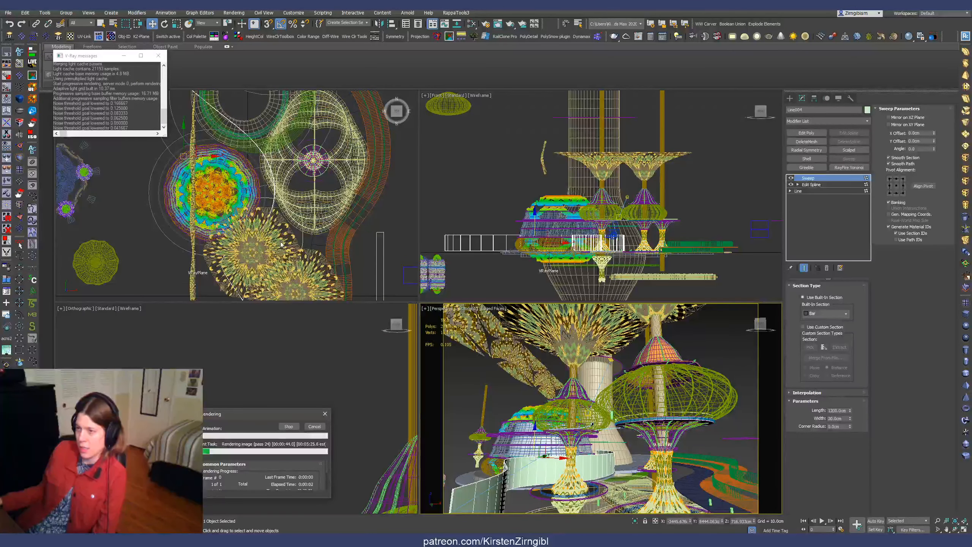
left_click(287, 426)
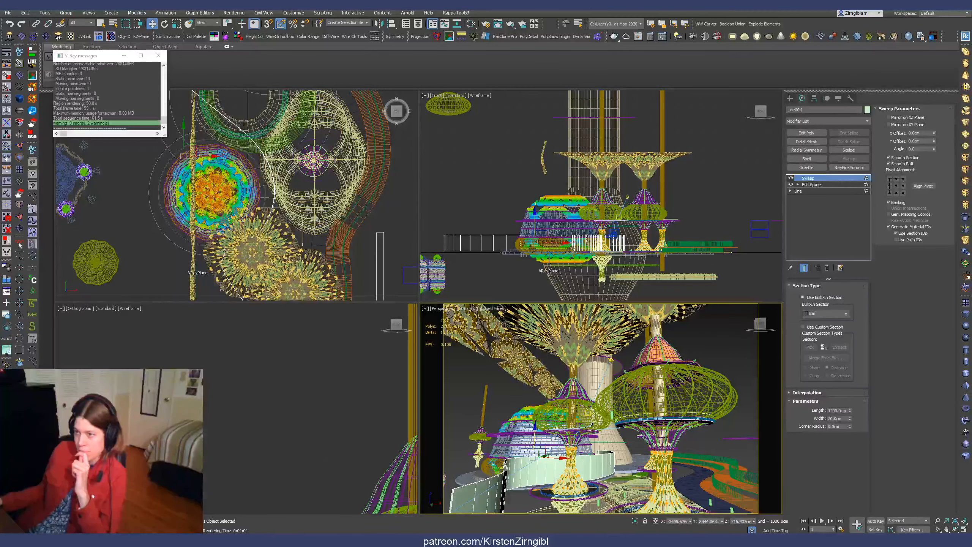
Step: Extend the walkway spline by moving its end vertex farther out past the two large tree canopies in plan, and return to the Sweep level
scroll(247, 258, "up", 5)
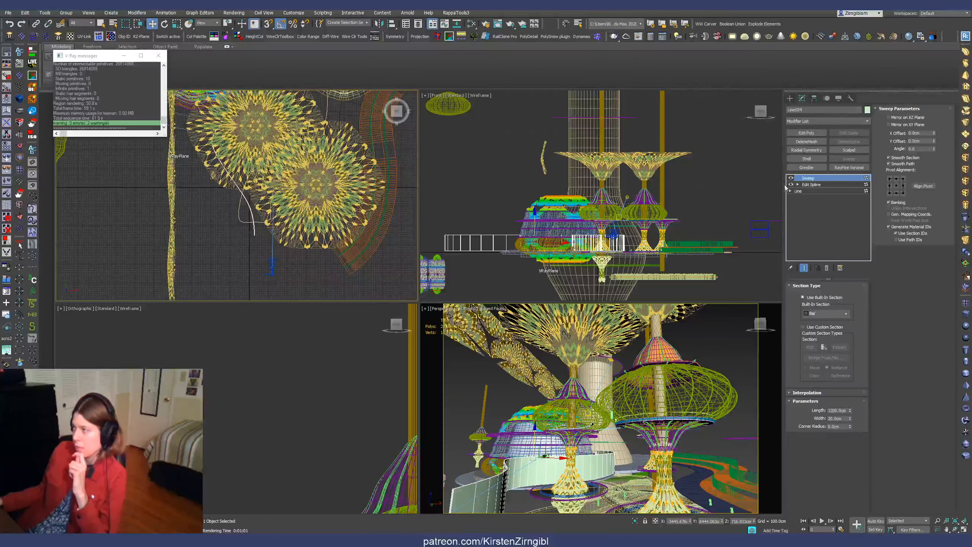
left_click(798, 184)
left_click(812, 191)
left_click(254, 235)
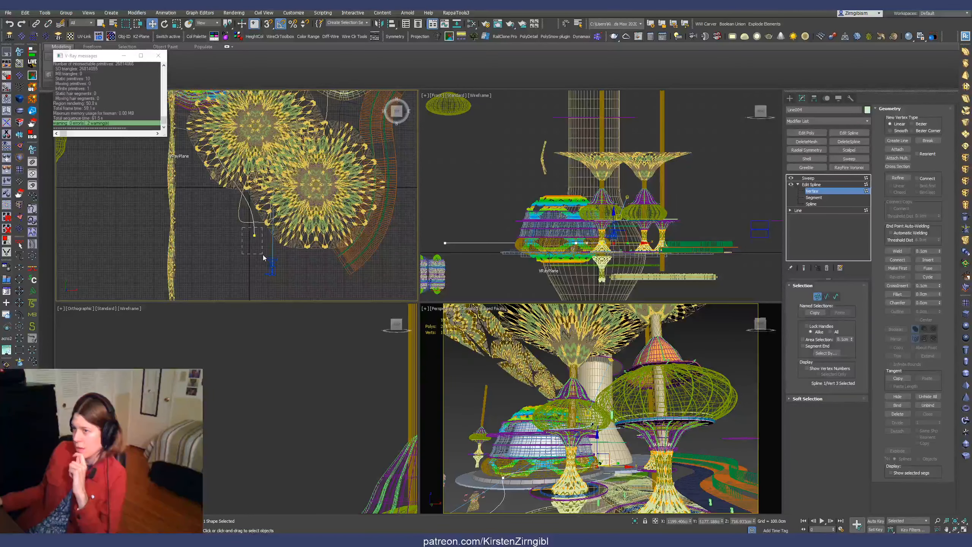
left_click_drag(264, 223, 270, 255)
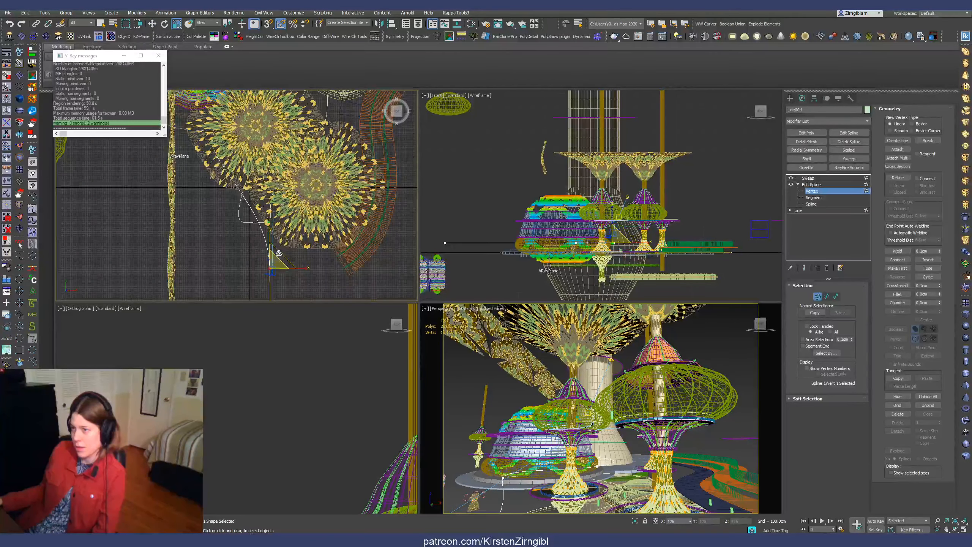
key("e")
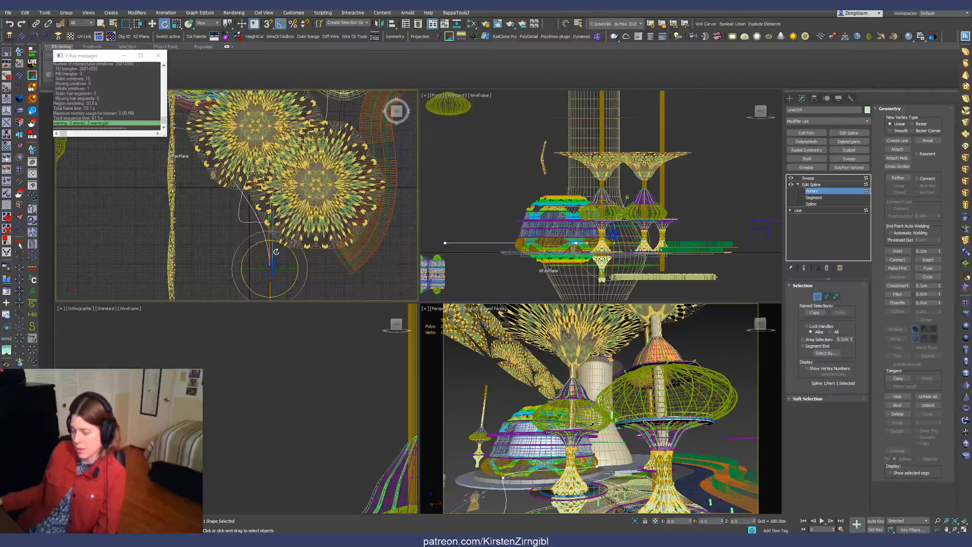
key("w")
left_click_drag(273, 258, 266, 260)
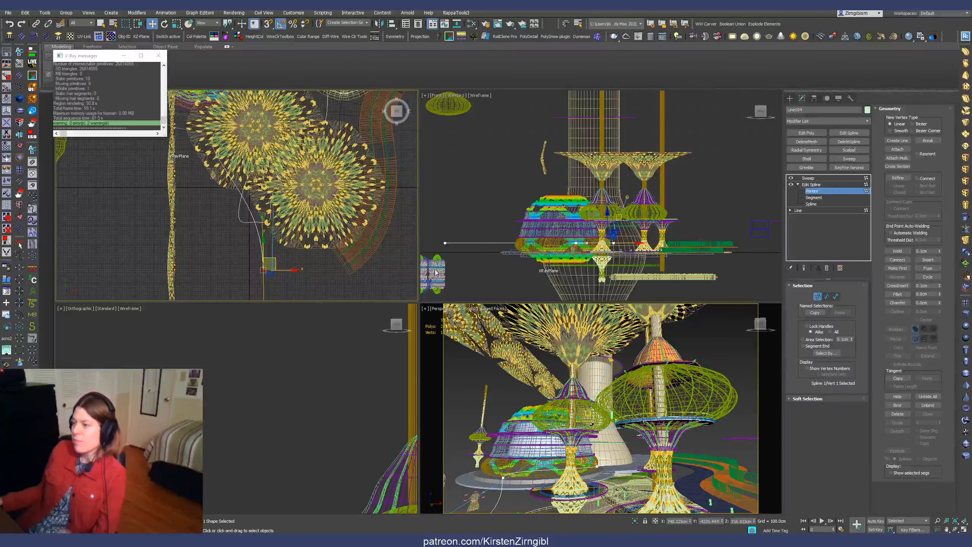
left_click(819, 178)
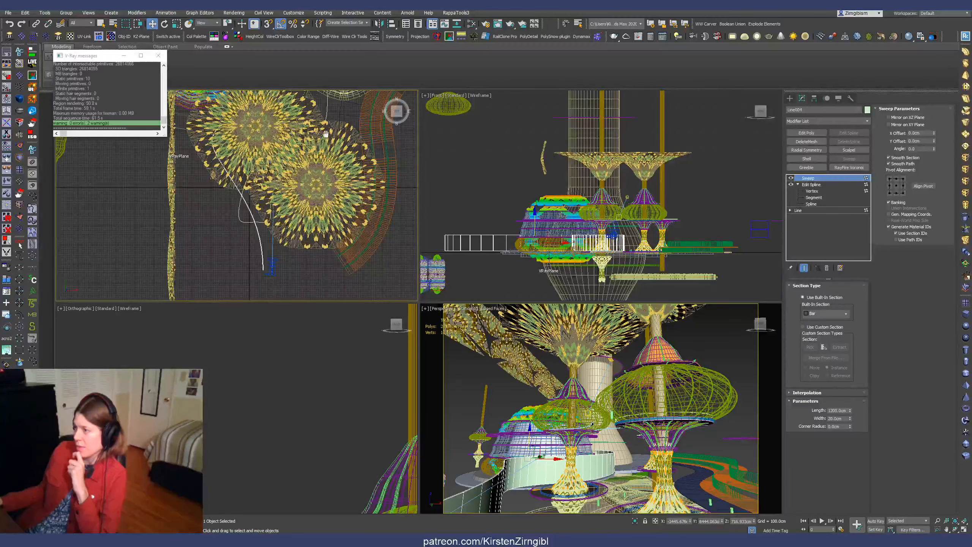
Step: Select the small hub tree at the centre of the oval lattice floor, leaving the floor itself out of the selection
scroll(296, 202, "down", 8)
scroll(297, 202, "up", 8)
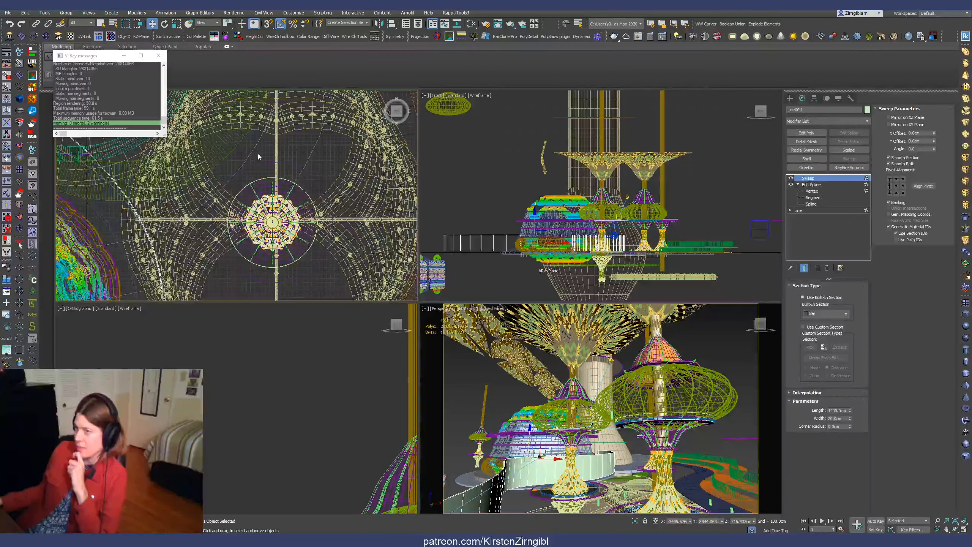
left_click_drag(261, 210, 262, 211)
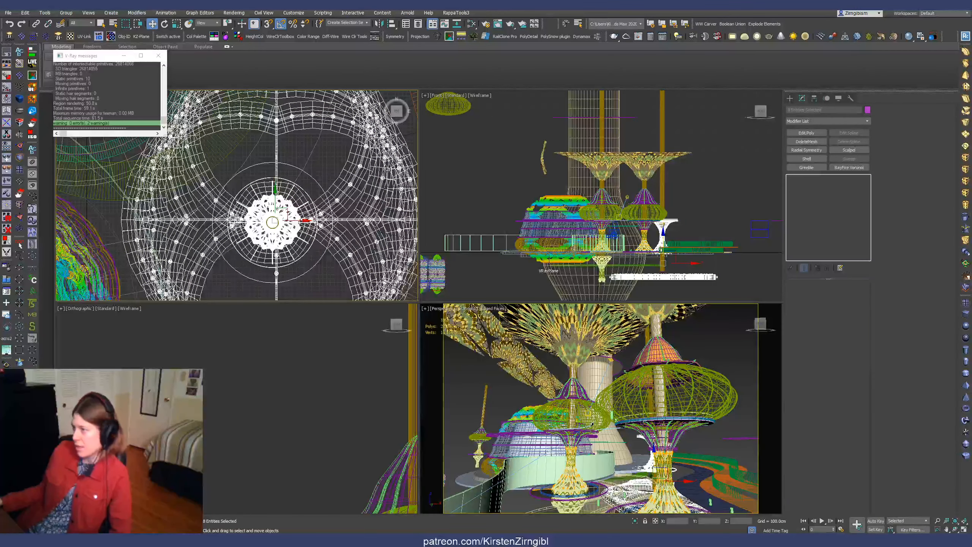
middle_click_drag(629, 189, 660, 206)
middle_click_drag(722, 295, 626, 240)
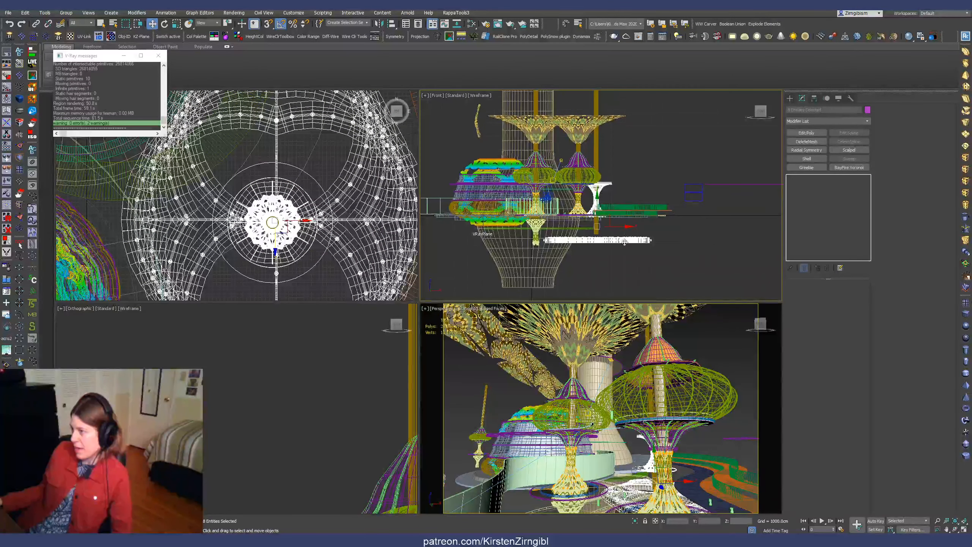
left_click(622, 239, "alt")
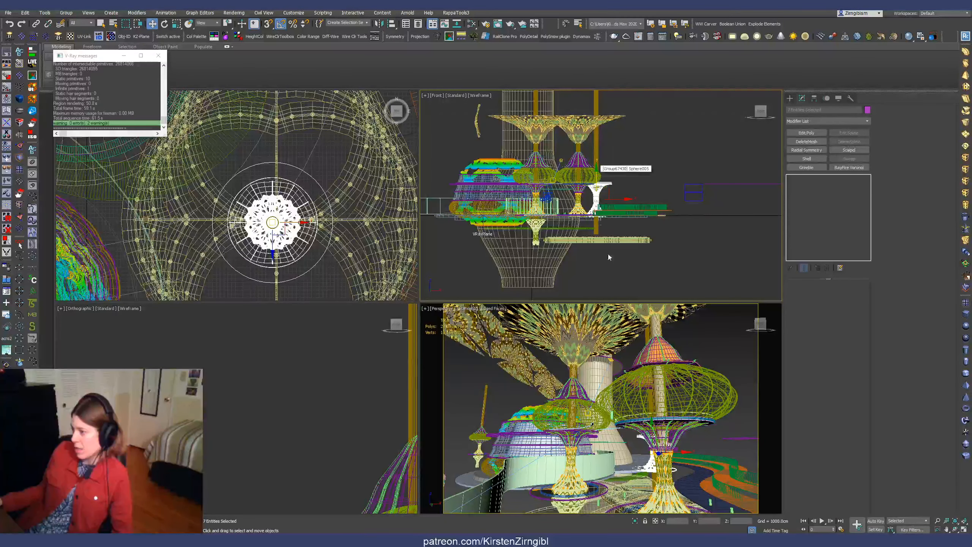
Step: Create a physical camera from the current perspective view
right_click(451, 370)
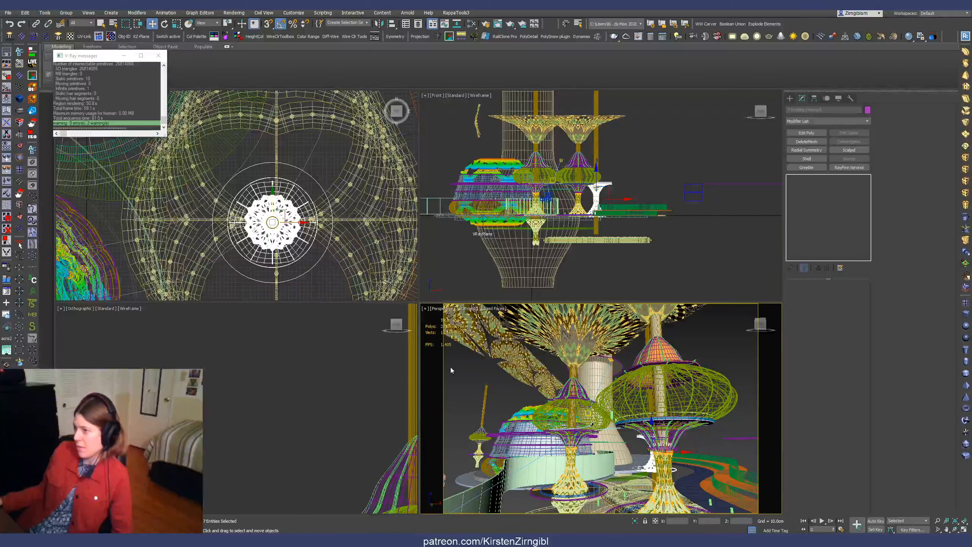
left_click(111, 13)
mouse_move(123, 144)
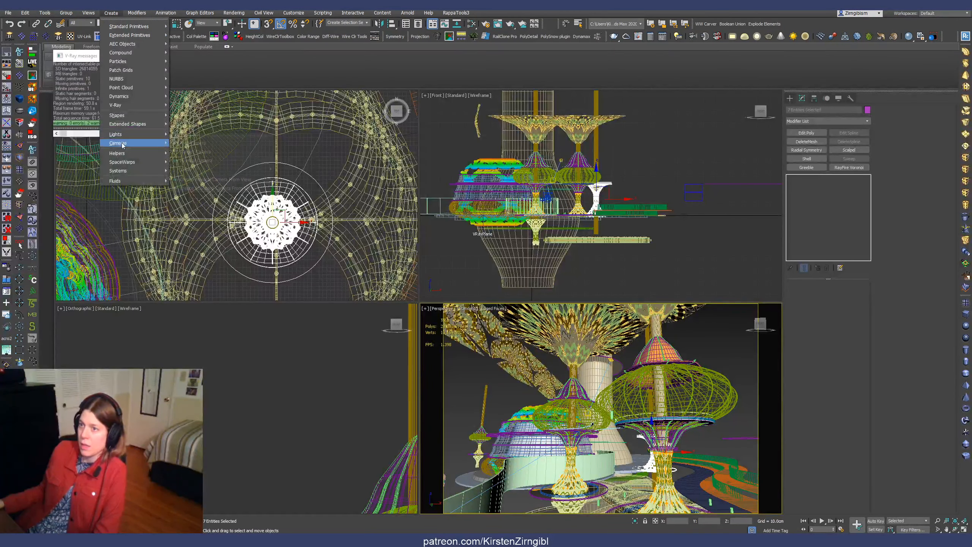
left_click(209, 181)
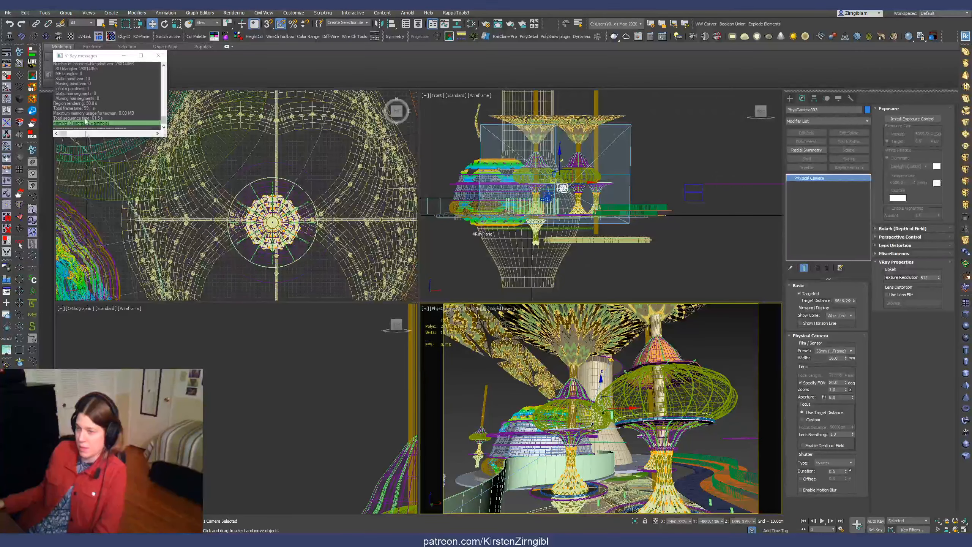
Step: Add the new physical camera and its target to the Cameras and Lights layer
right_click(89, 144)
key("l")
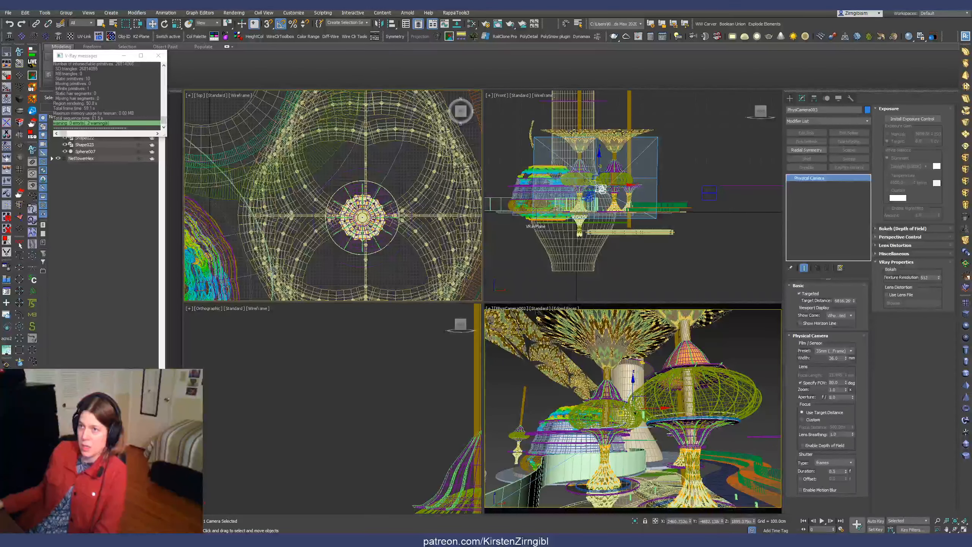
left_click_drag(98, 57, 105, 398)
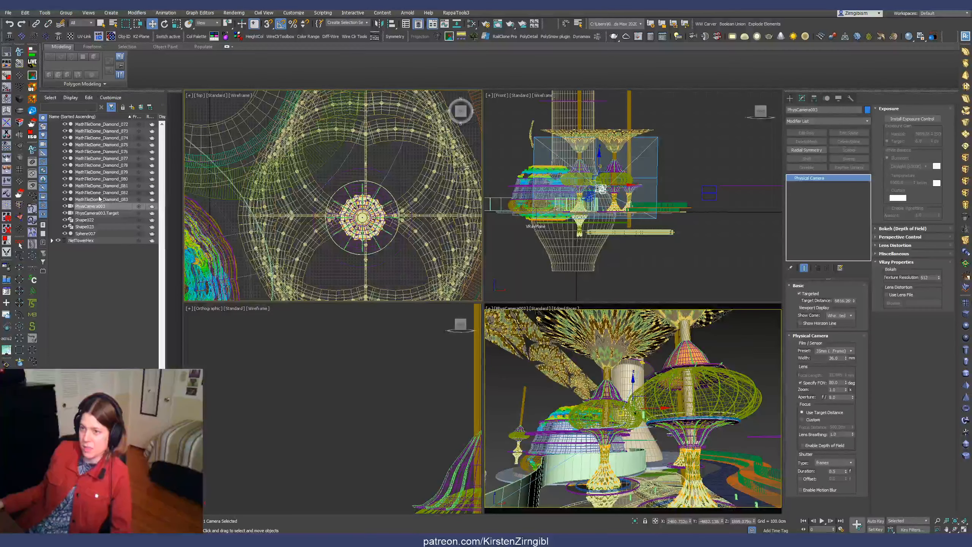
left_click(88, 213, "ctrl")
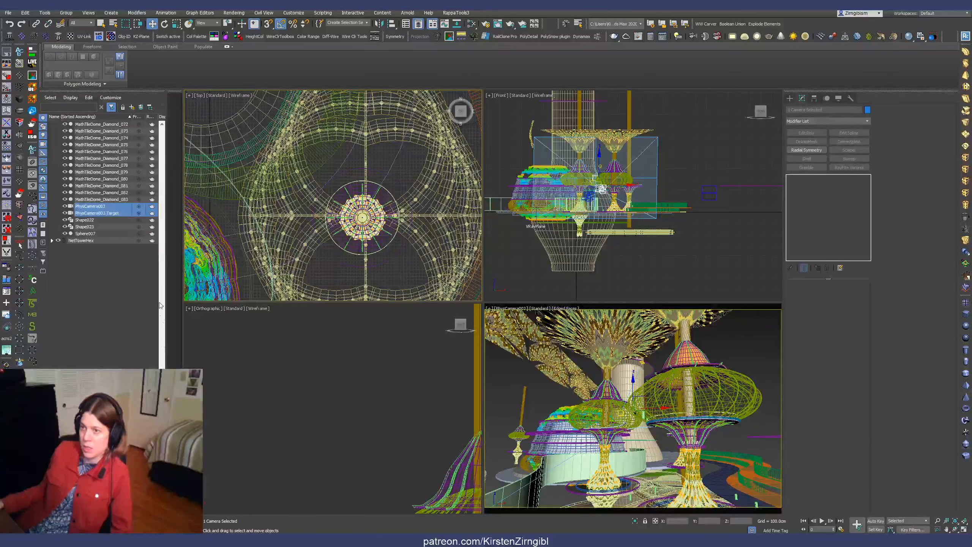
scroll(103, 245, "up", 1)
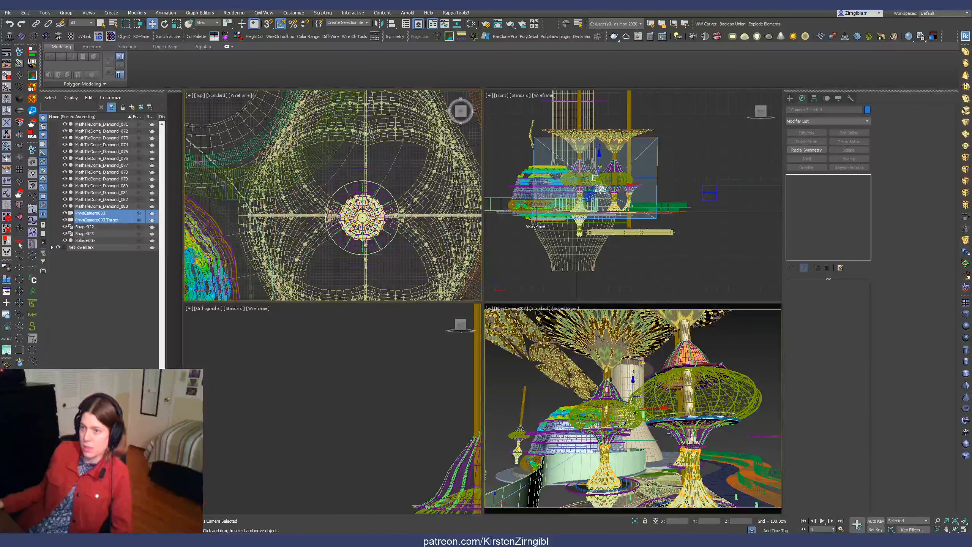
scroll(143, 151, "up", 20)
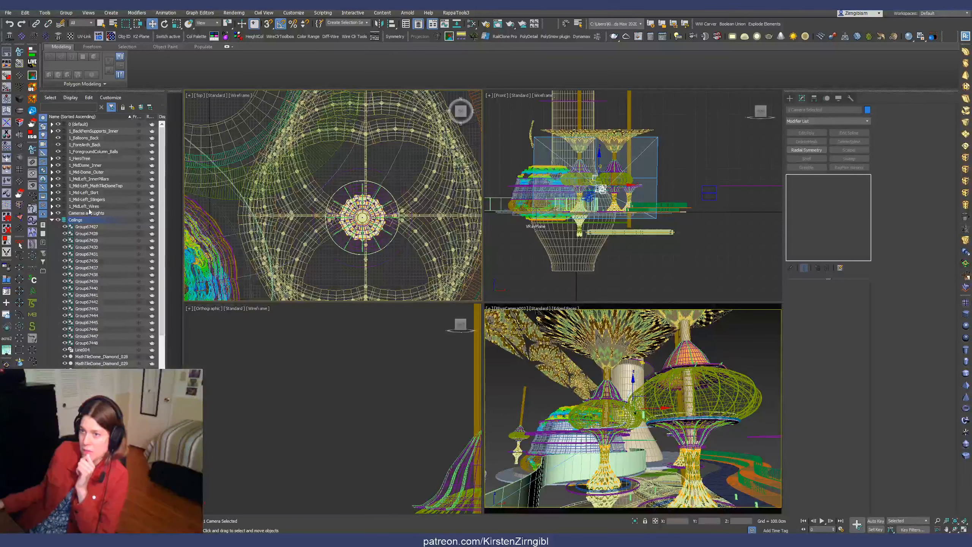
left_click(63, 214)
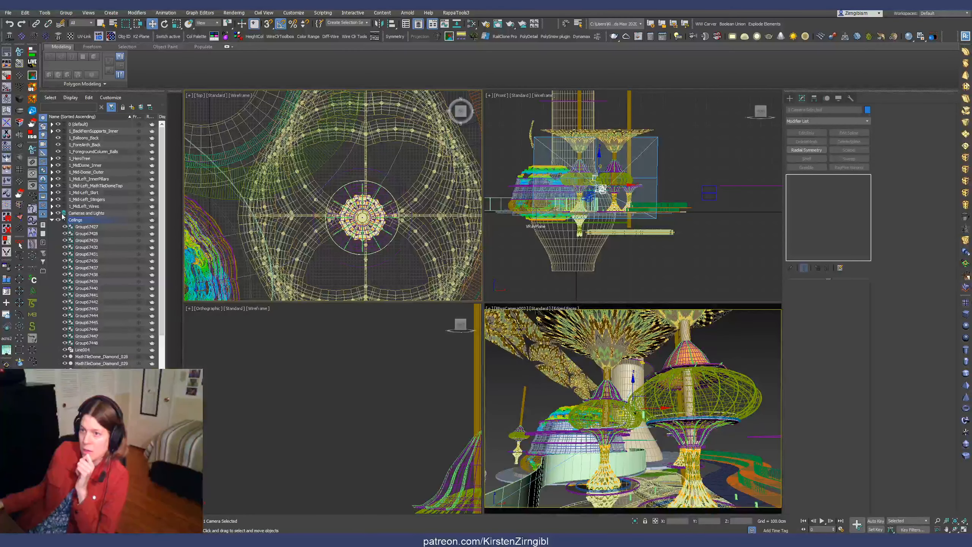
left_click(133, 107)
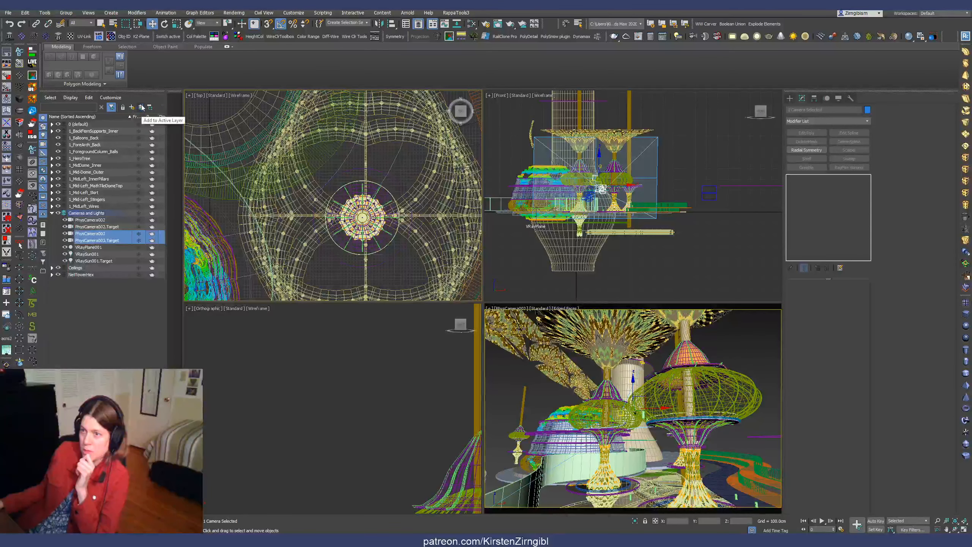
Step: Collapse the Cameras and Lights layer and hide it
left_click(54, 211)
left_click(52, 213)
left_click(58, 212)
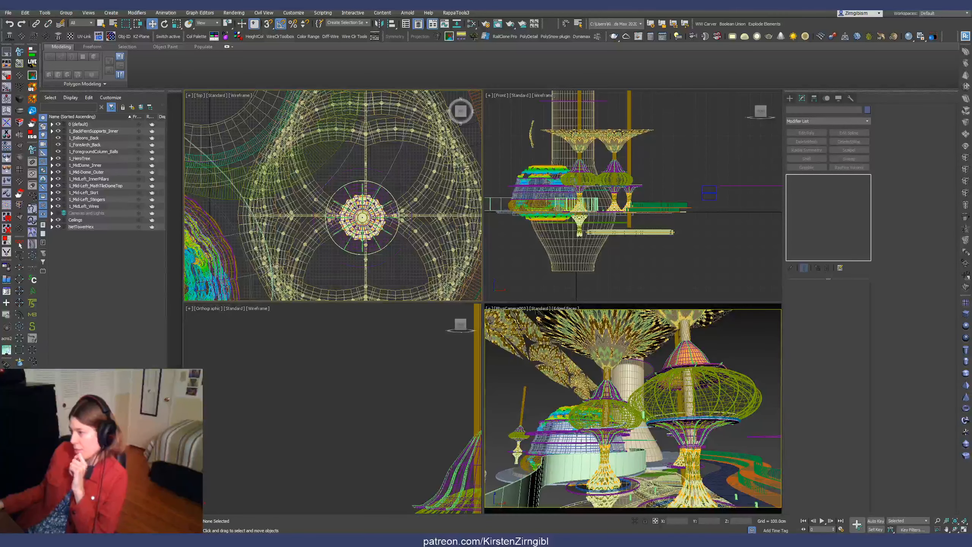
Step: Select the group of the oval lattice floor around the hub tree and review the last V-Ray render
left_click(676, 462)
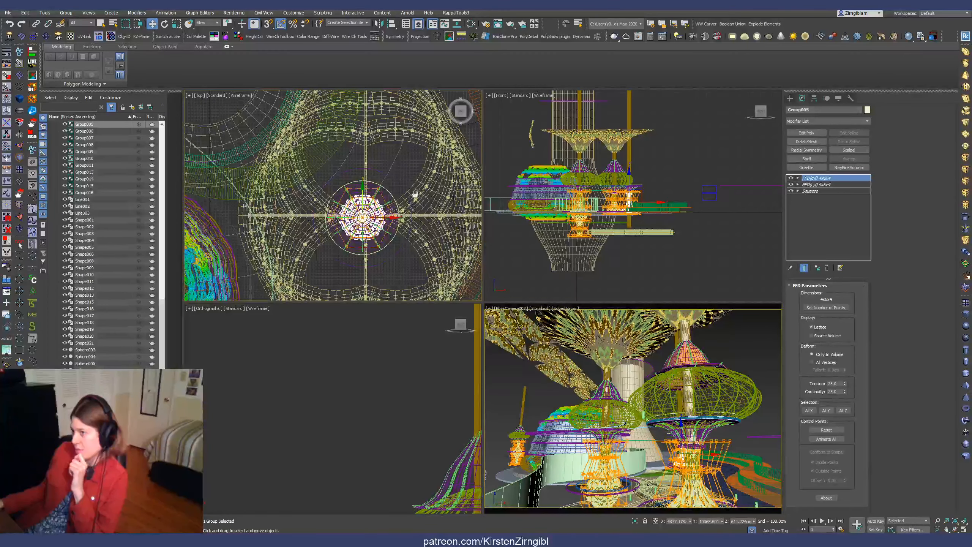
scroll(375, 207, "up", 3)
scroll(373, 210, "down", 3)
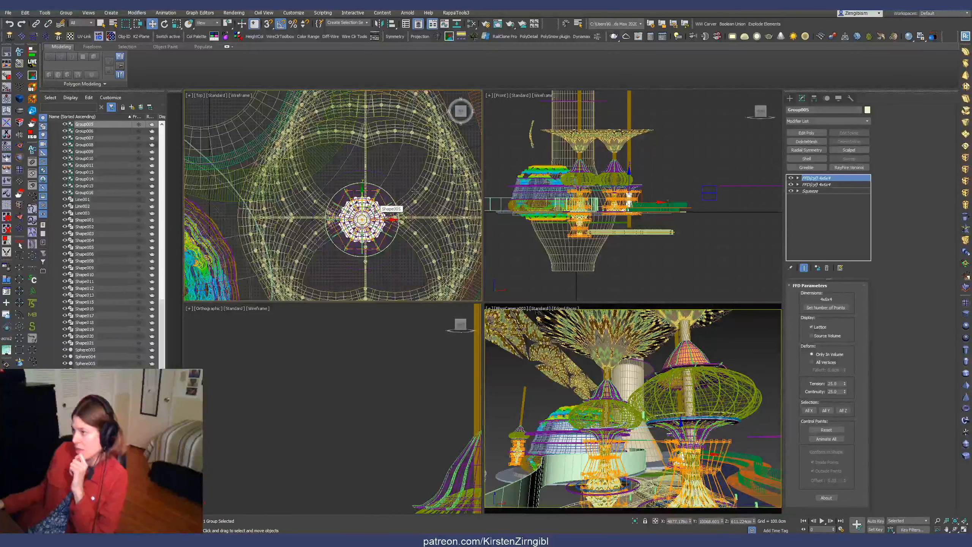
left_click(441, 178)
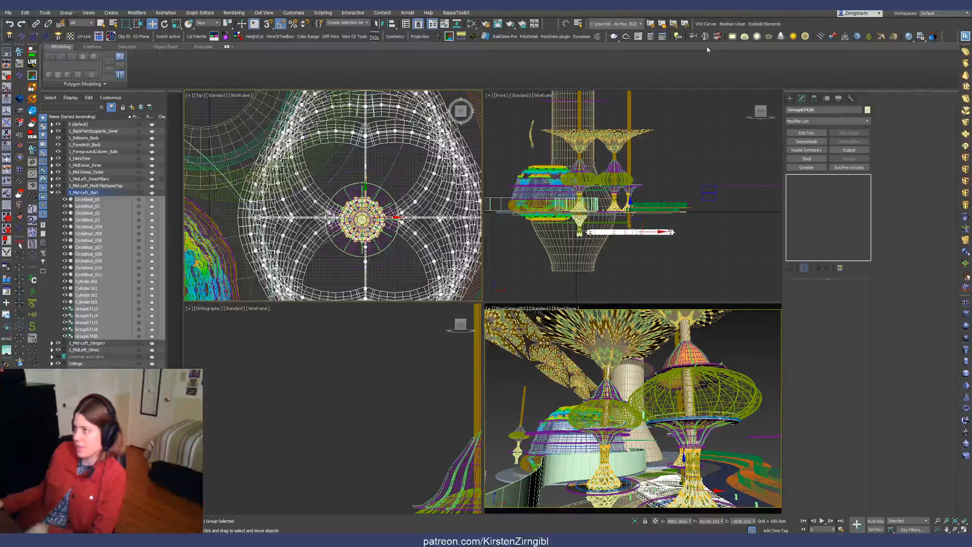
left_click(637, 38)
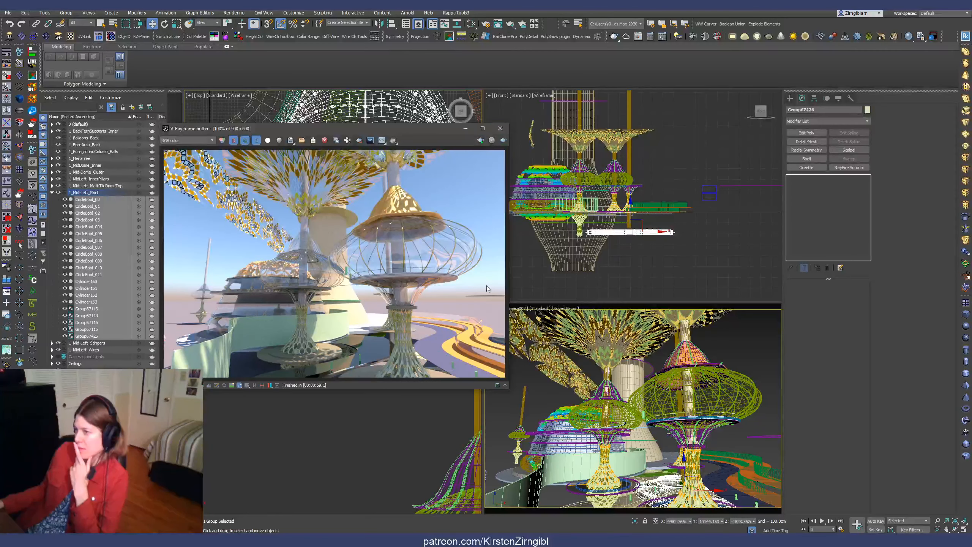
left_click(500, 128)
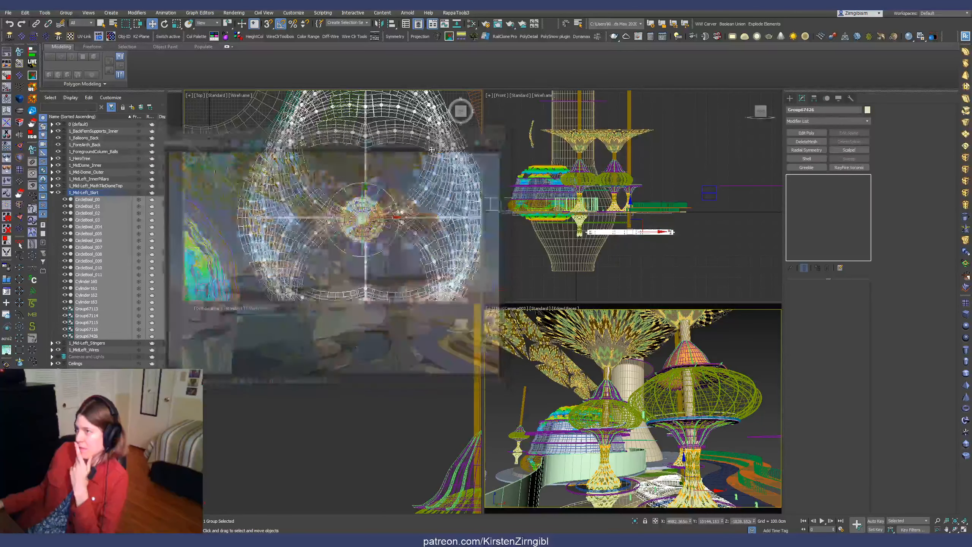
Step: Move the oval lattice floor group away from its hub tree to beyond the curved path, and rotate it slightly clockwise in plan
scroll(302, 175, "down", 5)
left_click_drag(288, 188, 341, 239)
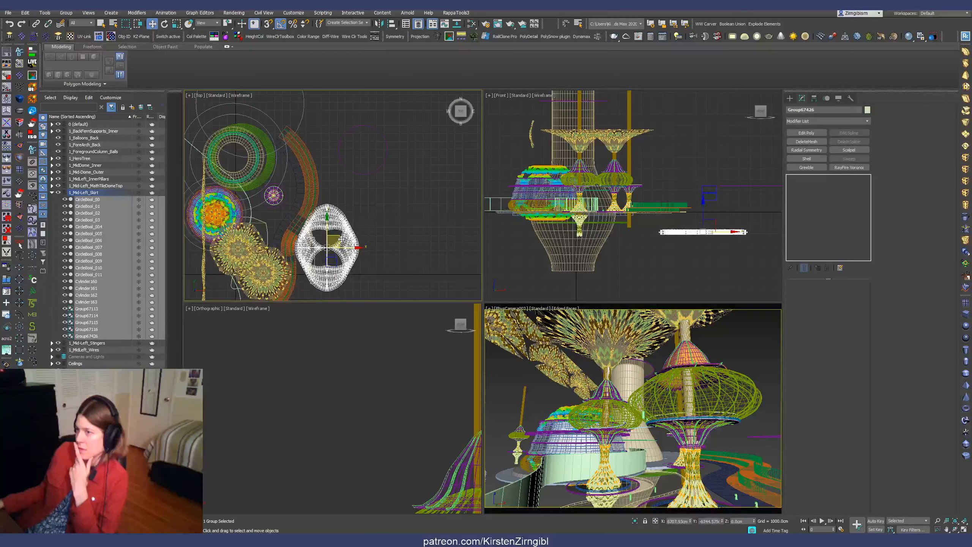
key("e")
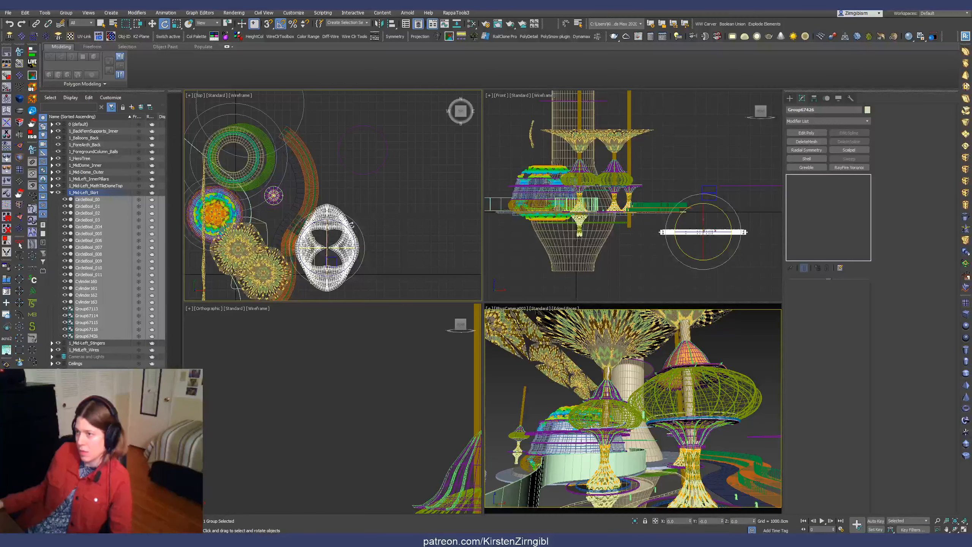
left_click_drag(346, 228, 350, 230)
key("w")
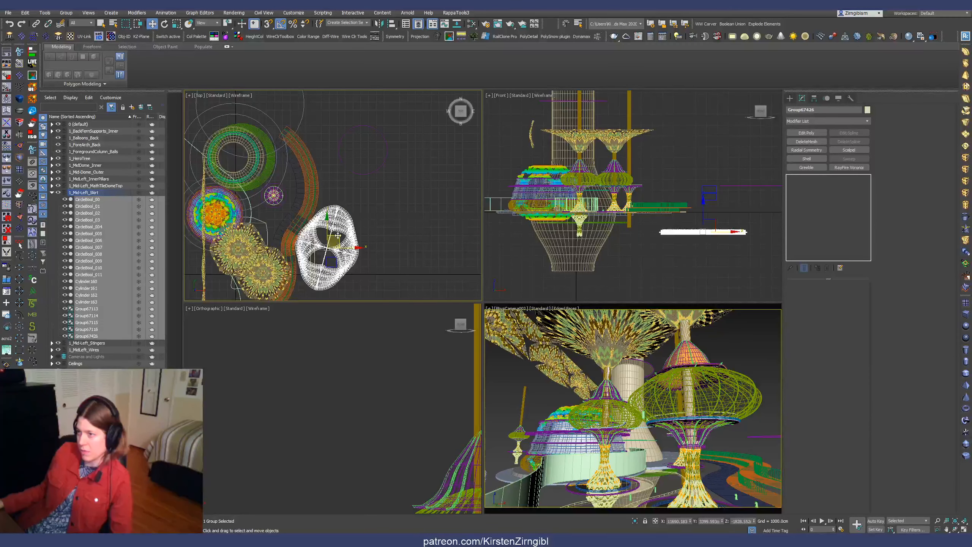
Step: Raise the oval lattice floor group to the height of the funnel-shaped canopies and shift it in plan toward the twin trees
right_click(721, 209)
left_click_drag(703, 214, 657, 115)
middle_click_drag(367, 200, 411, 161)
left_click_drag(373, 211, 365, 190)
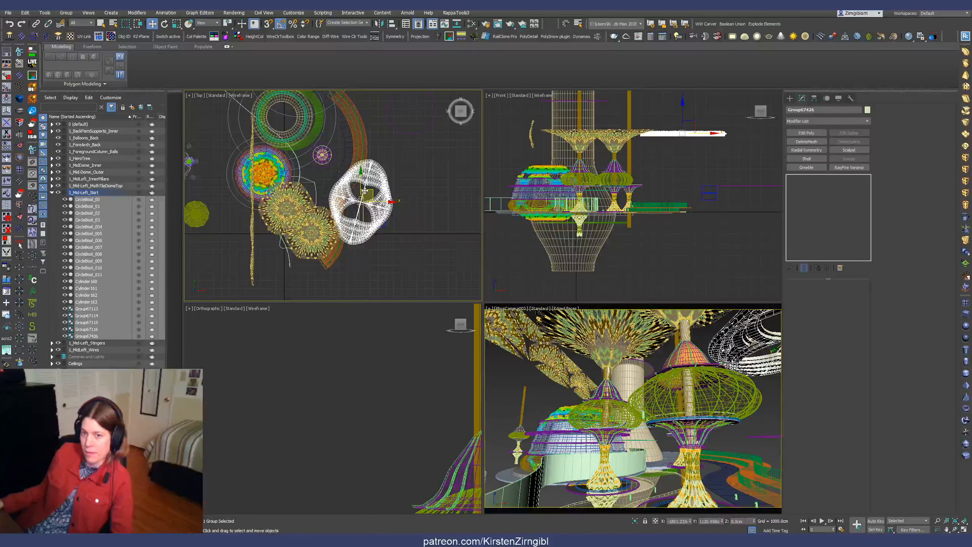
left_click_drag(364, 190, 342, 199)
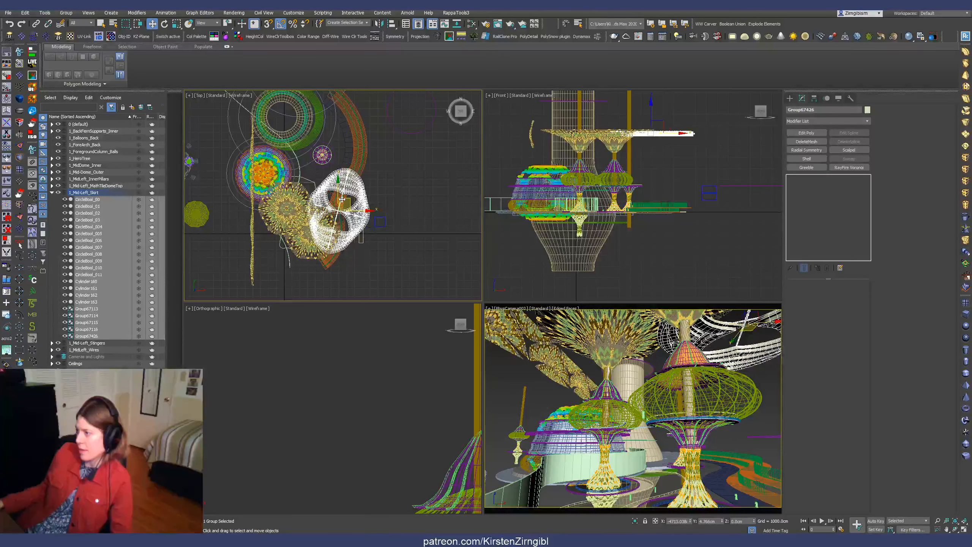
Step: Lower the oval lattice floor group to just beneath the funnel-shaped canopies and nudge it slightly in plan
scroll(625, 168, "up", 4)
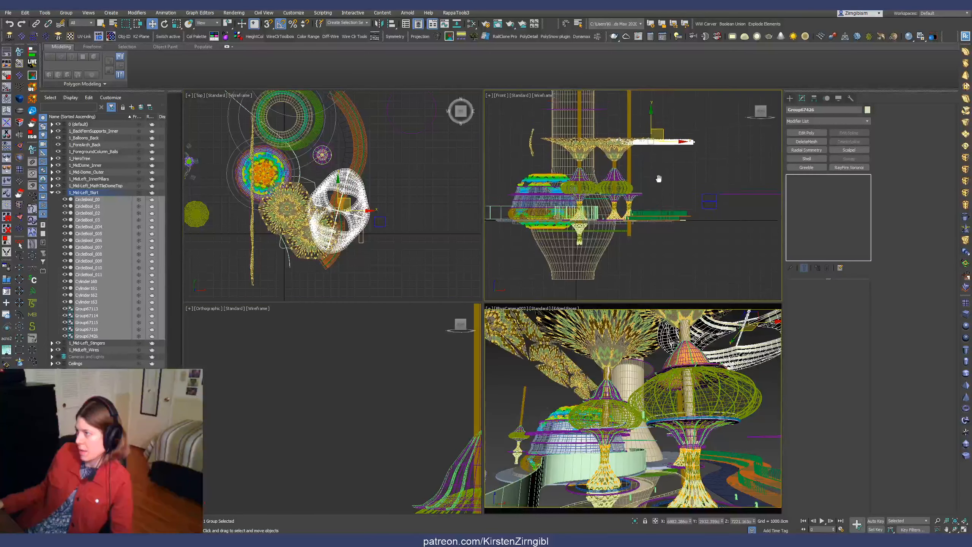
key("r")
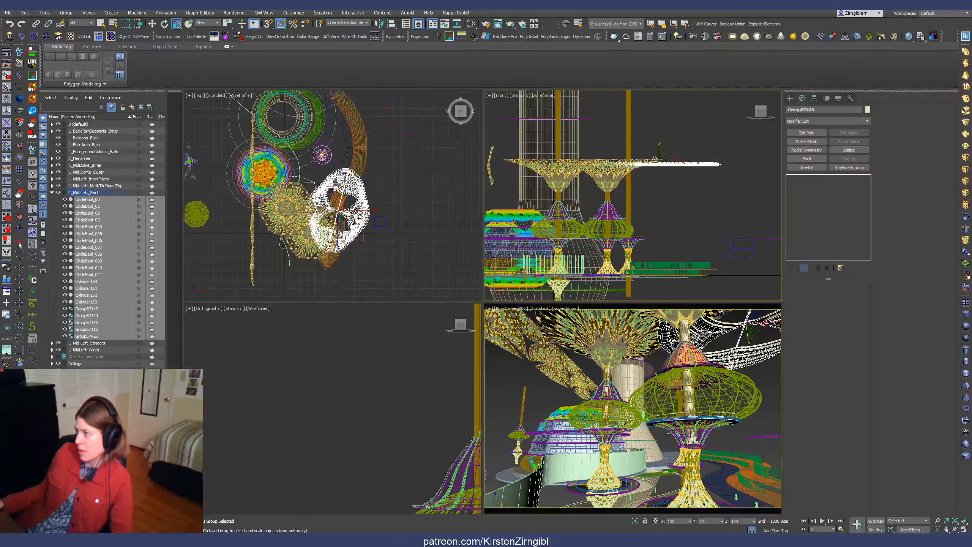
key("w")
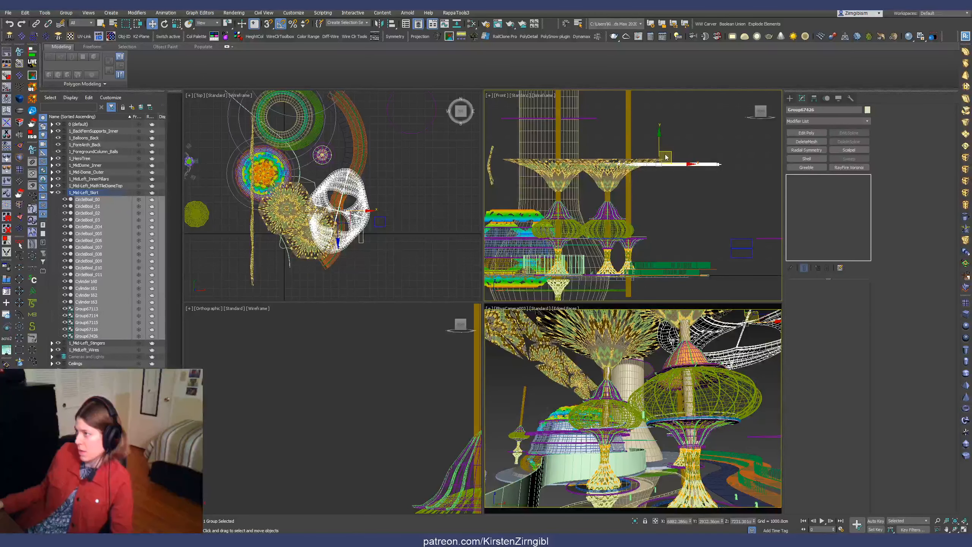
left_click_drag(656, 146, 668, 175)
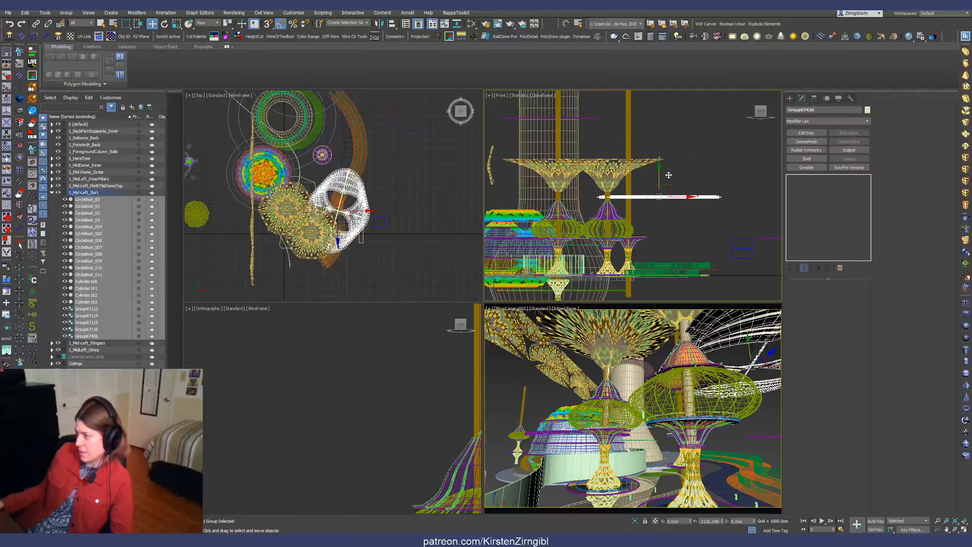
mouse_move(351, 203)
left_mouse_down()
mouse_move(363, 201)
mouse_move(345, 196)
left_mouse_up()
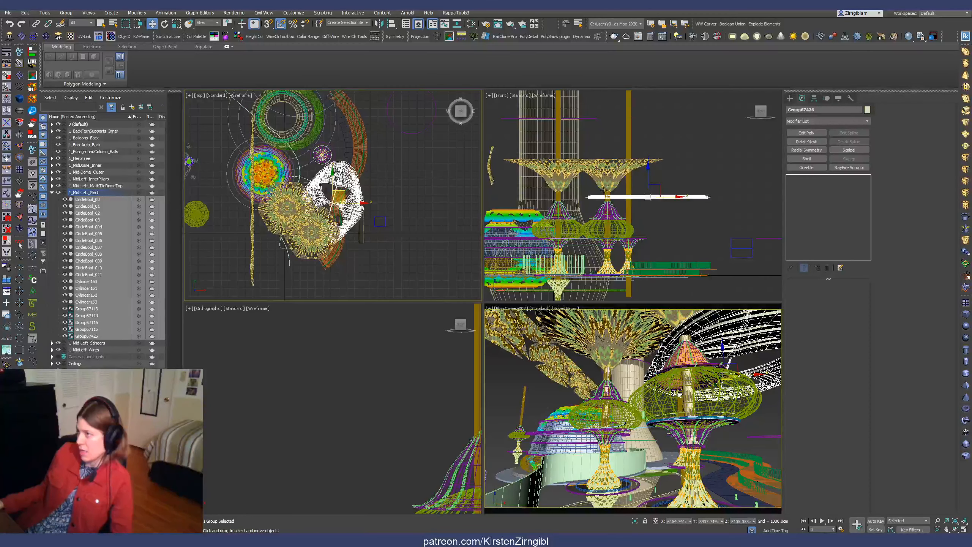
Step: Try the oval lattice floor group overlapping the nearer twin tree in plan and check it in the maximized camera view
scroll(604, 188, "up", 2)
scroll(608, 193, "up", 1)
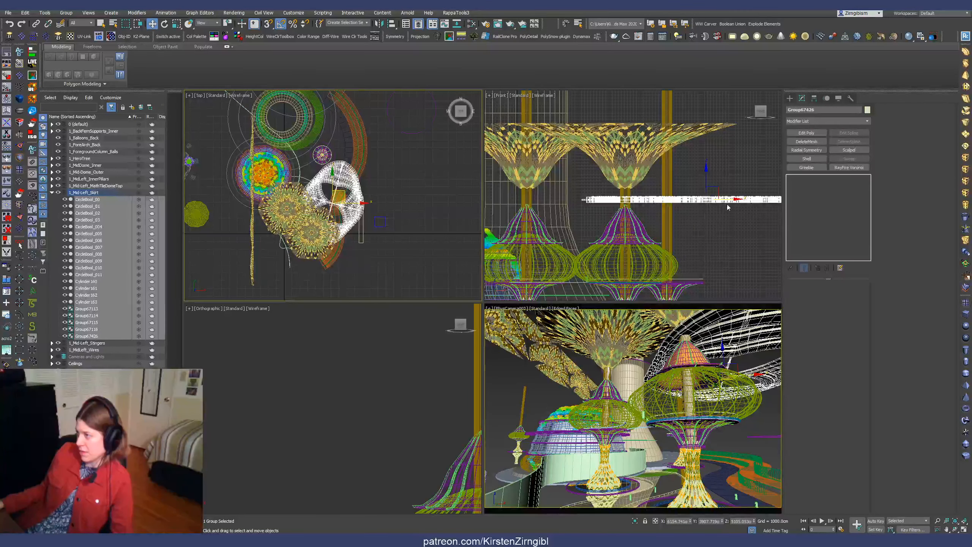
left_click_drag(728, 200, 660, 192)
right_click(391, 180)
left_click_drag(326, 192, 323, 220)
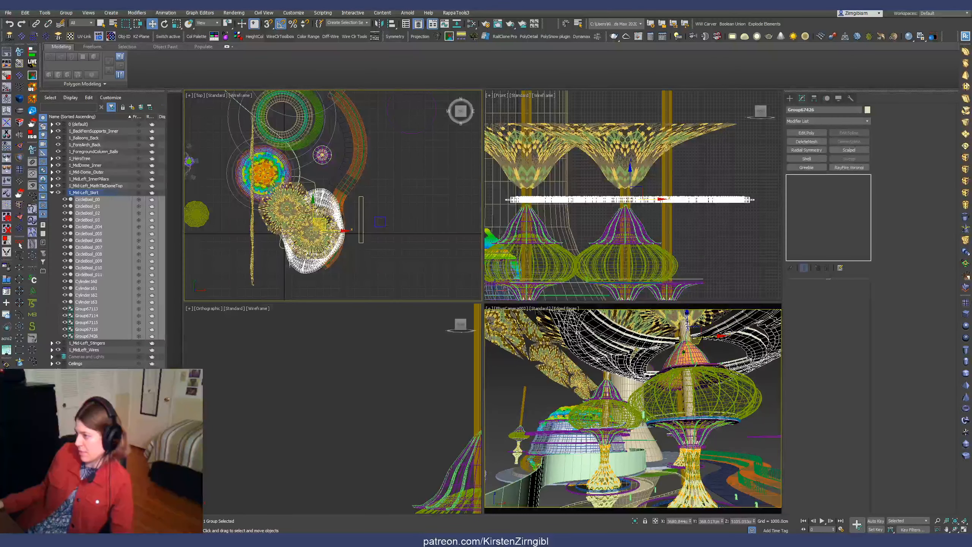
right_click(694, 429)
key("alt+w")
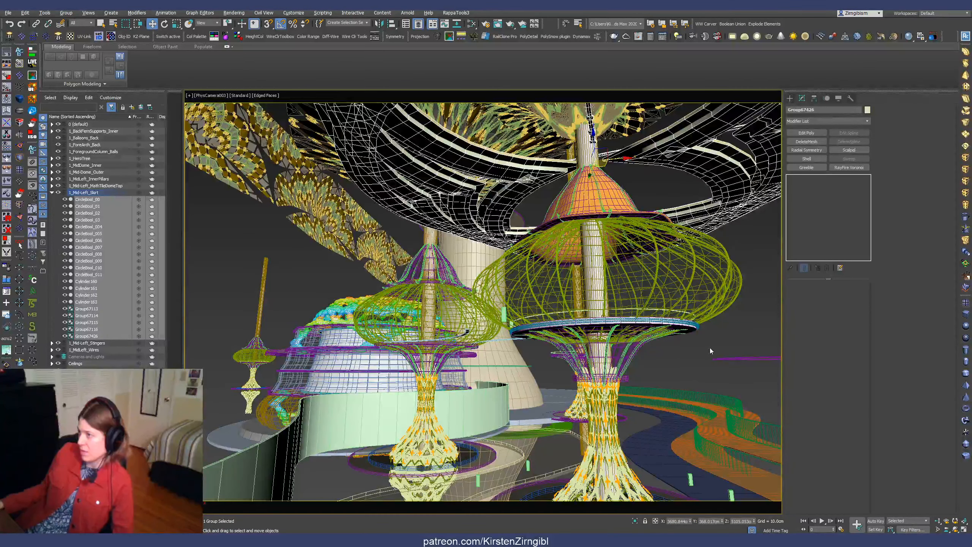
Step: Move the oval lattice floor group clear of the trees in plan, and change the camera view to an orthographic view framing it
key("alt+w")
middle_click(388, 198)
left_click_drag(324, 218, 408, 211)
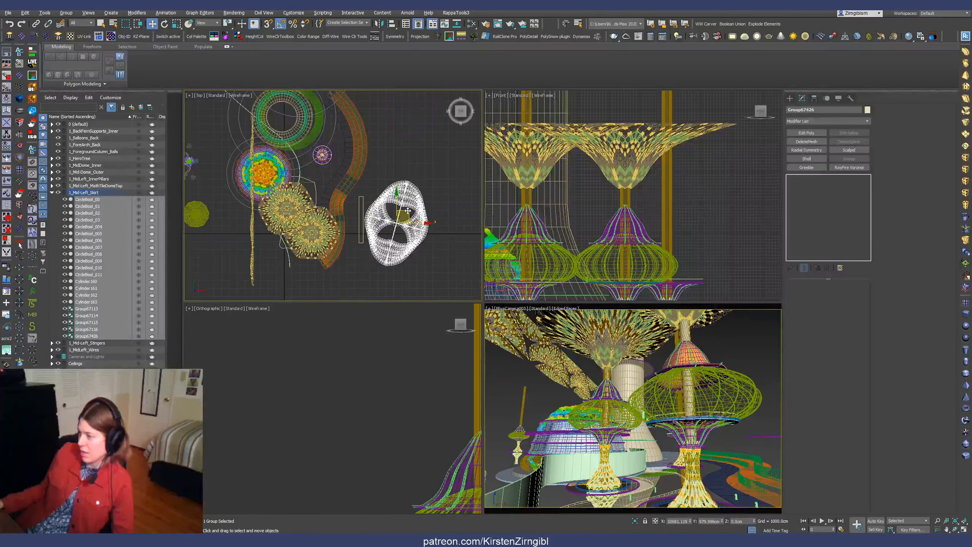
middle_click(520, 365)
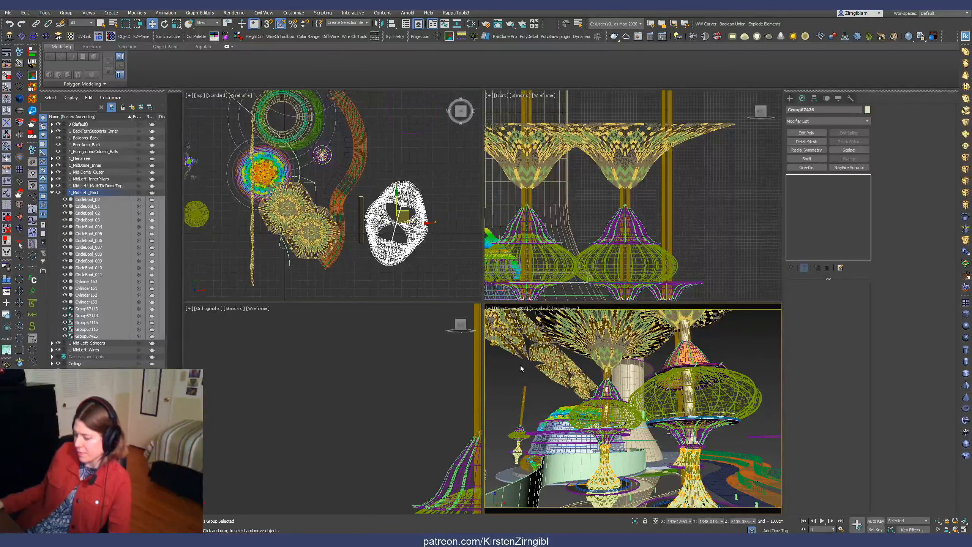
key("p")
key("u")
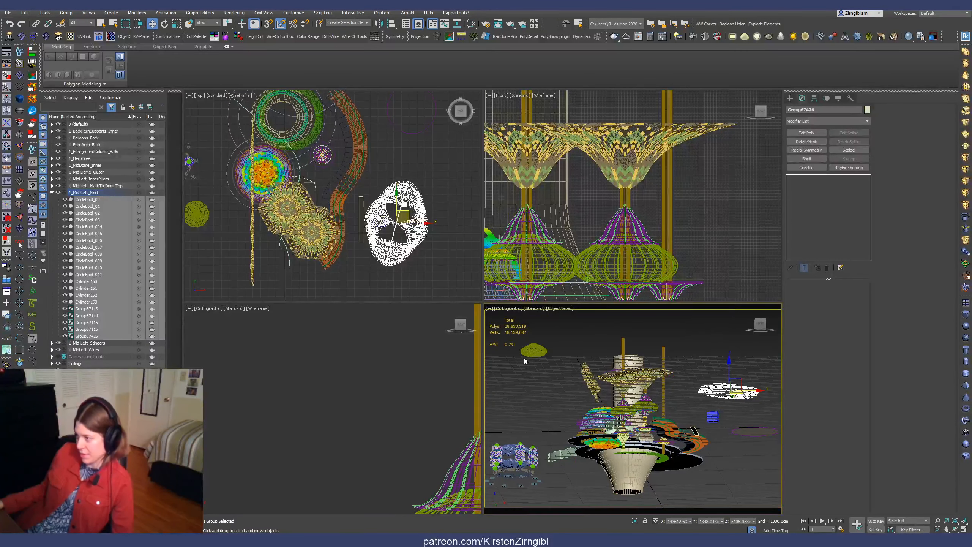
key("z")
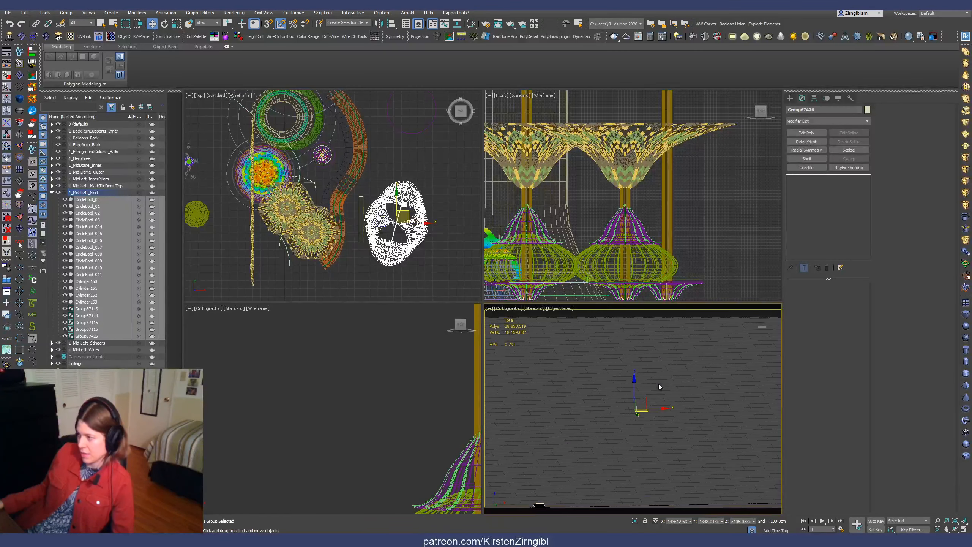
scroll(631, 378, "down", 3)
scroll(625, 377, "up", 3)
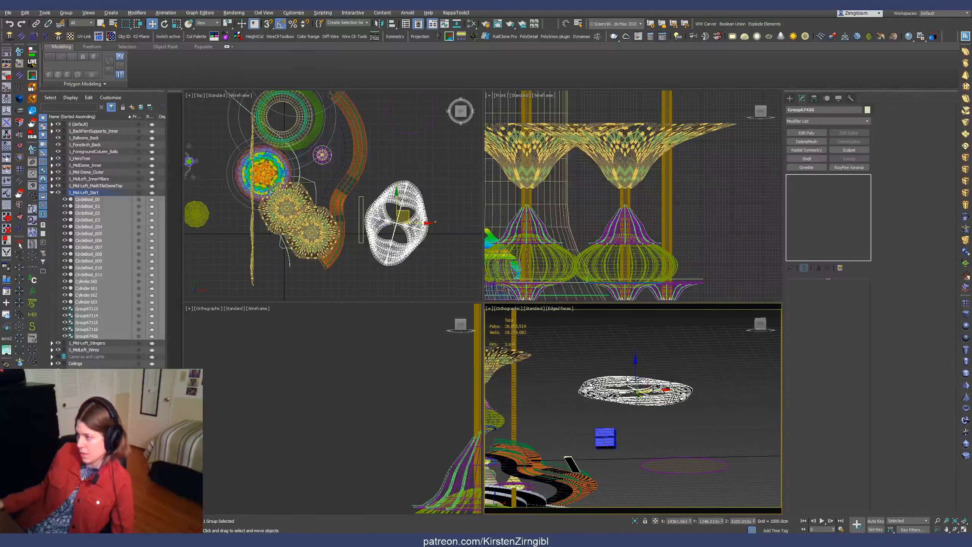
scroll(625, 377, "down", 5)
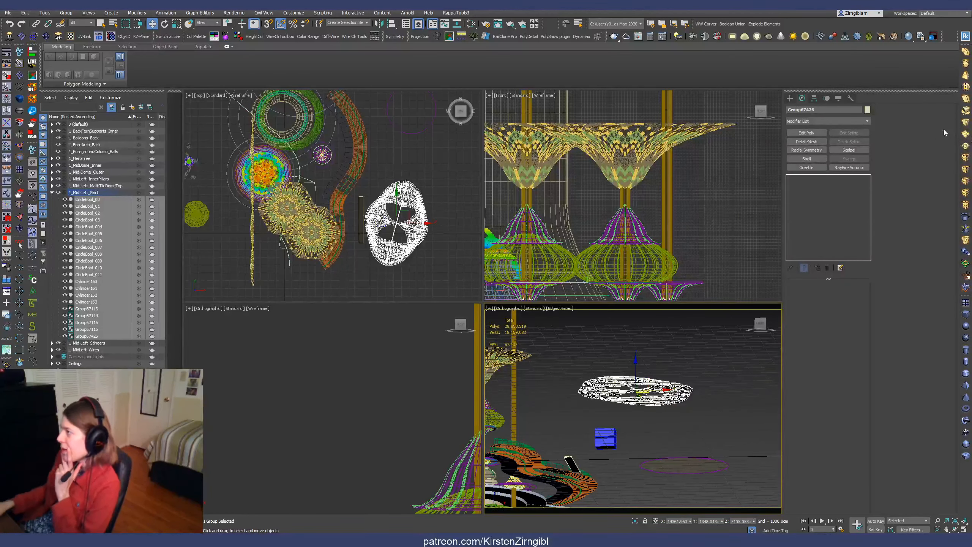
Step: Apply a Wave modifier to the oval lattice floor group and isolate the group from the scene
left_click(964, 137)
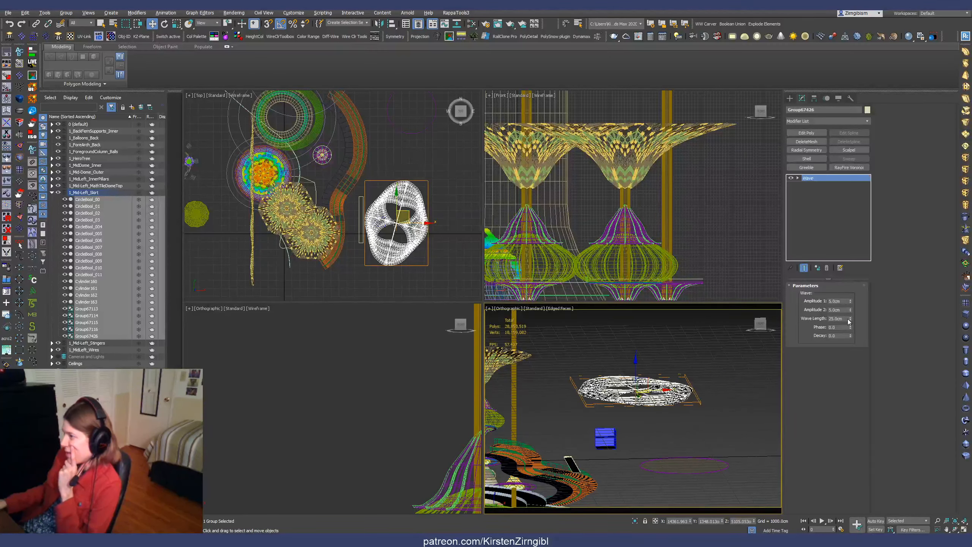
left_click_drag(851, 302, 829, 220)
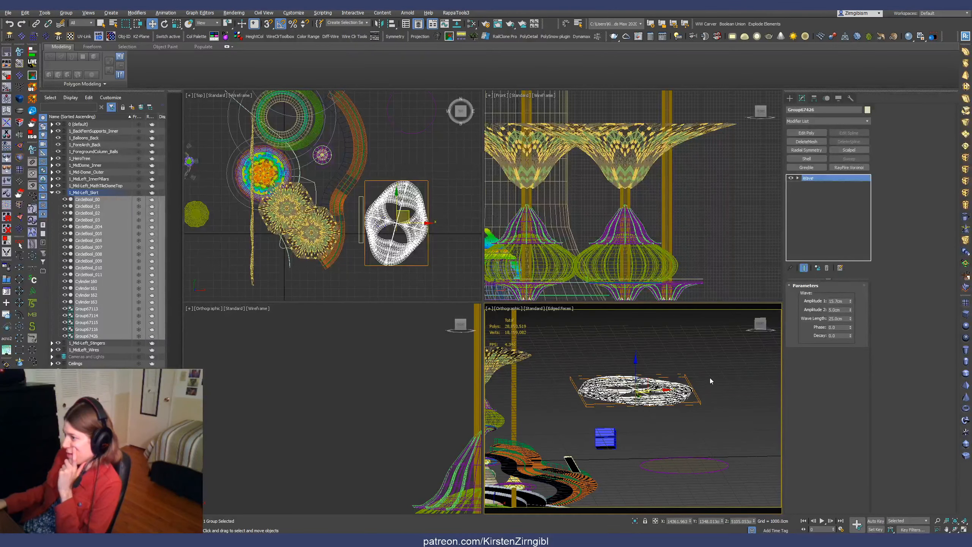
key("alt+q")
middle_click_drag(697, 389, 679, 425, "alt")
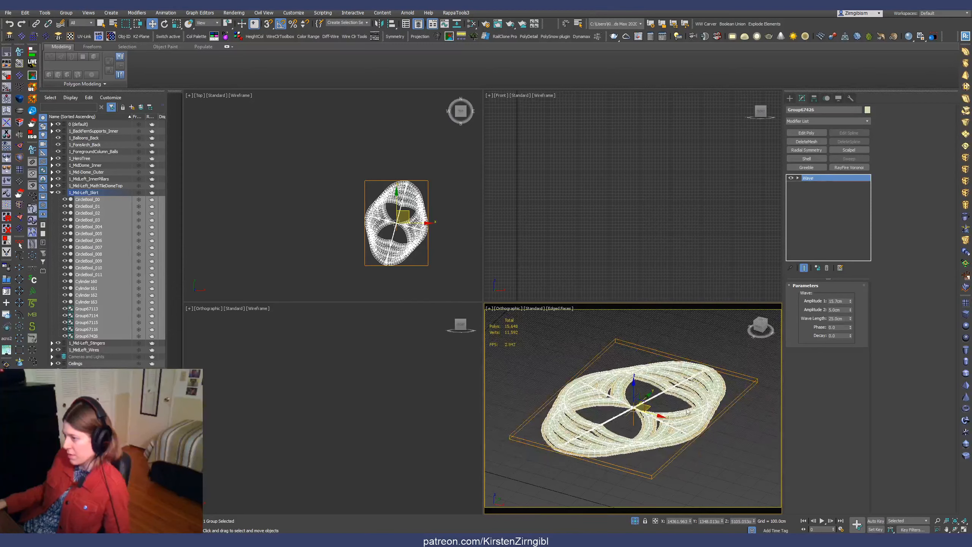
Step: Try 500 cm for the Wave modifier's Amplitude 1, Amplitude 2 and Wave Length
double_click(843, 301)
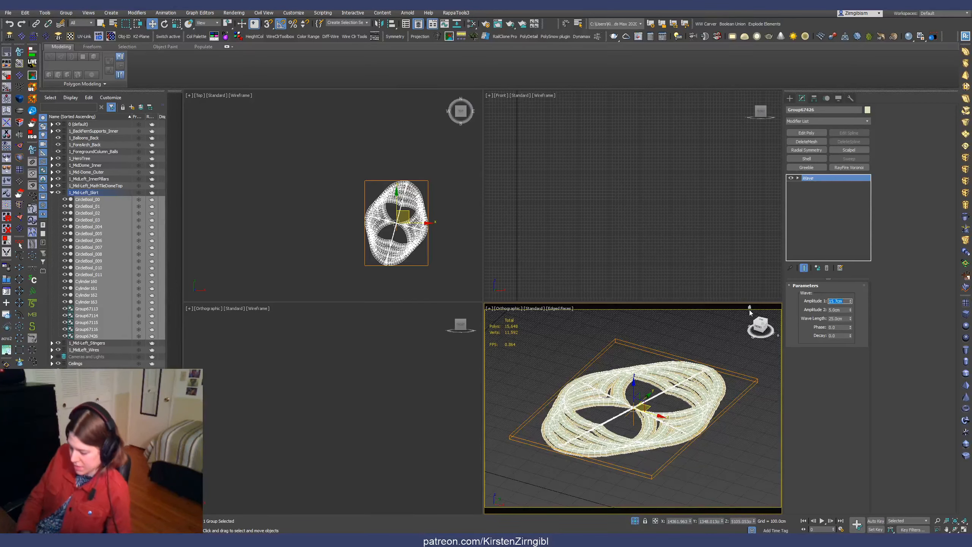
type("500")
key("Tab")
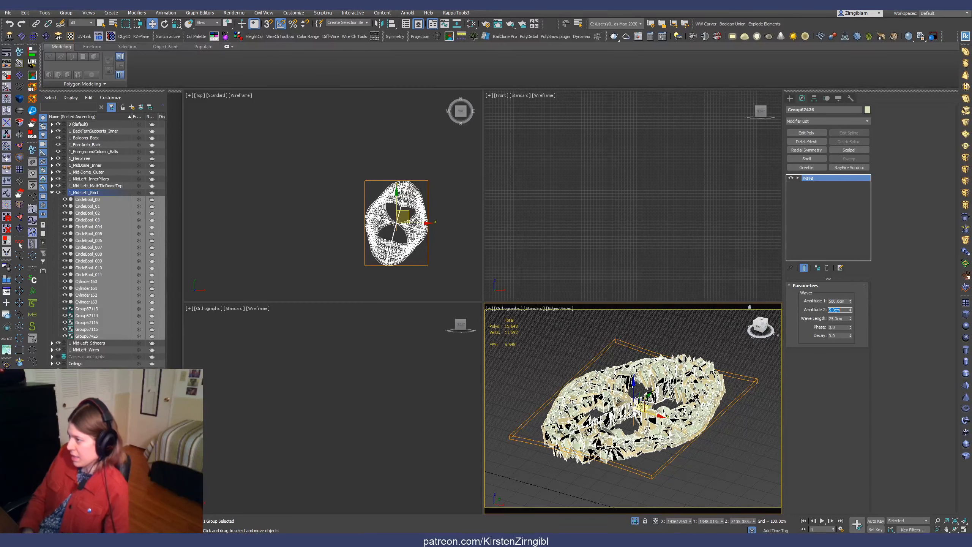
key("Return")
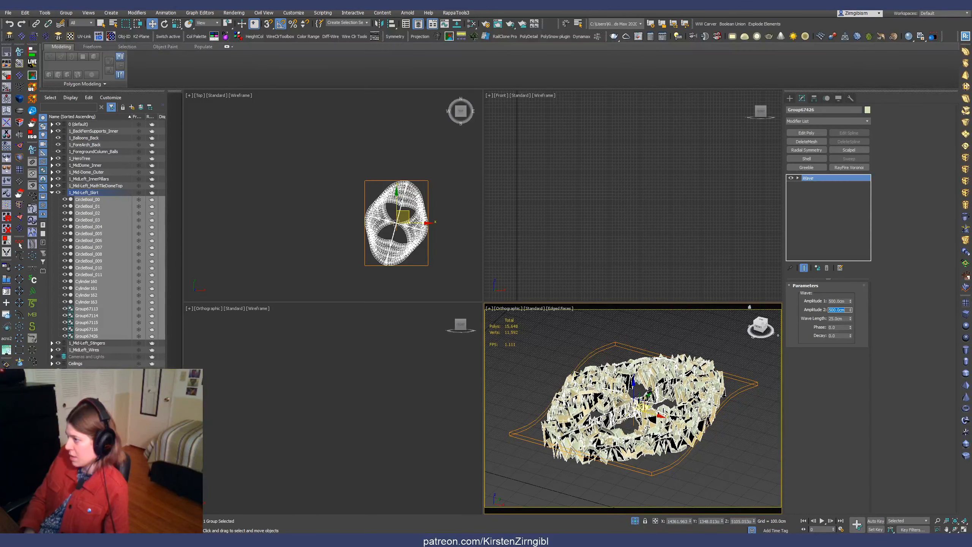
key("Tab")
type("500")
key("Return")
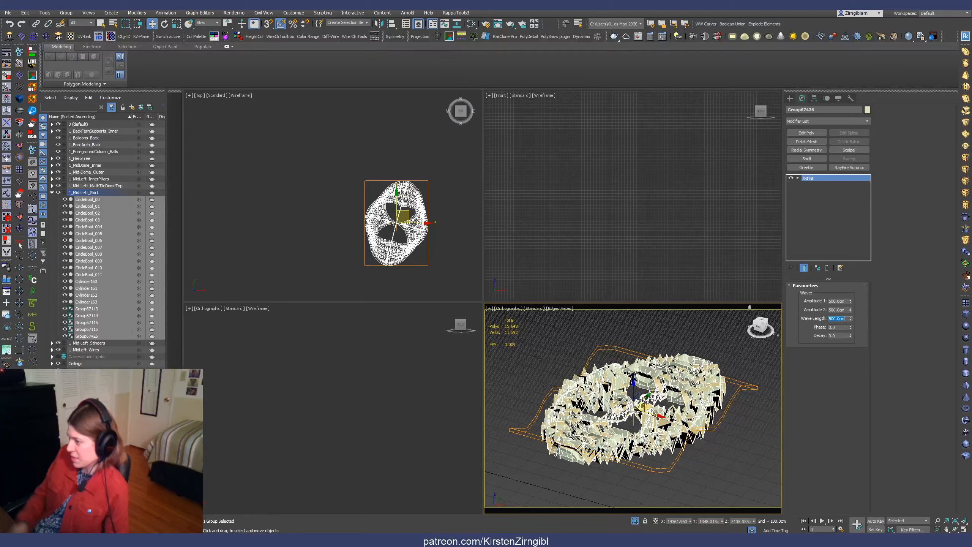
Step: Set both Amplitude 1 and Amplitude 2 of the Wave modifier to 200 cm
middle_click_drag(622, 396, 709, 450, "alt")
scroll(697, 414, "up", 5)
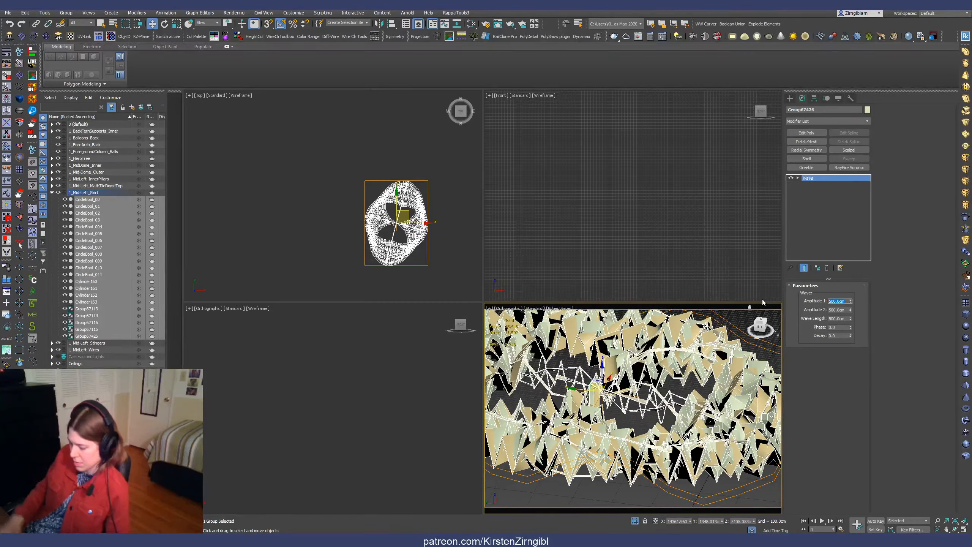
type("200")
key("Tab")
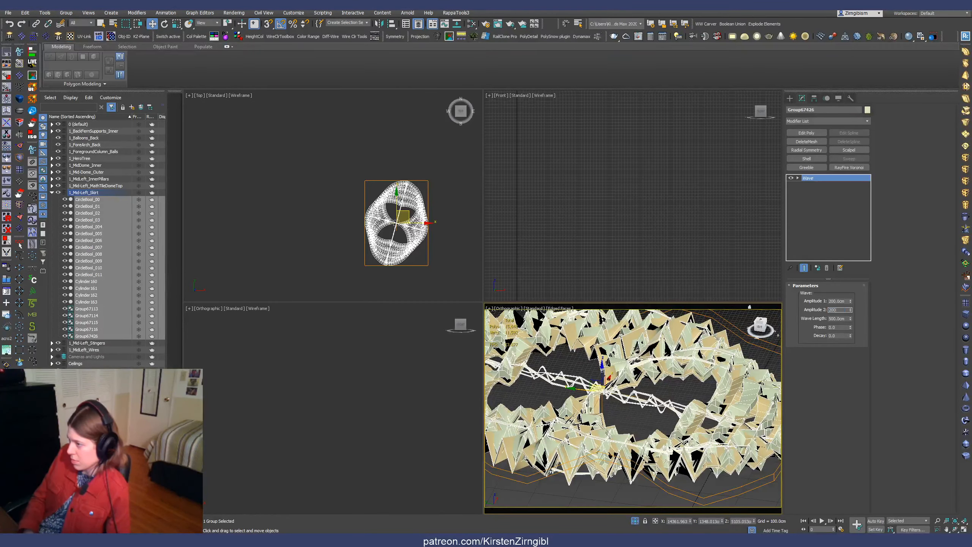
type("200")
key("Return")
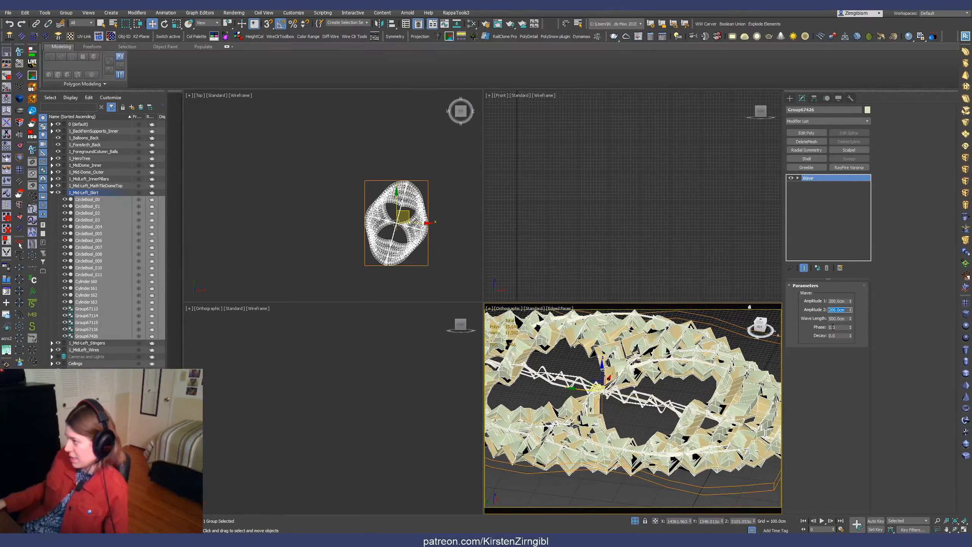
Step: Try a Wave Length of 2000 cm, and set it to 3000 cm
double_click(848, 320)
type("200")
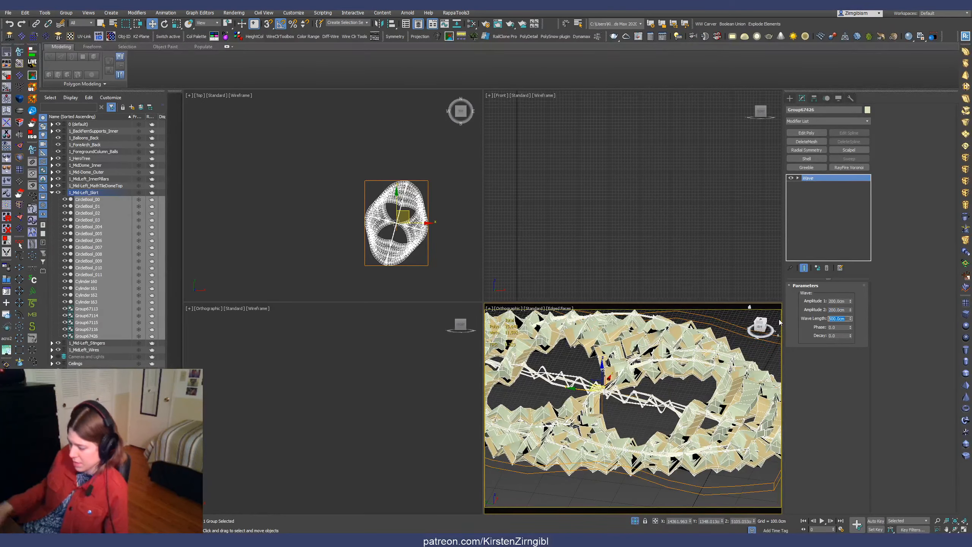
type("00")
key("Return")
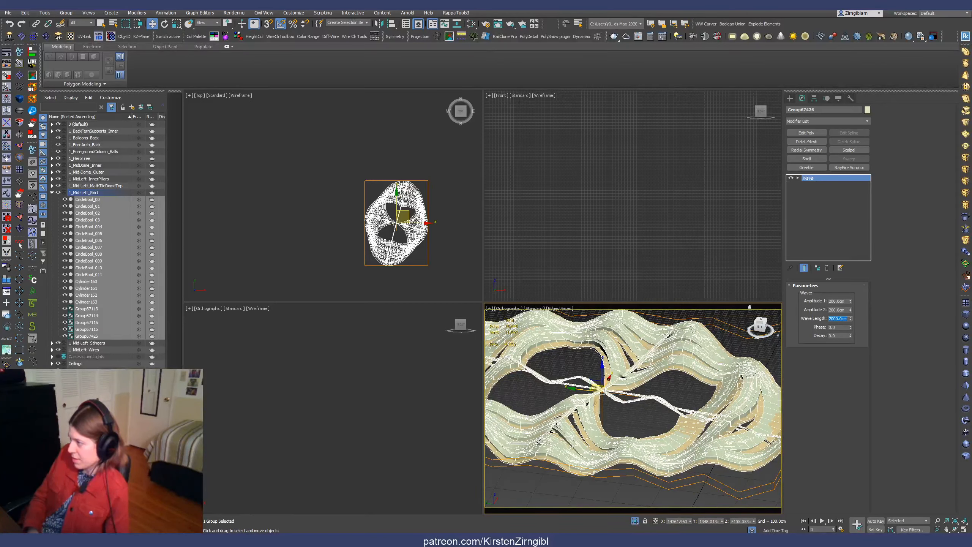
type("3000")
key("Return")
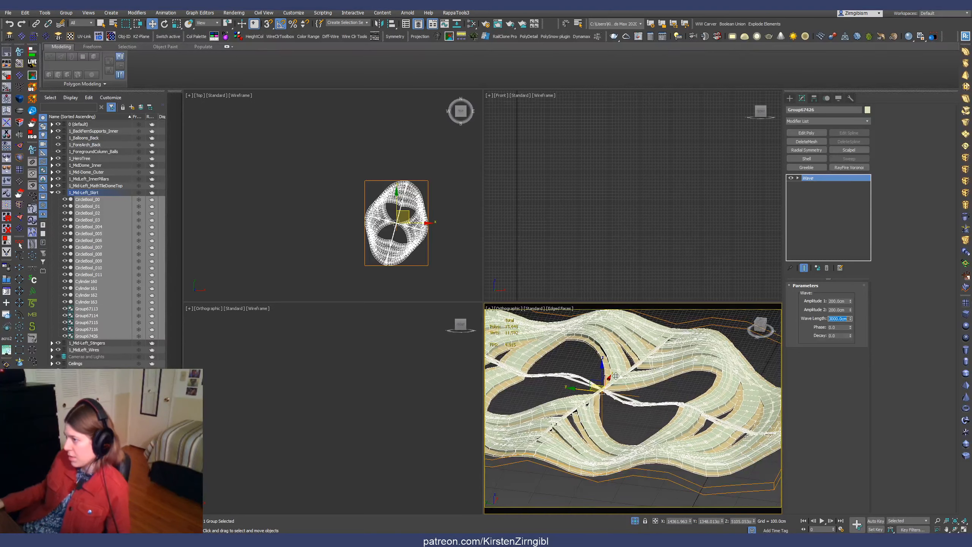
Step: Add a Bend modifier above the Wave modifier on the lattice group and increase its bend angle
scroll(631, 383, "down", 6)
scroll(631, 383, "up", 6)
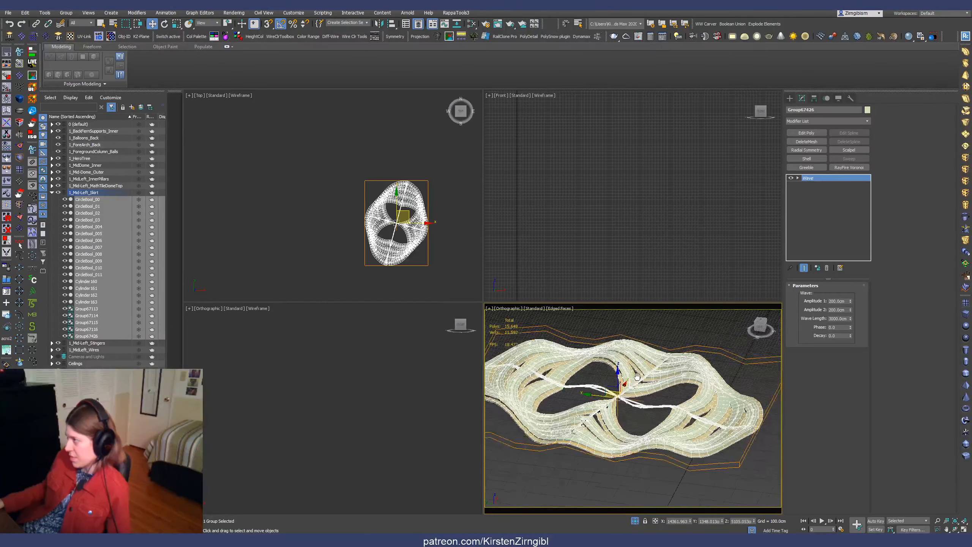
left_click(965, 51)
middle_click_drag(716, 165, 715, 166)
key("z")
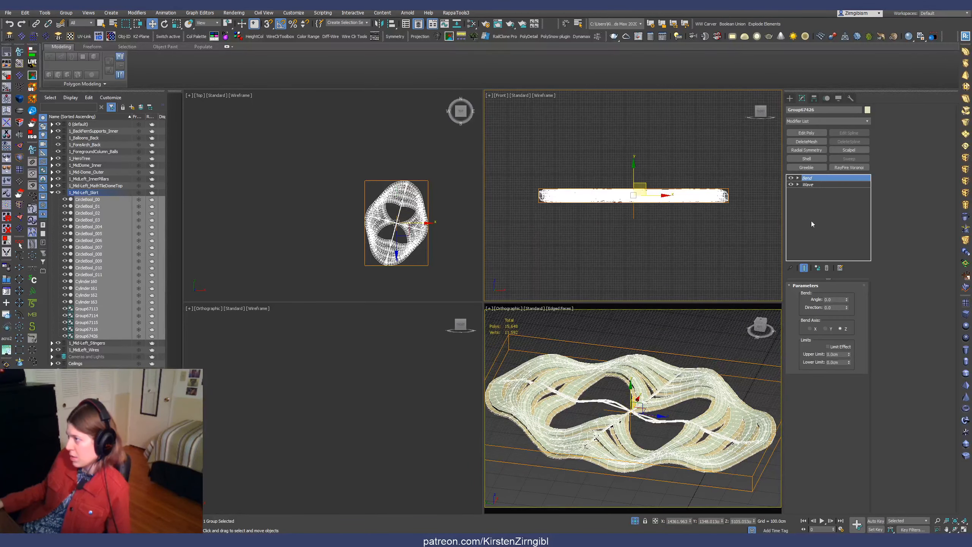
left_click_drag(846, 300, 848, 276)
Step: Set the bend axis to Y and move the Bend gizmo beyond the side of the lattice group, shifting it down in plan
left_click(798, 178)
left_click(810, 184)
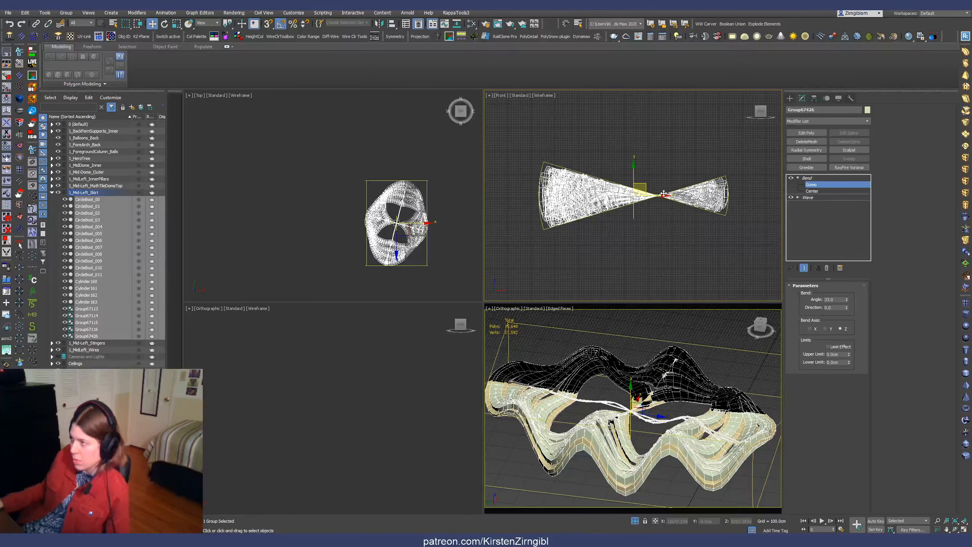
left_click_drag(665, 195, 754, 210)
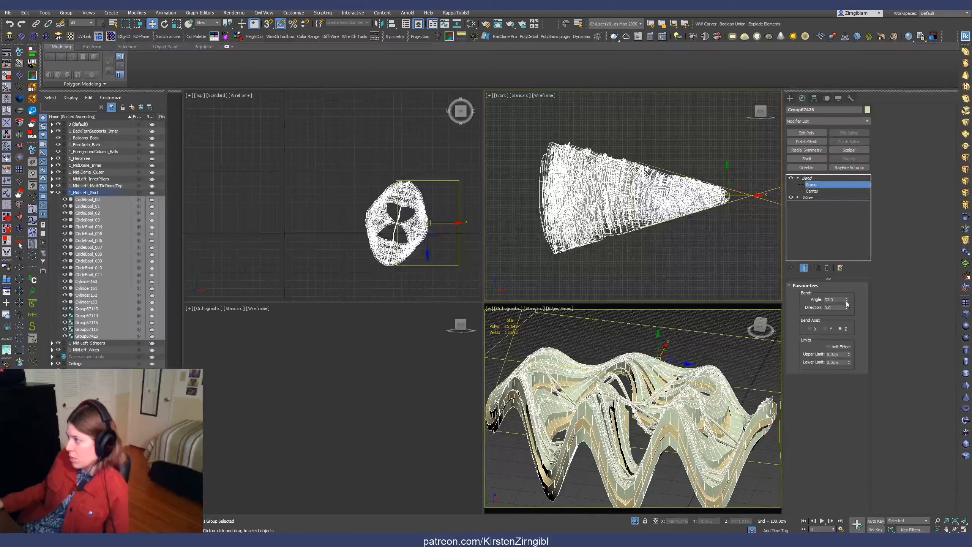
left_click(826, 329)
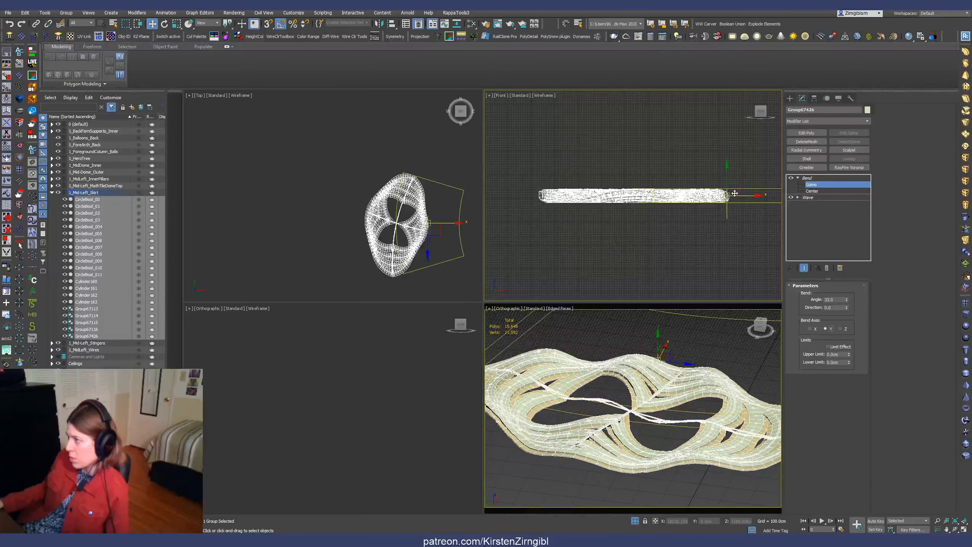
left_click_drag(444, 184, 456, 237)
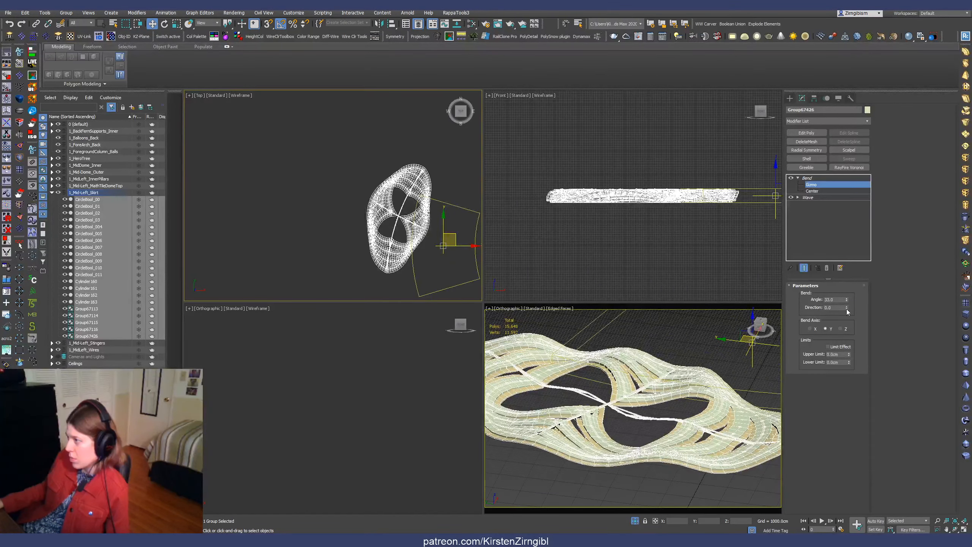
Step: Increase the Bend modifier's angle on the lattice group to curve it more strongly in plan
left_click_drag(846, 300, 824, 257)
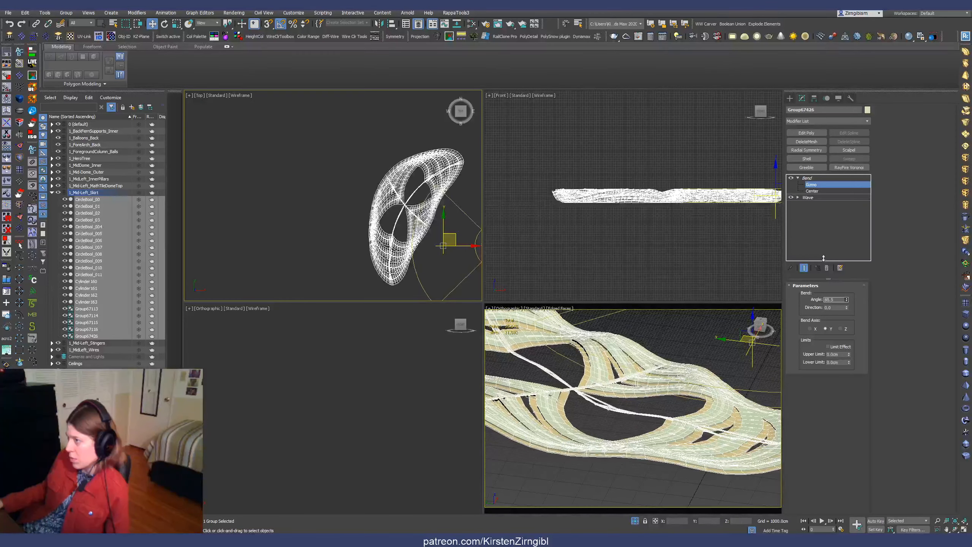
left_click(687, 213)
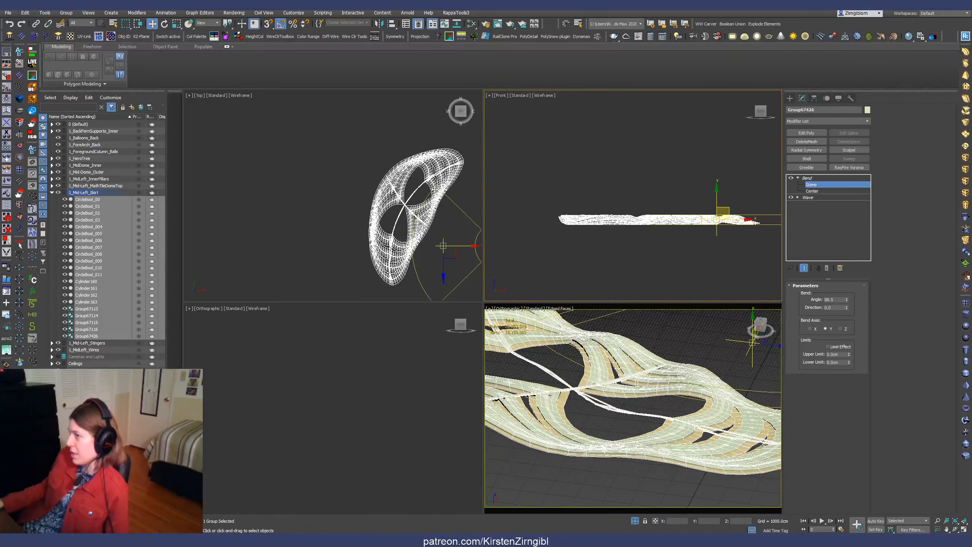
middle_click_drag(436, 174, 409, 185)
scroll(528, 186, "down", 2)
Step: Add an FFD 4x4x4 modifier above the Bend modifier, discarding the FFD 2x2x2 tried first
left_click(965, 157)
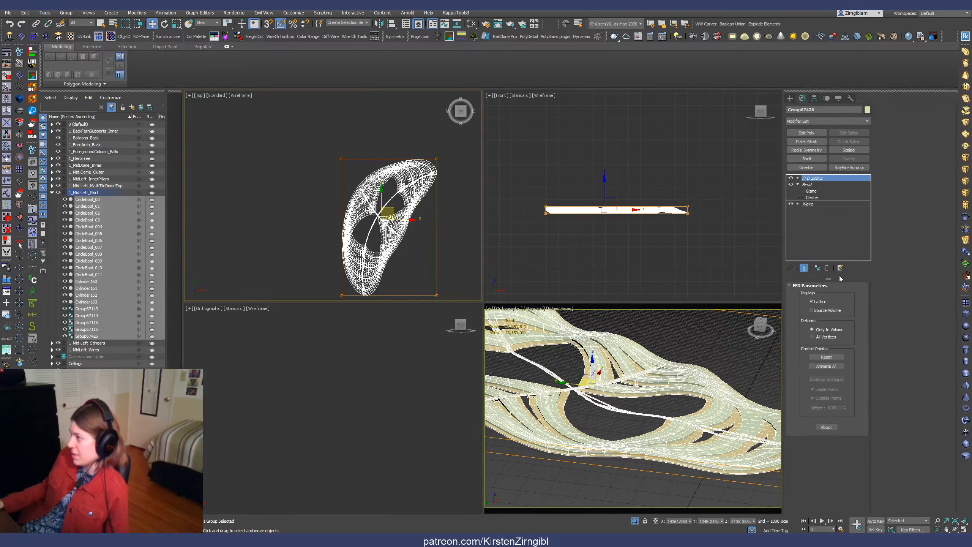
left_click(826, 268)
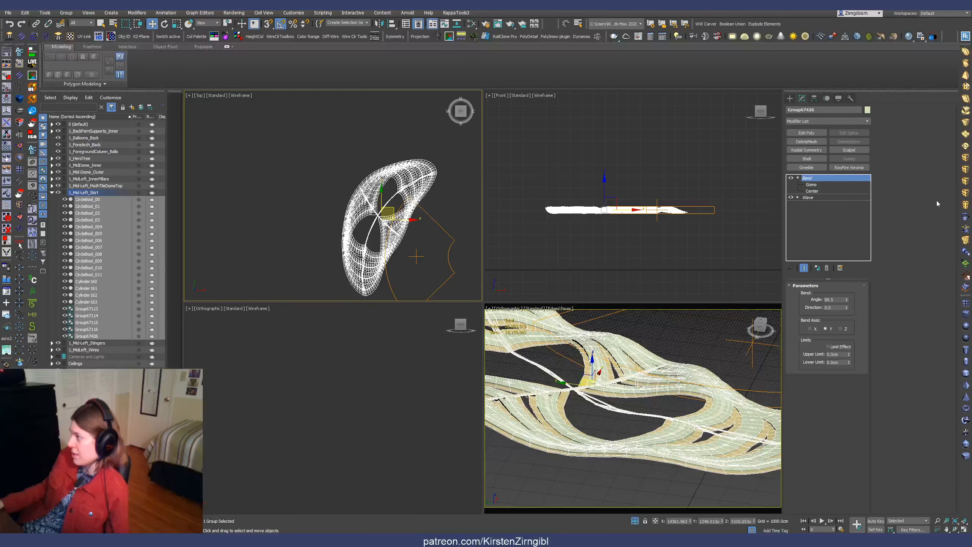
left_click(965, 182)
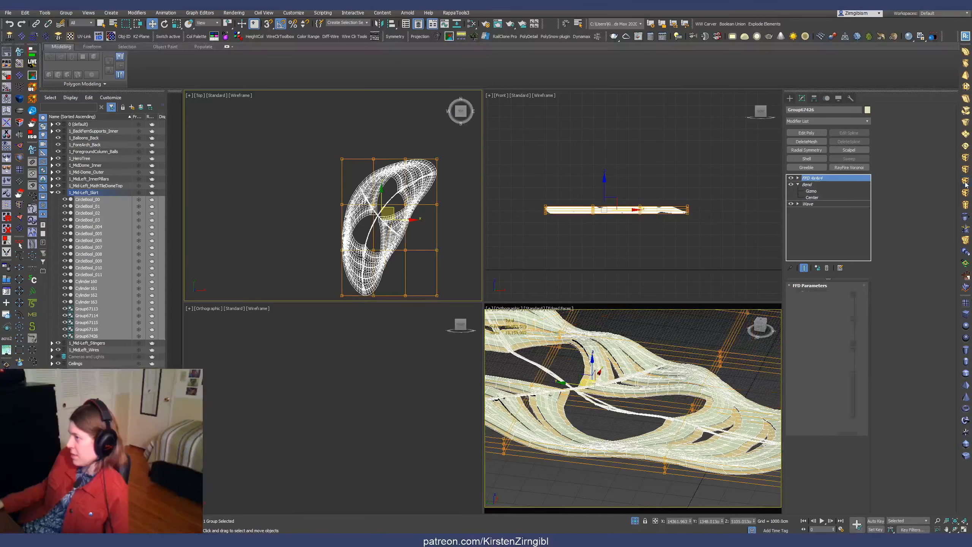
Step: Raise the FFD control points along the lattice group's far end so the form slopes upward
left_click(797, 178)
left_click(818, 184)
left_click_drag(366, 158, 468, 179)
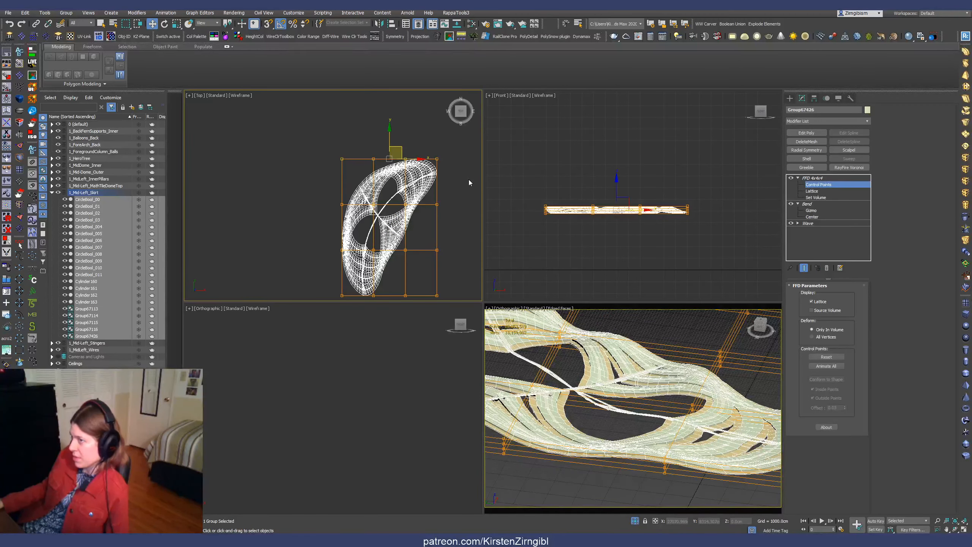
left_click_drag(617, 186, 622, 155)
scroll(578, 351, "down", 2)
middle_click_drag(578, 350, 606, 392)
scroll(605, 392, "down", 3)
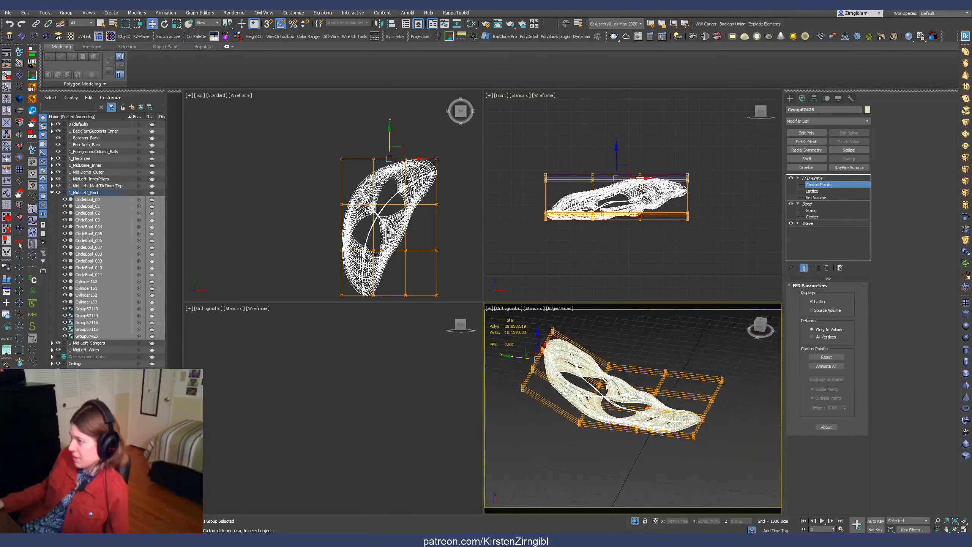
scroll(407, 194, "up", 2)
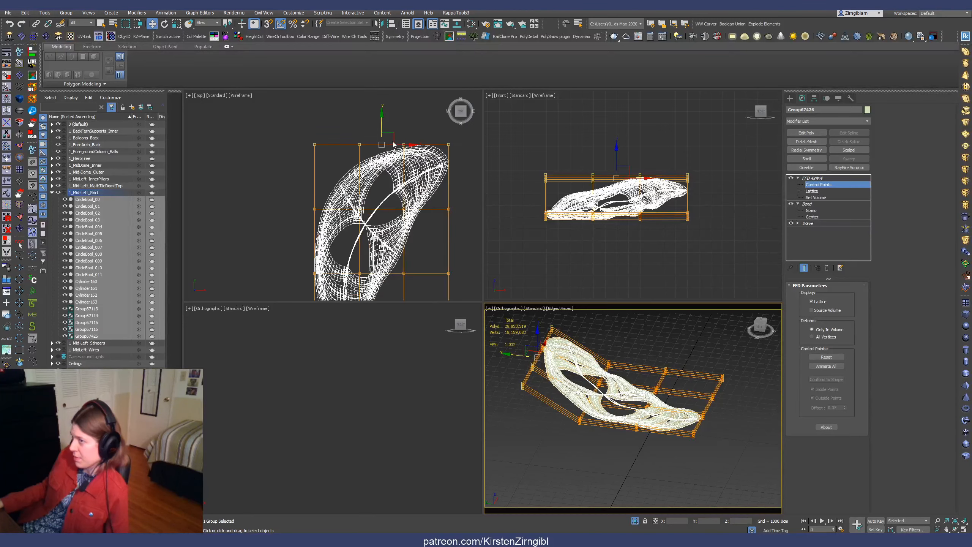
Step: Shift the two far-end rows of FFD control points inward in plan and slightly raise the upper control points
left_click(382, 125)
left_click_drag(380, 125, 399, 153)
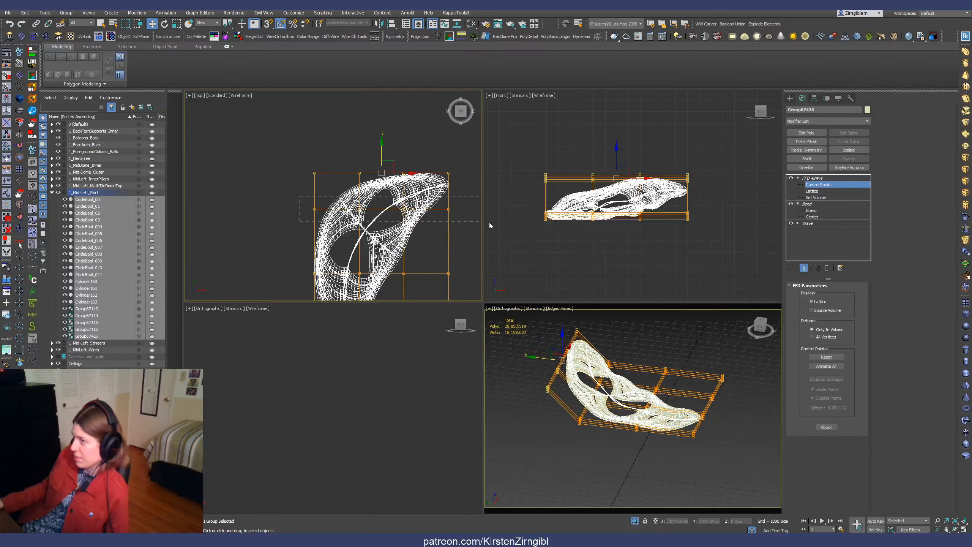
left_click_drag(489, 225, 488, 225)
left_click_drag(380, 185, 381, 212)
left_click_drag(529, 154, 715, 190)
left_click_drag(616, 159, 627, 152)
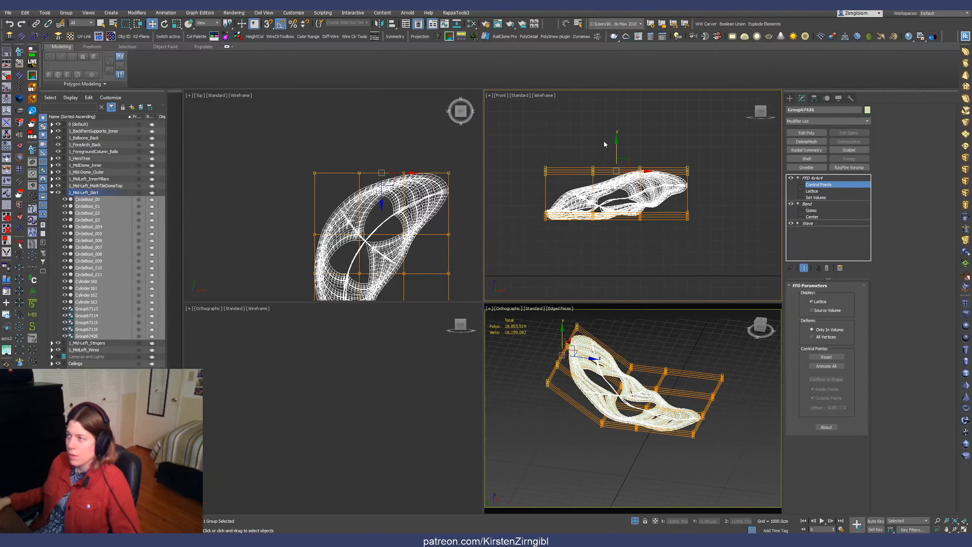
Step: Rotate the far-end row of FFD control points clockwise in plan and offset it to curl the group's tip
middle_click_drag(415, 160, 405, 124)
key("e")
left_click_drag(392, 119, 437, 144)
key("w")
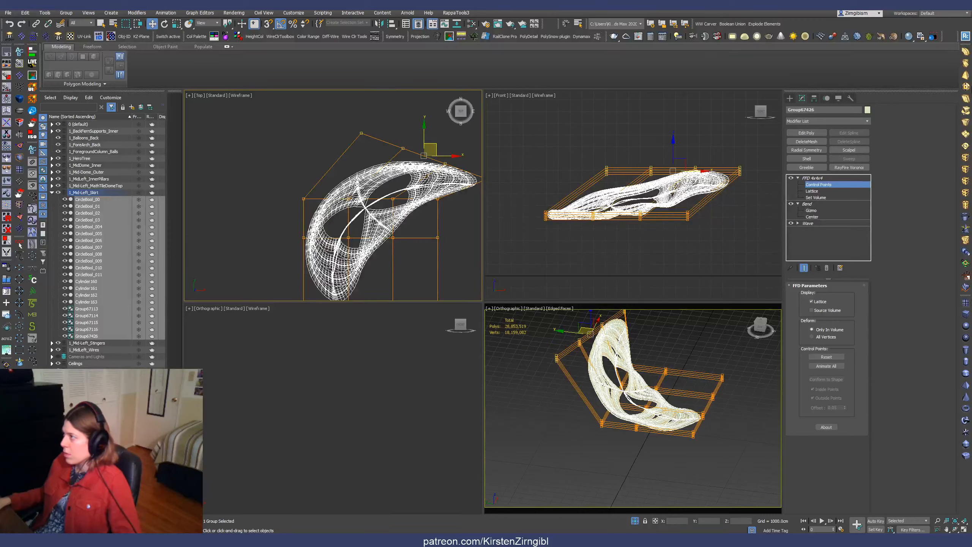
Step: Add a strong Twist modifier around Z to the group, and a Taper modifier with an amount of -0.7
left_click(966, 64)
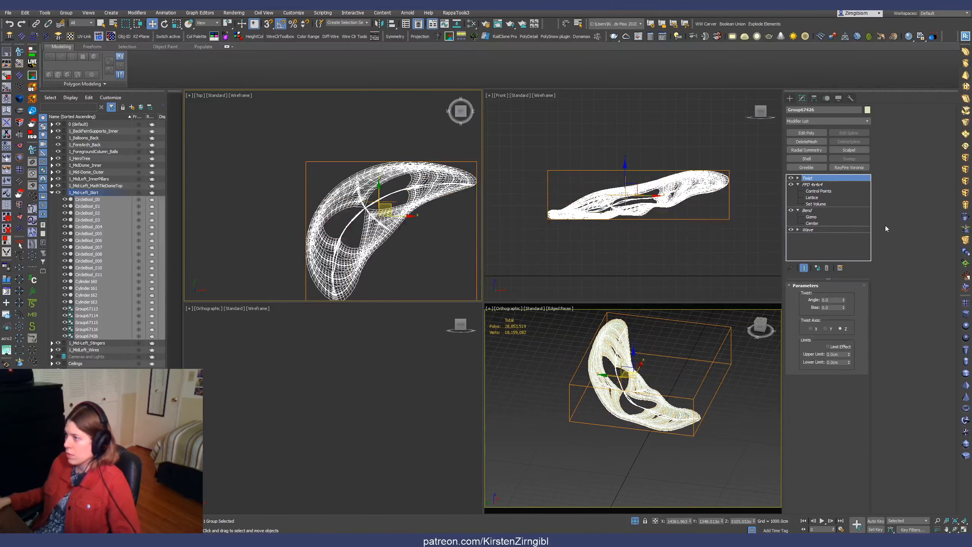
left_click_drag(843, 300, 835, 188)
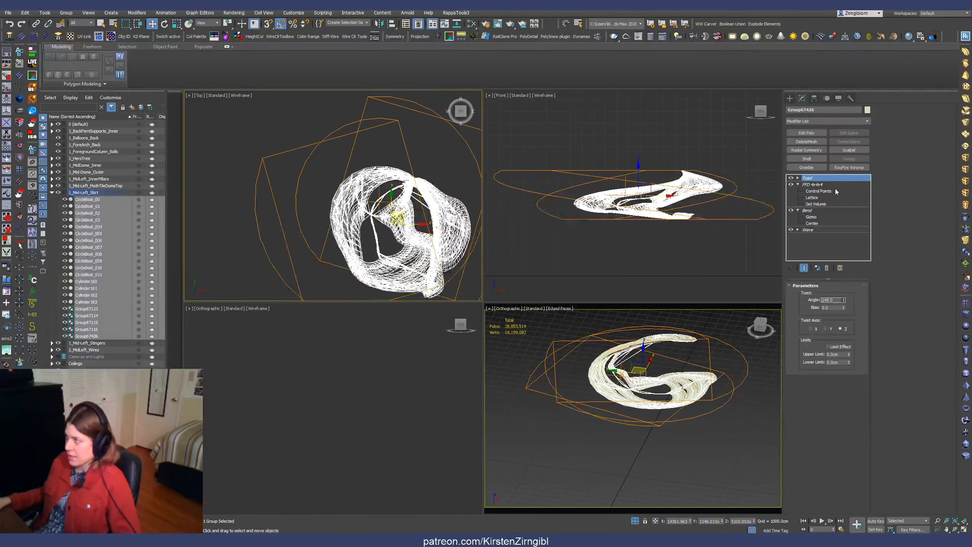
left_click(964, 76)
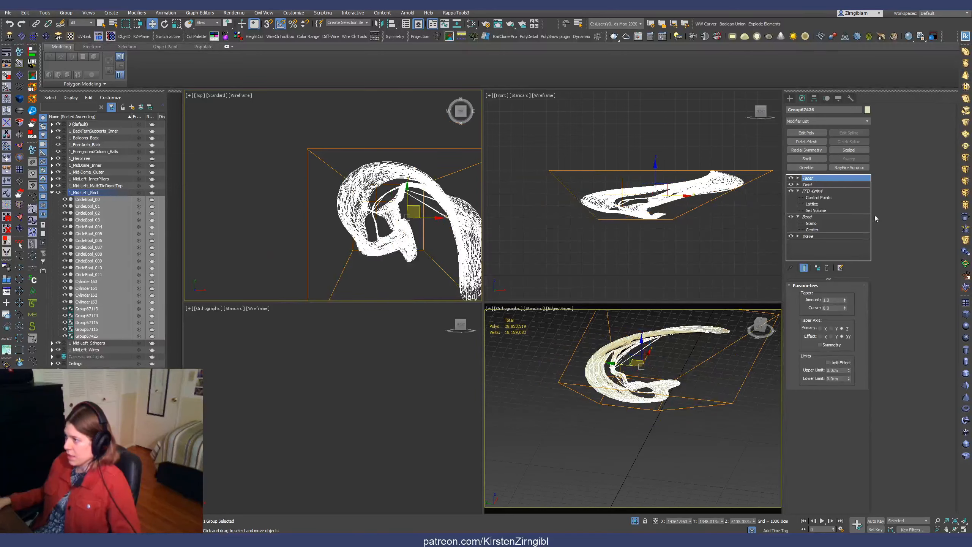
type("-")
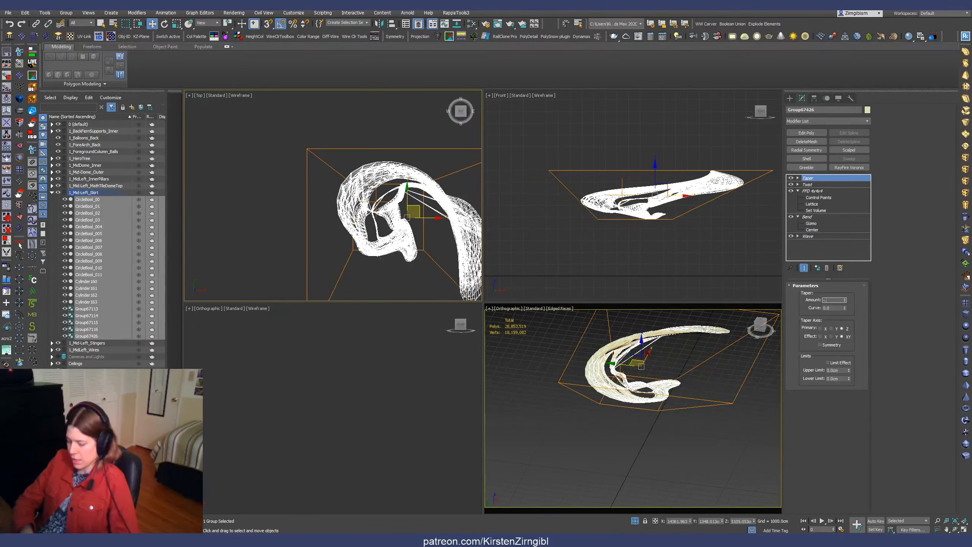
type("0.7")
key("Return")
Step: Scale the twisted and tapered group up along its vertical axis
mouse_move(658, 325)
middle_mouse_down("alt")
mouse_move(556, 349)
mouse_move(545, 324)
mouse_move(572, 356)
mouse_move(674, 337)
mouse_move(659, 342)
mouse_move(659, 330)
middle_mouse_up("alt")
middle_click_drag(665, 212, 658, 231)
key("r")
left_click_drag(635, 181, 635, 156)
middle_click_drag(614, 353, 504, 370, "alt")
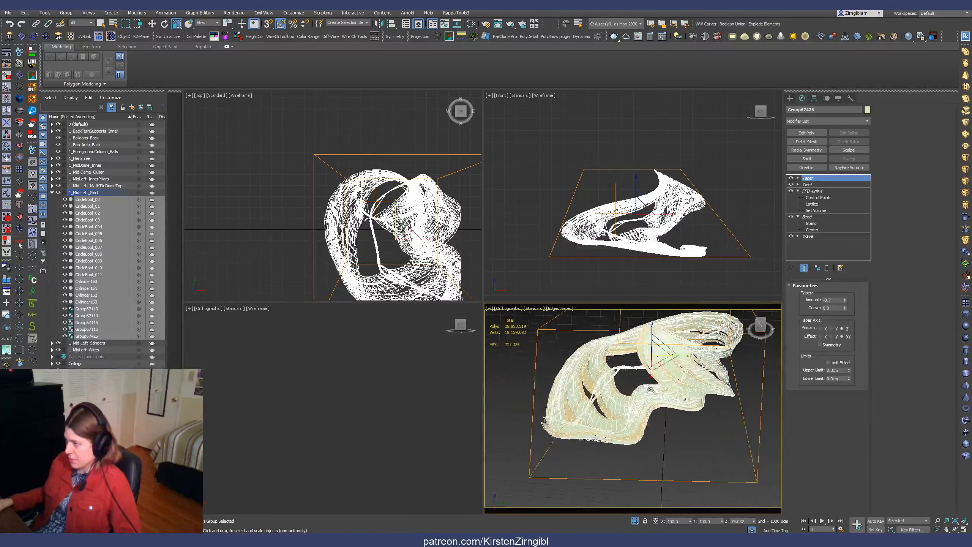
middle_click_drag(734, 394, 769, 363, "alt")
middle_click_drag(679, 353, 601, 398, "alt")
scroll(620, 208, "up", 2)
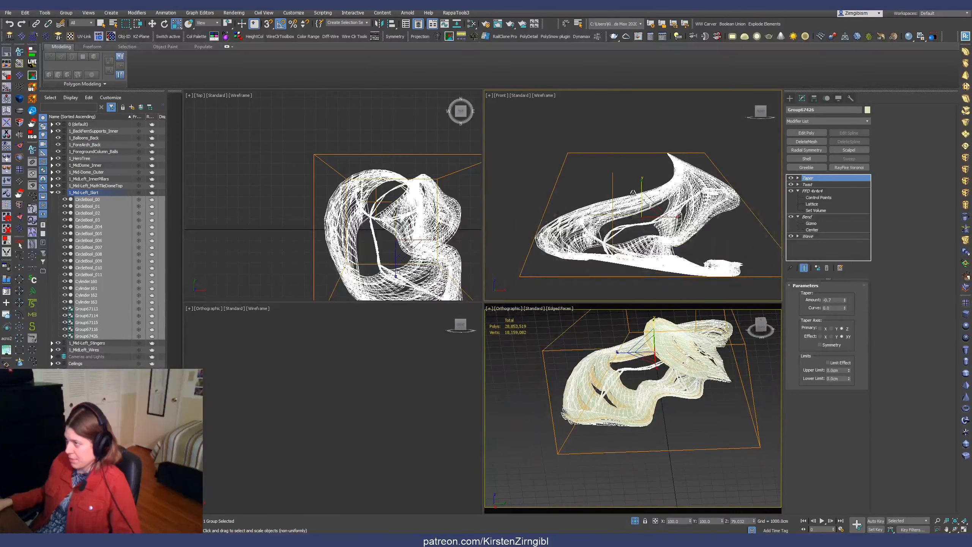
Step: Stretch the twisted group's height further with a second vertical scale and inspect the form without its selection
left_click_drag(639, 187, 640, 173)
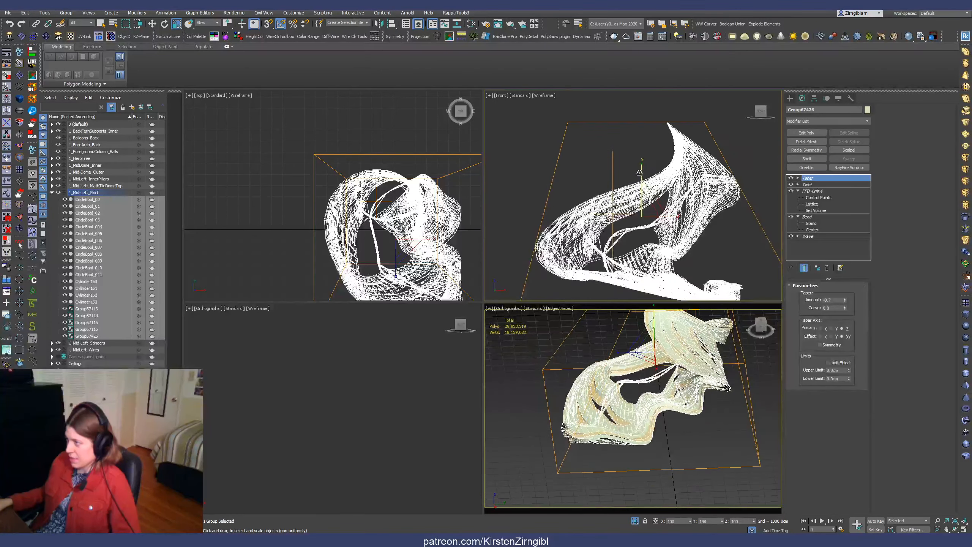
scroll(645, 190, "down", 3)
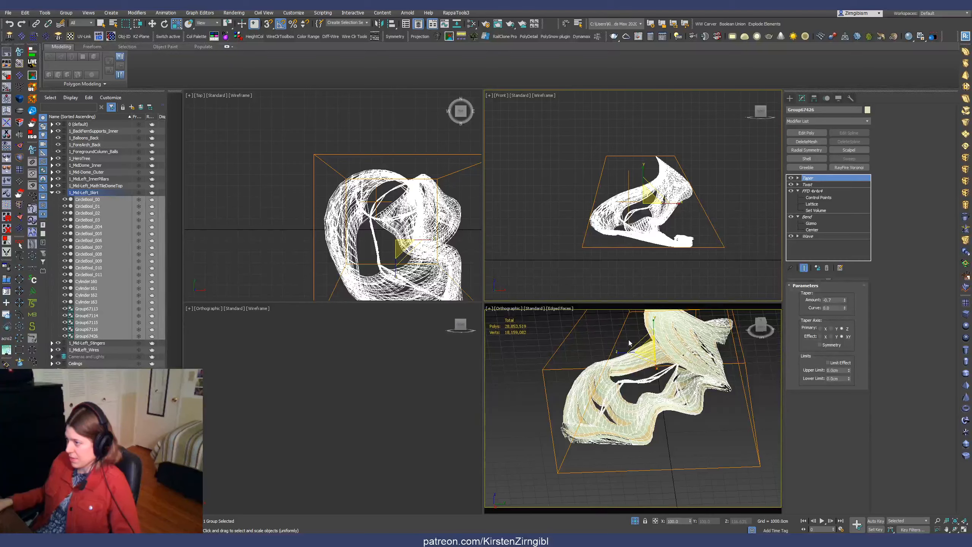
middle_click_drag(629, 343, 651, 396, "alt")
left_click(661, 479)
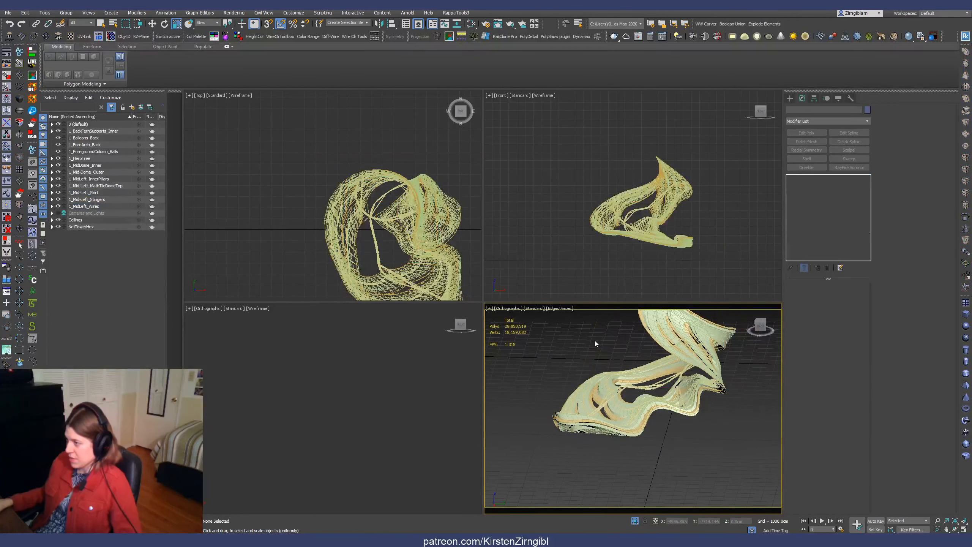
left_click(639, 409)
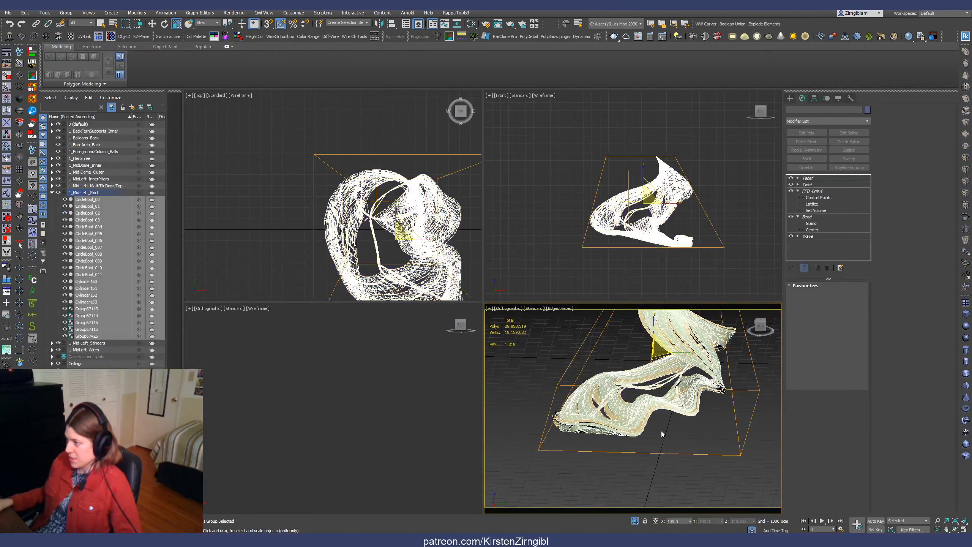
left_click(539, 339)
middle_click_drag(539, 339, 620, 332, "alt")
Step: Clone the twisted group beside the original along negative X and collapse the copy's modifier stack
left_click(668, 228)
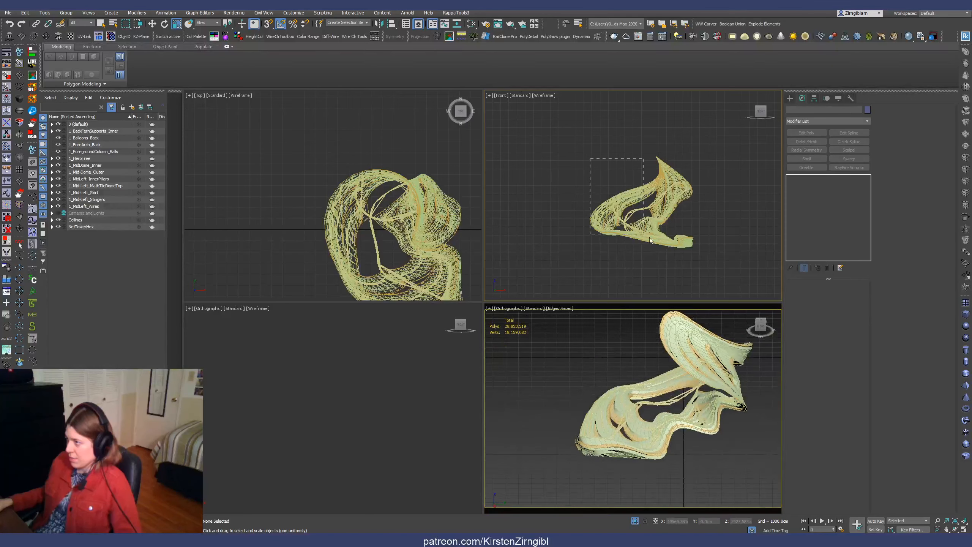
scroll(669, 228, "down", 4)
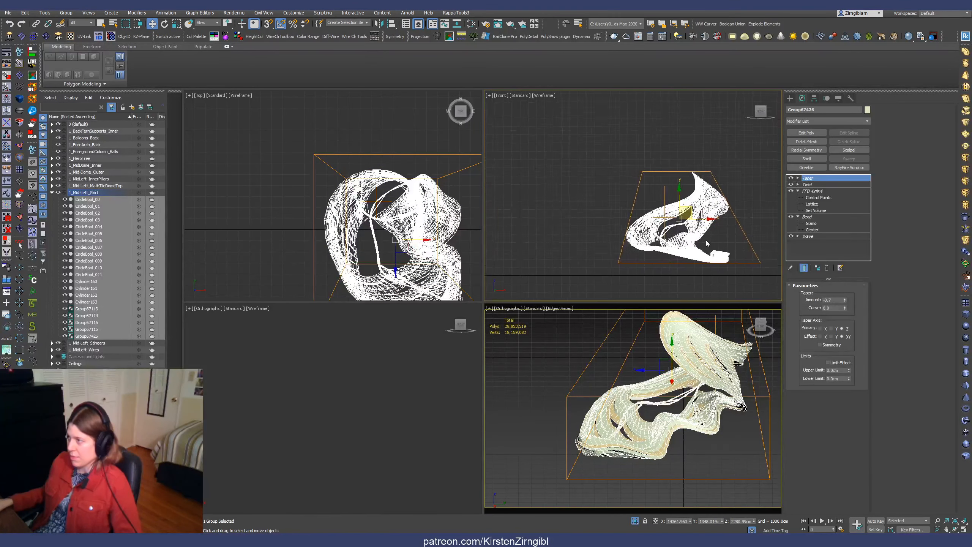
mouse_move(706, 225)
left_mouse_down("shift")
mouse_move(583, 222)
mouse_move(614, 225)
left_mouse_up("shift")
left_click(484, 305)
right_click(599, 234)
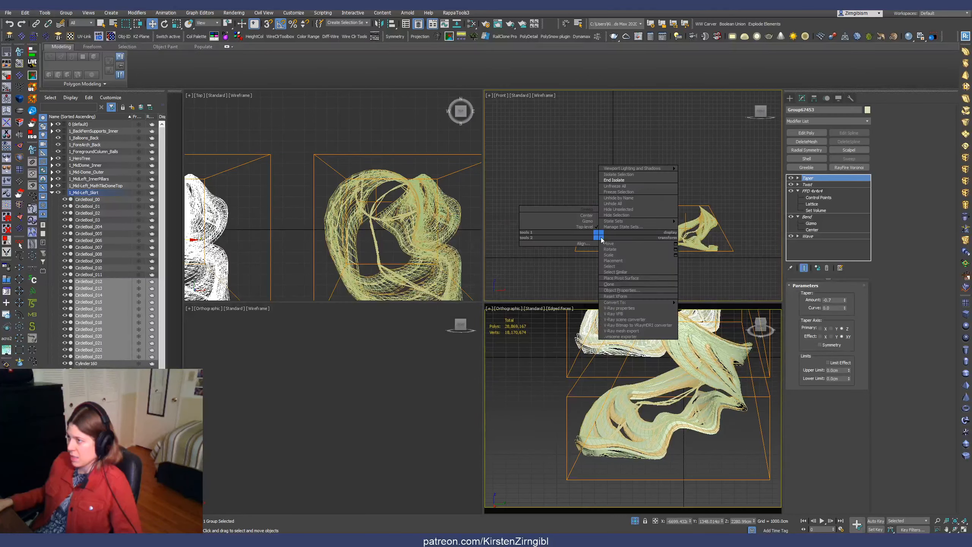
key("Escape")
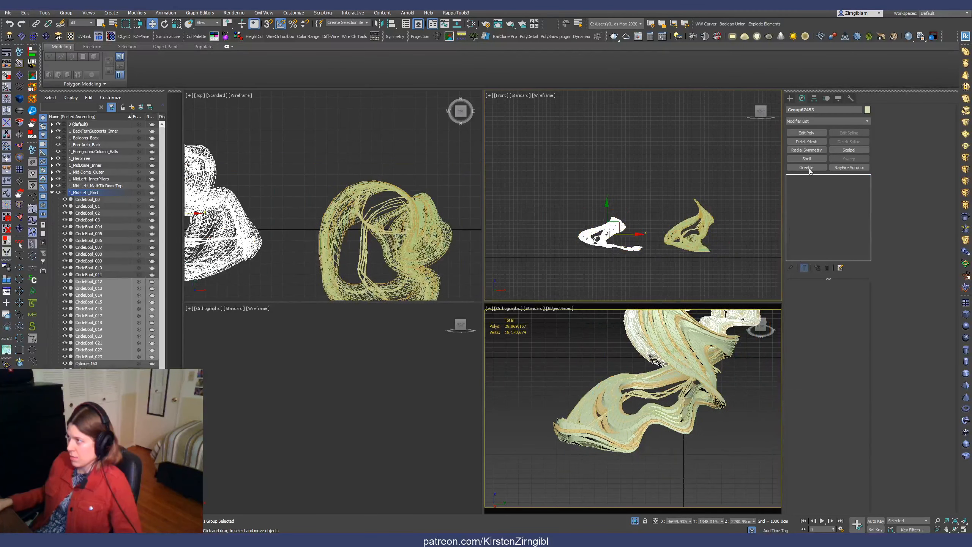
Step: Apply a Radial Symmetry modifier to the copy and enable Mirror (2X Count)
left_click(807, 149)
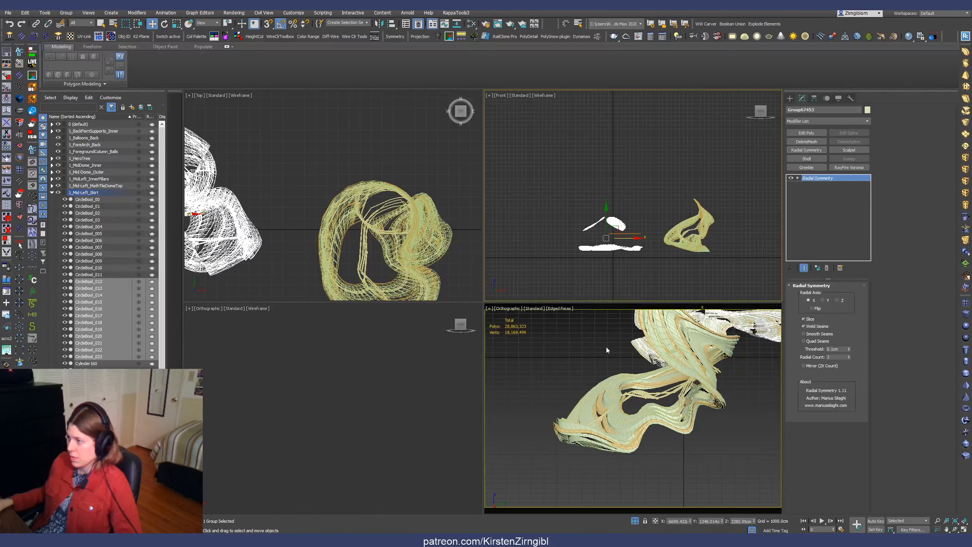
middle_click_drag(599, 347, 646, 395, "alt")
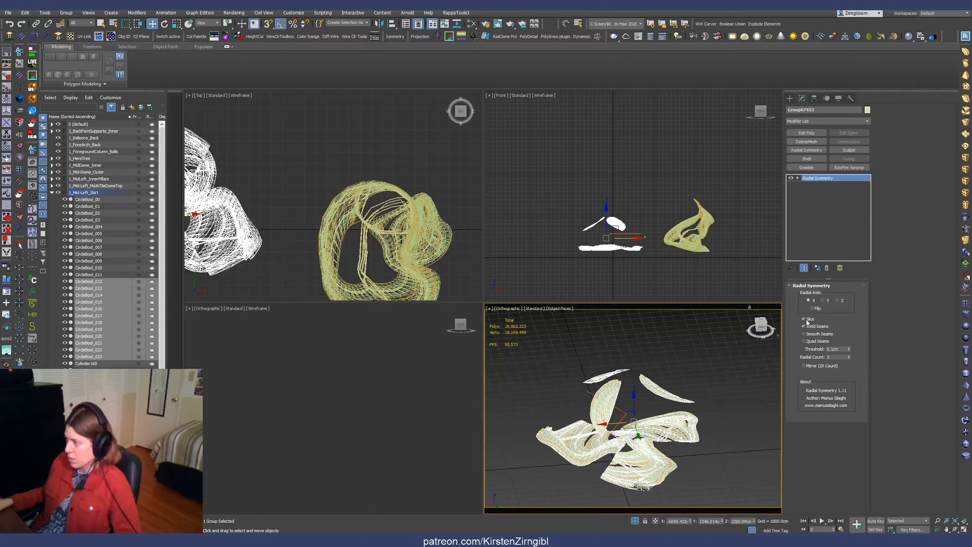
left_click(804, 366)
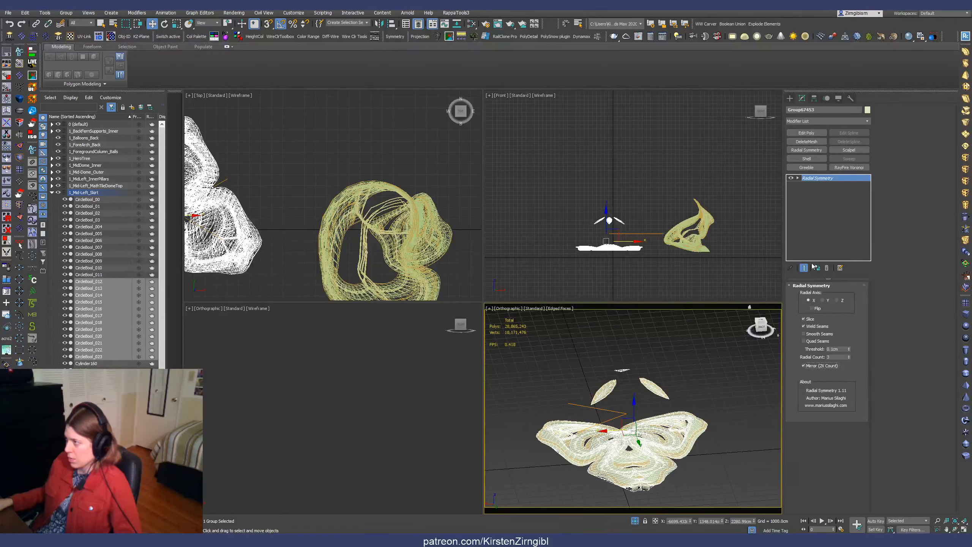
Step: Move the Radial Slicer along negative X in plan to spread the mirrored segments into a wider ring
left_click(815, 184)
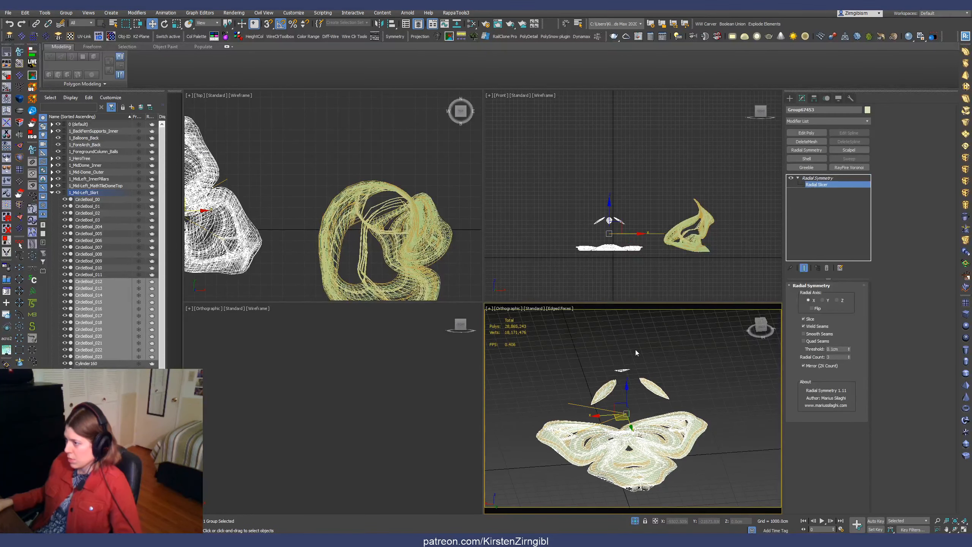
middle_click_drag(363, 215, 495, 205)
scroll(346, 188, "down", 2)
left_click_drag(323, 183, 268, 188)
middle_click_drag(654, 402, 616, 369, "alt")
scroll(647, 406, "up", 7)
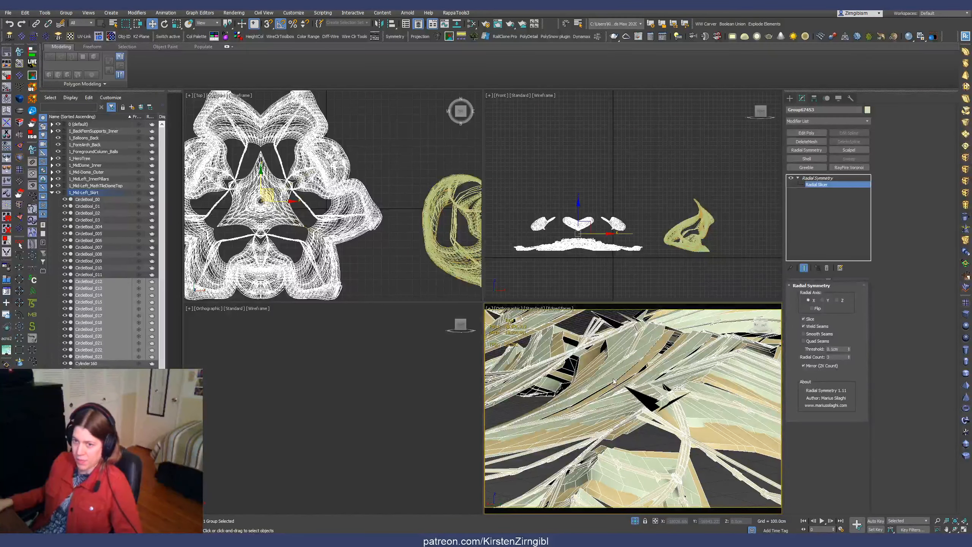
scroll(614, 380, "down", 6)
middle_click_drag(716, 408, 672, 397, "alt")
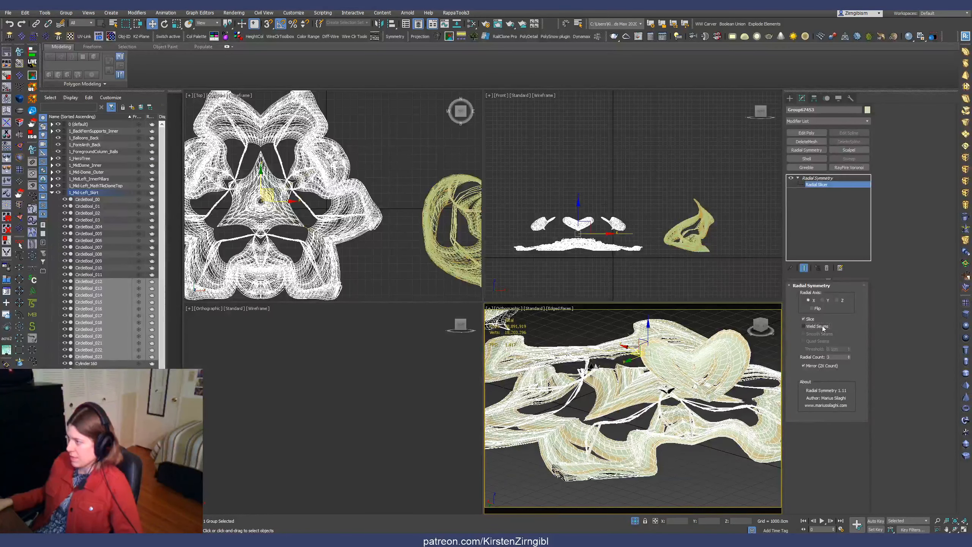
Step: Turn Weld Seams back on and set the Radial Count to 5
left_click(821, 325)
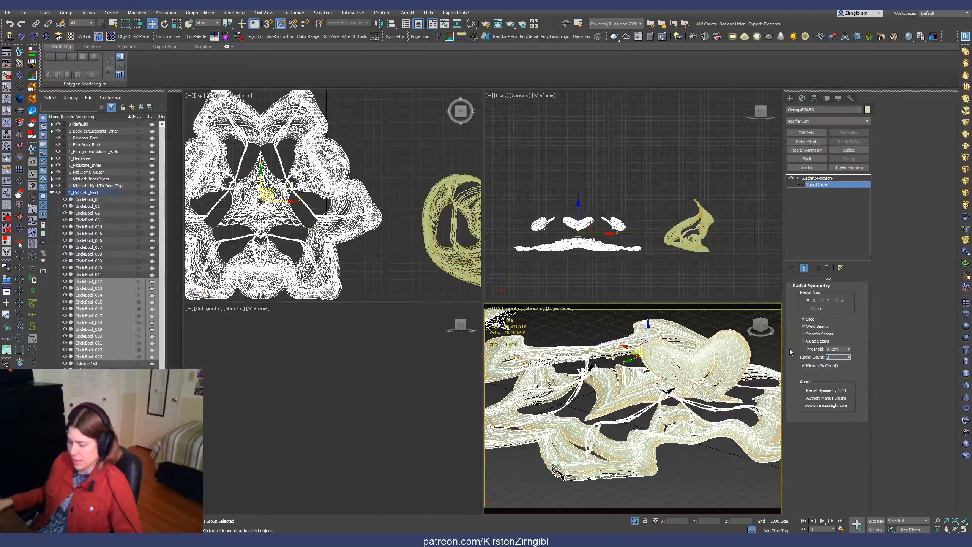
type("5")
key("Return")
middle_click_drag(609, 400, 620, 368, "alt")
Step: Return to the Radial Symmetry object level and scale the whole radial structure up vertically
middle_click_drag(641, 260, 652, 281)
key("r")
left_click_drag(586, 192, 586, 191)
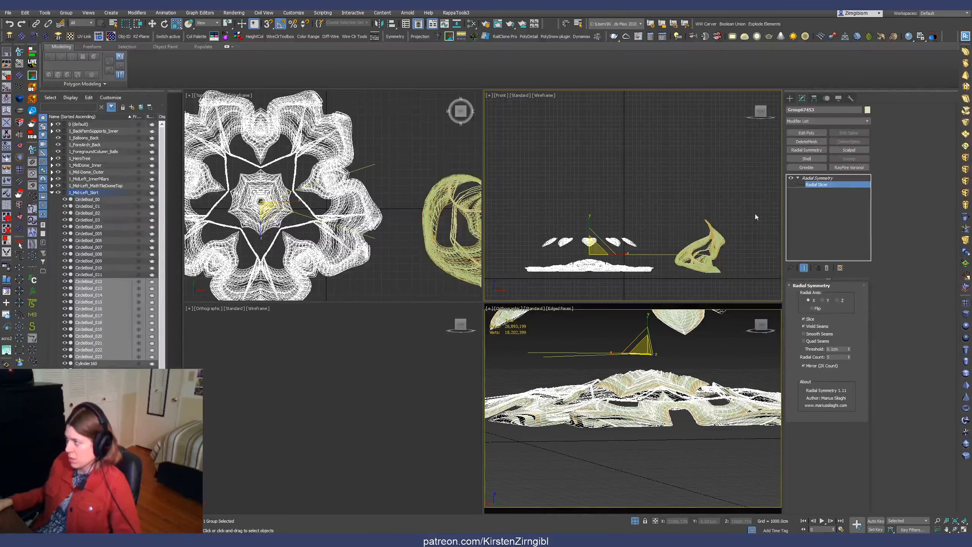
left_click(818, 178)
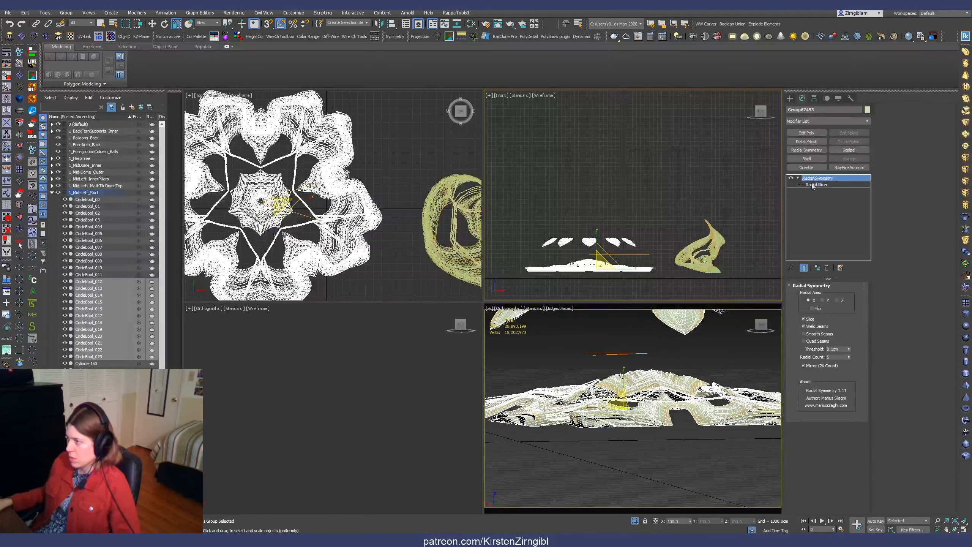
left_click_drag(597, 237, 603, 195)
middle_click_drag(620, 377, 522, 401, "alt")
scroll(614, 416, "down", 6)
scroll(723, 382, "up", 2)
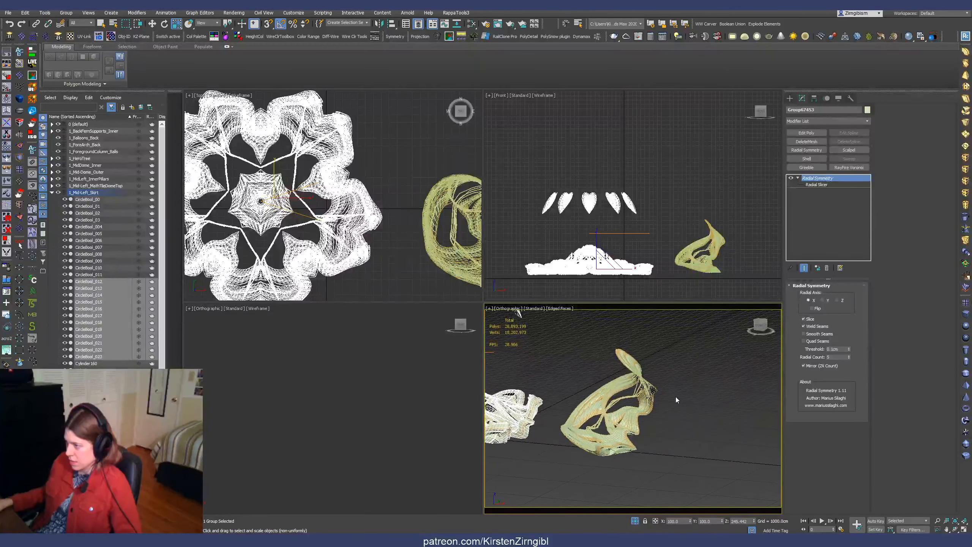
Step: Clone the twisted, tapered lattice group as an instance, offset to the side along X in plan
left_click(696, 343)
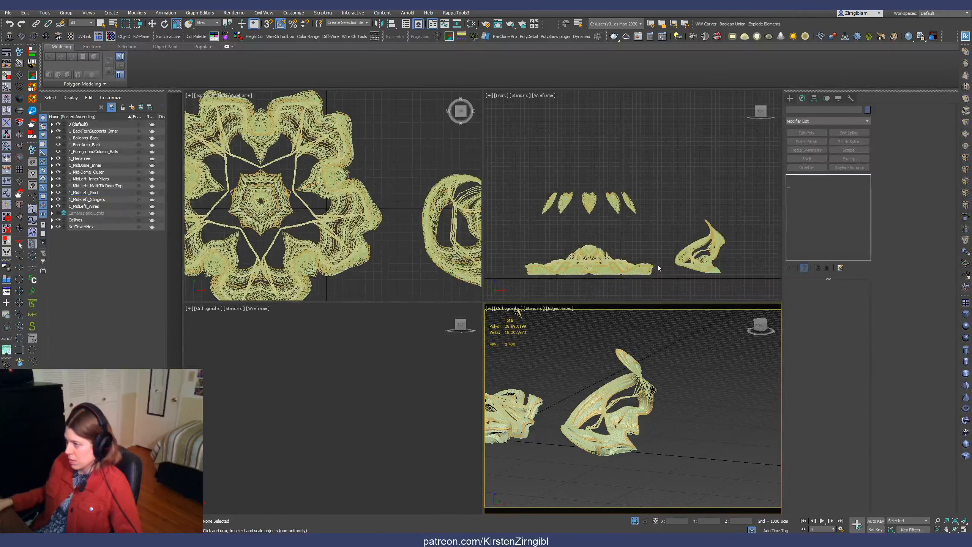
left_click(655, 413)
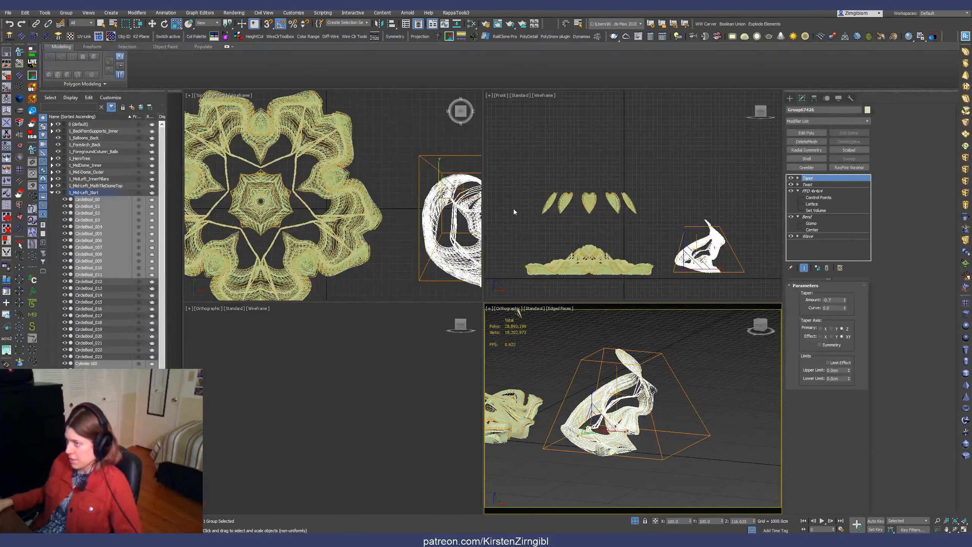
middle_click_drag(405, 165, 334, 170)
scroll(334, 170, "down", 5)
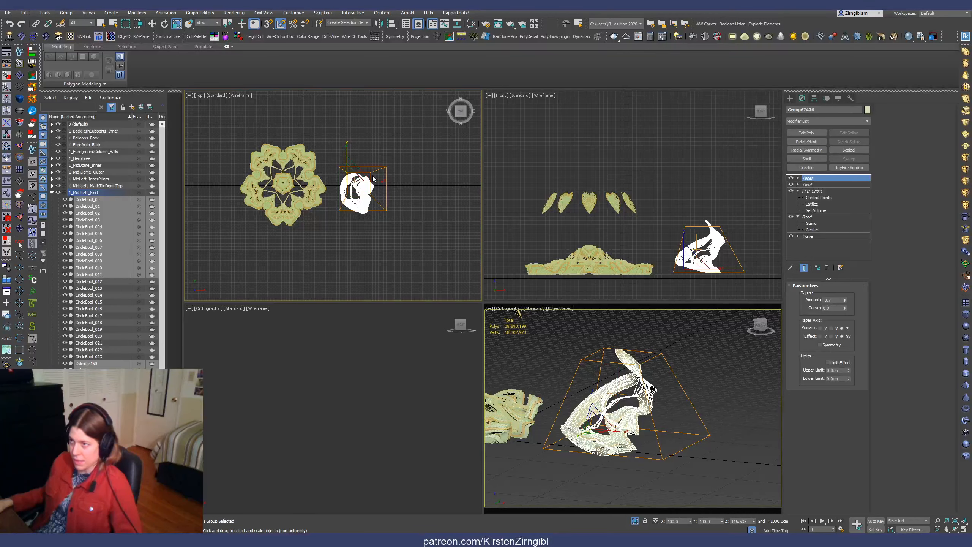
key("w")
left_click_drag(382, 191, 438, 191, "shift")
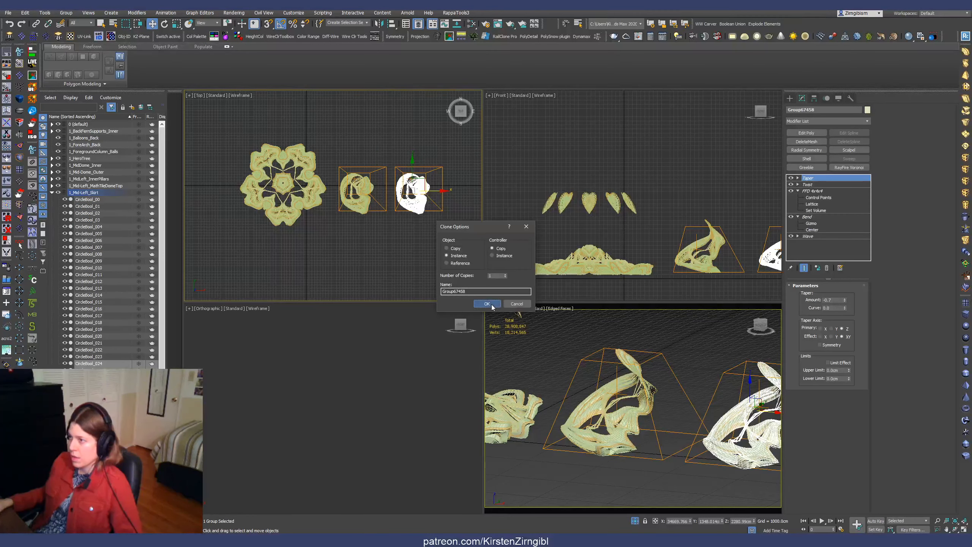
left_click(487, 303)
Step: Clear the modifier stack of the cloned lattice group
right_click(426, 191)
left_click(440, 249)
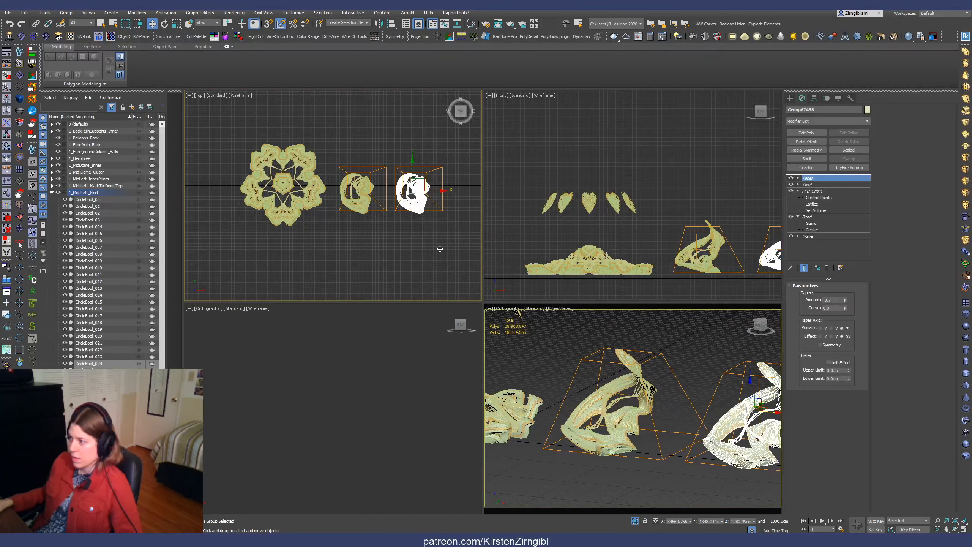
middle_click_drag(682, 381, 663, 391)
middle_click_drag(606, 400, 584, 404, "alt")
mouse_move(676, 426)
middle_mouse_down("alt")
mouse_move(705, 433)
mouse_move(678, 417)
mouse_move(675, 428)
middle_mouse_up("alt")
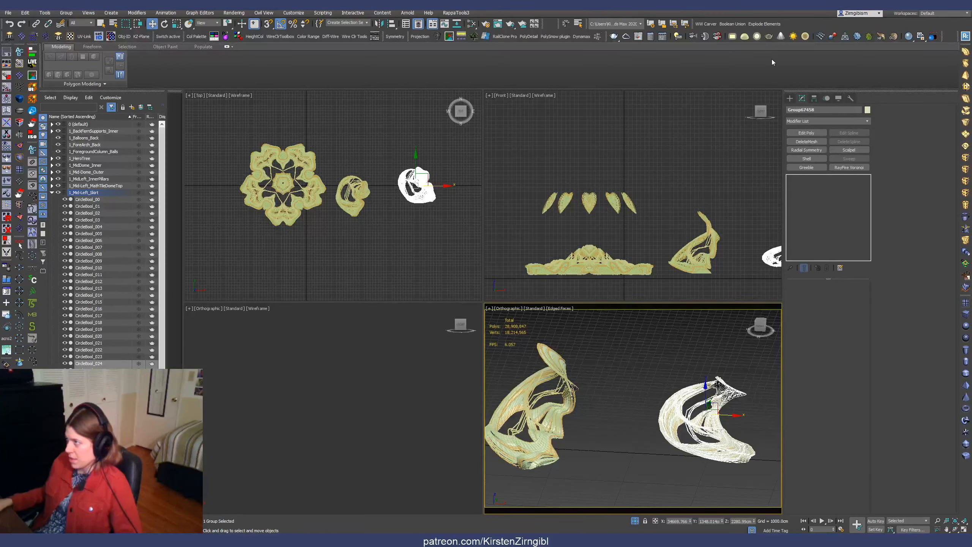
Step: Unhide the Cameras and Lights layer for creating a helix, and make 0 (default) the current layer
left_click(790, 98)
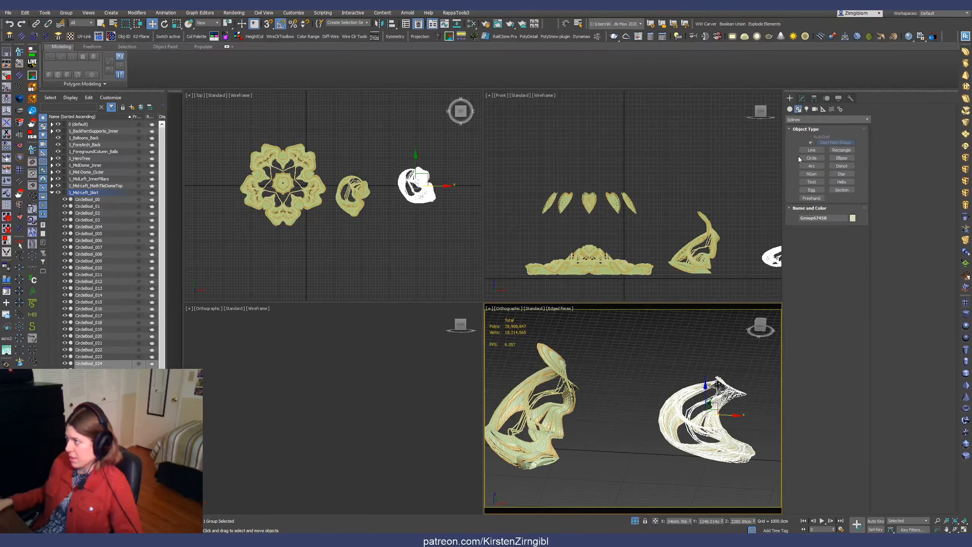
left_click(841, 182)
left_click(624, 436)
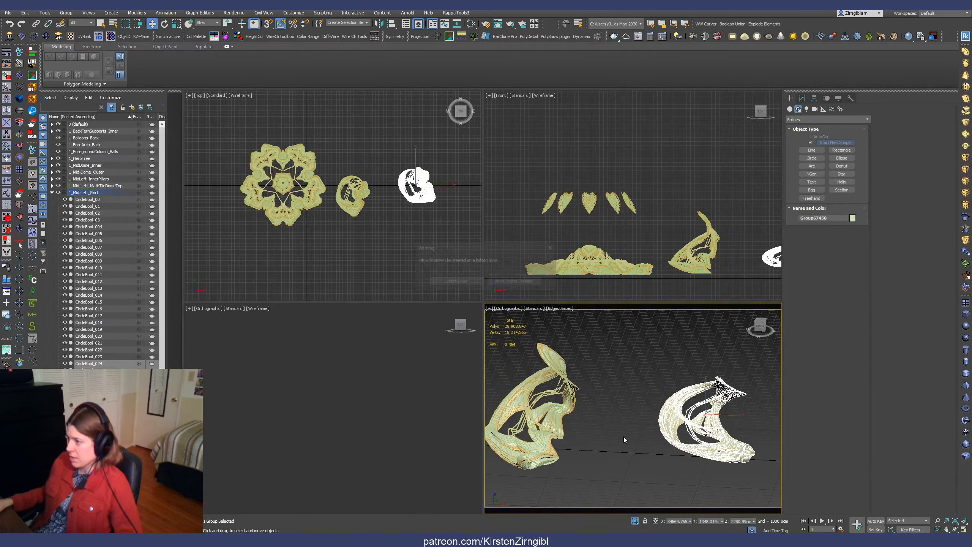
left_click(468, 283)
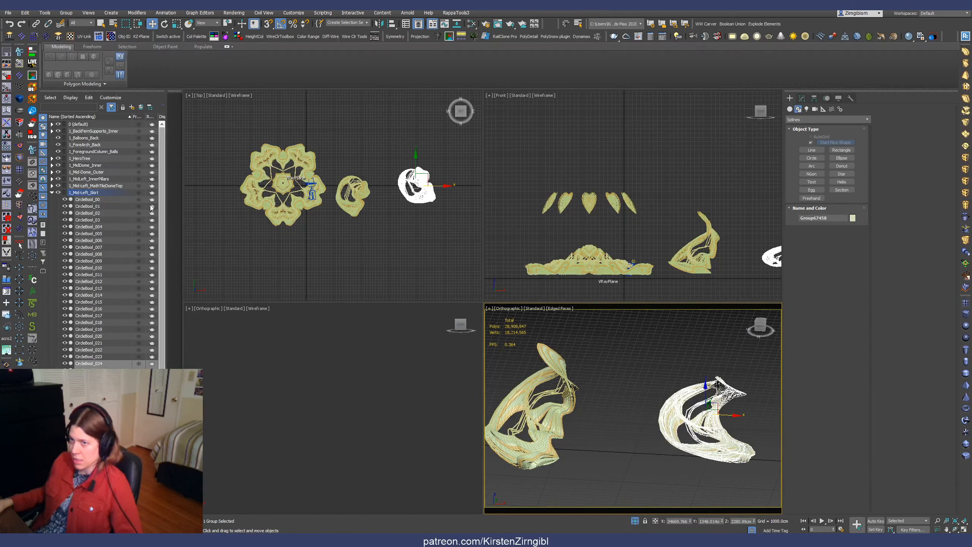
left_click(52, 193)
left_click(82, 220)
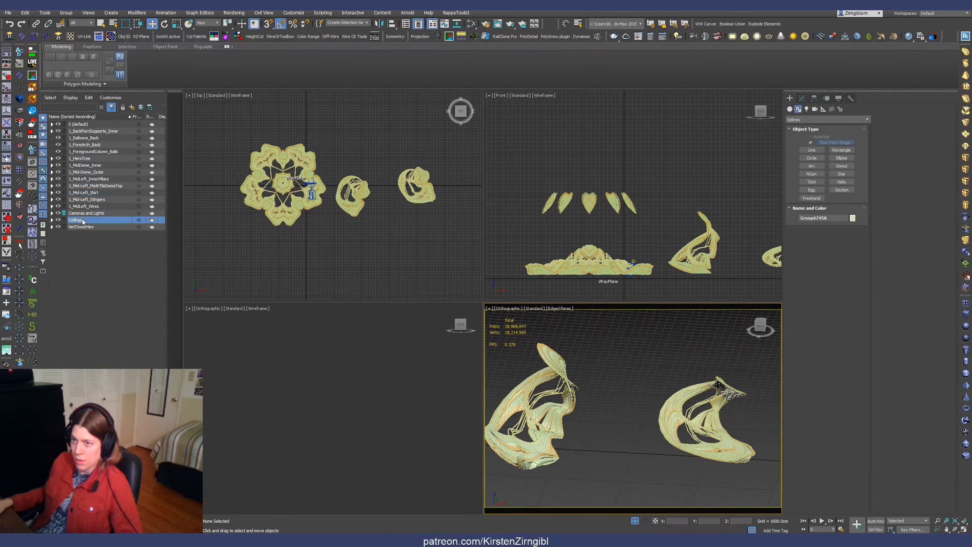
left_click(76, 117)
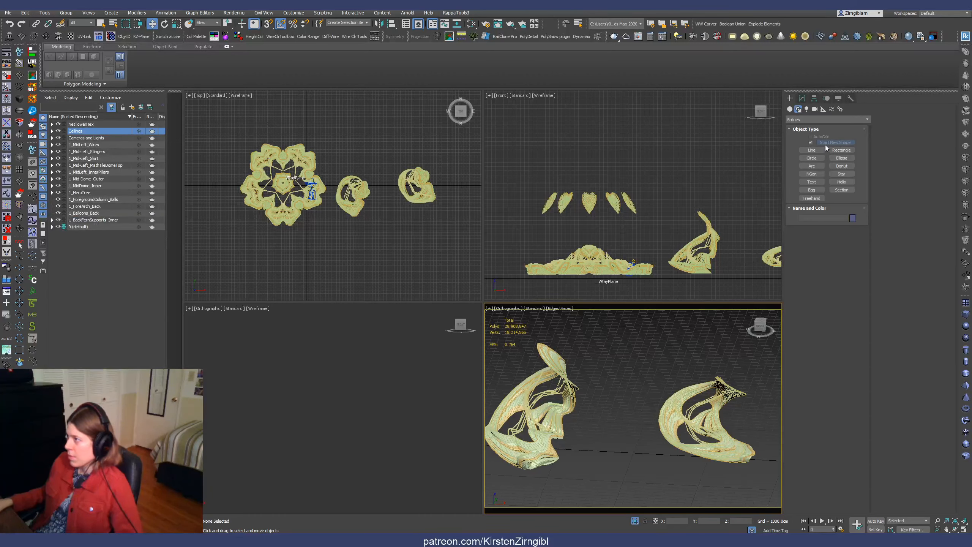
Step: Draw a helix between the two lattice forms, about 5084 cm in base radius, 2339 cm in top radius and 18,900 cm high
left_click(841, 181)
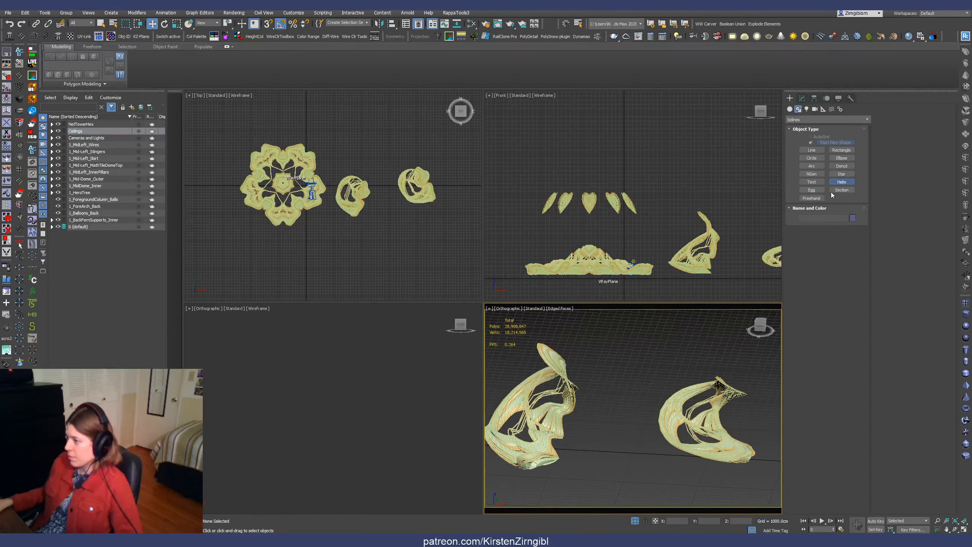
left_click_drag(626, 441, 659, 453)
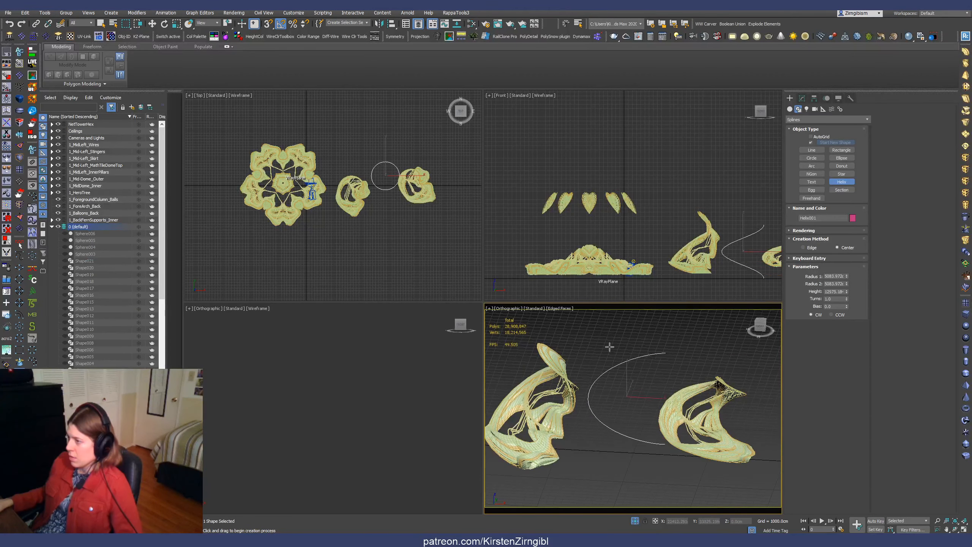
left_click(597, 309)
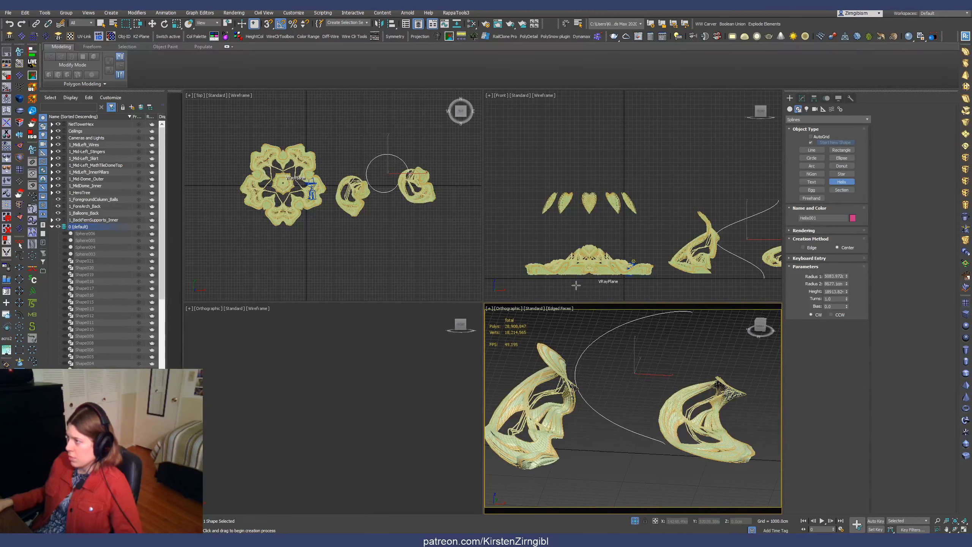
left_click(582, 330)
right_click(582, 330)
Step: Set the helix to 1.8 turns and narrow its Radius 2 to about 1283 cm
key("1")
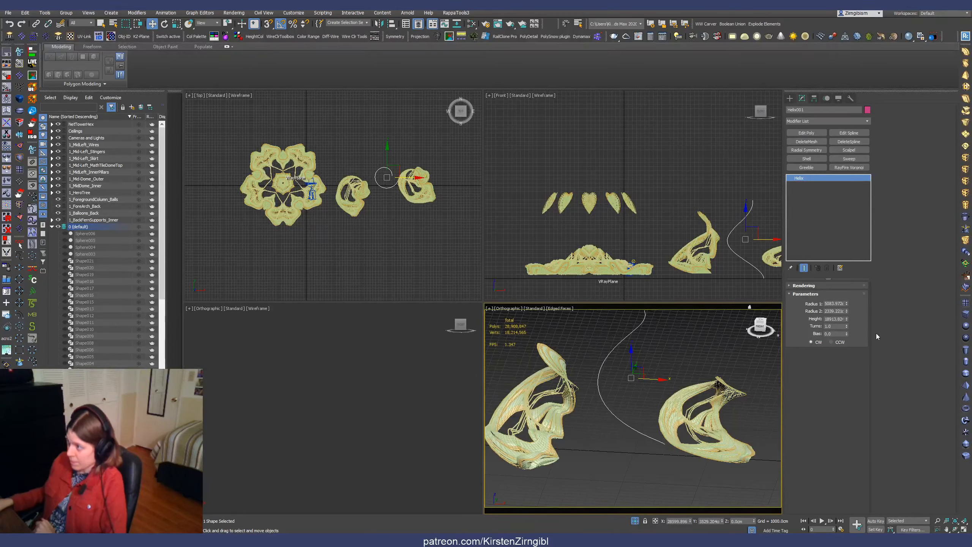
left_click_drag(846, 326, 825, 280)
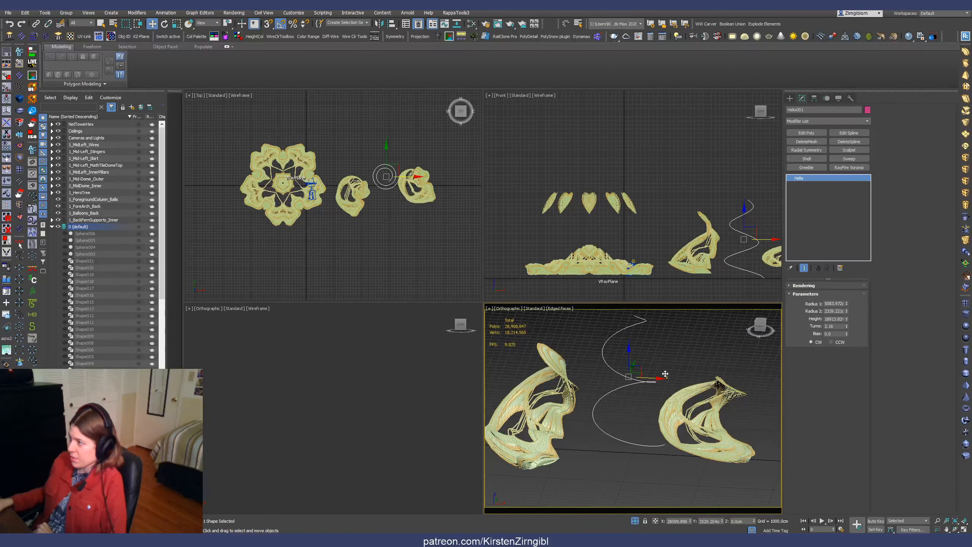
middle_click_drag(680, 384, 644, 407)
middle_click_drag(432, 218, 431, 241)
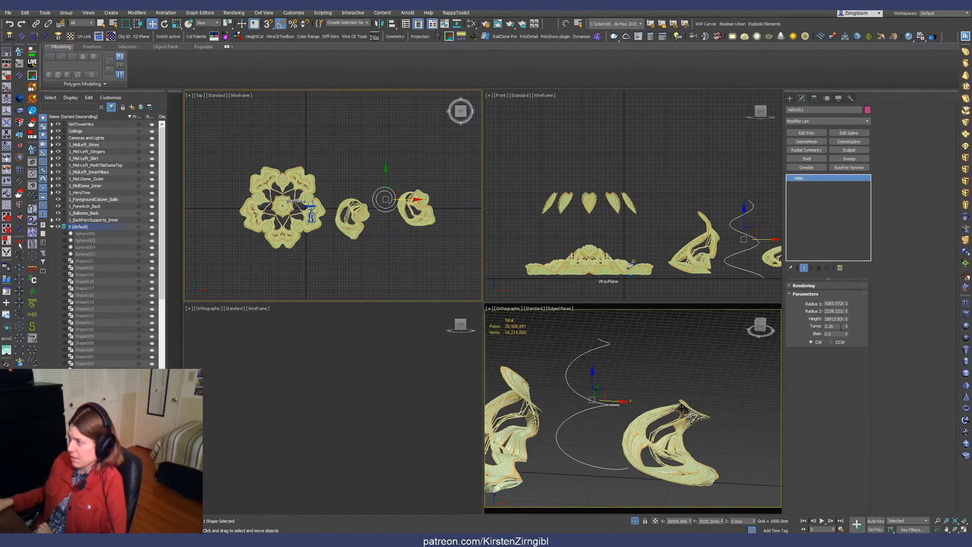
type("1.8")
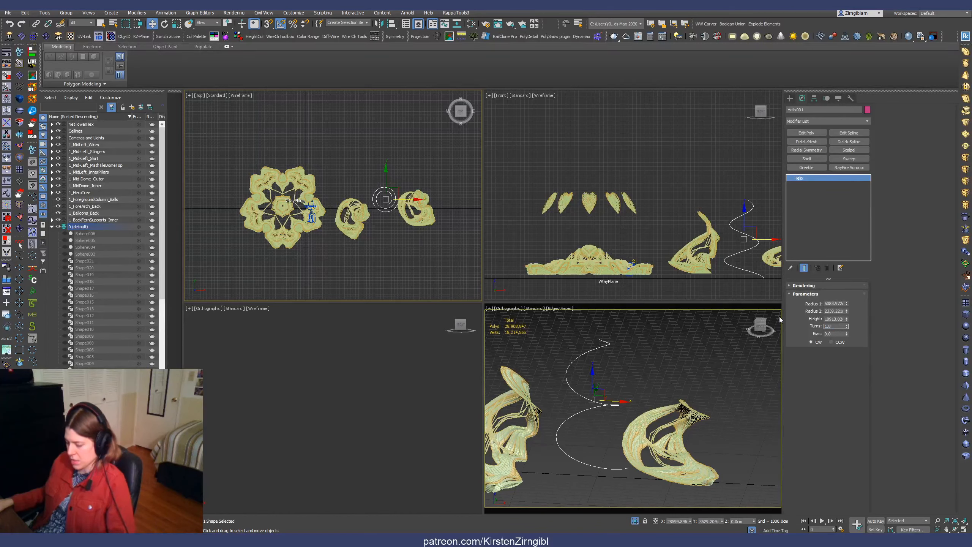
key("Return")
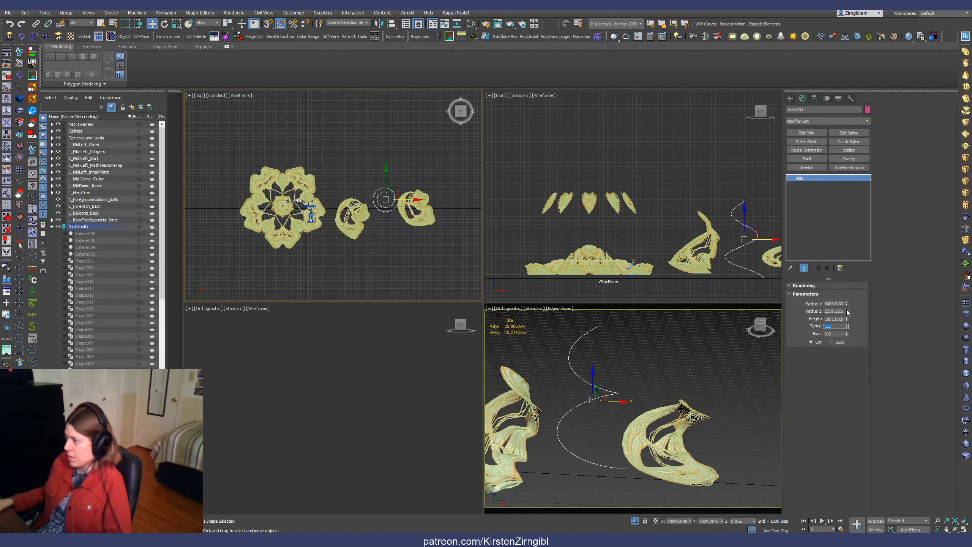
left_click_drag(846, 311, 853, 326)
Step: Clone the helix as an instance along Y in plan and reselect the original
middle_click_drag(366, 175, 358, 187)
left_click_drag(379, 199, 378, 160, "shift")
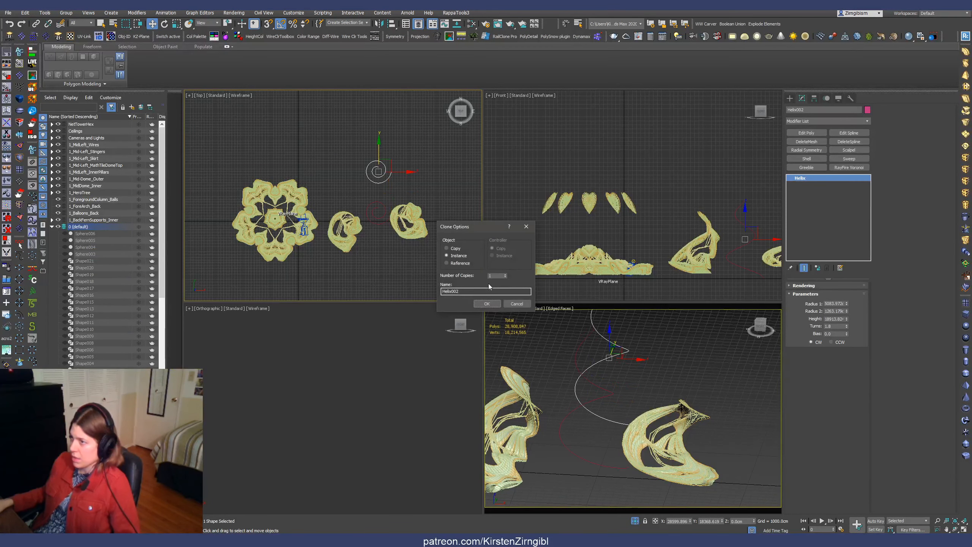
left_click(487, 303)
key("ctrl+z")
Step: Convert the original helix to an editable spline and remove the Path Deform Binding from it
right_click(378, 216)
mouse_move(417, 283)
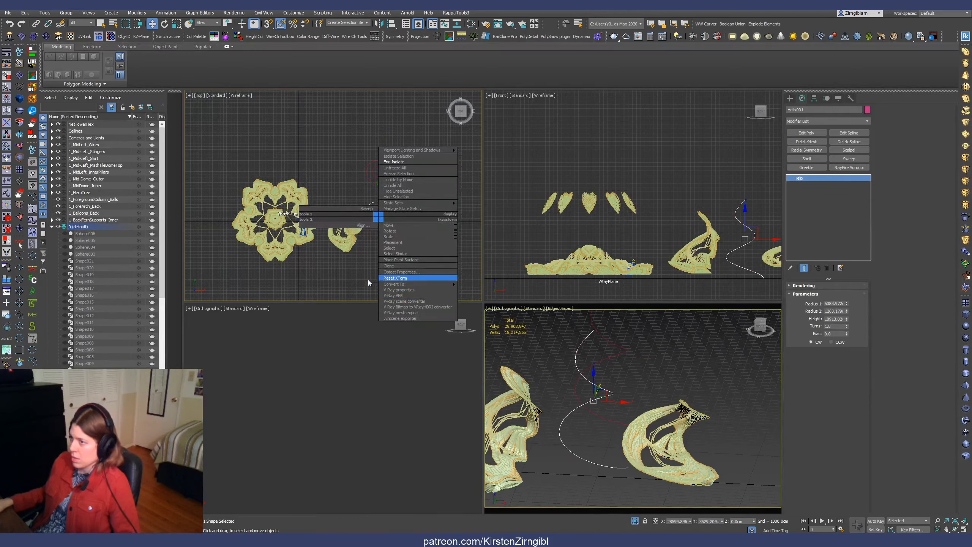
left_click(348, 284)
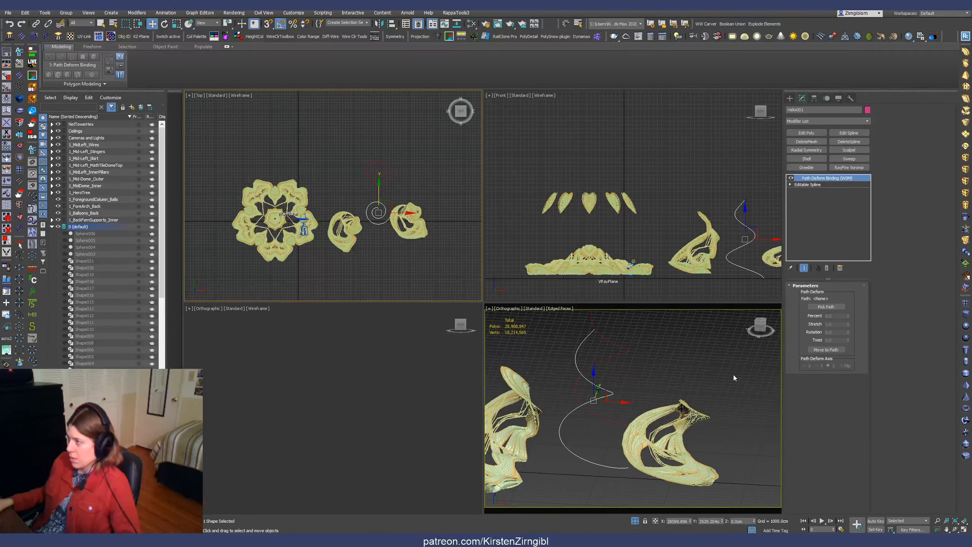
left_click(821, 306)
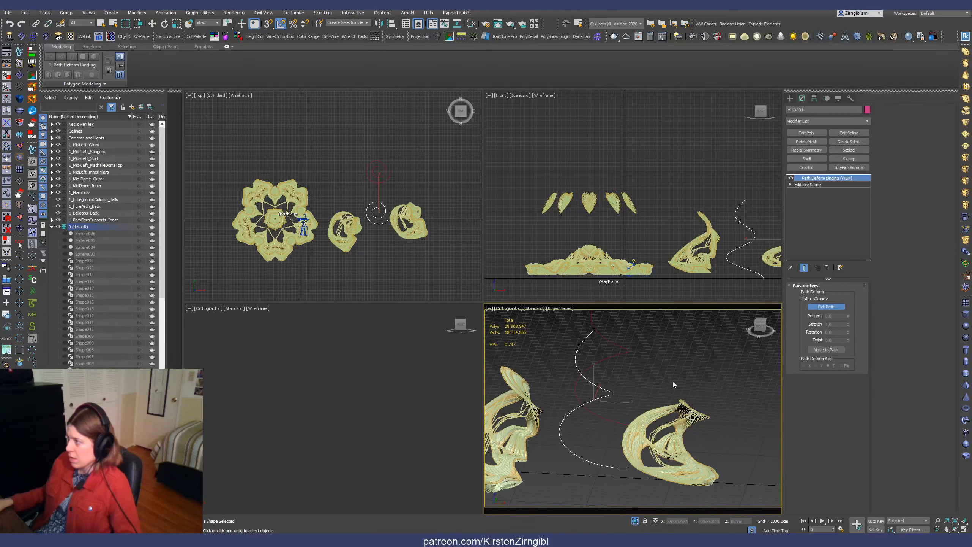
left_click(826, 267)
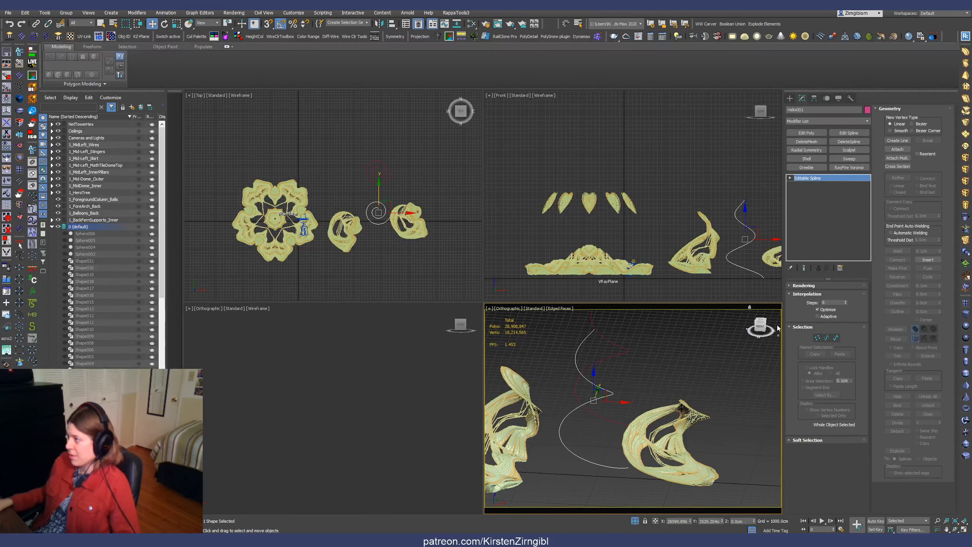
Step: Ungroup the cloned lattice group near the helix into its nested groups
left_click(688, 434)
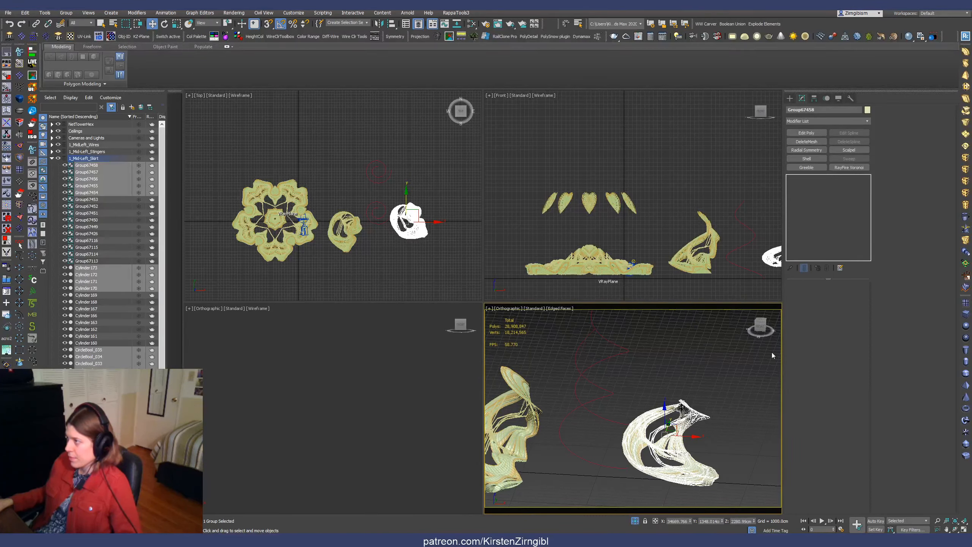
left_click(687, 361)
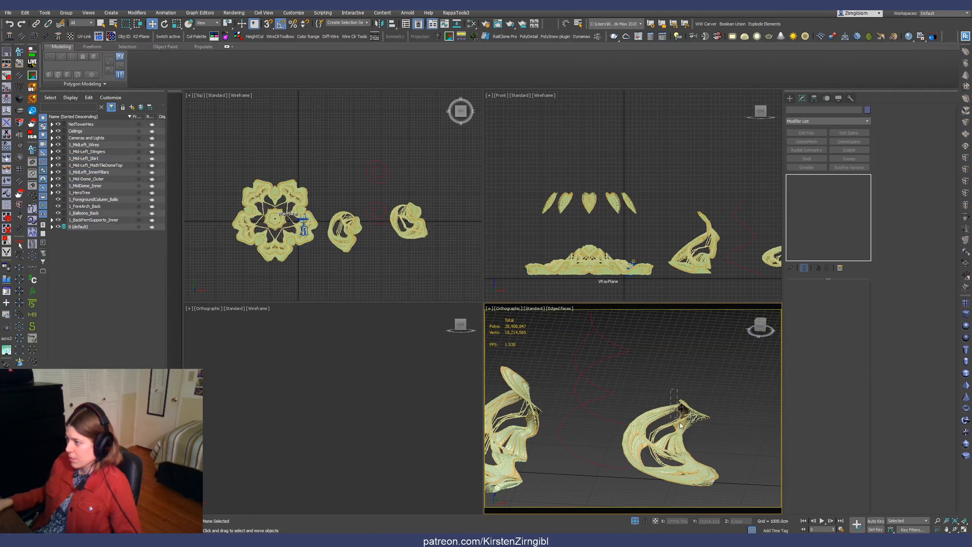
left_click(673, 409)
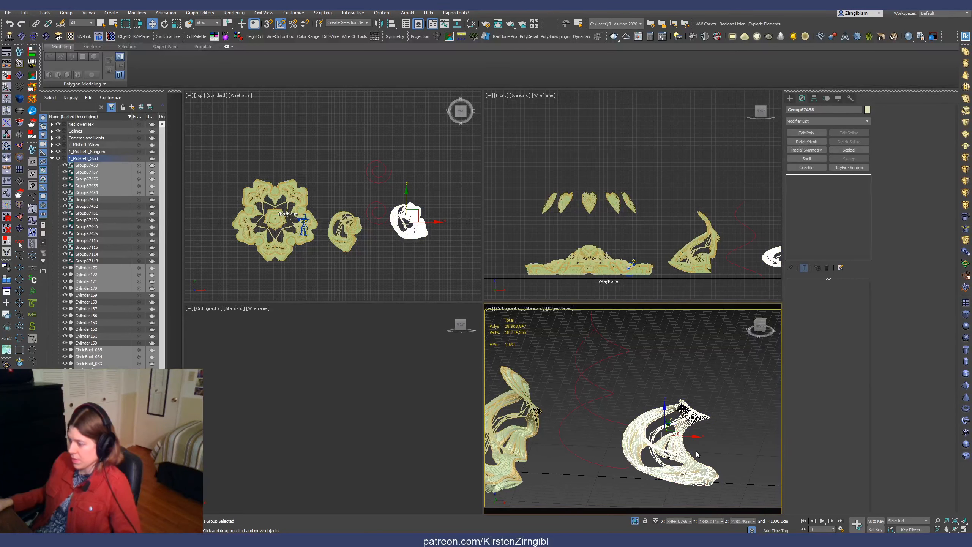
key("ctrl+shift+g")
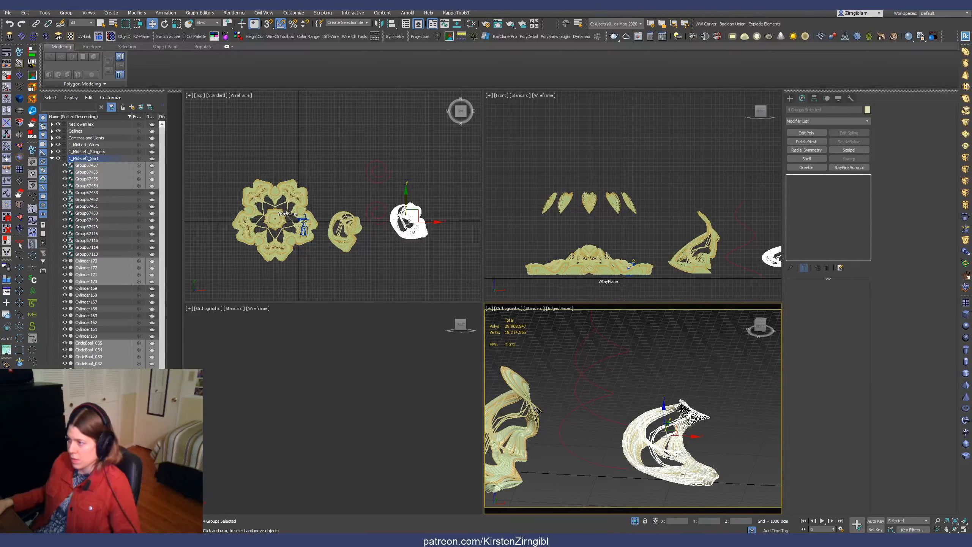
Step: Ungroup the nested lattice groups into individual objects and unlink the selected pieces
left_click(691, 384)
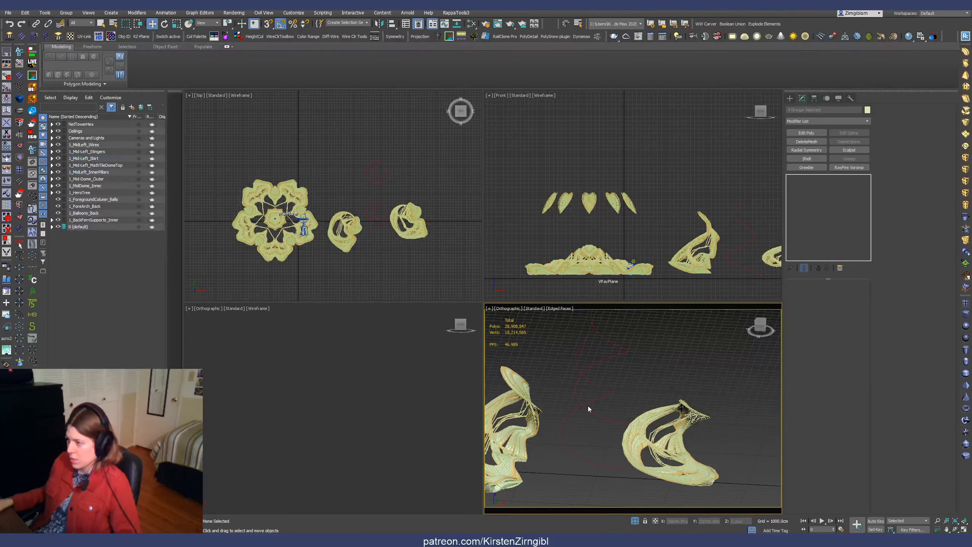
left_click(562, 429)
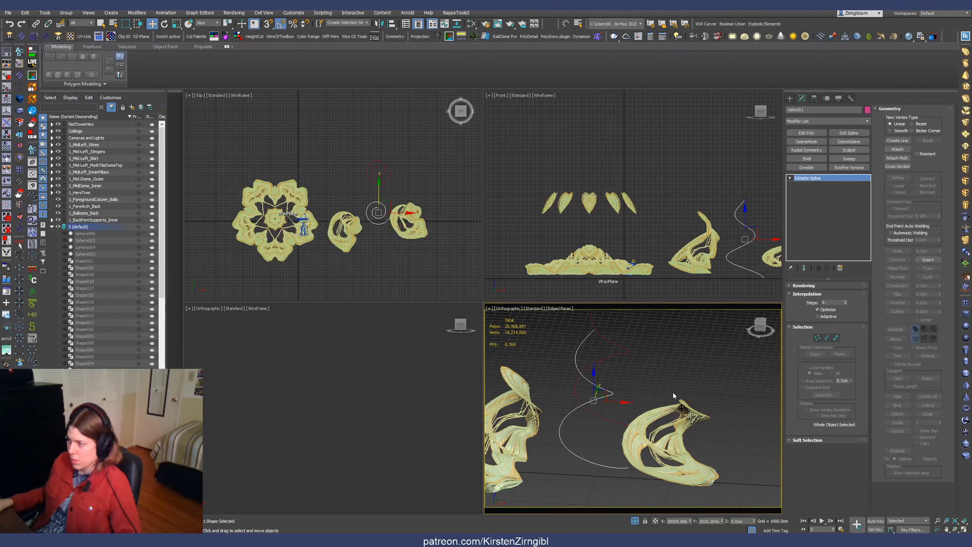
left_click(693, 444)
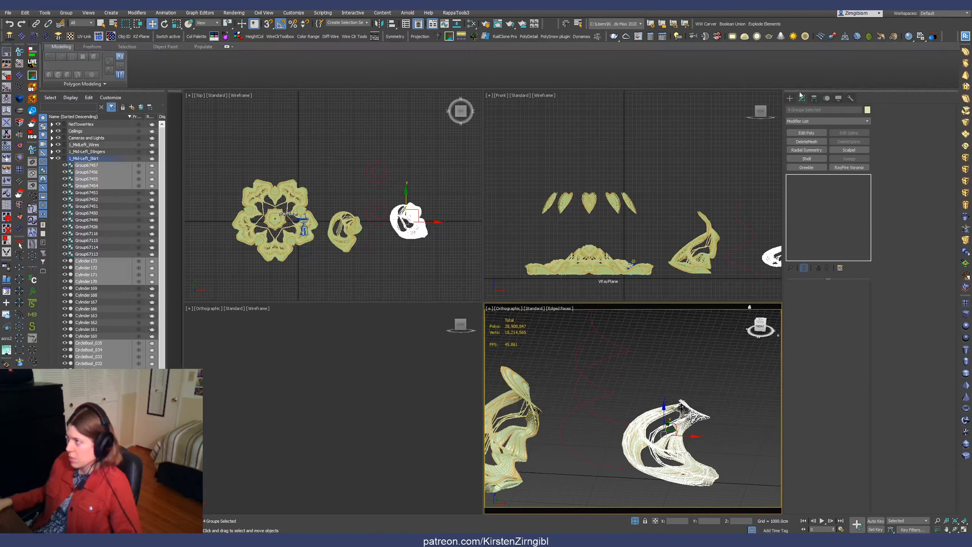
left_click(48, 24)
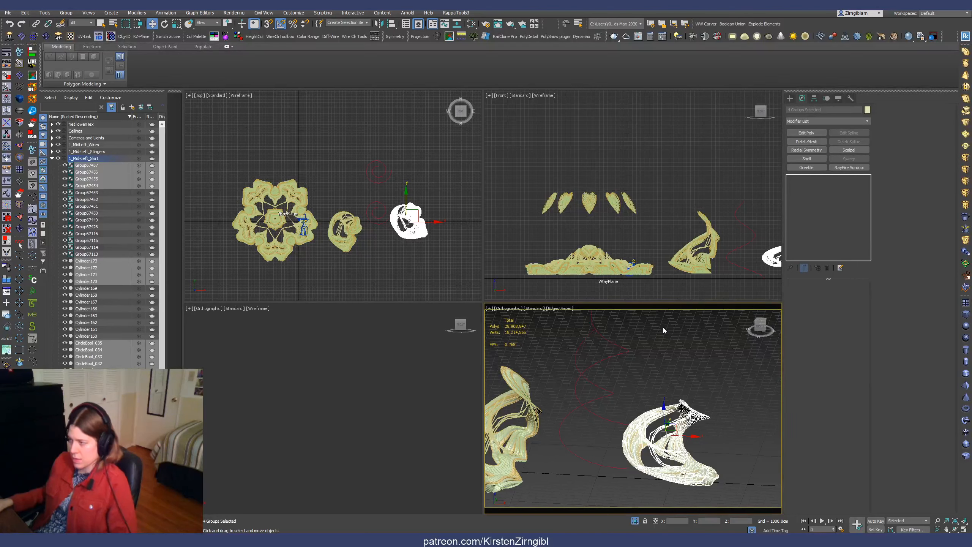
left_click(48, 24)
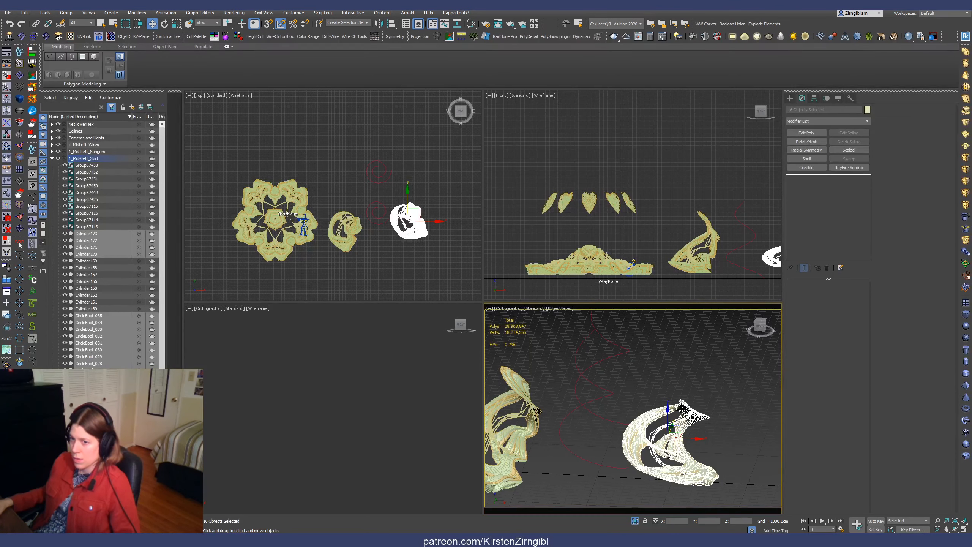
Step: Try assigning a path to the Path Deform modifier on the ungrouped pieces, and remove the modifier
left_click(846, 294)
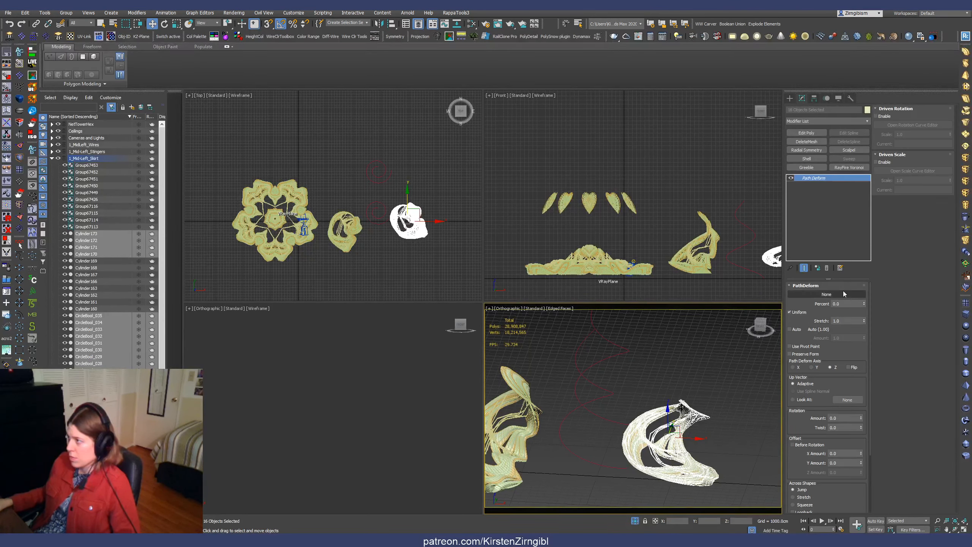
left_click(827, 268)
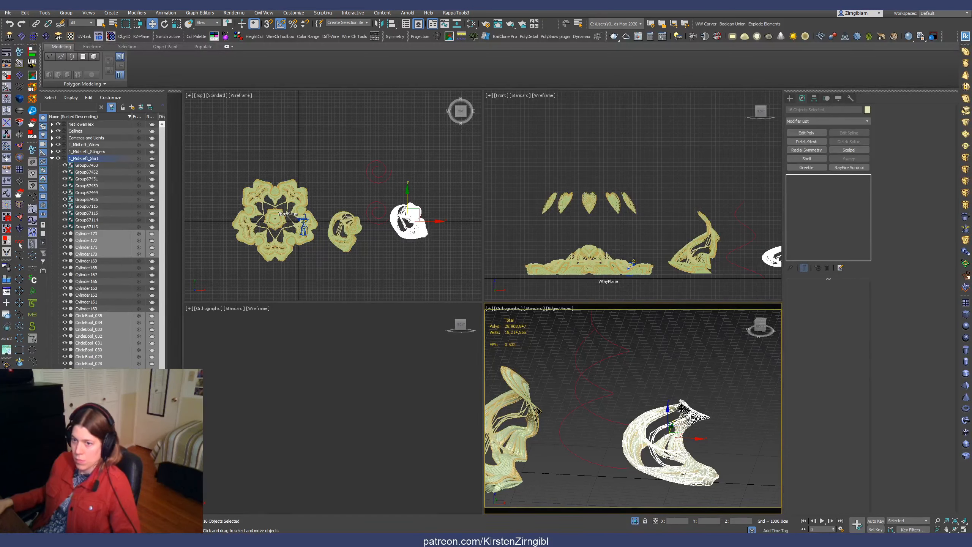
Step: Try deforming the ungrouped pieces along the helix with the restored Path Deform modifier, and discard the modifier
key("ctrl+z")
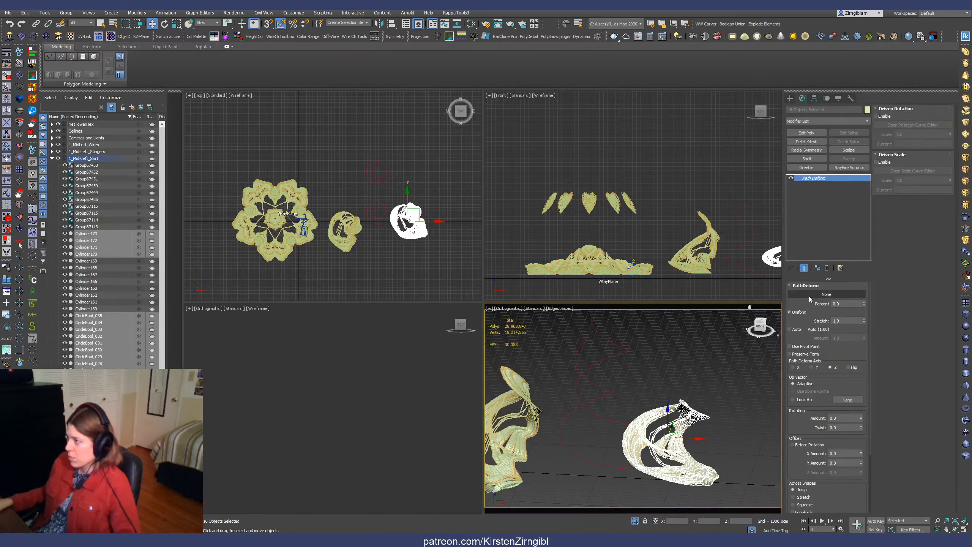
left_click(809, 295)
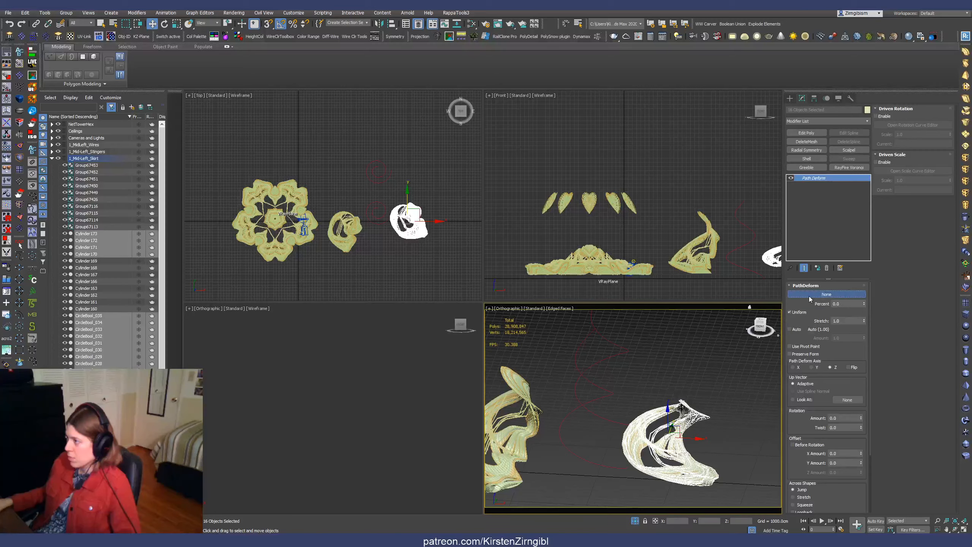
left_click(560, 441)
middle_click_drag(692, 344, 659, 349, "alt")
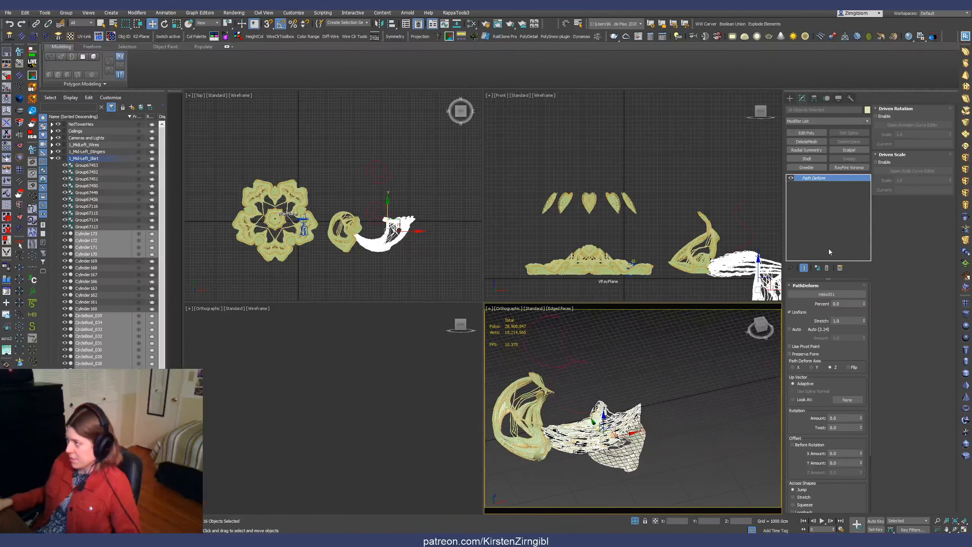
left_click(827, 268)
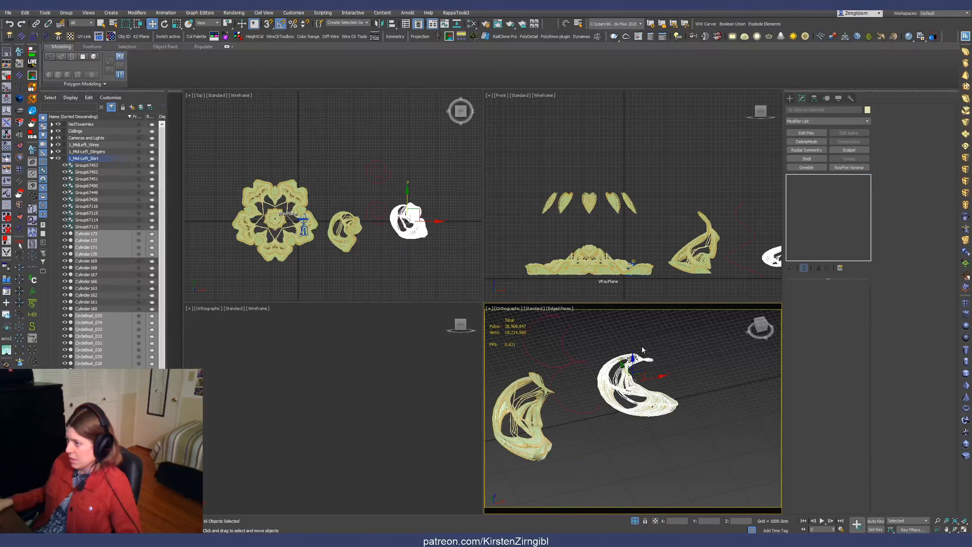
Step: Clone the ungrouped lattice pieces and place the copy below the originals in the top view
middle_click(362, 216)
left_click_drag(406, 191, 406, 248, "shift")
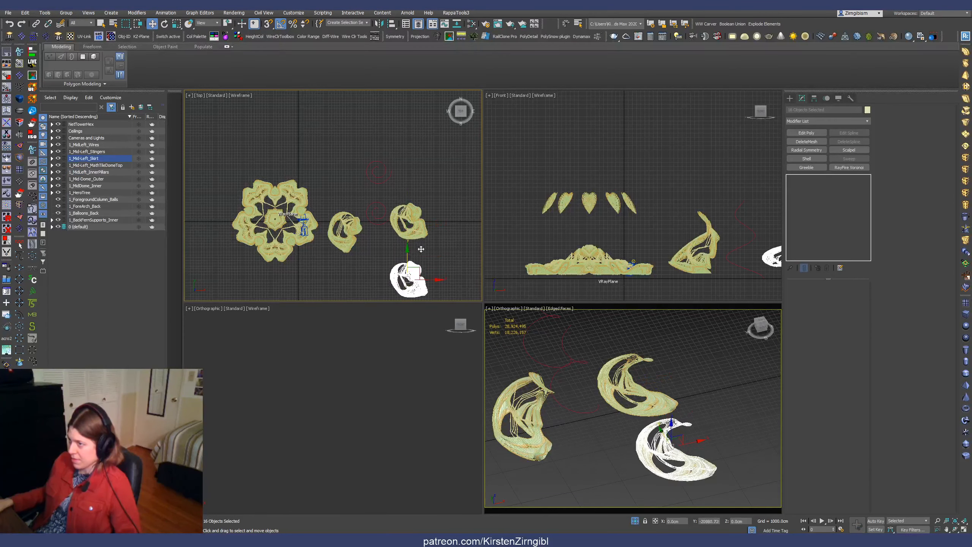
left_click(487, 305)
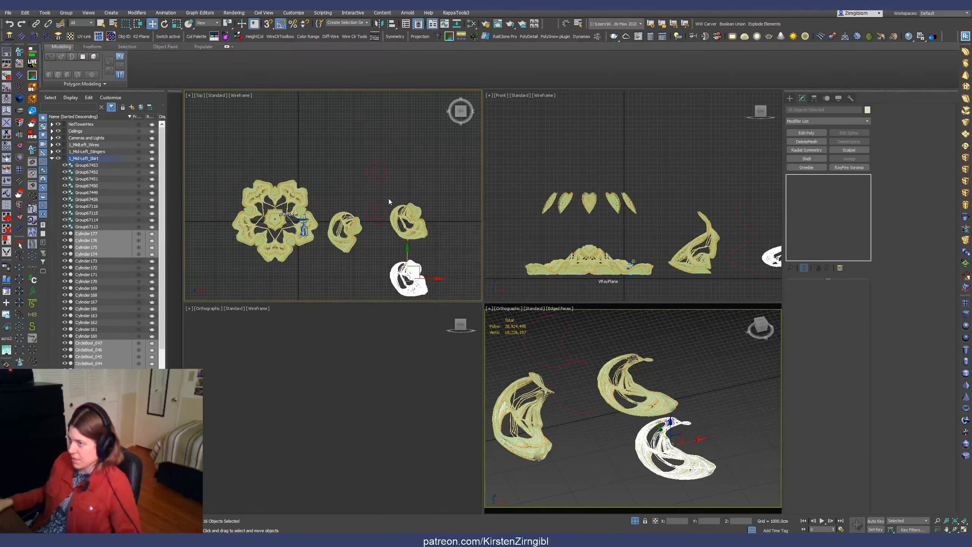
Step: Select the original lattice pieces beside the helix and scale them down uniformly
left_click(423, 231)
scroll(414, 222, "up", 3)
key("r")
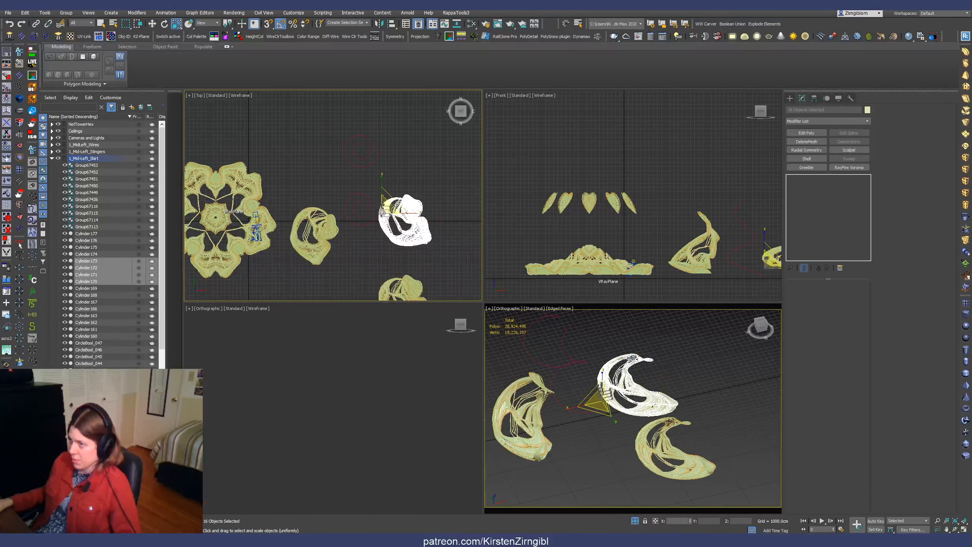
left_click_drag(381, 210, 359, 239)
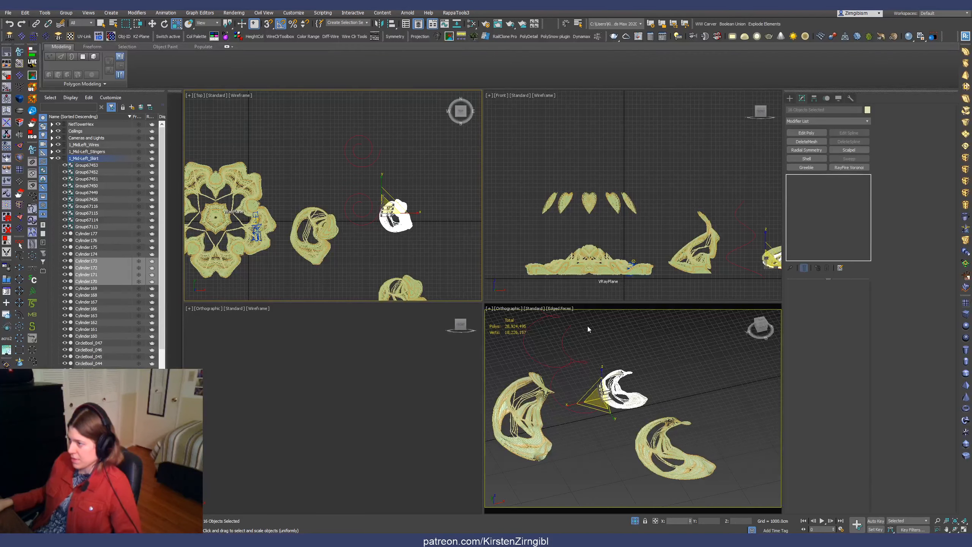
scroll(576, 345, "up", 6)
mouse_move(572, 372)
middle_mouse_down("alt")
mouse_move(561, 353)
mouse_move(568, 368)
middle_mouse_up("alt")
key("ctrl+z")
middle_click_drag(663, 384, 616, 370)
left_click_drag(577, 440, 570, 479)
Step: Group the scaled-down lattice pieces into a single group
middle_click_drag(428, 218, 409, 240)
scroll(409, 240, "up", 2)
key("ctrl+g")
left_click(493, 284)
left_click_drag(433, 175, 435, 199)
key("w")
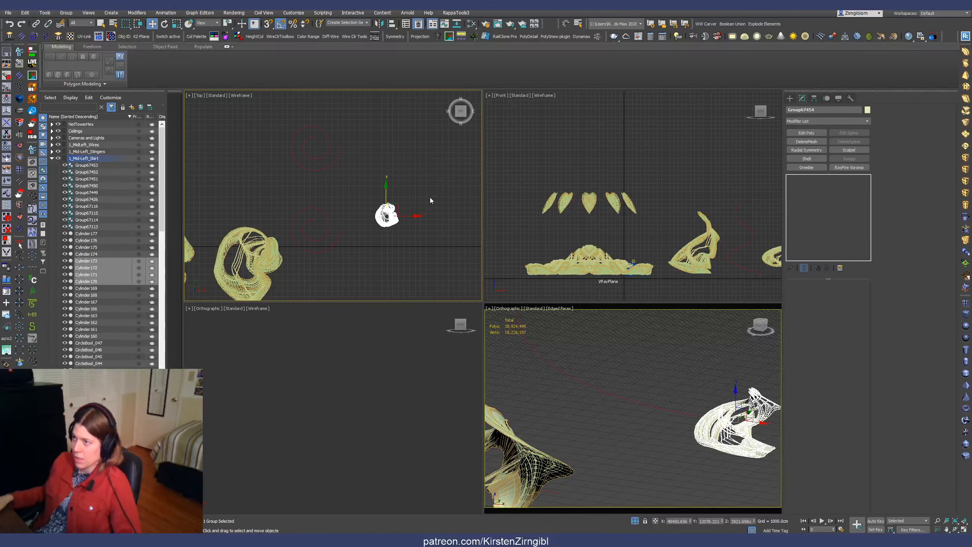
Step: Try moving the small lattice group toward the helix, and undo the move
middle_click_drag(430, 198, 377, 215)
left_click_drag(408, 194, 368, 231)
key("ctrl+z")
Step: Convert the small lattice group to editable poly and reset its XForm
key("Insert")
middle_click_drag(675, 362, 648, 362)
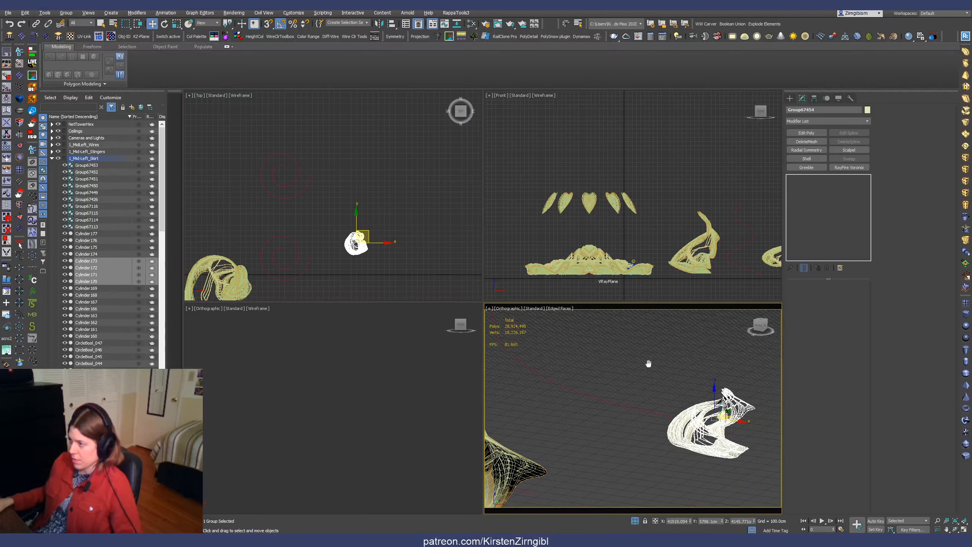
right_click(690, 411)
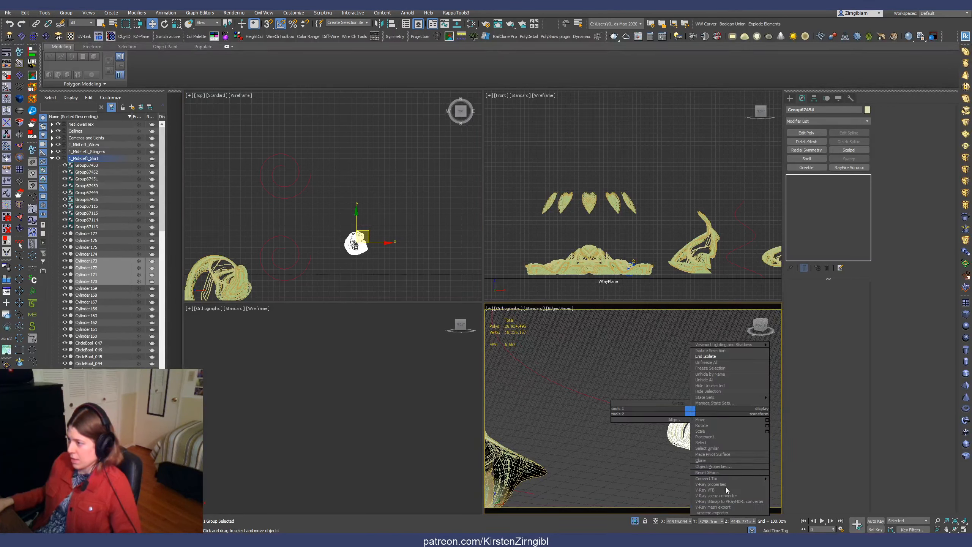
mouse_move(704, 478)
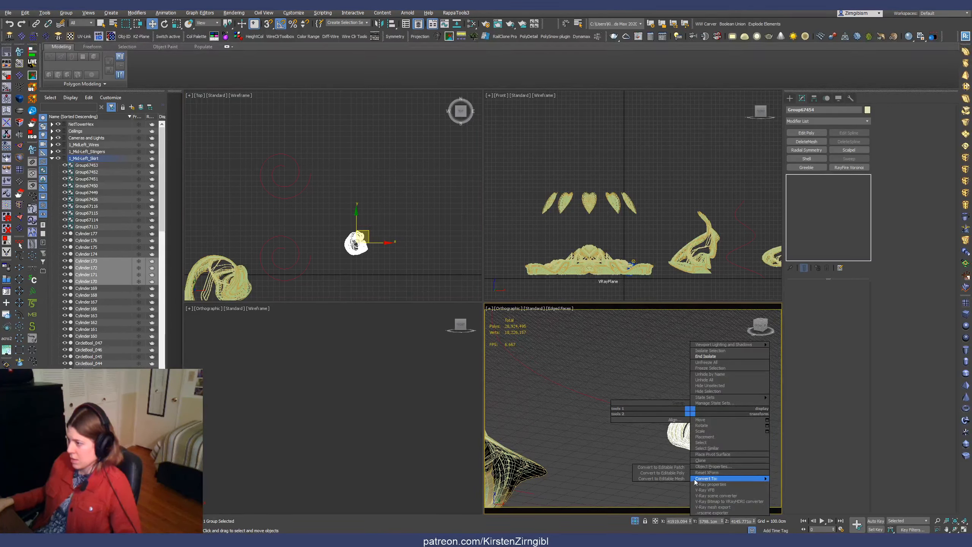
left_click(675, 471)
right_click(675, 471)
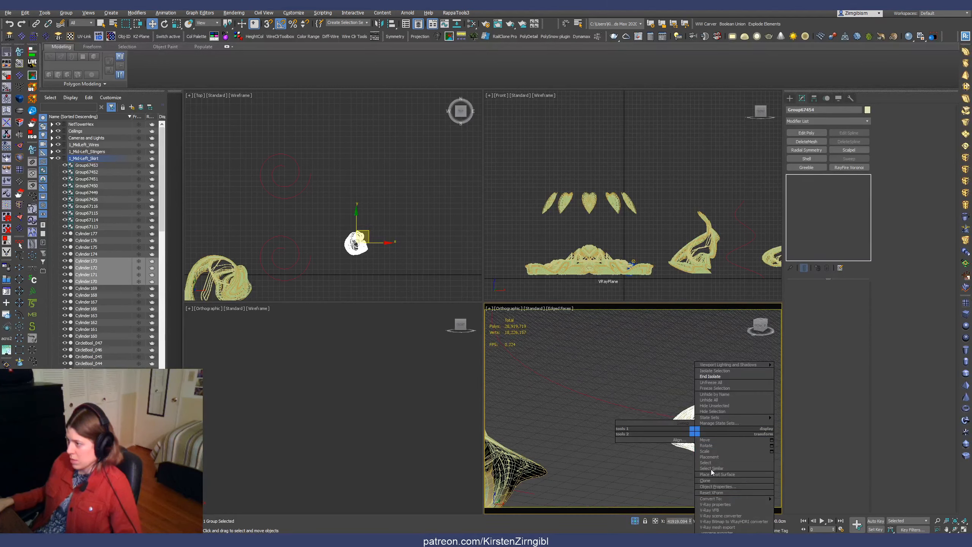
left_click(714, 498)
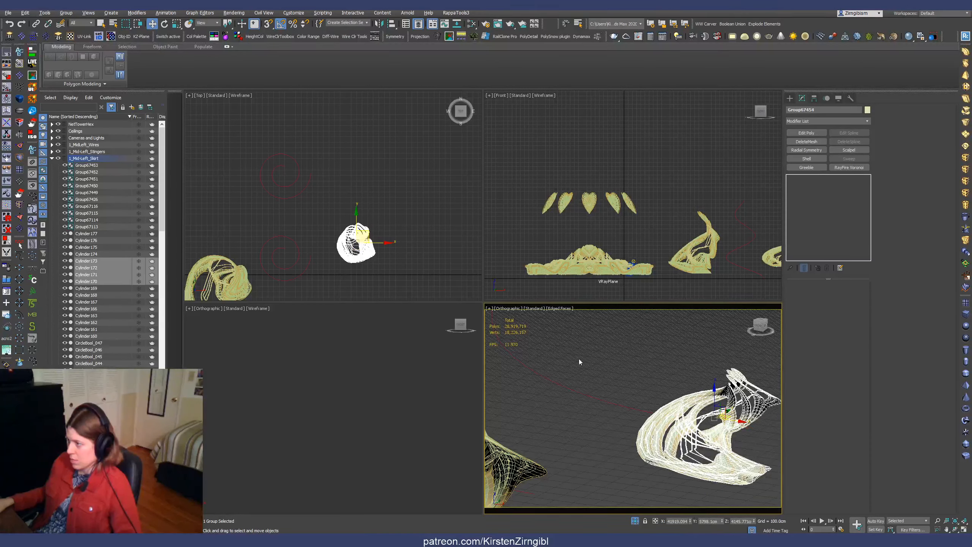
Step: Try scaling the lattice group down uniformly to 34 percent and resetting its XForm
left_click(404, 242)
left_click_drag(313, 215, 368, 314)
key("r")
key("r")
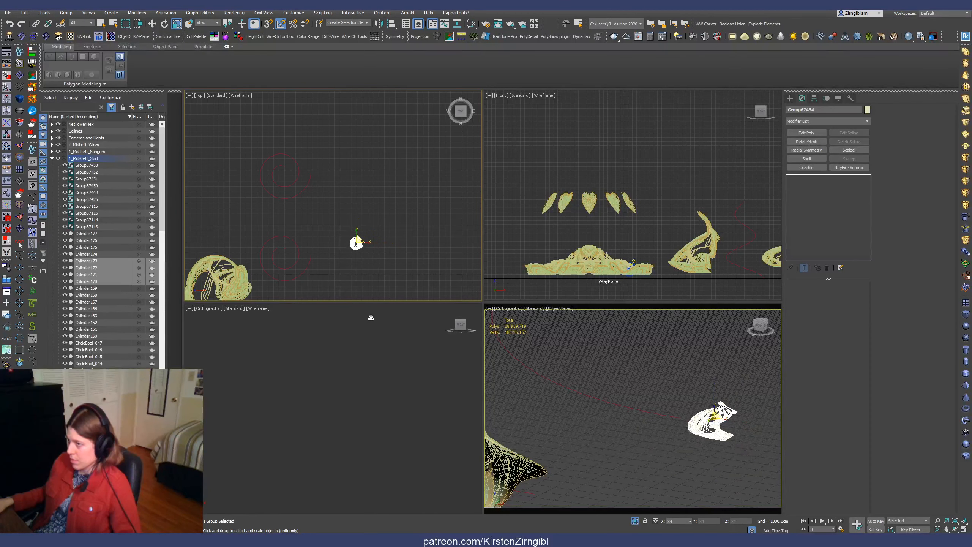
right_click(352, 243)
left_click(365, 301)
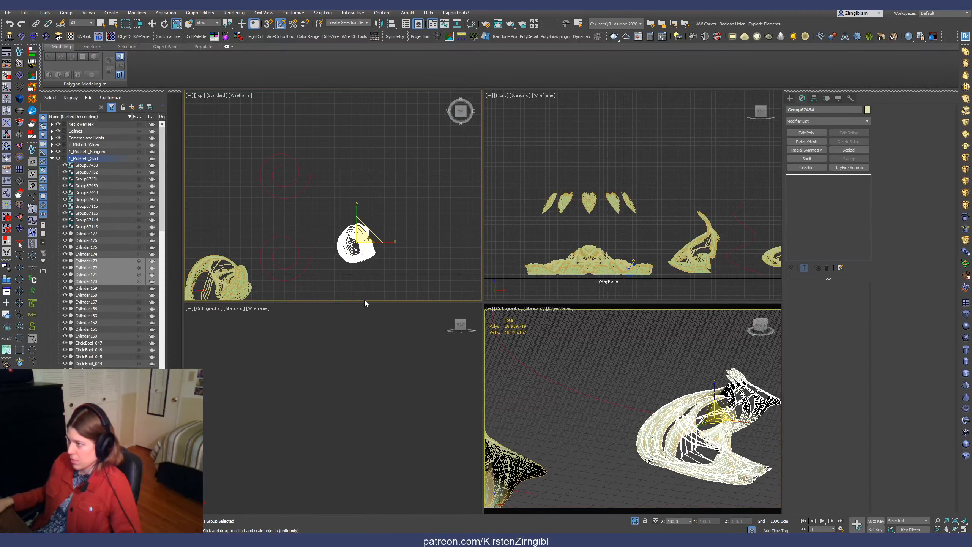
key("r")
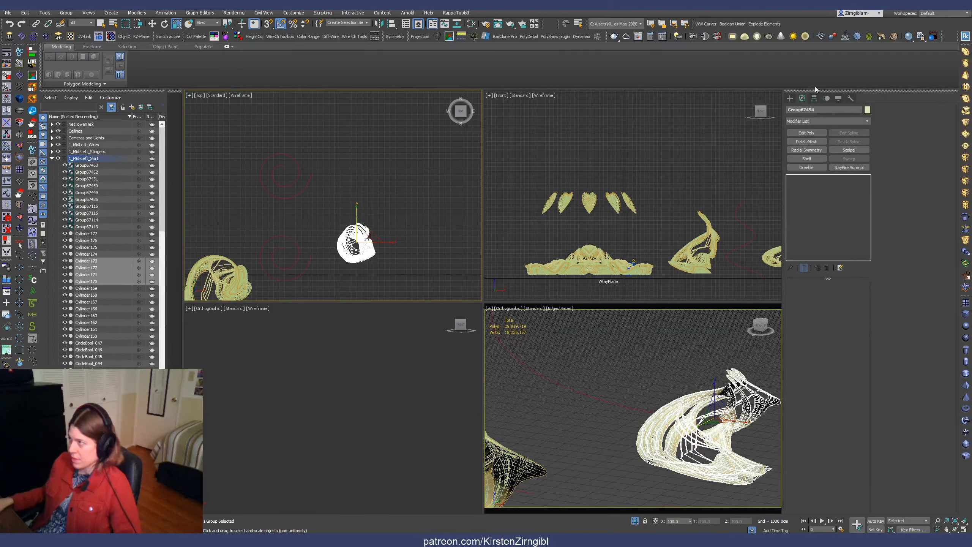
Step: Rescale only the selected group's world units by a factor of 0.5 and move it back beside the helix
left_click(851, 98)
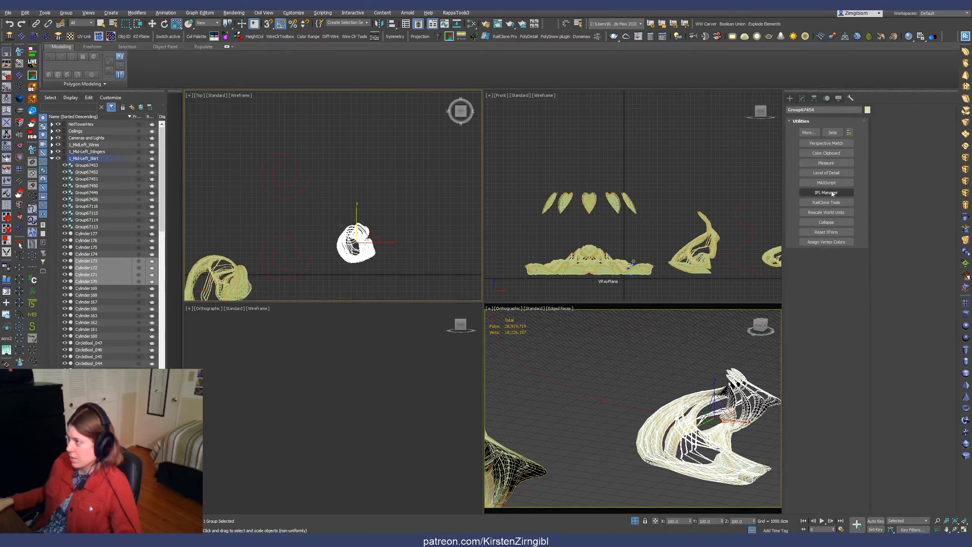
left_click(829, 212)
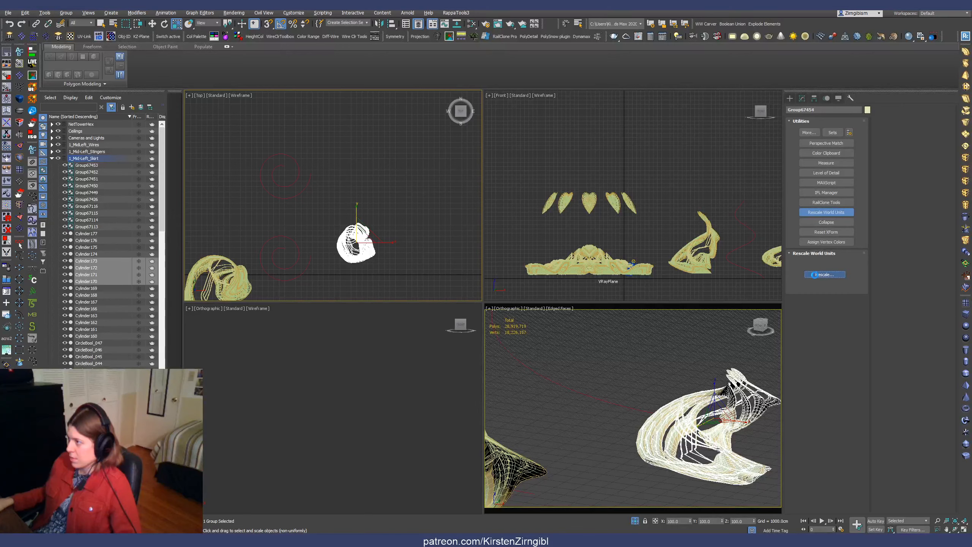
left_click(816, 276)
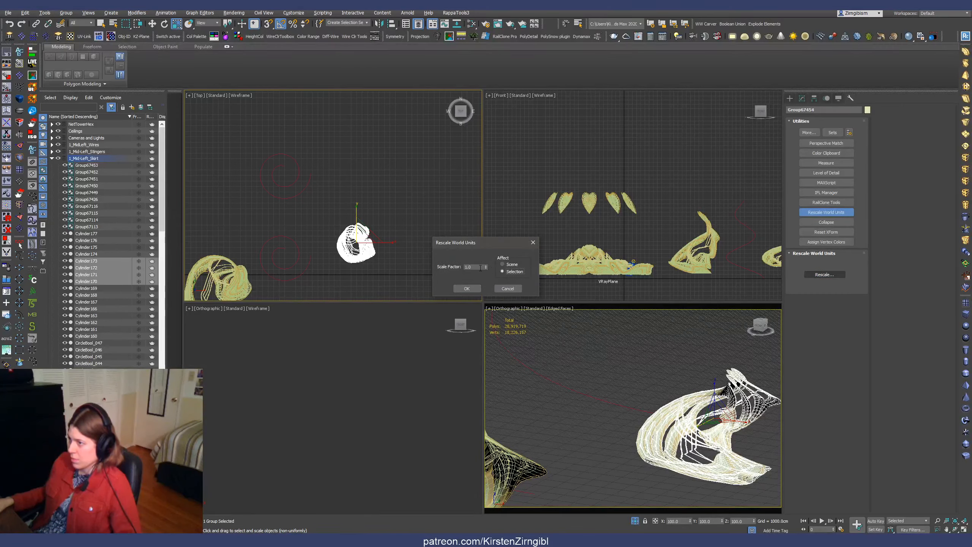
type(".5")
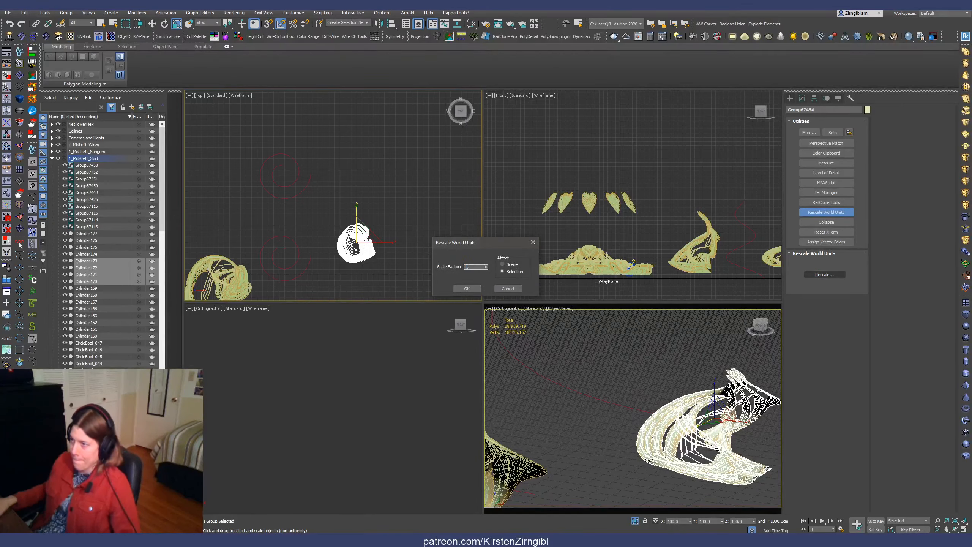
left_click(471, 288)
key("w")
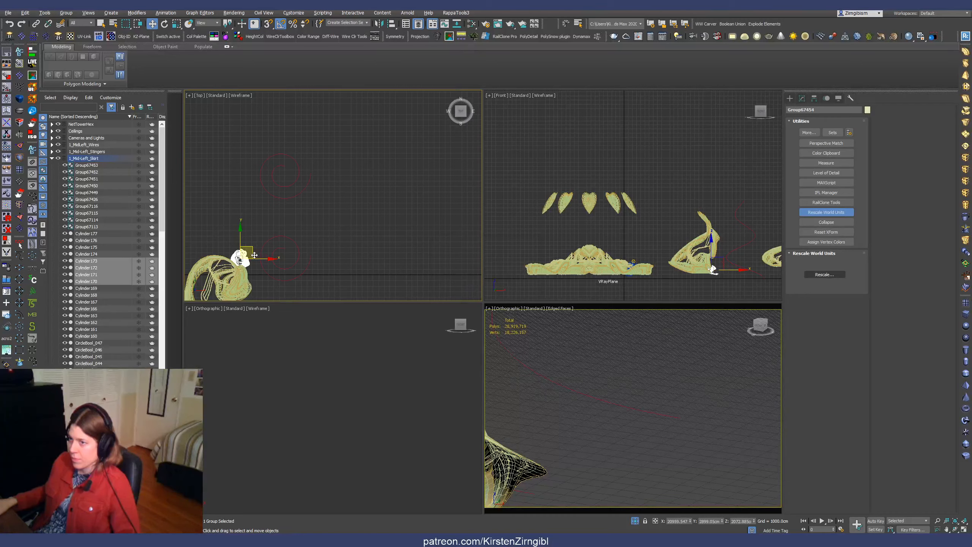
left_click_drag(254, 254, 359, 240)
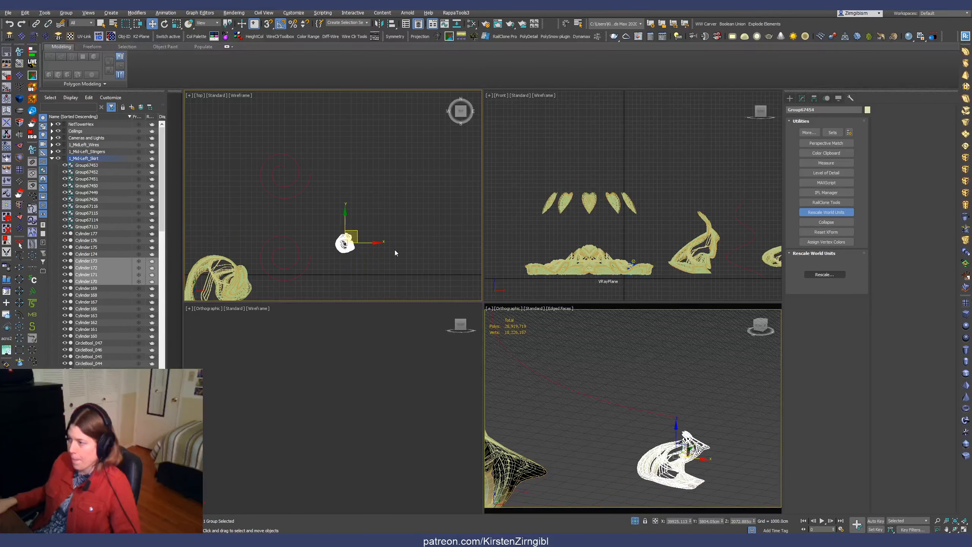
Step: Reset the XForm of the rescaled lattice group and move it closer to the helix in the top view
left_click(802, 98)
right_click(333, 241)
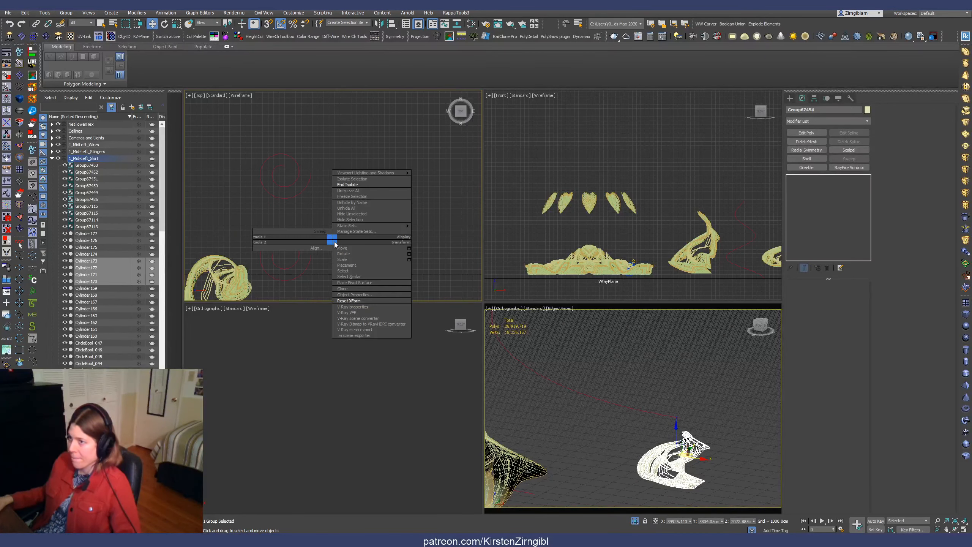
left_click(348, 301)
middle_click_drag(354, 229, 374, 217)
left_click_drag(375, 217, 348, 226)
Step: Move the cloned ungrouped pieces up and away from the lattice group in the front view
middle_click_drag(633, 203, 496, 183)
scroll(659, 227, "up", 2)
scroll(660, 227, "up", 2)
left_click_drag(613, 258, 633, 200)
key("r")
left_click(683, 222)
key("w")
left_click_drag(599, 260, 686, 210)
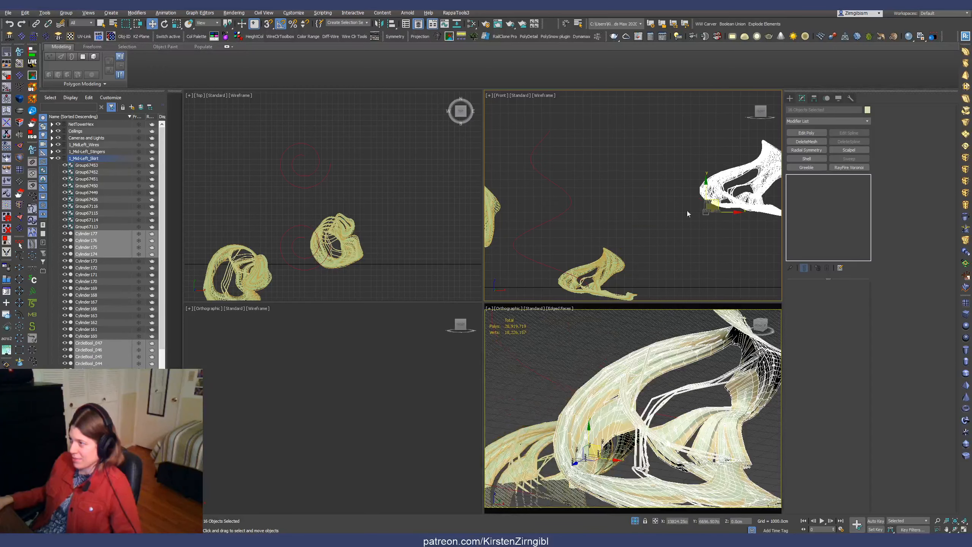
Step: Reset the XForm of the lattice group beside the helix and rescale the selection's world units by 1.33
left_click(627, 271)
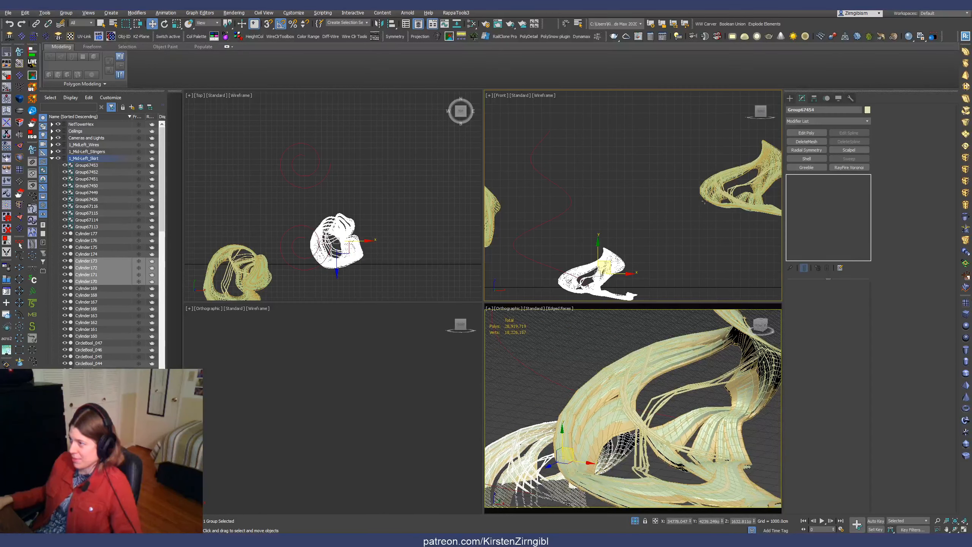
right_click(617, 257)
left_click(628, 315)
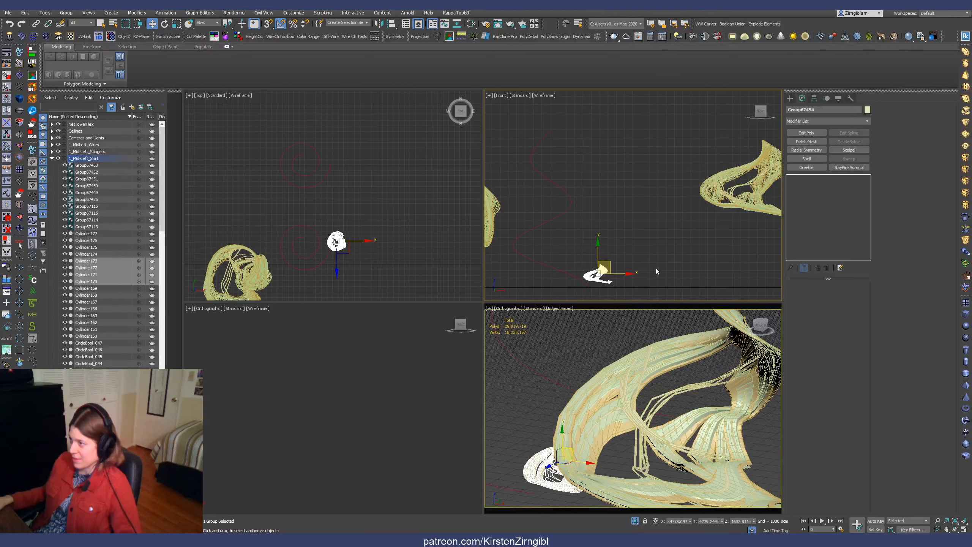
left_click(849, 98)
left_click(822, 274)
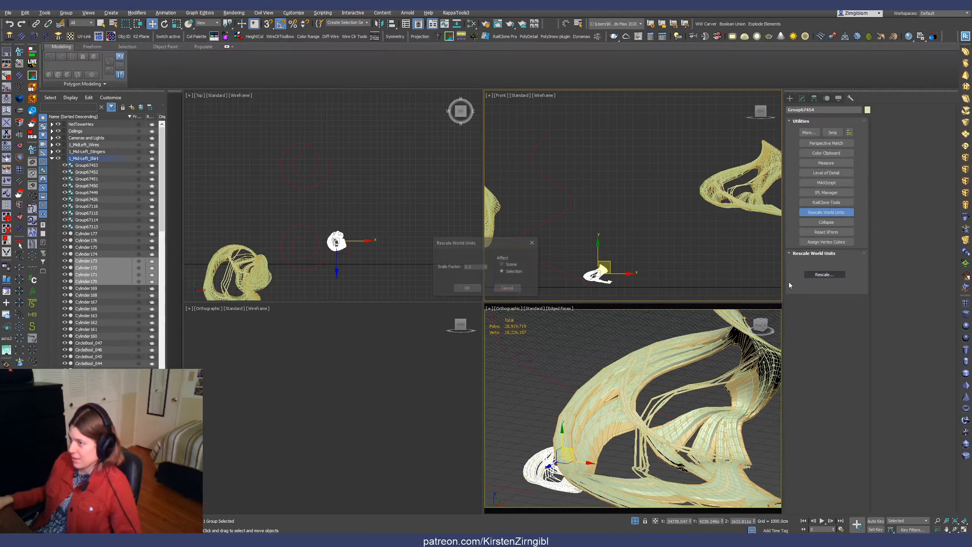
type("1.33")
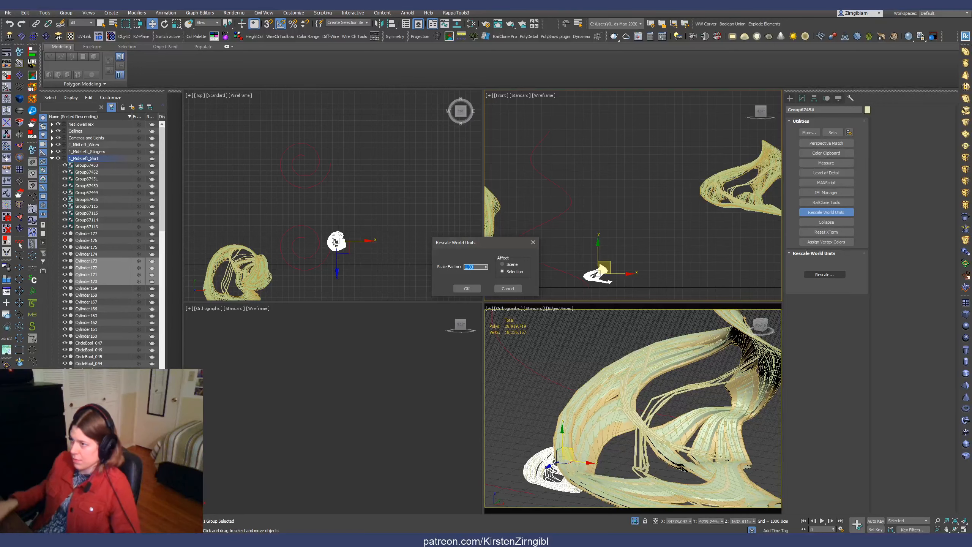
left_click(468, 288)
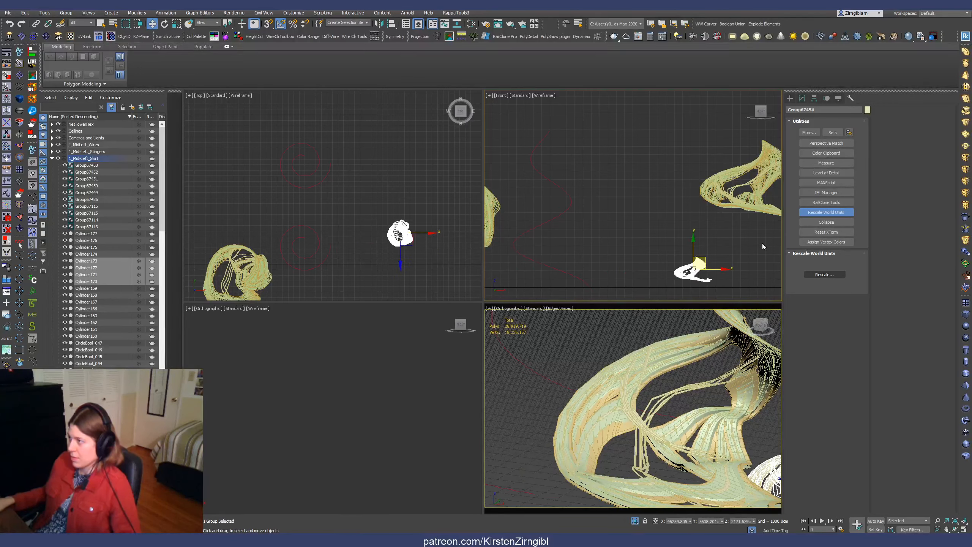
Step: Enlarge the selected lattice group further with Rescale World Units and reset its XForm again
left_click(840, 274)
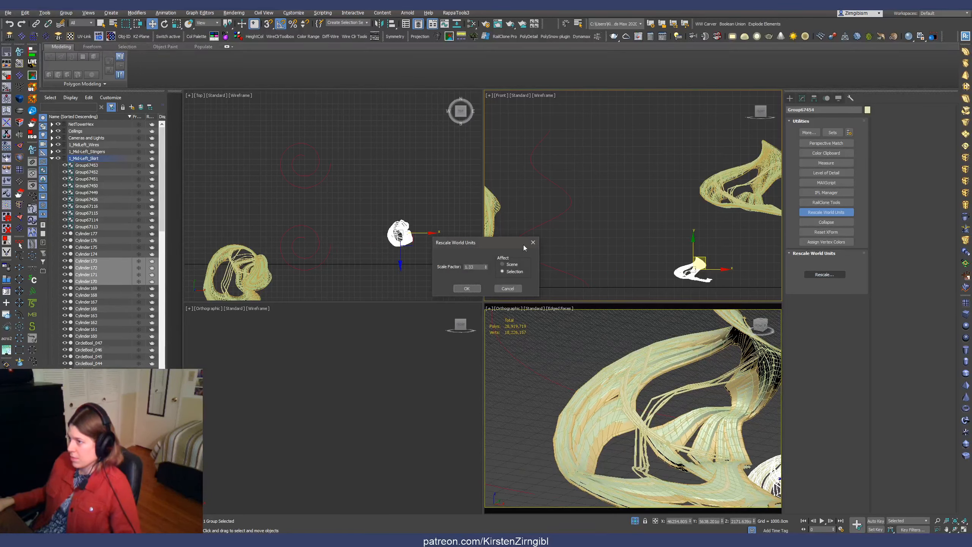
type("1.")
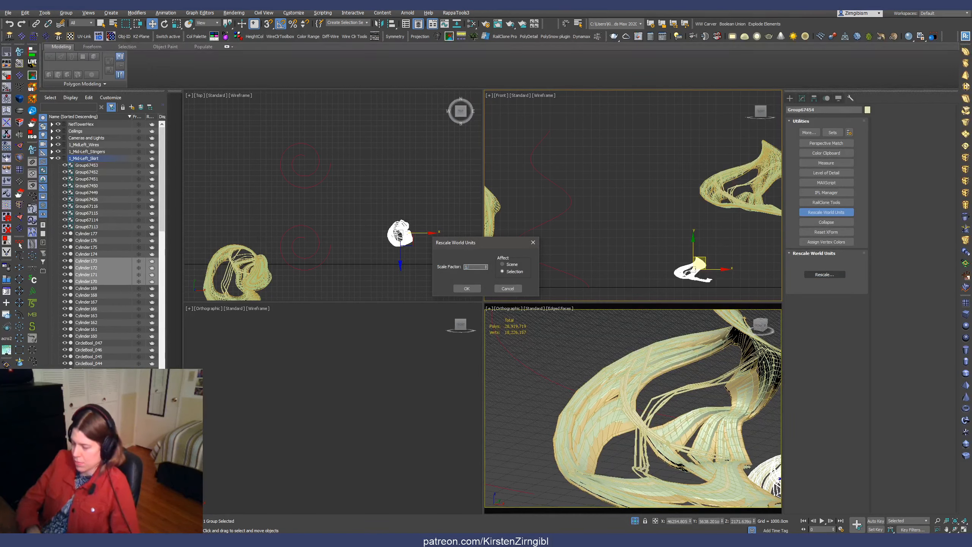
left_click(467, 288)
scroll(610, 220, "down", 4)
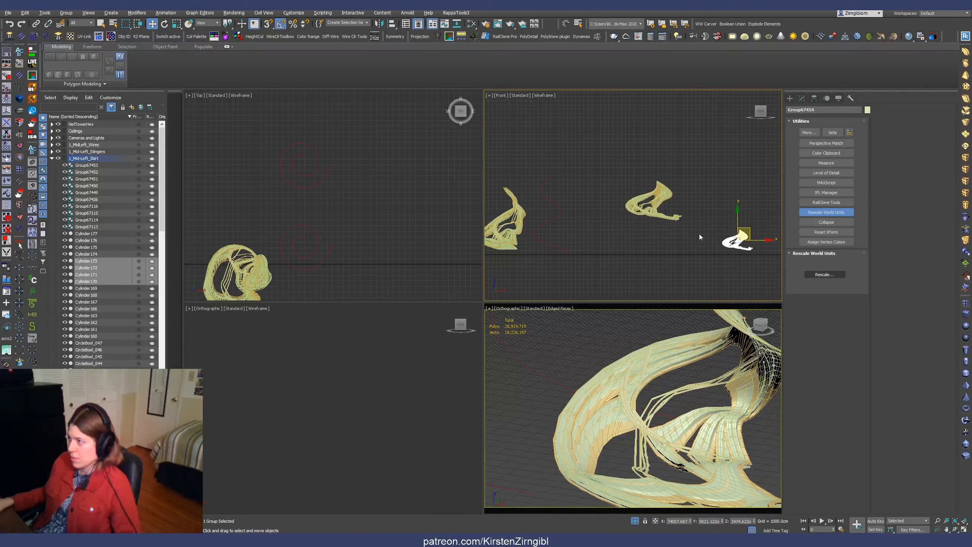
right_click(739, 240)
left_click(744, 295)
Step: Move the enlarged lattice group back beside the helix in the front view
left_click_drag(744, 226, 576, 237)
key("ctrl+z")
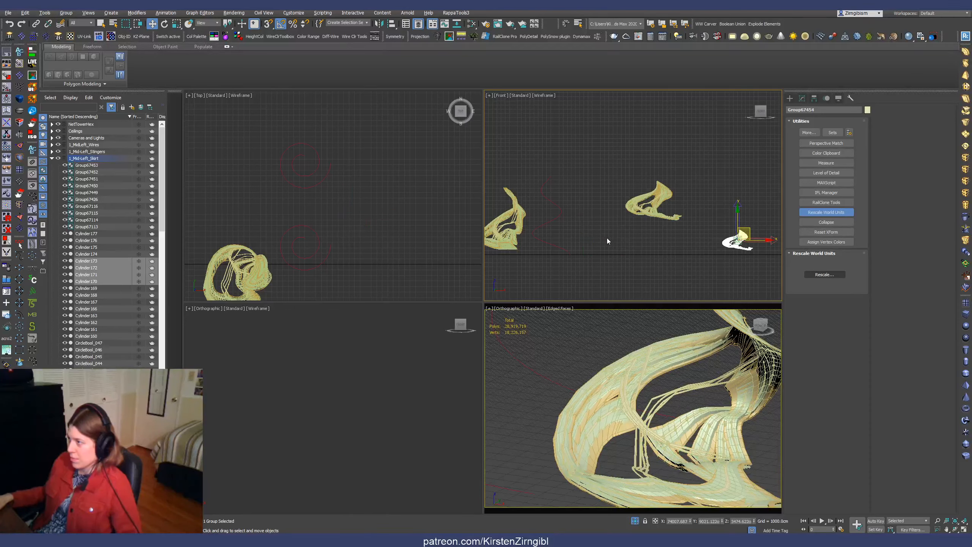
left_click_drag(744, 232, 589, 249)
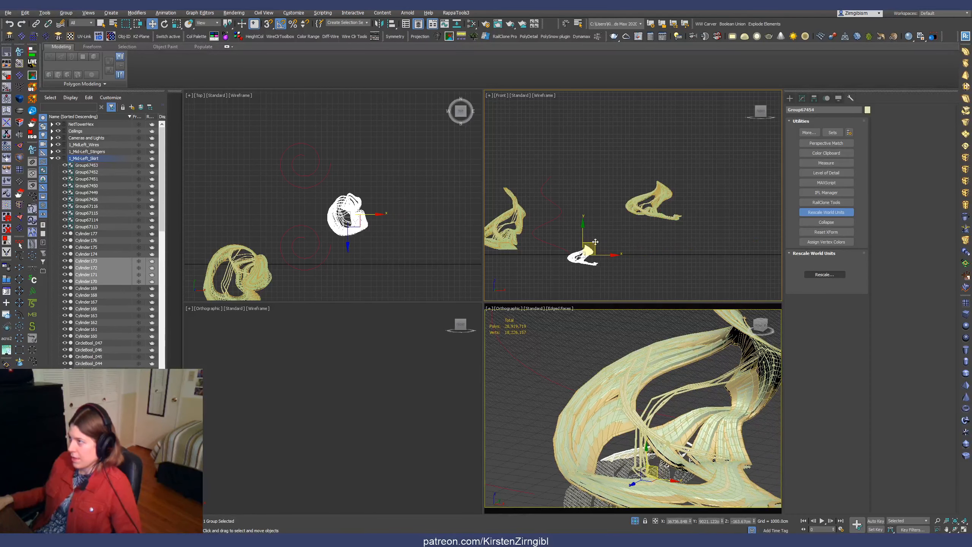
Step: Ungroup the small white lattice group beside the helix and select all of its pieces in the front view
left_click(789, 98)
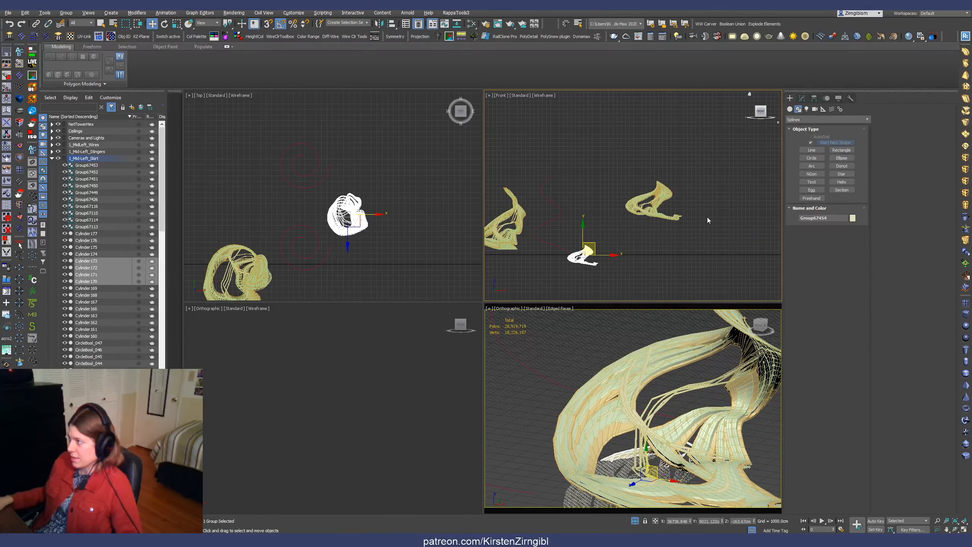
left_click(658, 267)
left_click(581, 247)
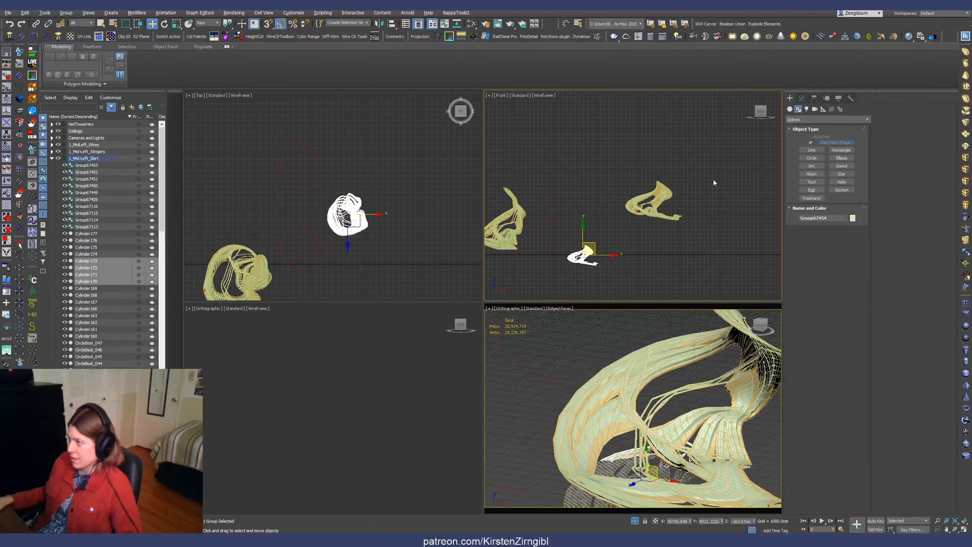
left_click(801, 98)
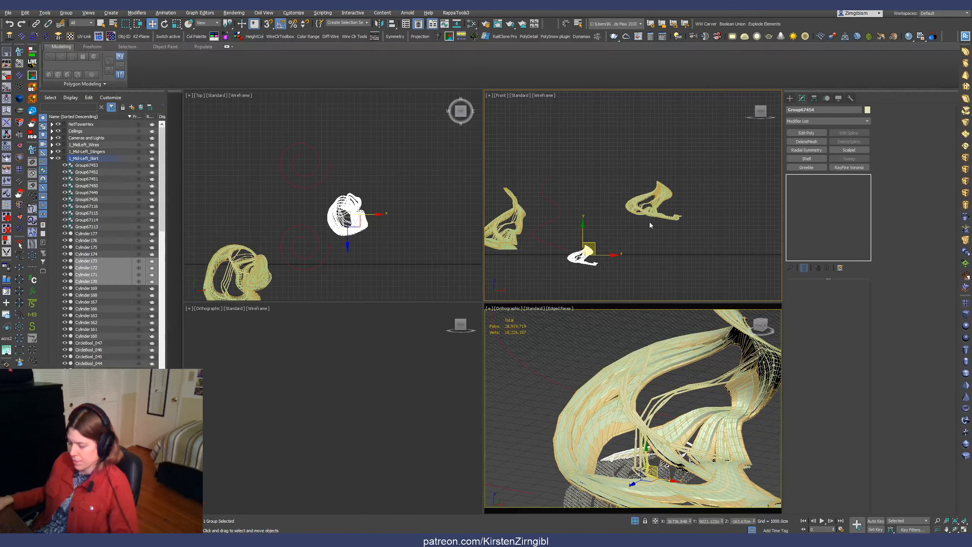
key("ctrl+shift+g")
left_click(628, 255)
left_click_drag(576, 227, 609, 261)
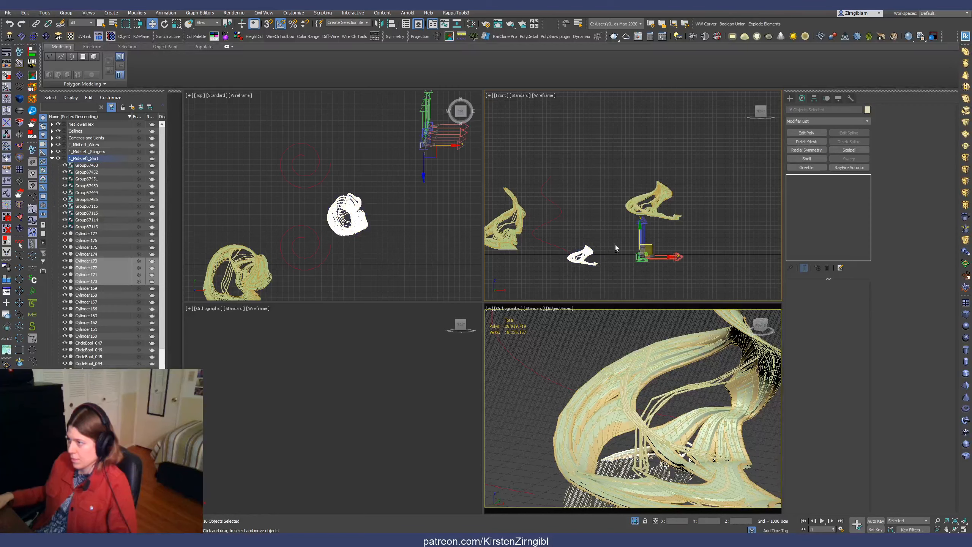
Step: Move the pivots of the selected lattice pieces to the base of the lattice in the front view
key("x")
key("x")
scroll(584, 247, "down", 3)
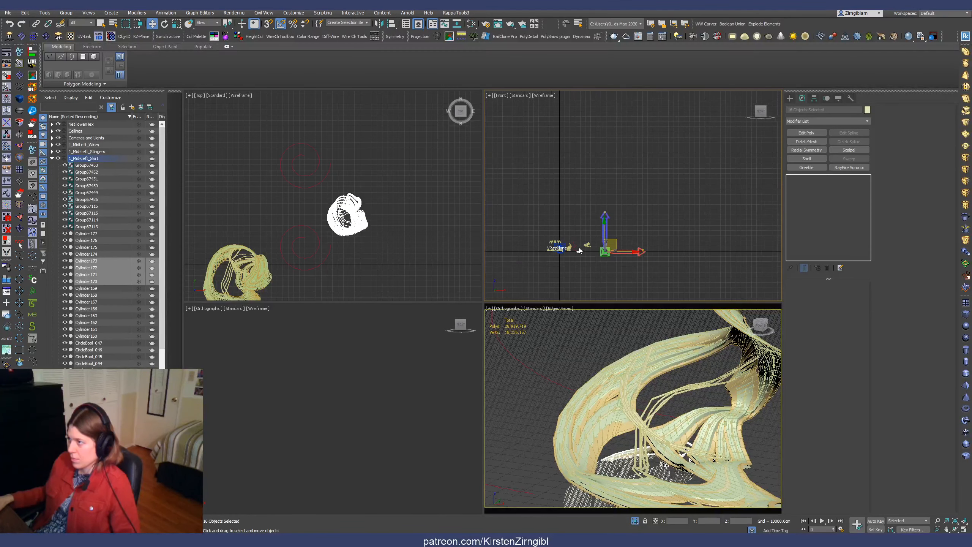
left_click_drag(696, 271, 591, 269)
scroll(570, 261, "up", 5)
scroll(570, 253, "up", 4)
key("Insert")
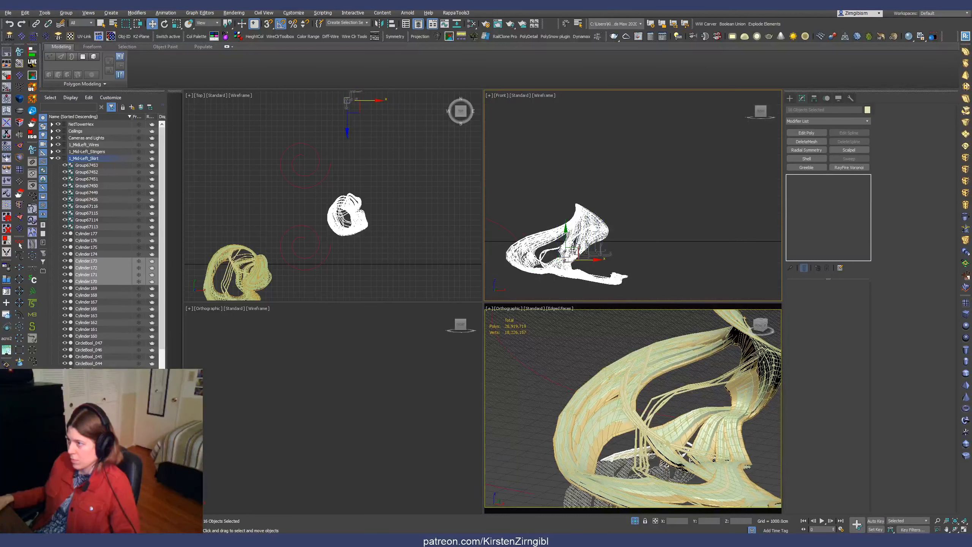
middle_click_drag(567, 249, 614, 258)
scroll(626, 258, "down", 6)
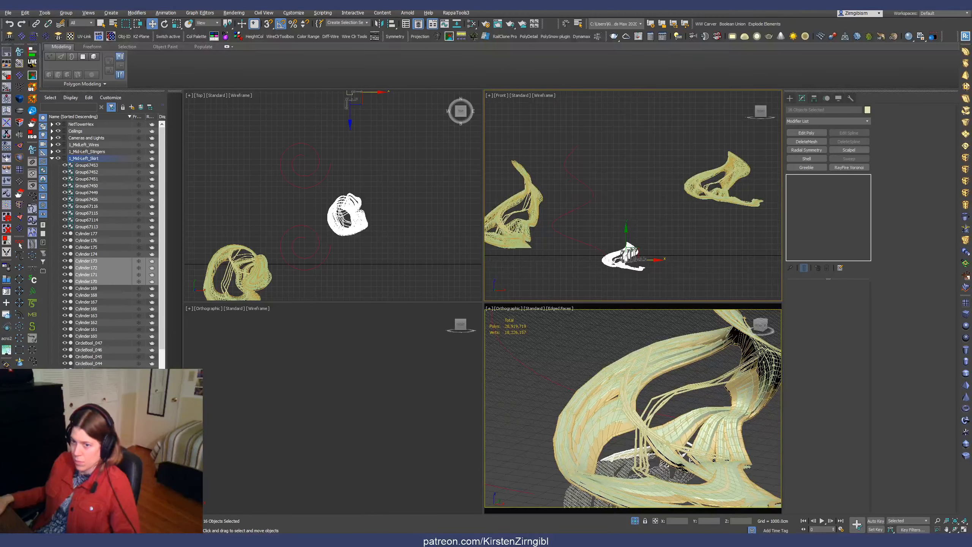
Step: Apply a PathDeform modifier instead of PatchDeform to the selected pieces and pick Helix001 as its path
left_click(6, 365)
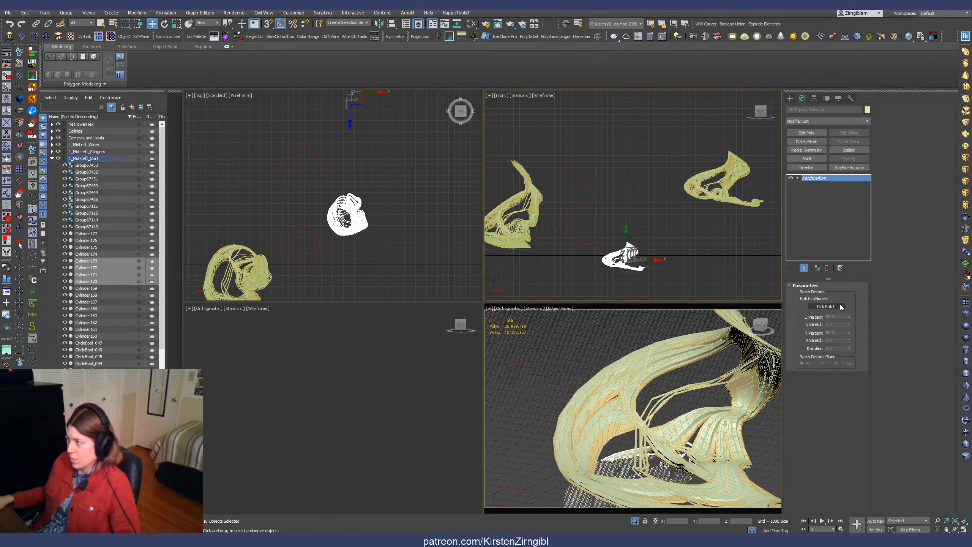
left_click(826, 268)
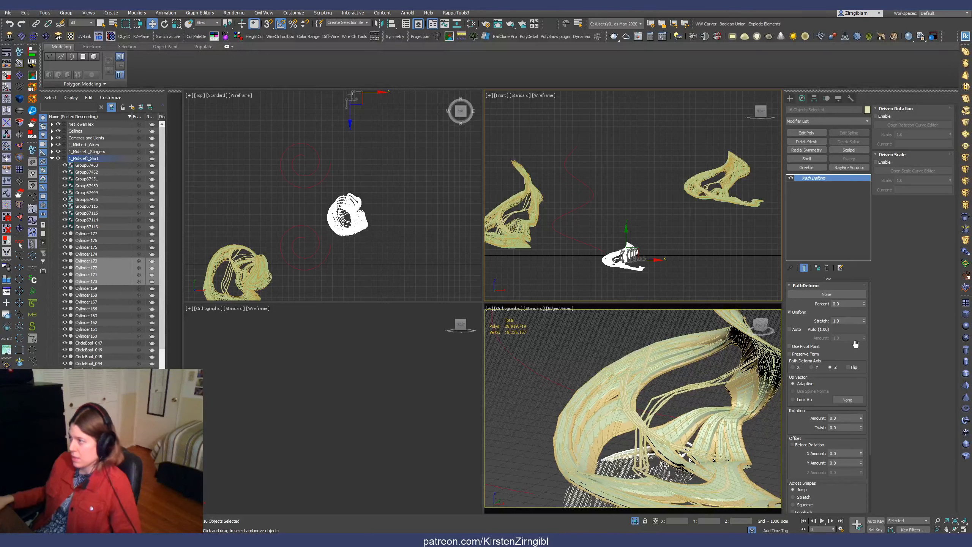
left_click(829, 295)
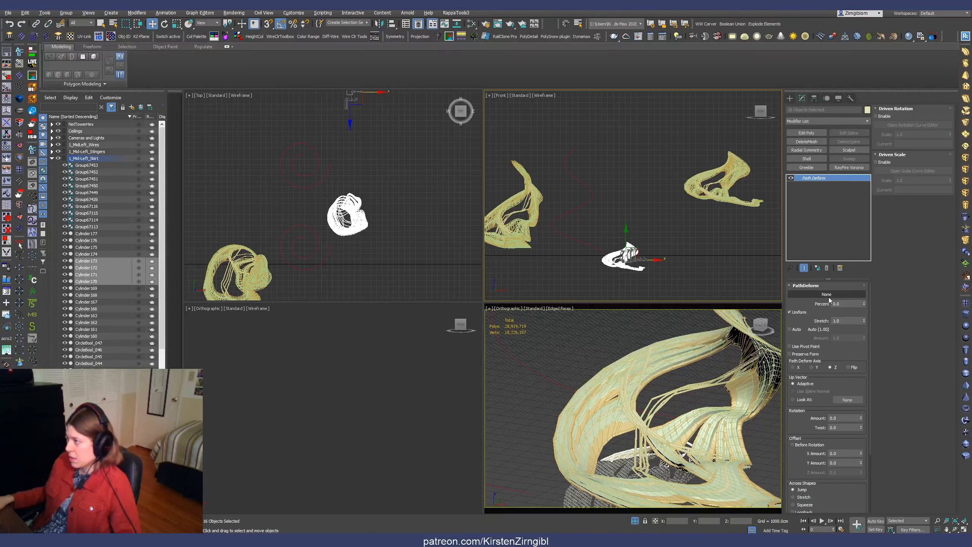
left_click(593, 245)
middle_click_drag(349, 202, 349, 210)
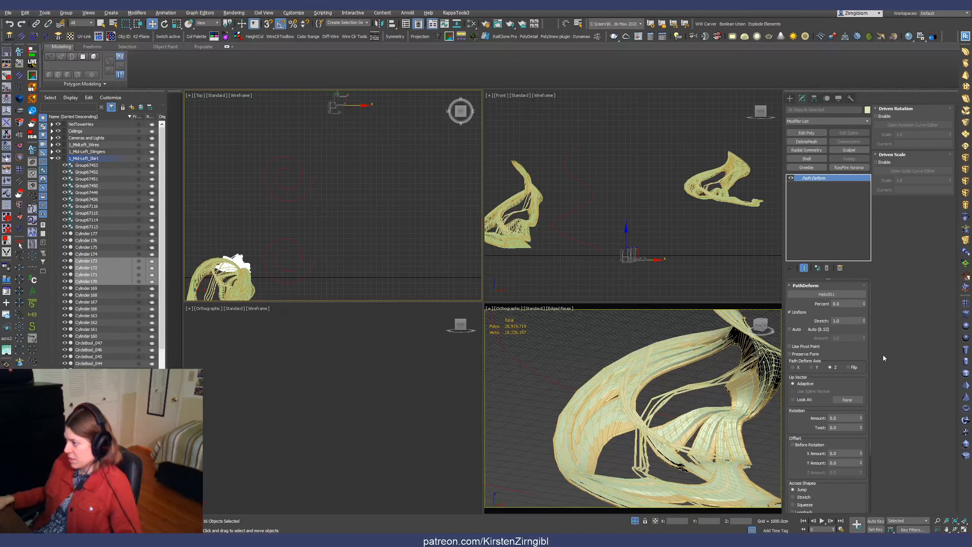
Step: Set the PathDeform's Across Shapes option to Stretch and enable Use Pivot Point
scroll(855, 433, "down", 4)
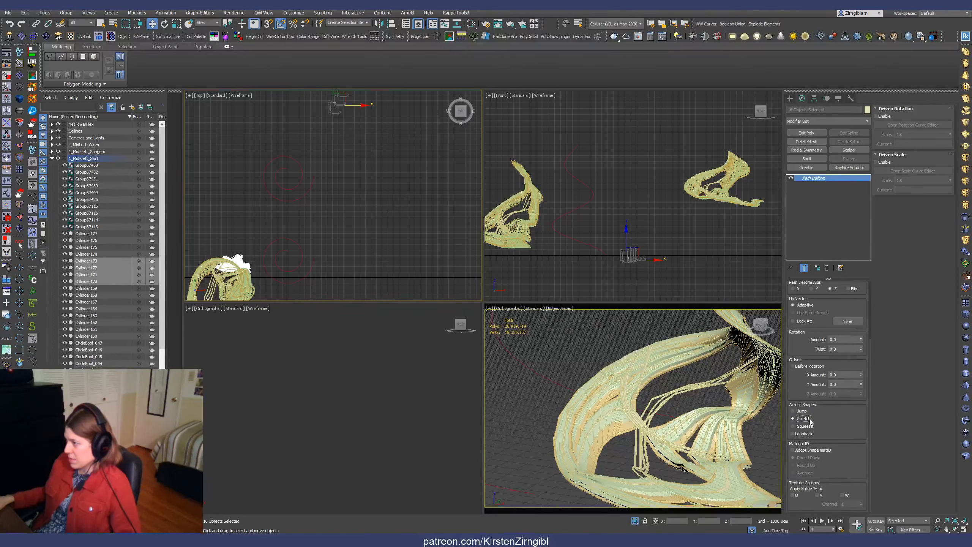
scroll(854, 440, "up", 4)
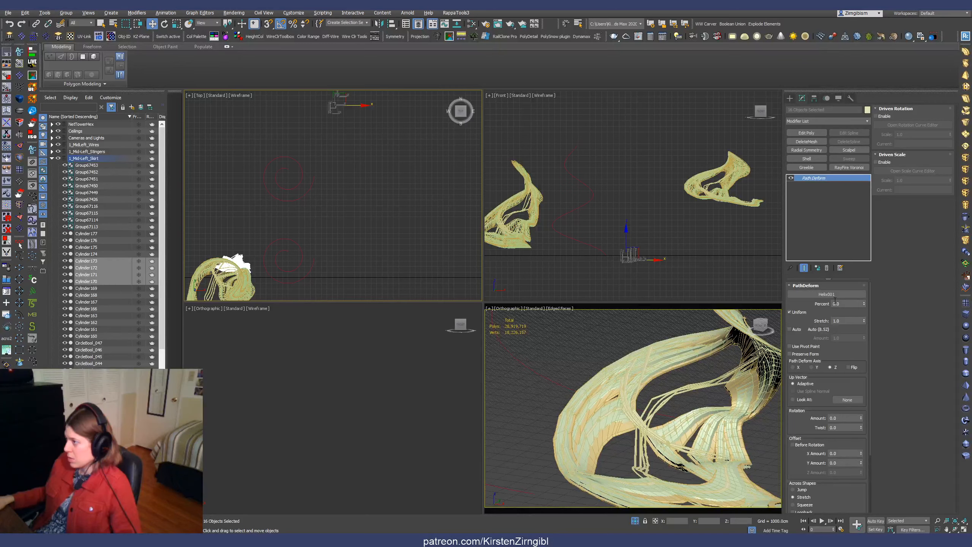
left_click(797, 349)
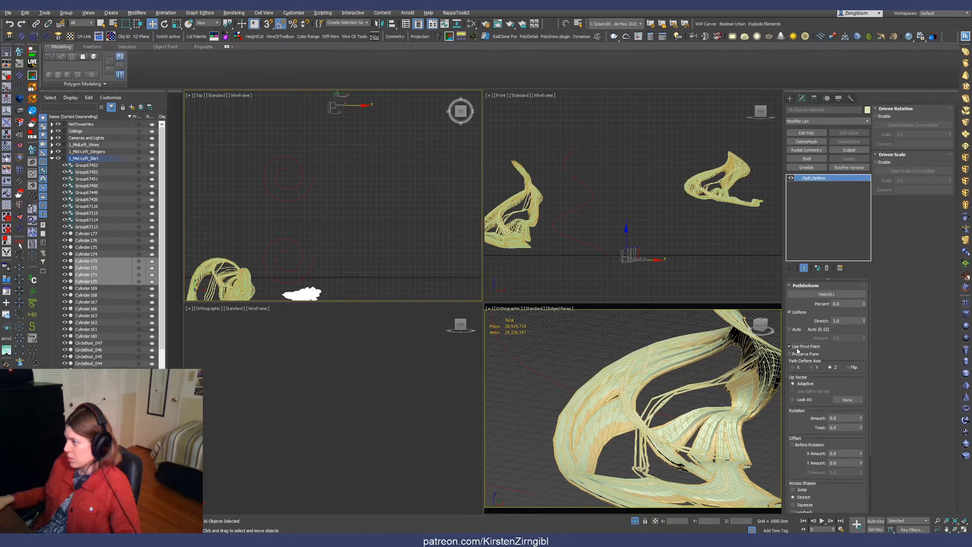
middle_click_drag(358, 245, 364, 201)
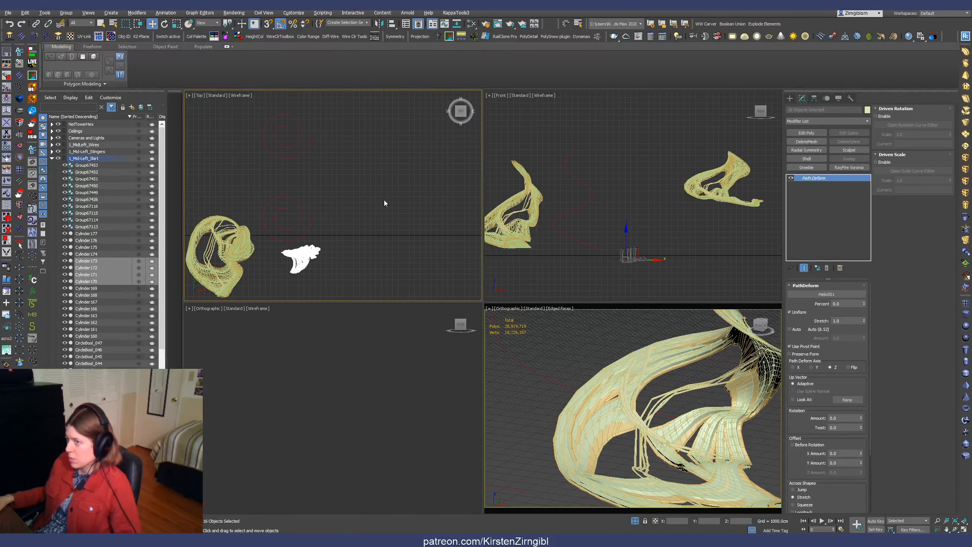
Step: Increase the PathDeform stretch of the lattice pieces along the helix to 98.621
left_click_drag(863, 321, 822, 145)
scroll(664, 190, "down", 3)
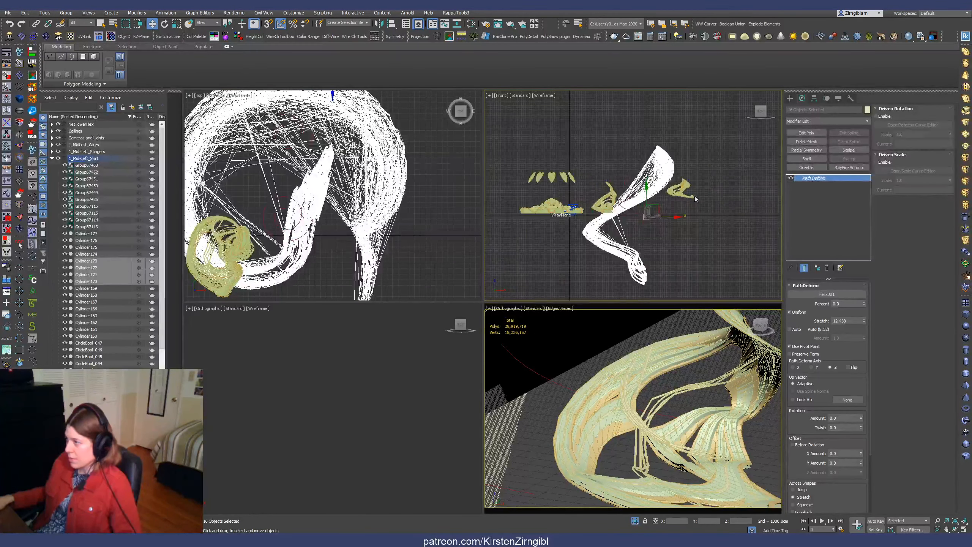
scroll(716, 238, "up", 2)
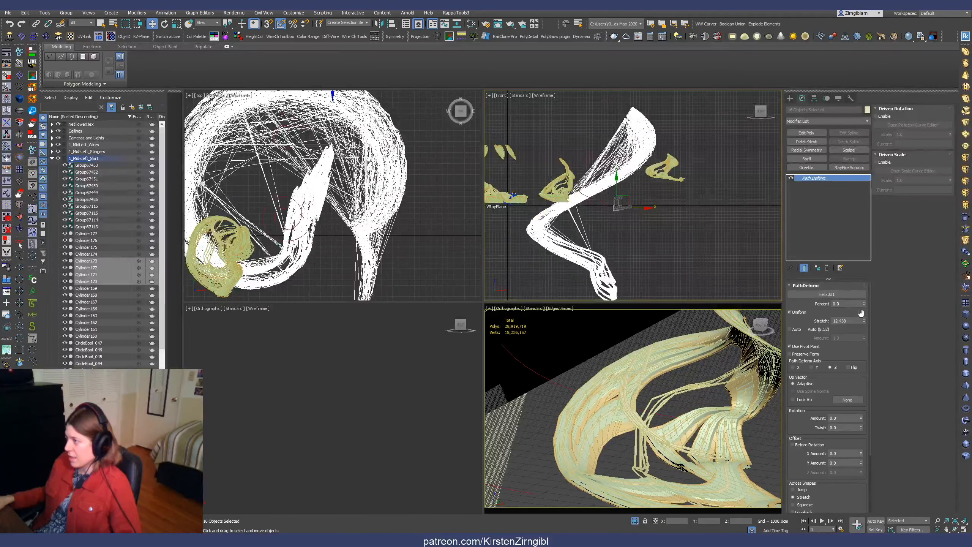
left_click_drag(864, 322, 867, 283)
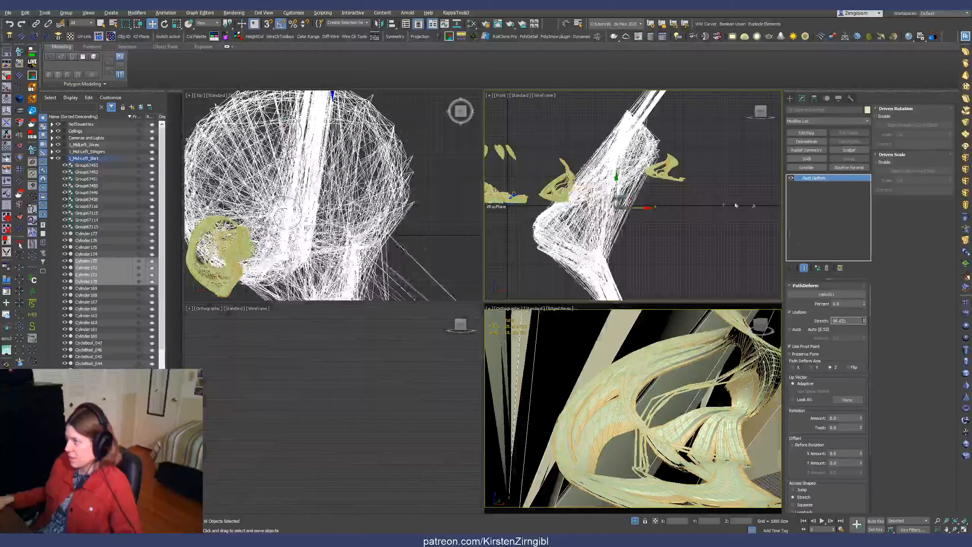
scroll(677, 222, "down", 2)
scroll(669, 381, "down", 6)
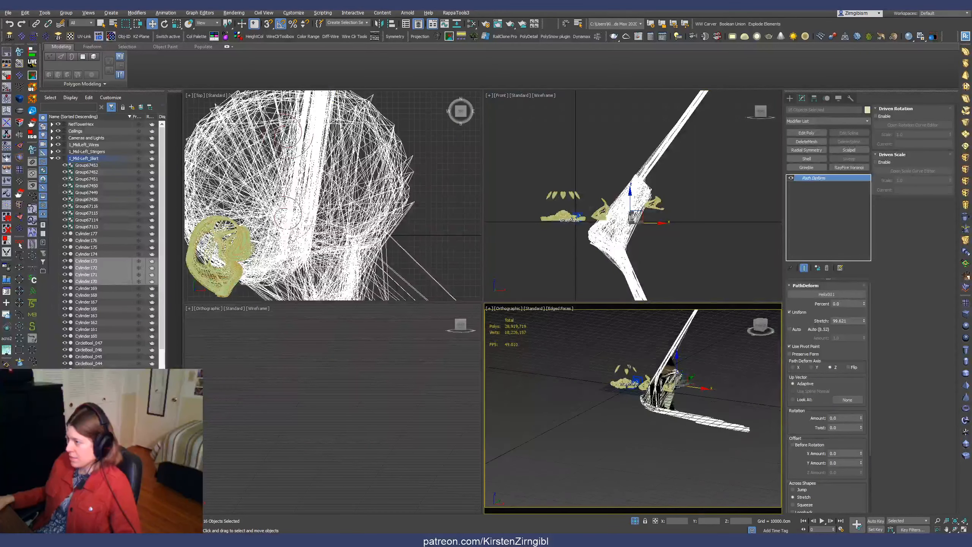
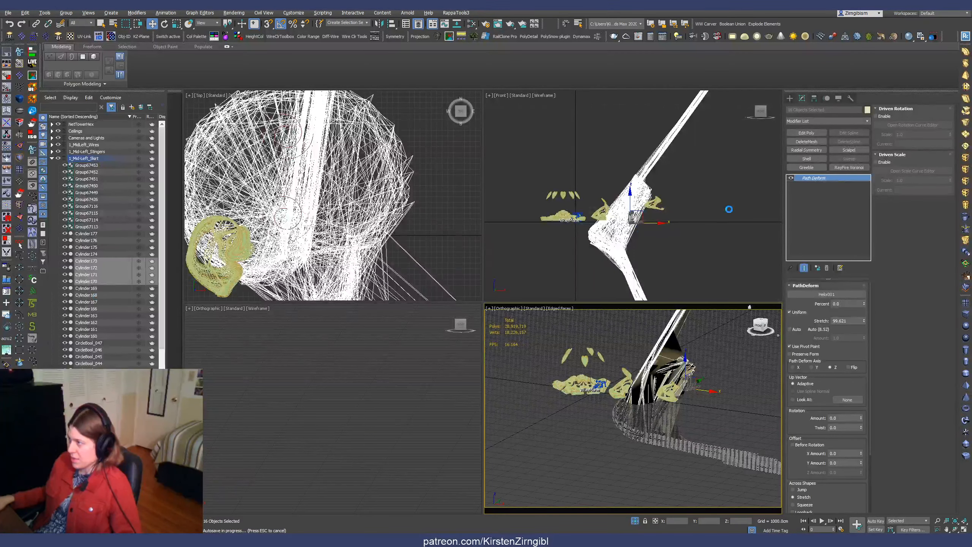
Step: Remove the PathDeform modifier from the selected lattice pieces and reposition them in the front view
left_click(827, 268)
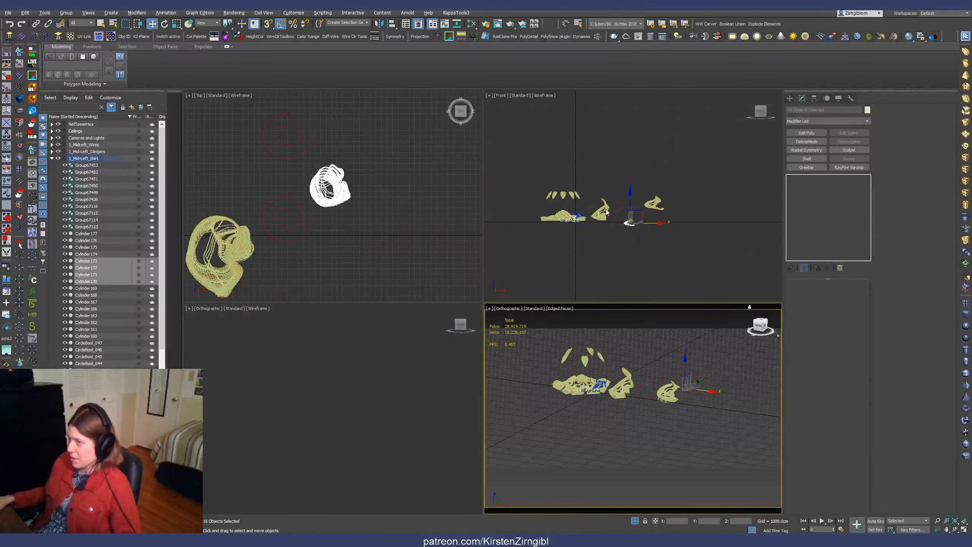
scroll(606, 212, "up", 10)
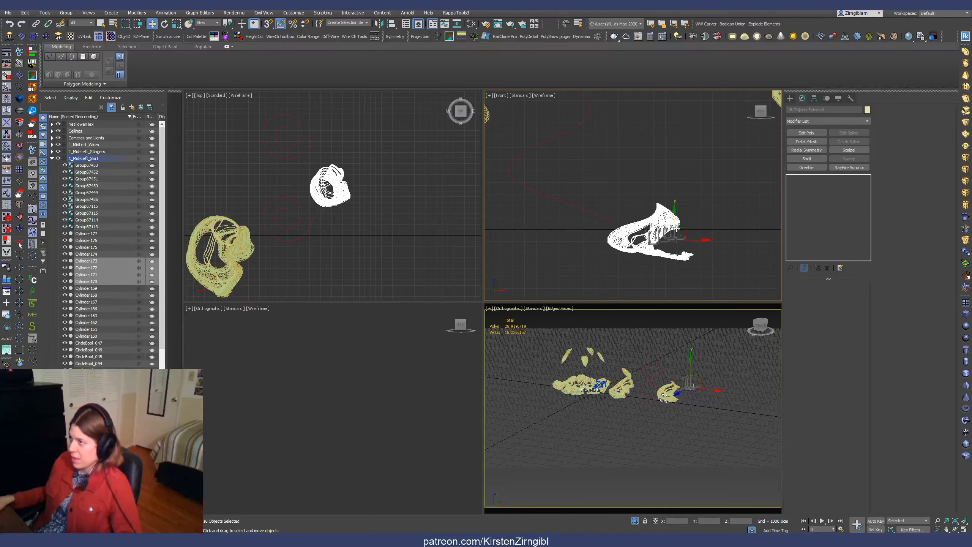
left_click_drag(676, 229, 740, 175)
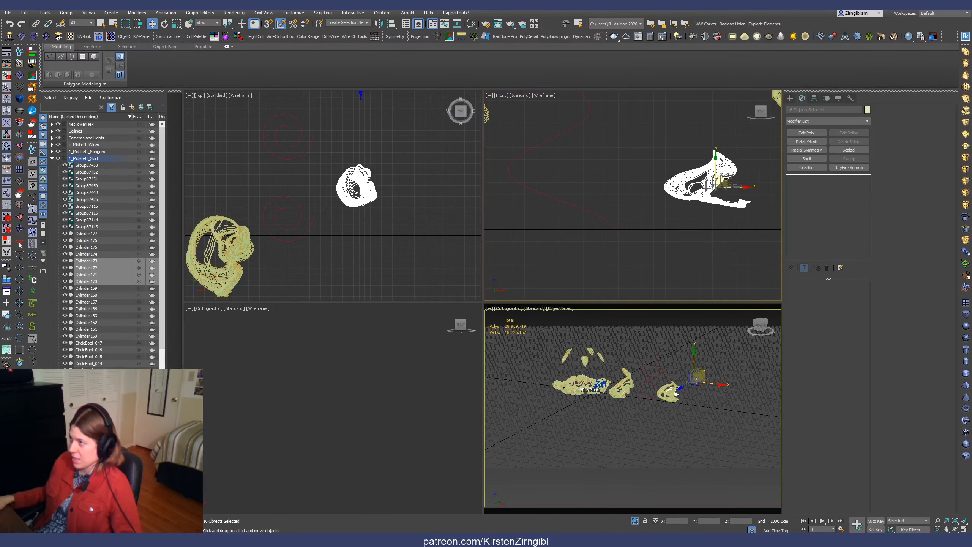
left_click_drag(725, 178, 684, 204)
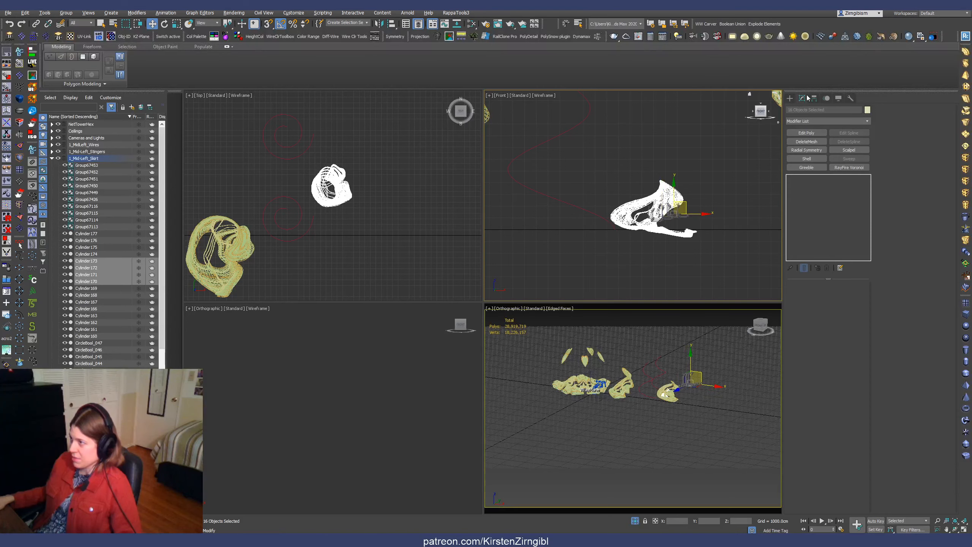
middle_click_drag(309, 167, 324, 189)
middle_click_drag(594, 207, 579, 242)
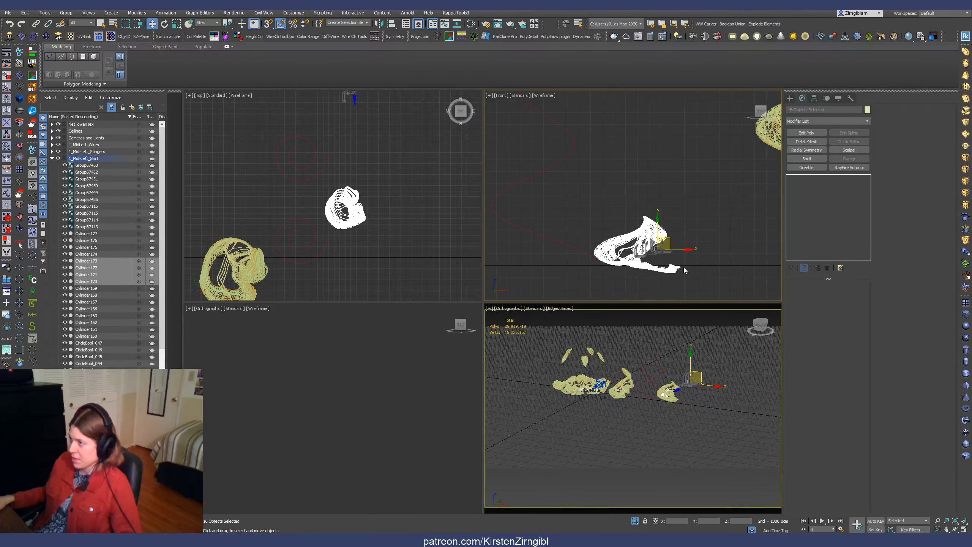
left_click_drag(665, 233, 617, 192)
Step: Scale the selected lattice pieces along the vertical axis to make the form taller
key("r")
middle_click_drag(681, 366, 670, 384)
scroll(670, 383, "up", 3)
scroll(628, 422, "up", 4)
middle_click_drag(628, 423, 521, 430, "alt")
scroll(629, 457, "up", 4)
middle_click_drag(629, 459, 805, 202, "alt")
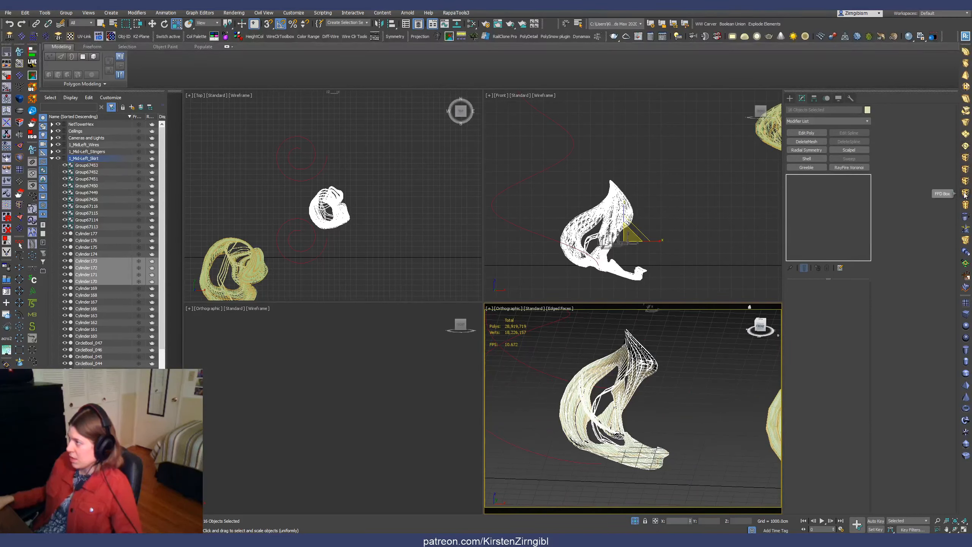
Step: Apply an FFD(cyl) 4x6x4 modifier to the lattice pieces and move its top row of control points up and to the left in the front view
left_click(965, 217)
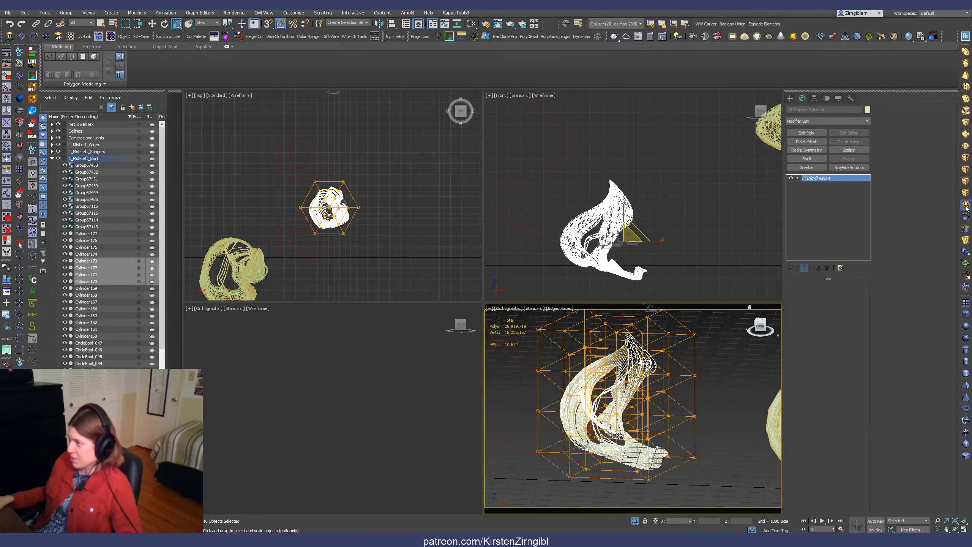
key("1")
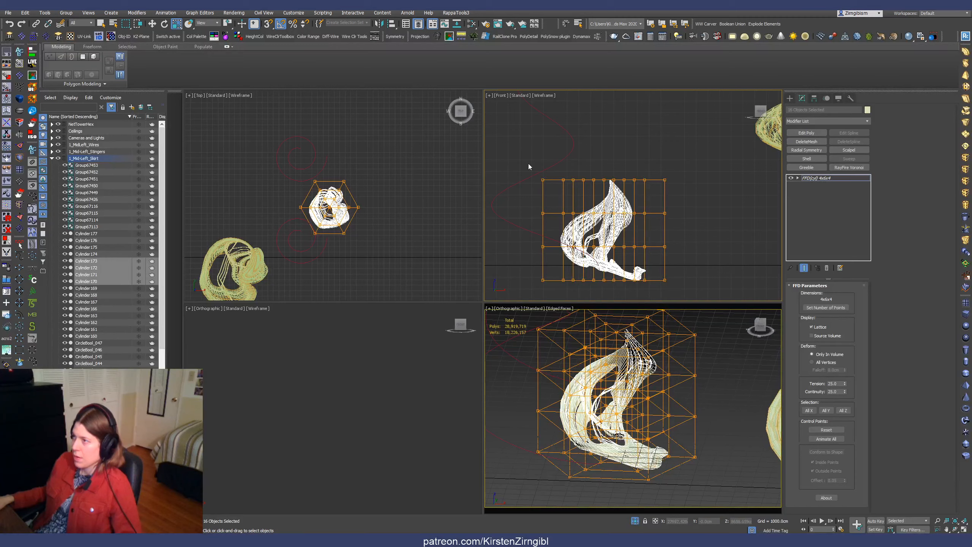
left_click_drag(528, 164, 716, 203)
key("w")
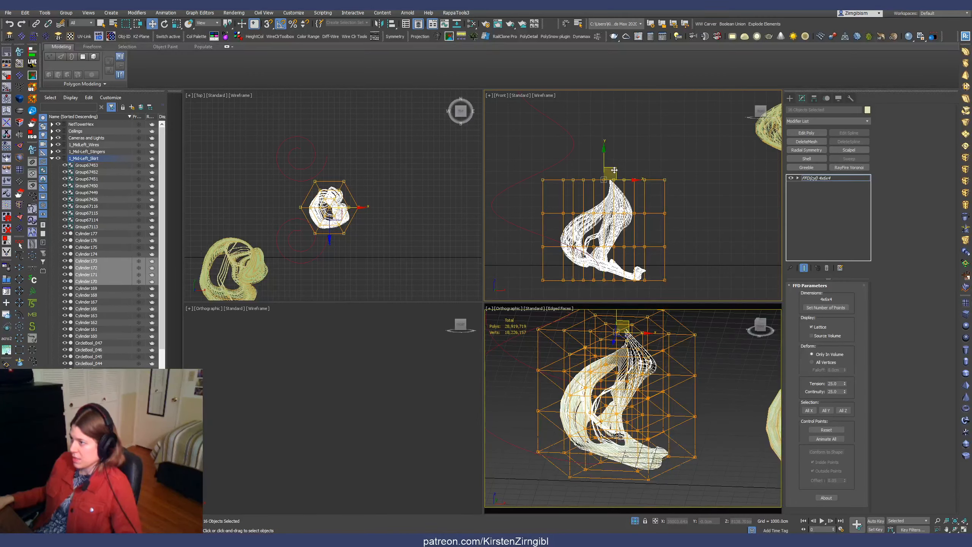
left_click_drag(613, 170, 585, 161)
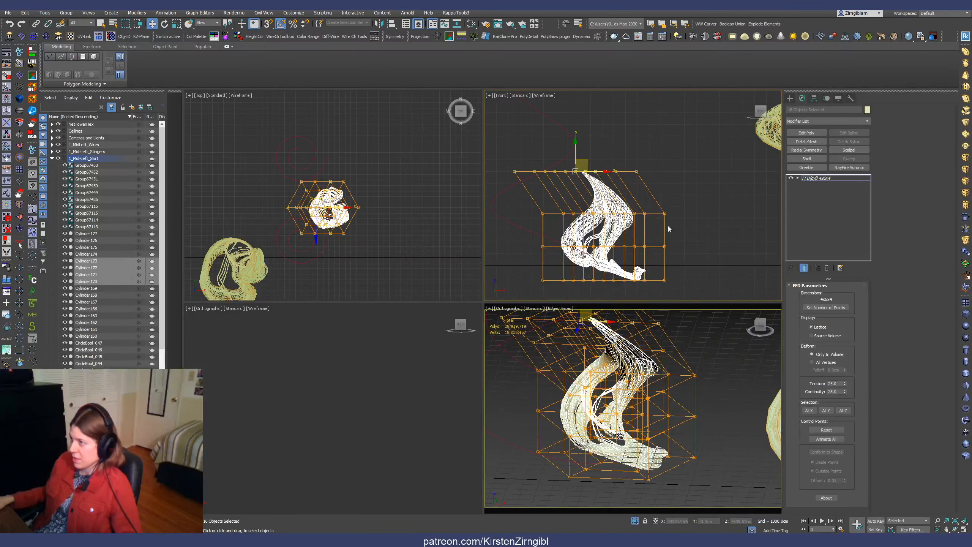
Step: Move the FFD's bottom control-point row up and right, and the row above it up and left, in the front view
left_click_drag(705, 287, 705, 287)
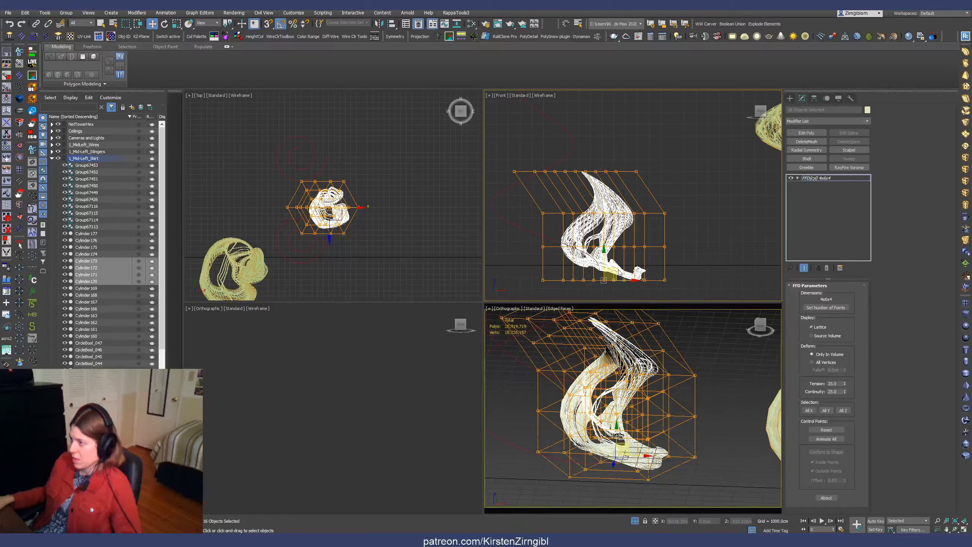
left_click_drag(609, 270, 616, 260)
left_click_drag(691, 261, 691, 261)
left_click_drag(611, 232, 596, 212)
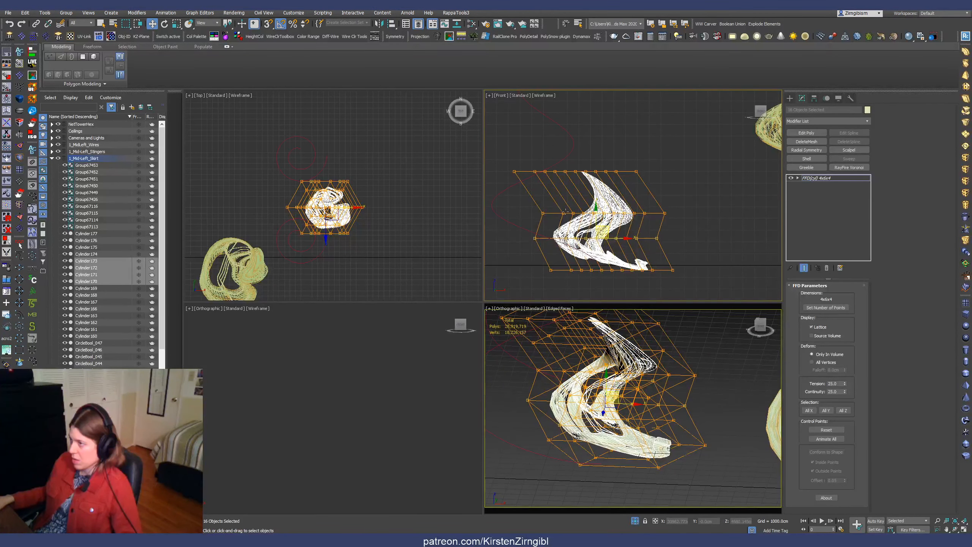
middle_click_drag(629, 388, 784, 366, "alt")
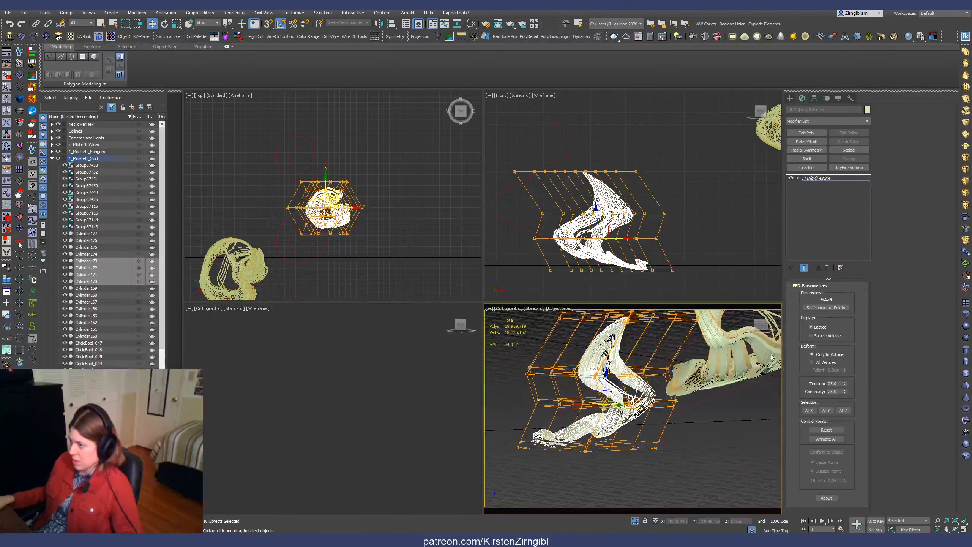
Step: Leave control-point editing and rotate the lattice pieces slightly clockwise in the front view, undoing the excess rotation
key("e")
left_click(797, 177)
left_click_drag(644, 221, 654, 232)
middle_click_drag(617, 367, 742, 376, "alt")
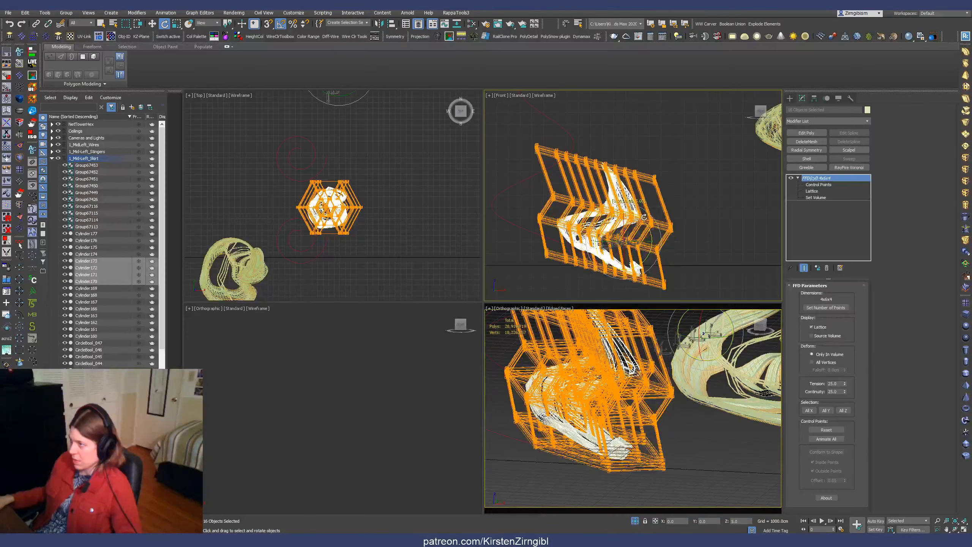
key("ctrl+z")
left_click(719, 234)
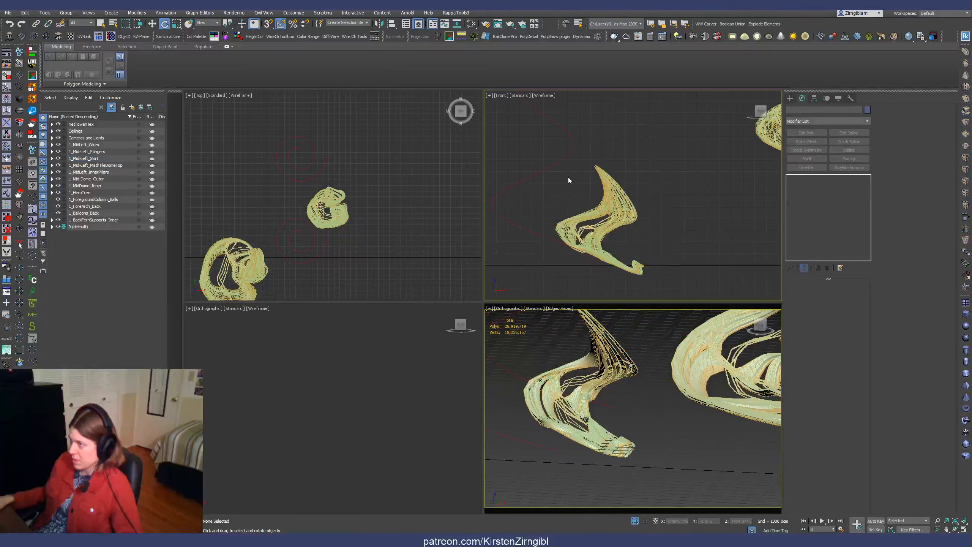
key("ctrl+z")
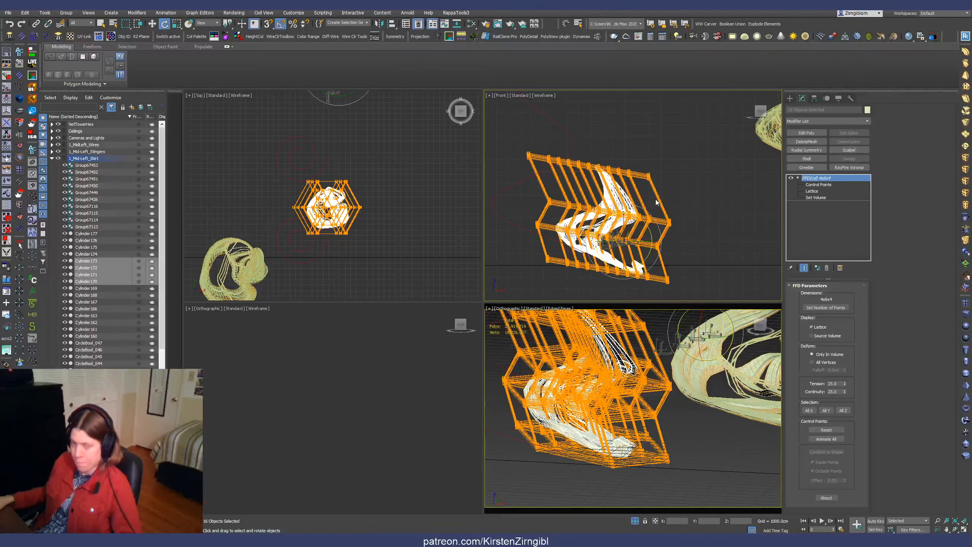
Step: Group the deformed lattice pieces and apply Reset XForm to the group
key("ctrl+g")
left_click(491, 284)
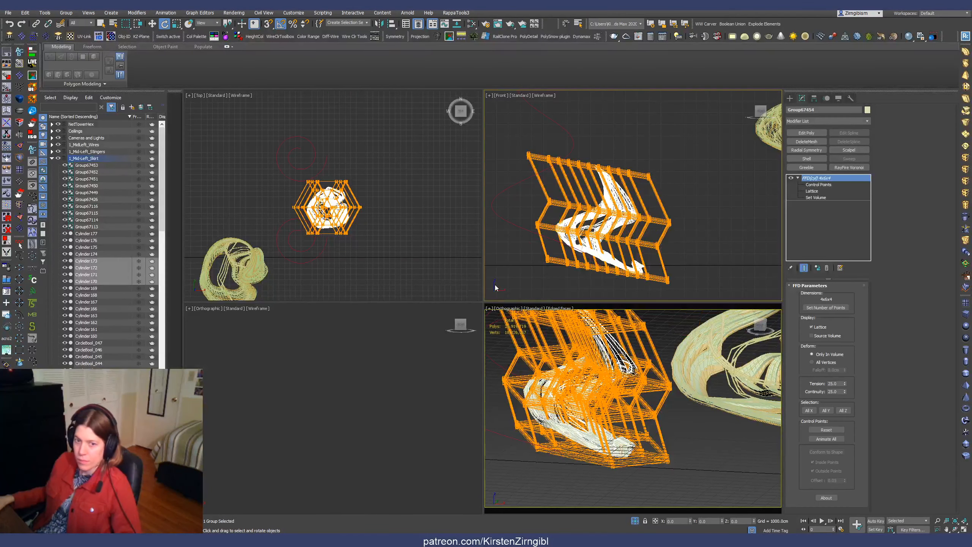
scroll(607, 175, "down", 5)
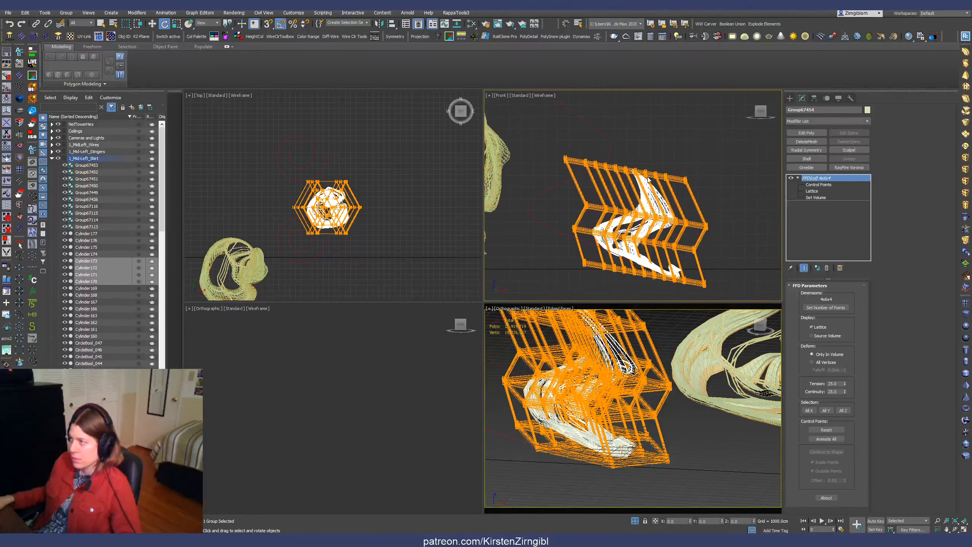
right_click(654, 195)
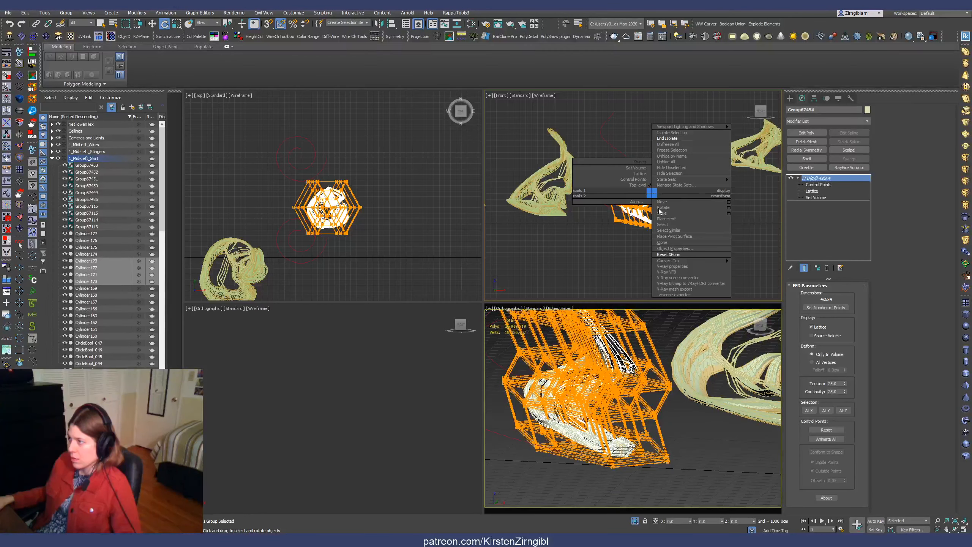
left_click(677, 256)
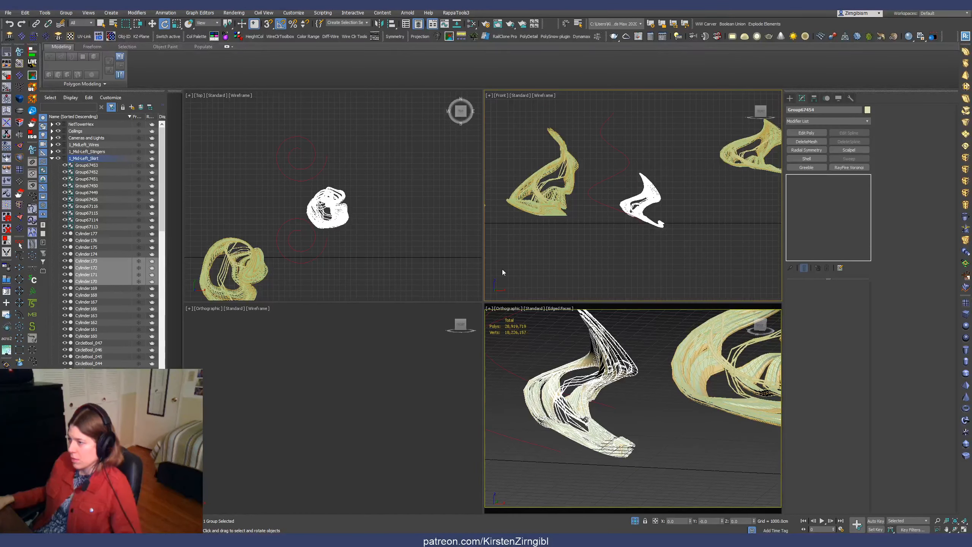
Step: Render a test view of the grouped lattice in the V-Ray frame buffer, then close the render
middle_click_drag(593, 346, 561, 349, "alt")
key("shift+q")
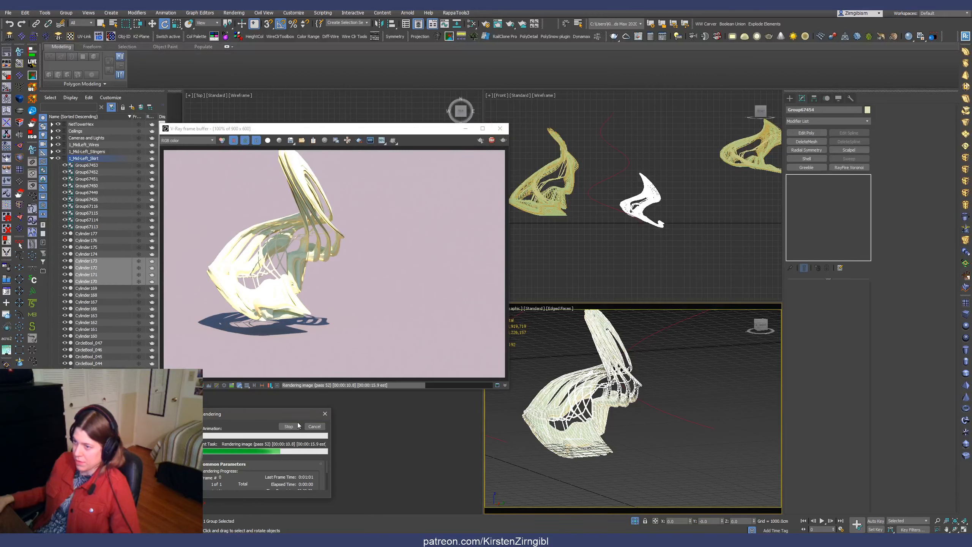
left_click(500, 129)
Step: Center the grouped lattice's pivot and move the group far to the left of the flower structure in the top view
mouse_move(394, 201)
middle_mouse_down()
mouse_move(437, 217)
mouse_move(385, 214)
middle_mouse_up()
scroll(436, 213, "down", 3)
key("w")
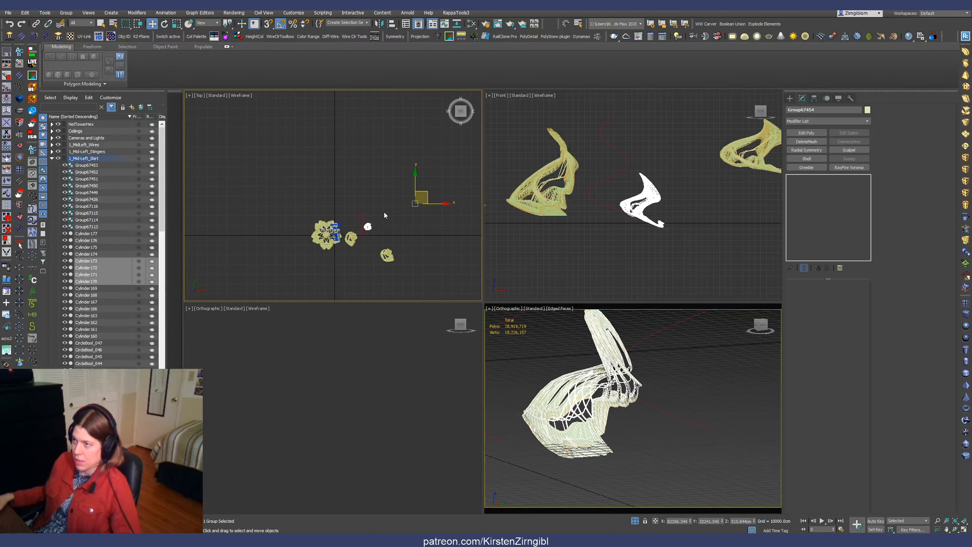
key("alt+c")
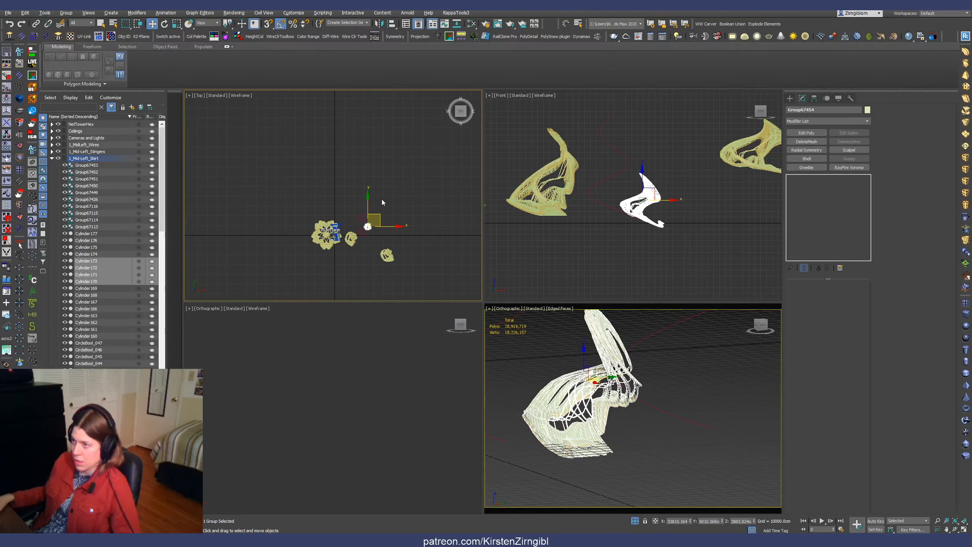
left_click_drag(375, 212, 270, 220)
Step: Delete the ungrouped lattice copy to the lower right of the flower structure in the top view
scroll(369, 251, "up", 5)
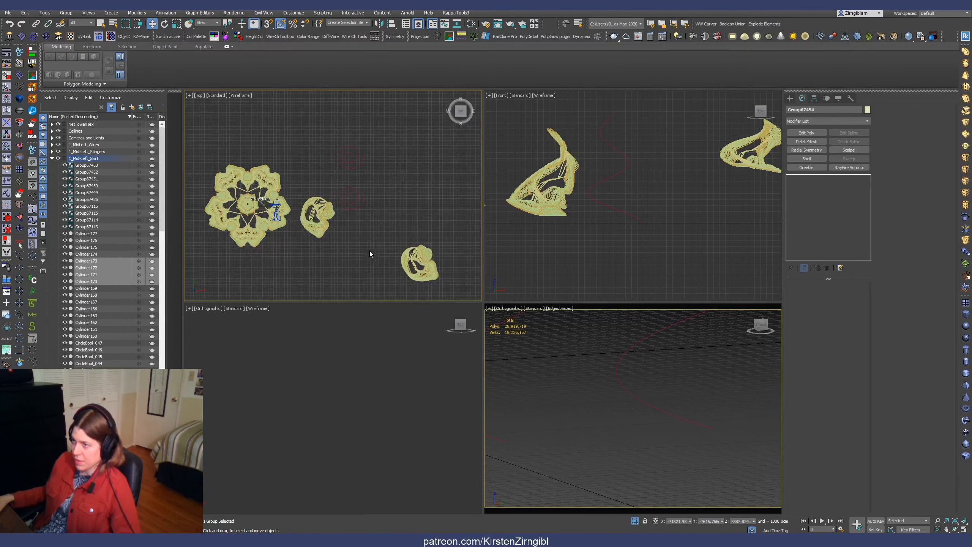
left_click_drag(376, 242, 463, 291)
middle_click_drag(360, 229, 423, 216)
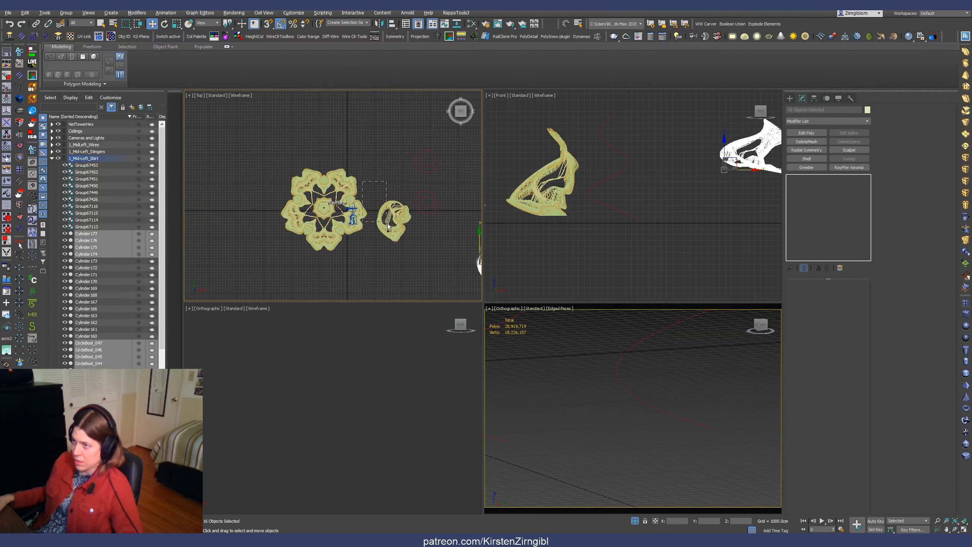
left_click_drag(387, 223, 393, 236, "ctrl")
middle_click_drag(345, 193, 378, 179)
scroll(378, 179, "down", 3)
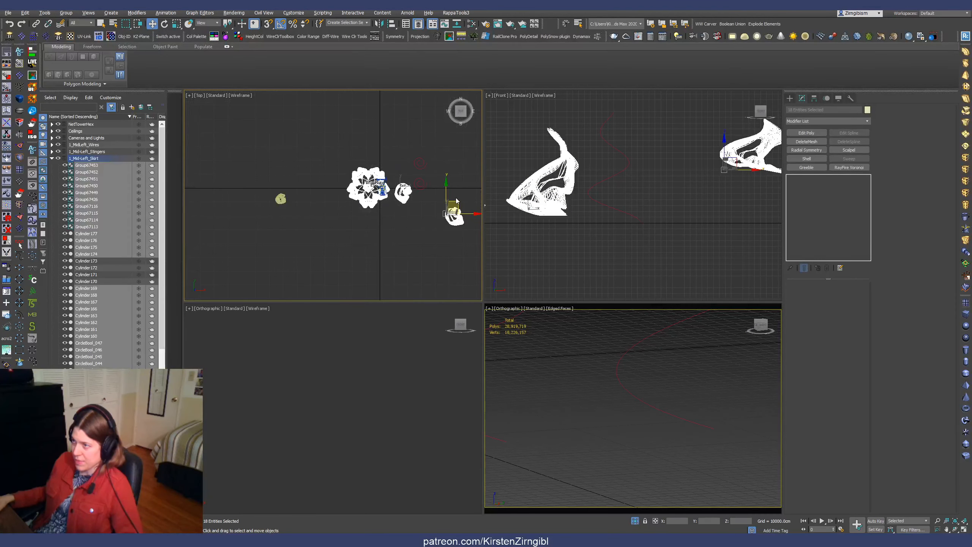
key("ctrl+z")
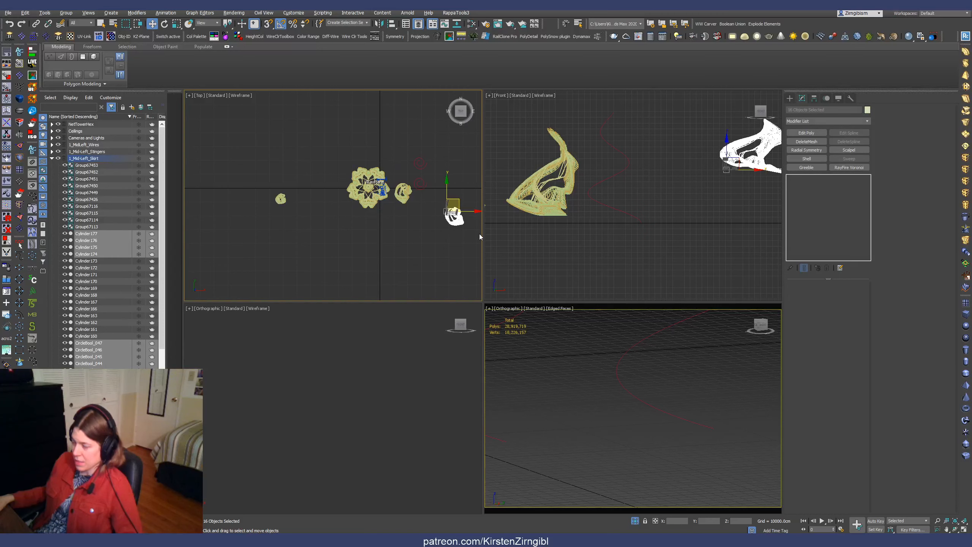
key("Delete")
Step: Select the flower structure and the lattice group beside it, and move both down along Y in the top view
scroll(368, 172, "up", 3)
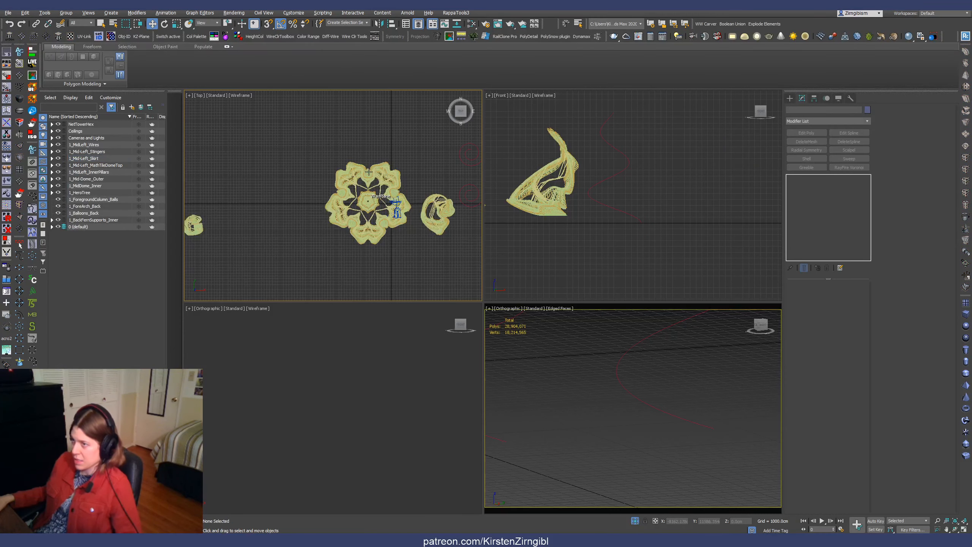
left_click(370, 176)
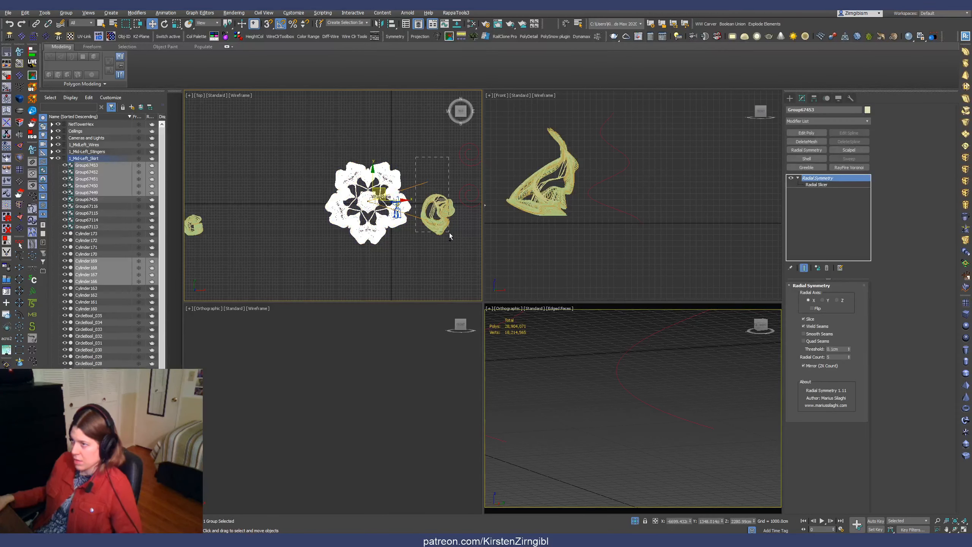
left_click(444, 208, "ctrl")
middle_click_drag(369, 210, 374, 190)
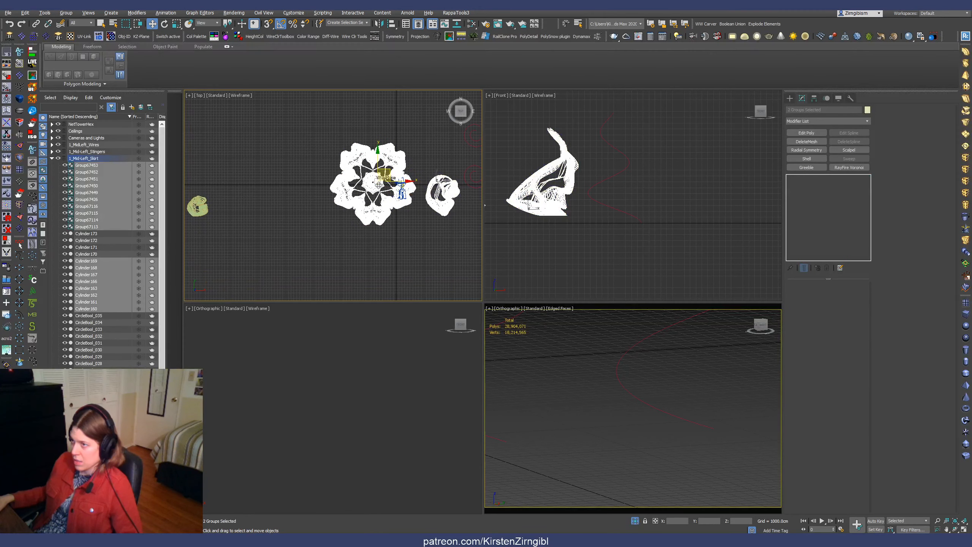
left_click_drag(380, 165, 380, 244)
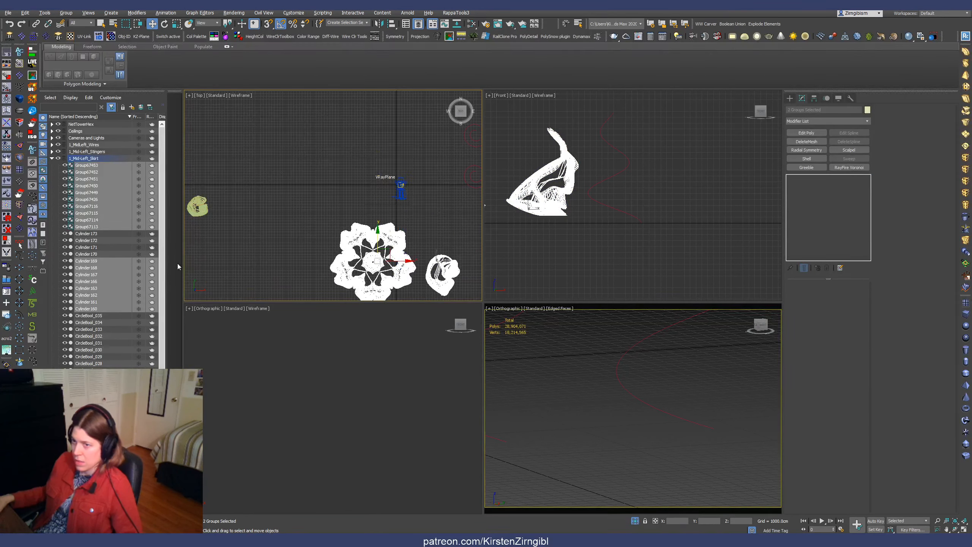
Step: Collapse the 1_Mid-Left_Skirt layer and create a new layer containing the two selected groups
scroll(160, 187, "down", 6)
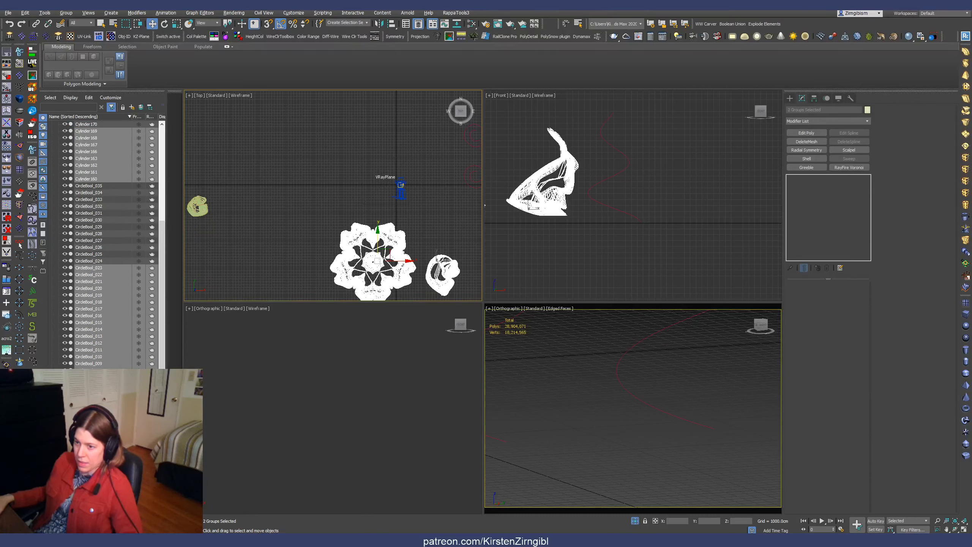
scroll(127, 226, "up", 6)
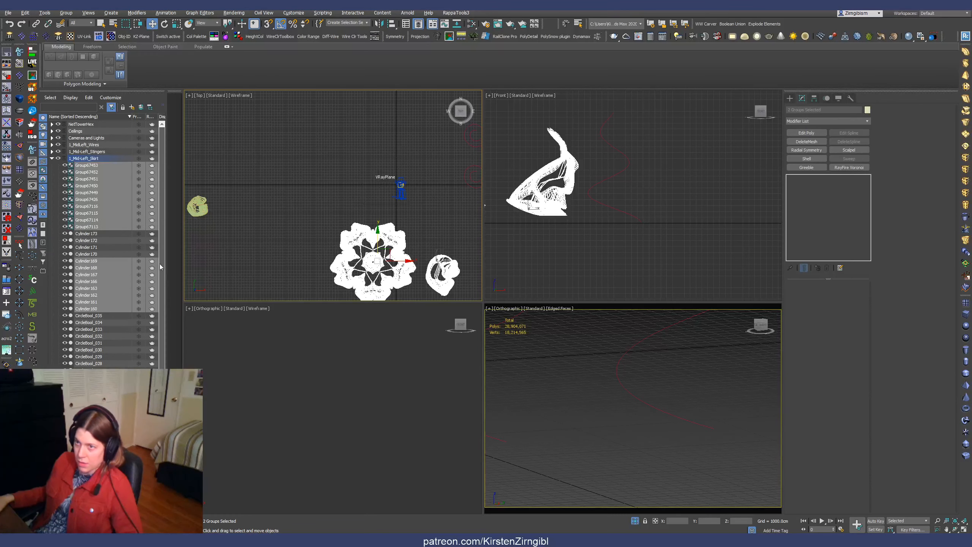
left_click(52, 159)
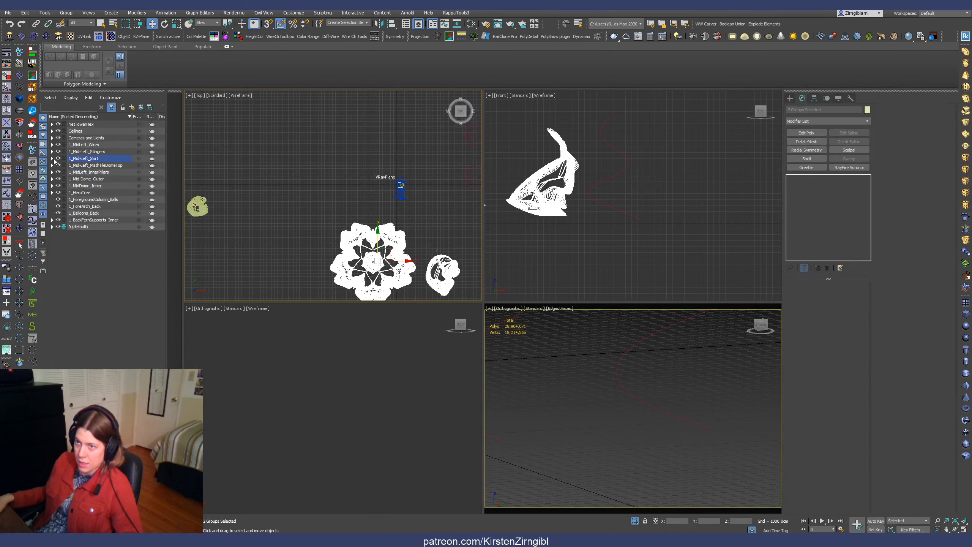
left_click(133, 107)
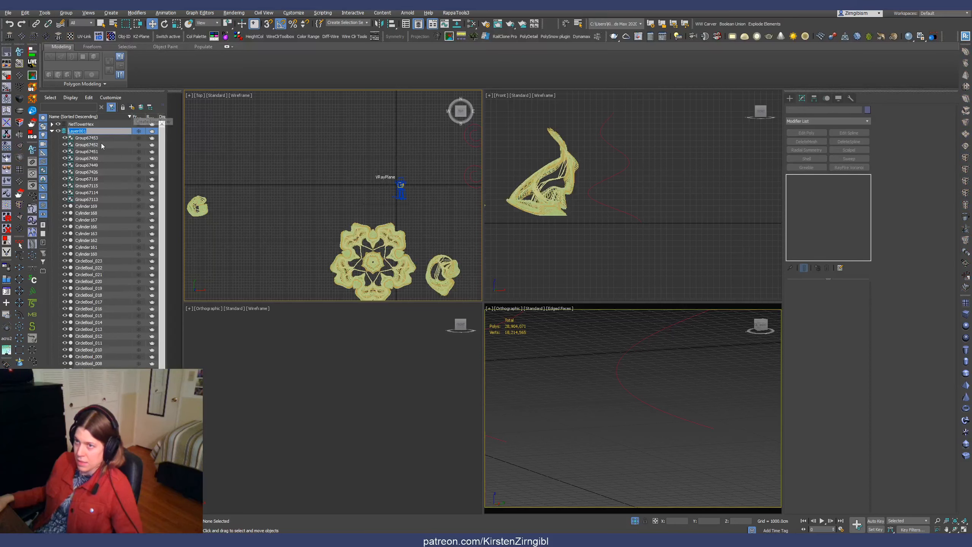
Step: Name the new layer Z_Junk, collapse its contents and hide the layer
type("2_")
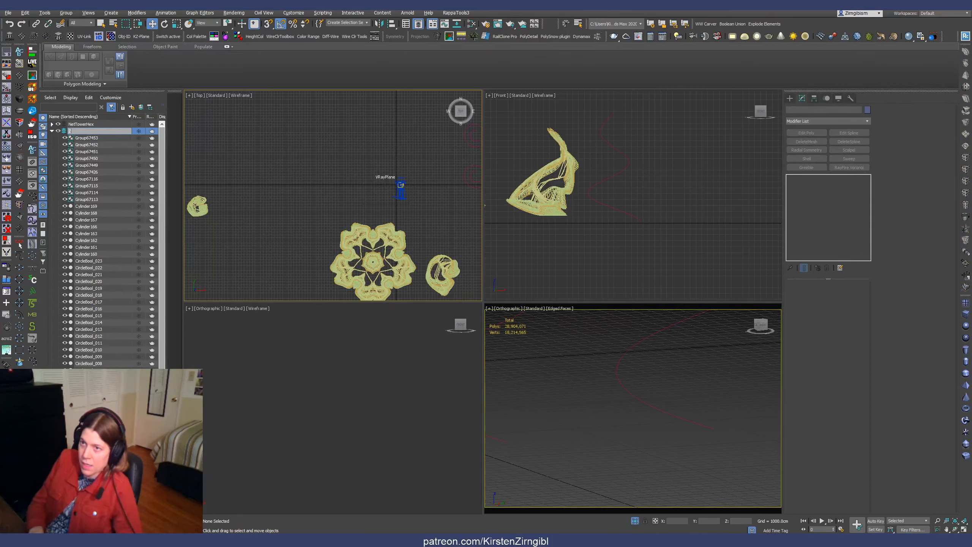
key("Return")
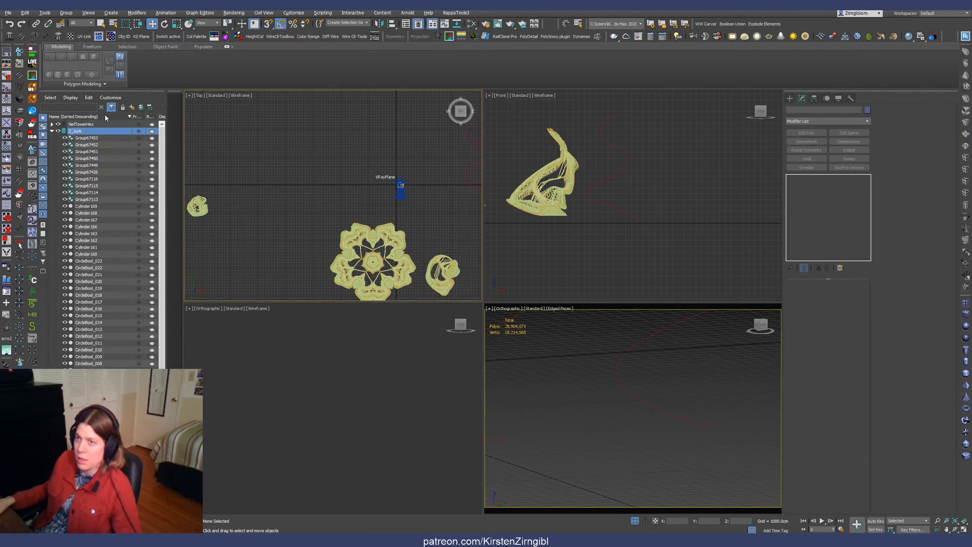
left_click(52, 132)
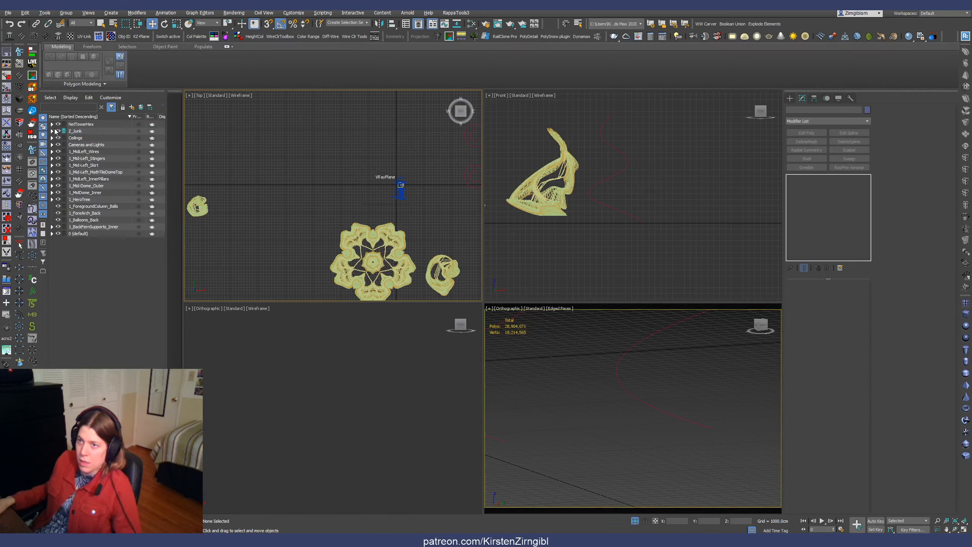
left_click(59, 131)
Step: Select the remaining deformed lattice group at the far left of the top view and move it along X toward the VRayPlane
scroll(288, 199, "down", 3)
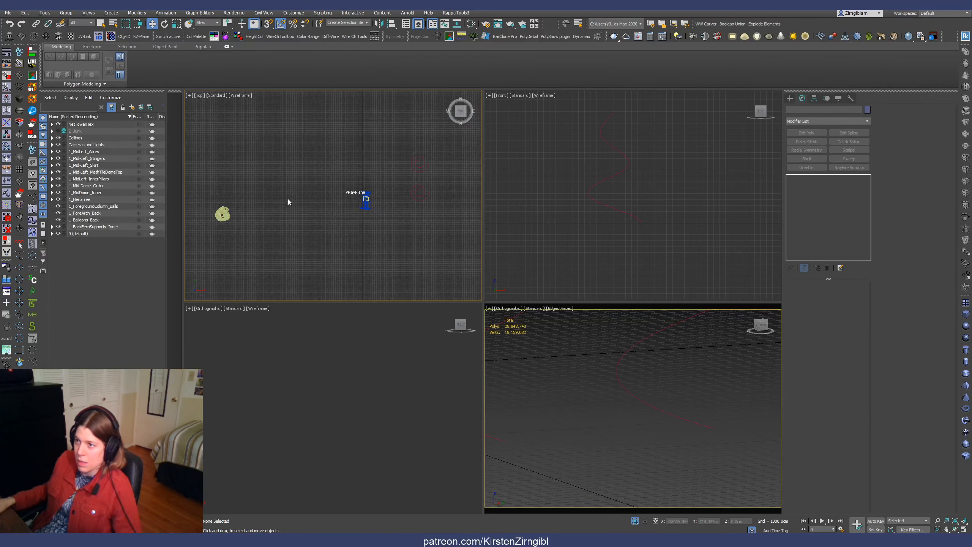
left_click_drag(202, 194, 253, 226)
scroll(613, 260, "down", 5)
scroll(601, 251, "up", 2)
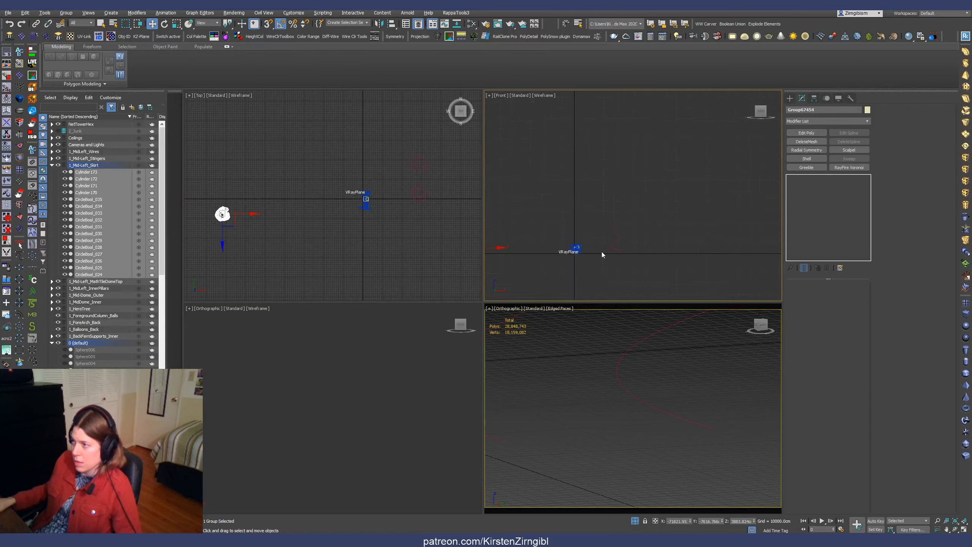
middle_click_drag(560, 245, 632, 259)
left_click_drag(497, 247, 628, 213)
Step: End isolation so the full garden scene surrounds the selected lattice group
right_click(435, 226)
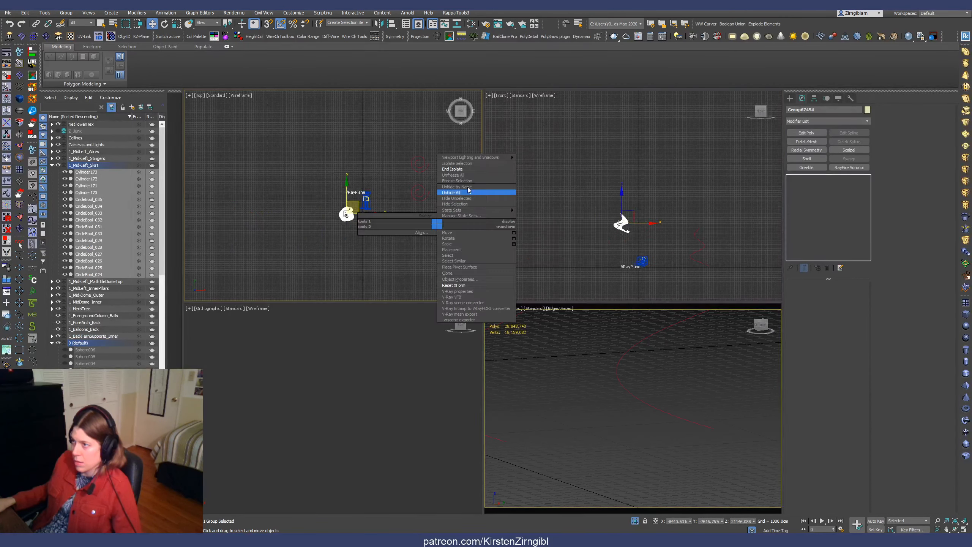
left_click(473, 172)
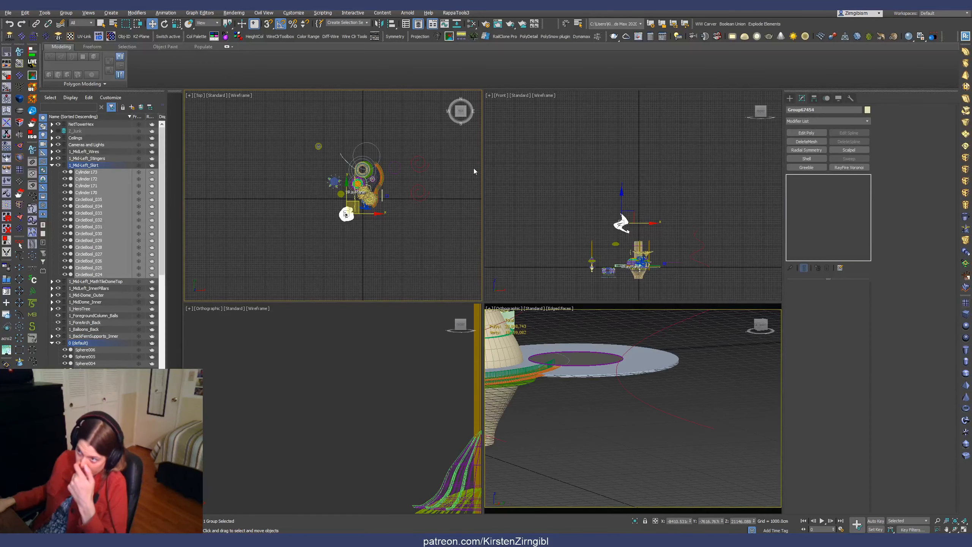
scroll(387, 154, "up", 5)
middle_click_drag(320, 246, 342, 194)
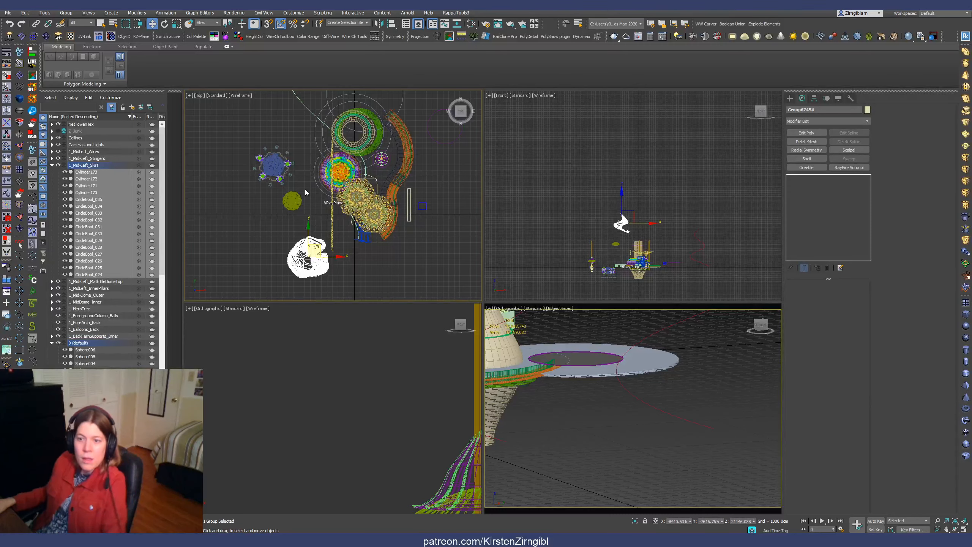
Step: Switch the shaded orthographic viewport to the PhysCamera003 view
left_click(504, 315)
left_click(514, 309)
mouse_move(534, 316)
left_click(663, 326)
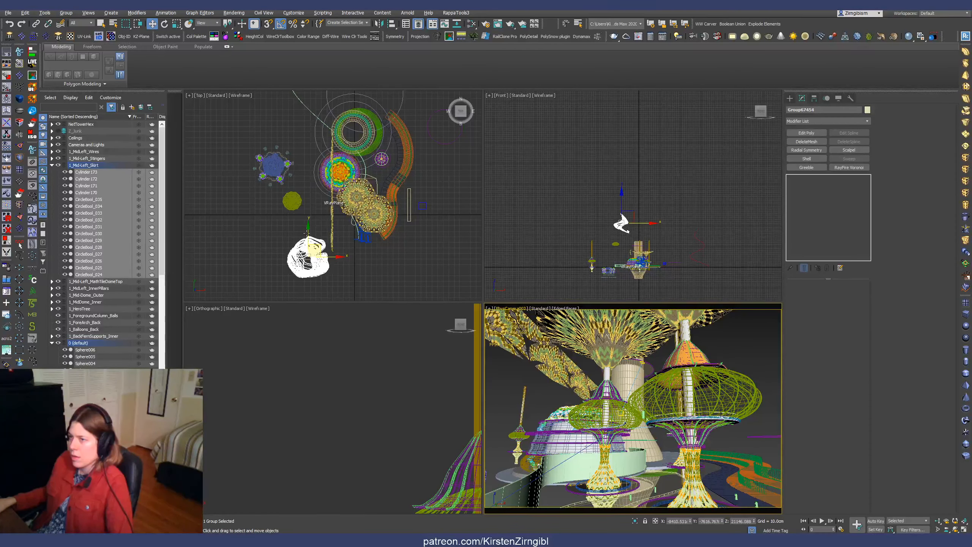
Step: Move the lattice group to the curved orange walkway in the top view and lower it to the height of the other structures
middle_click_drag(302, 238, 300, 242)
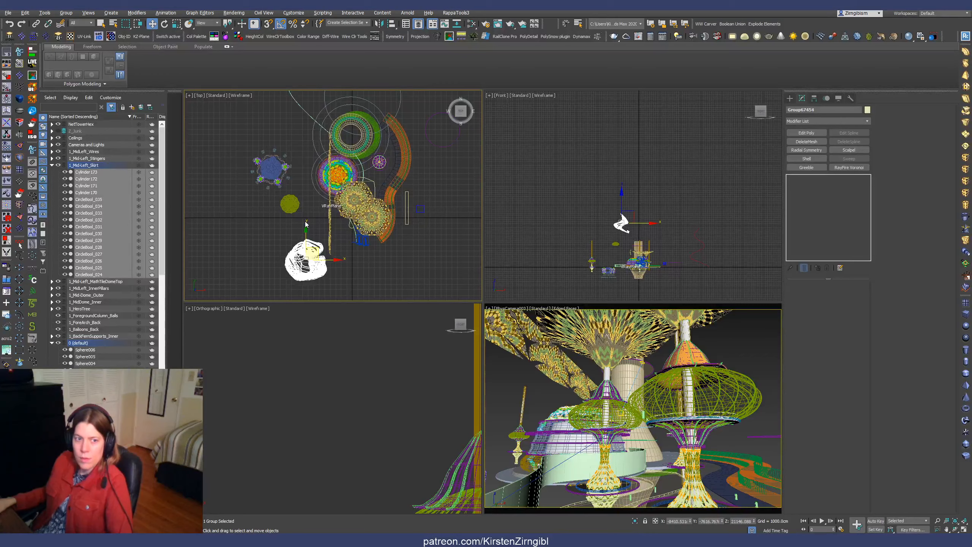
left_click_drag(317, 251, 421, 126)
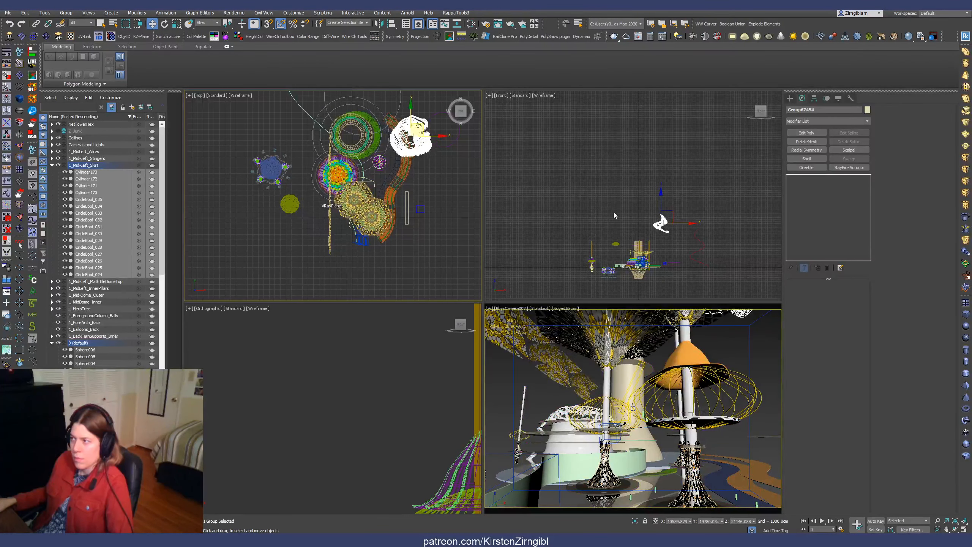
scroll(589, 182, "up", 5)
middle_click_drag(581, 170, 619, 149)
left_click_drag(650, 140, 640, 210)
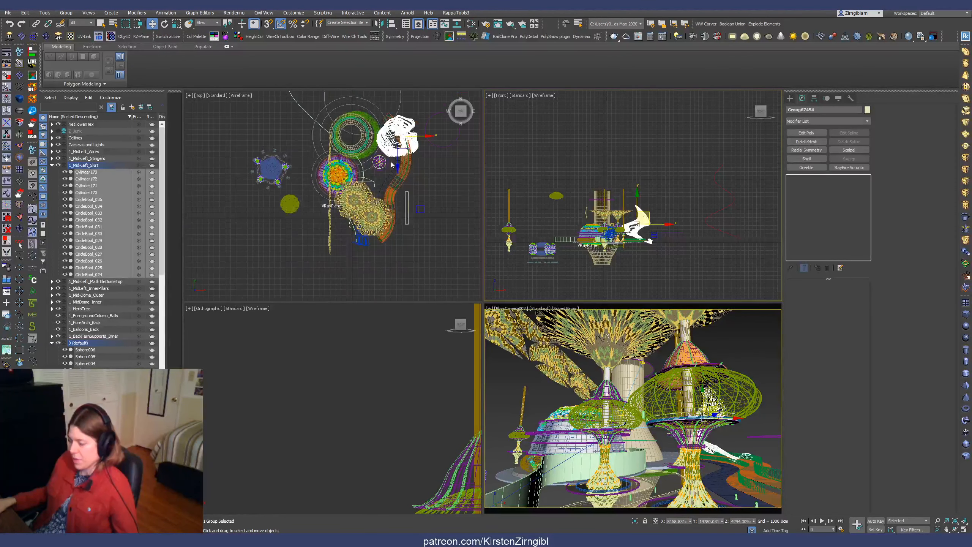
Step: Scale the lattice group down uniformly to roughly half its size
key("r")
key("r")
left_click_drag(406, 132, 420, 158)
key("w")
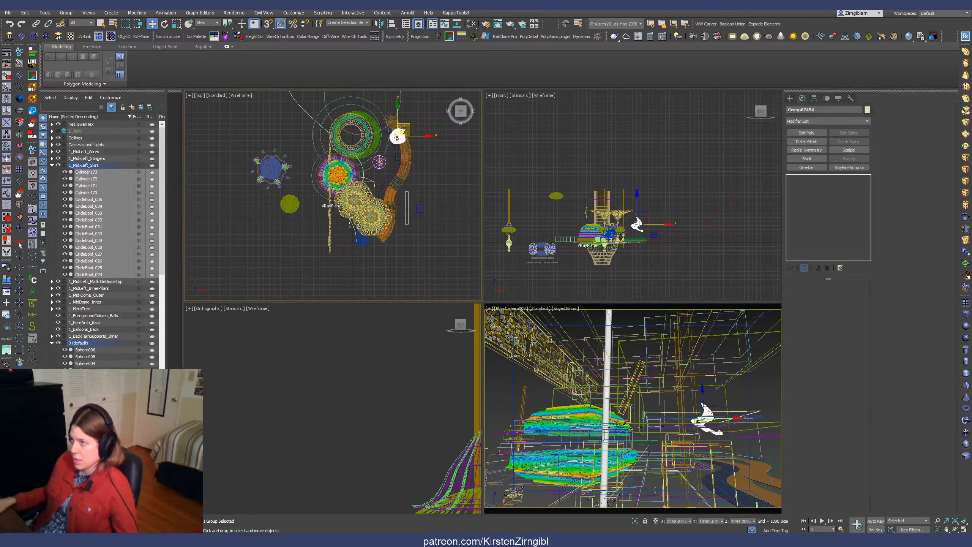
Step: Move the lattice group over the multicoloured round dome in the top view and raise it to sit above the dome in the front view
left_click_drag(404, 125, 383, 170)
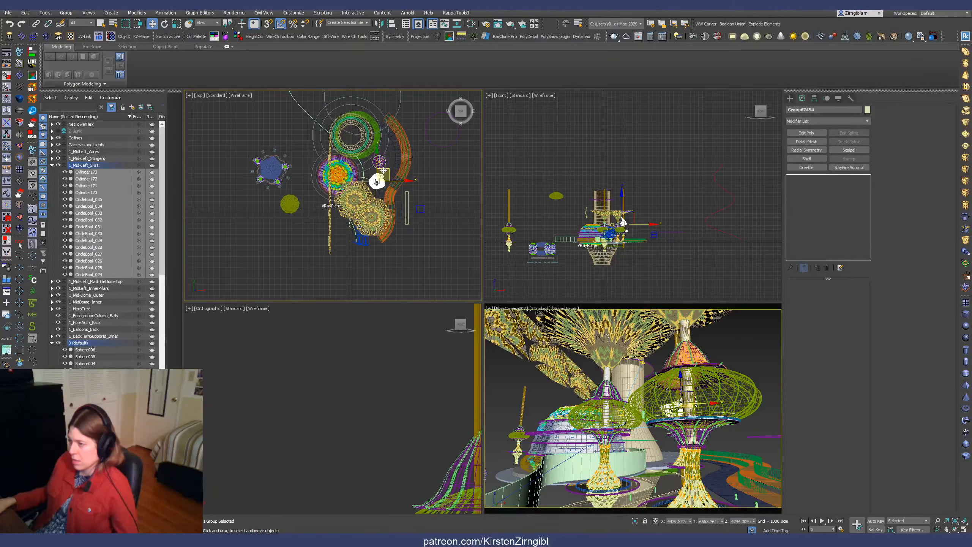
left_click_drag(383, 170, 349, 161)
right_click(566, 202)
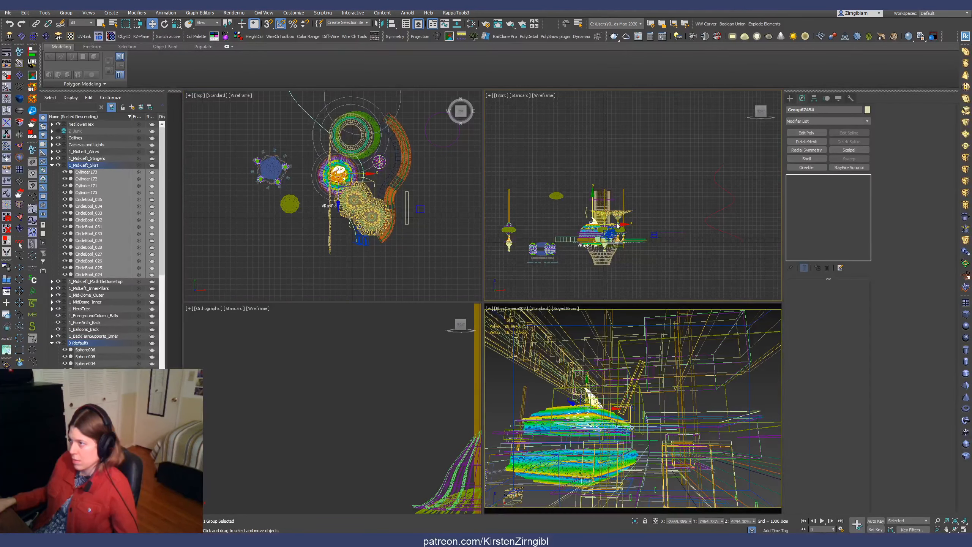
scroll(617, 226, "up", 3)
right_click(619, 246)
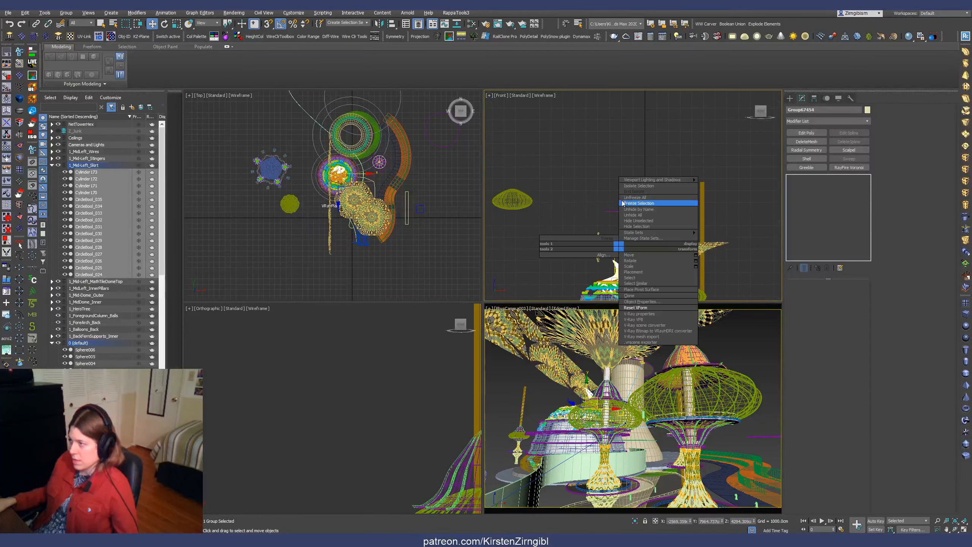
left_click(564, 192)
middle_click_drag(560, 186, 555, 133)
left_click_drag(610, 203, 609, 190)
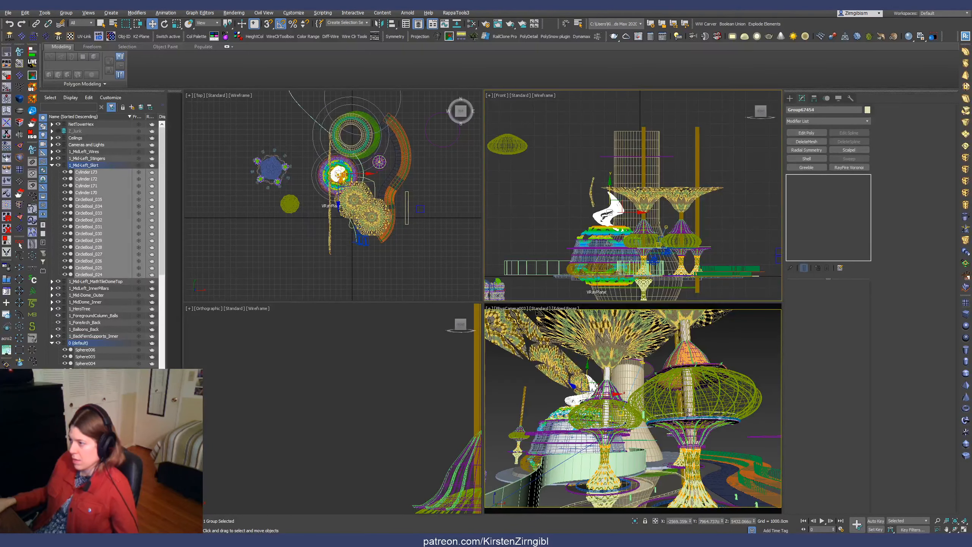
Step: Group the parts of the small round tower beside the curved walkway and shift the group slightly along negative X in the top view
left_click(677, 463)
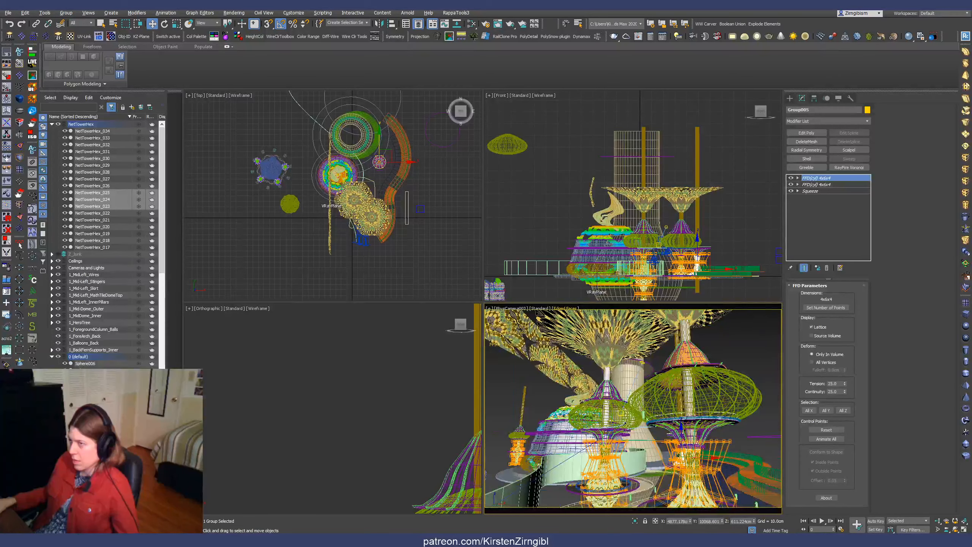
scroll(378, 163, "up", 7)
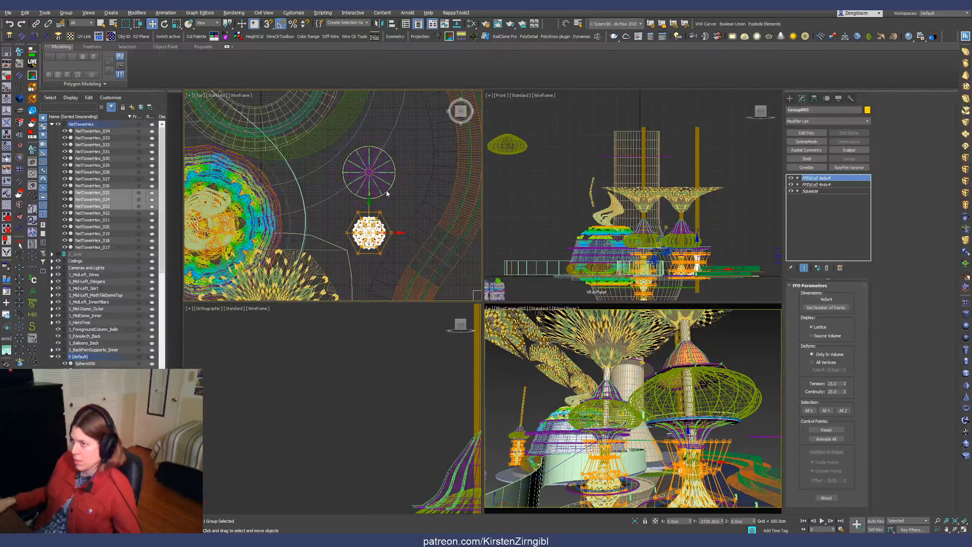
left_click_drag(369, 208, 391, 180)
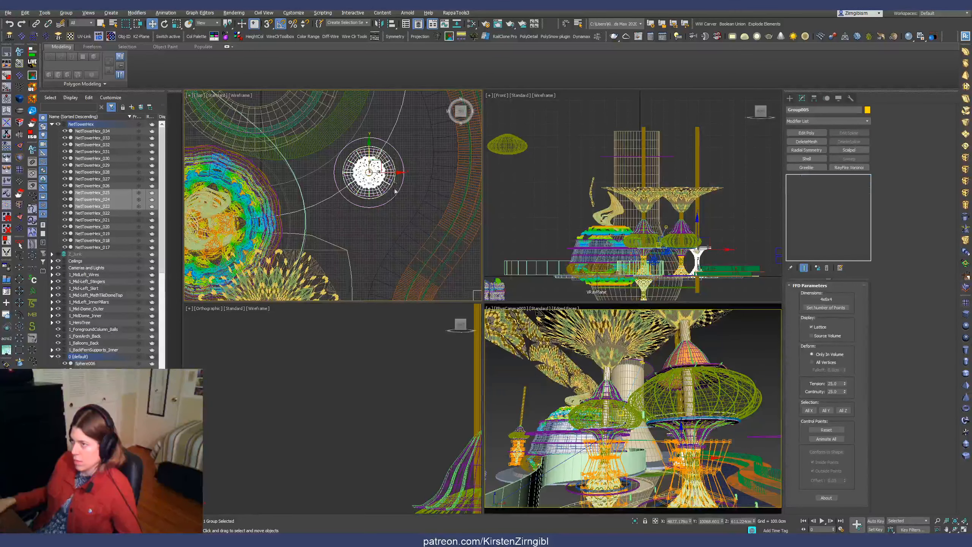
left_click(394, 127, "alt")
key("ctrl+g")
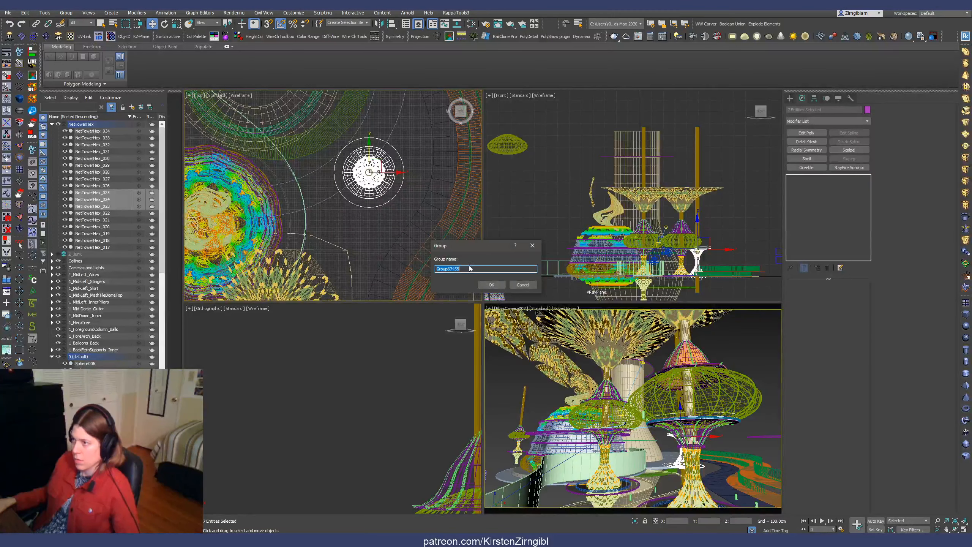
left_click(489, 284)
left_click_drag(391, 174, 384, 174)
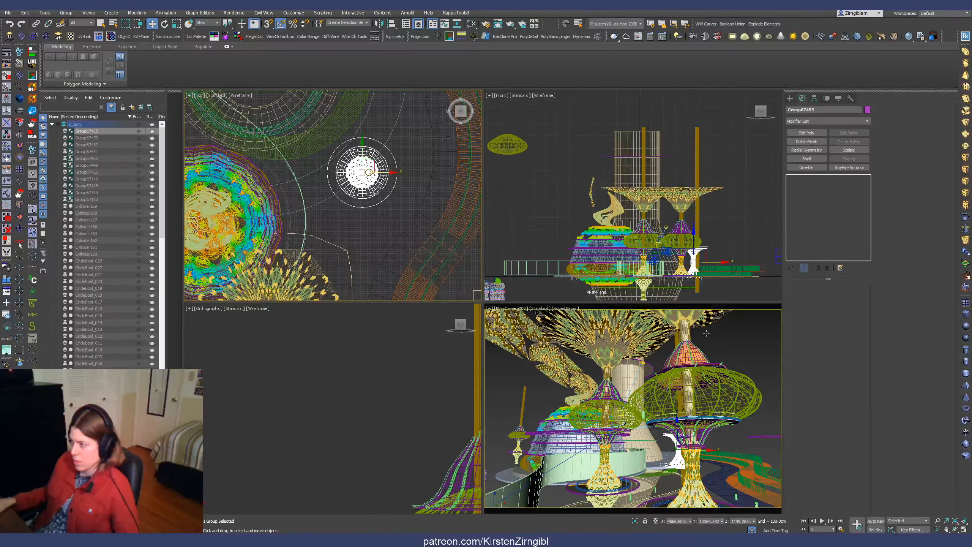
left_click(734, 351)
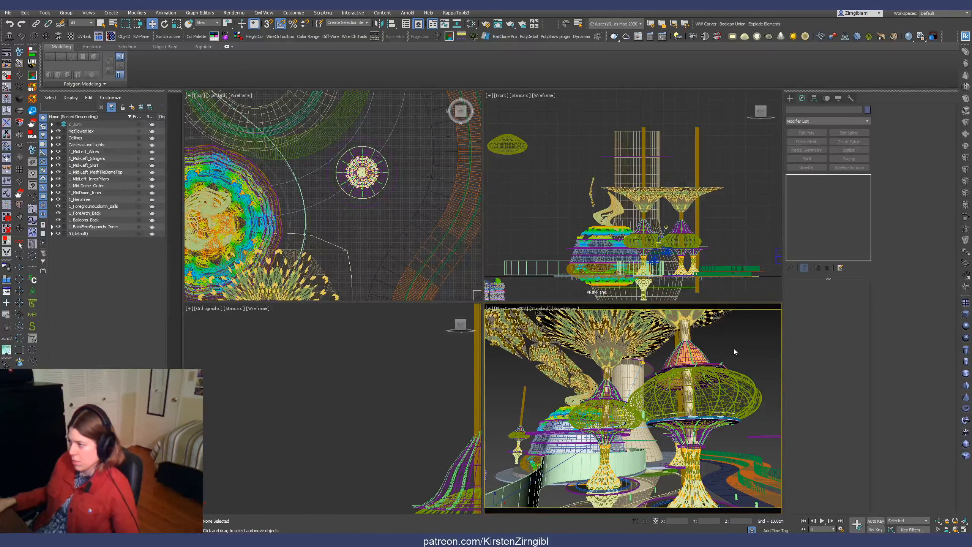
left_click(753, 469)
middle_click_drag(427, 217, 344, 186)
left_click(379, 223, "ctrl")
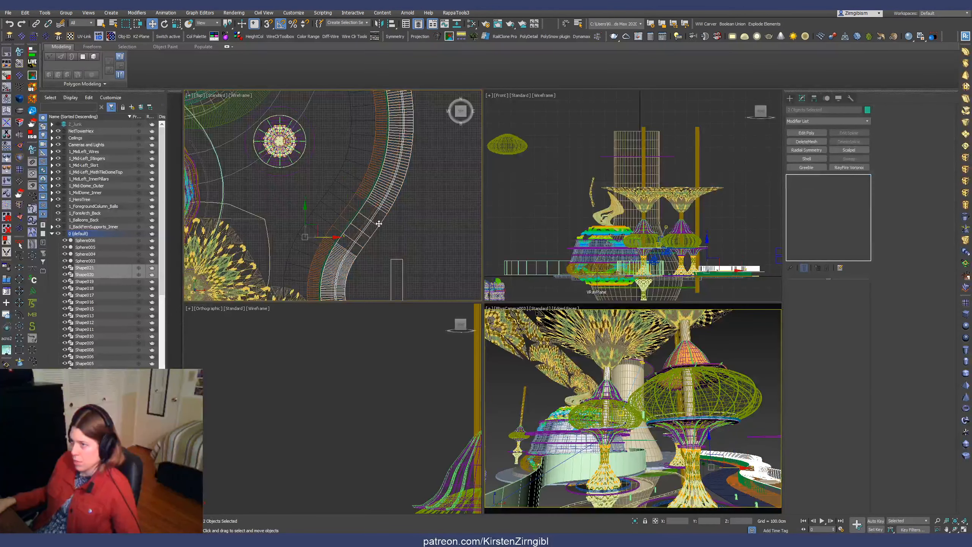
scroll(367, 225, "down", 5)
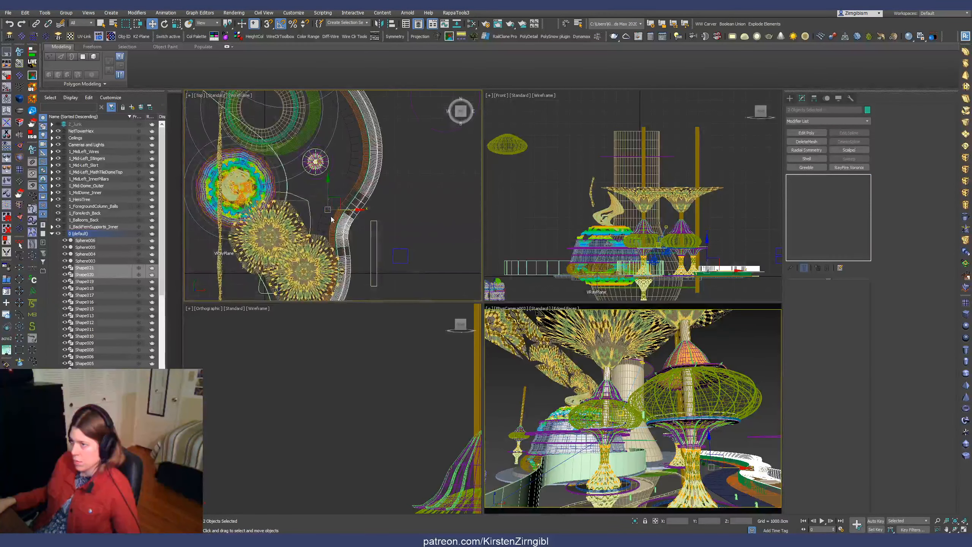
right_click(349, 226)
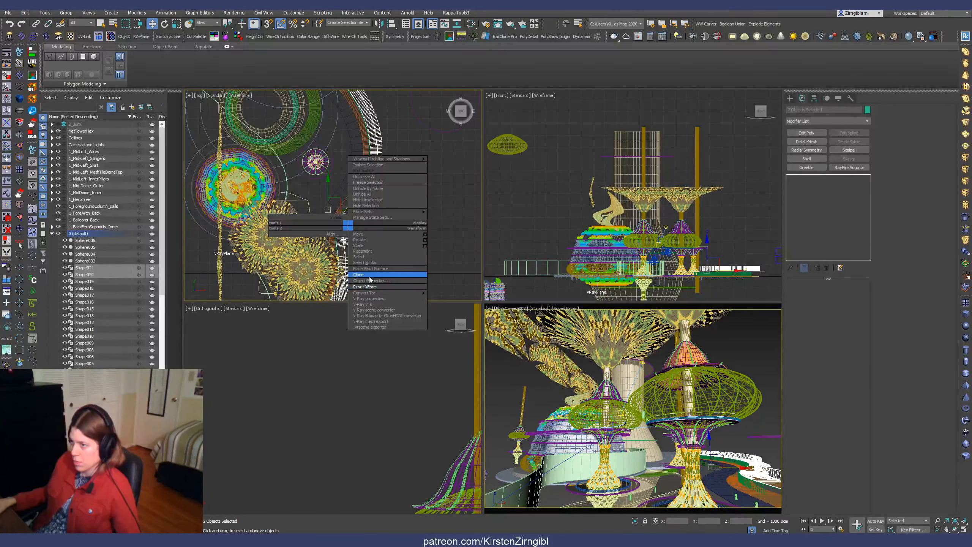
left_click(358, 274)
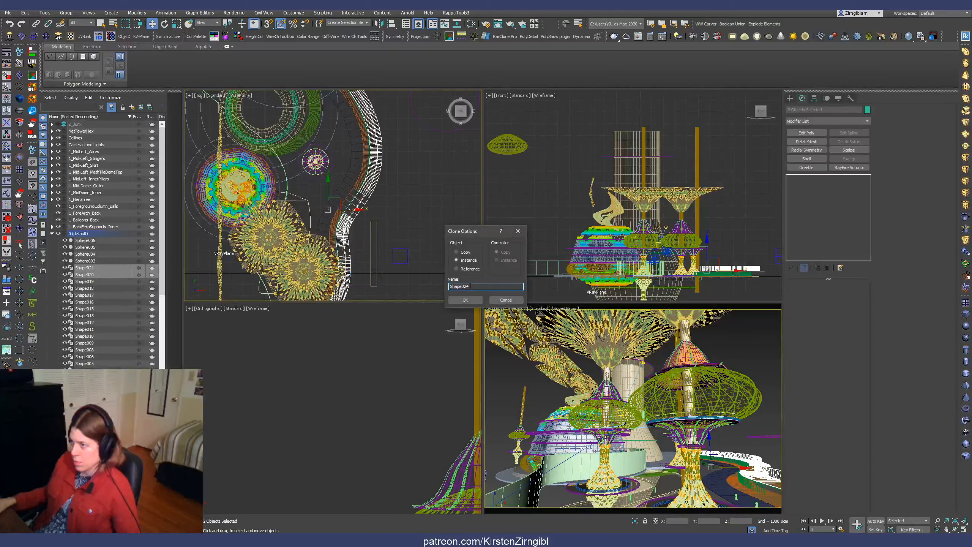
left_click(478, 299)
left_click(404, 200)
Step: Clone the thin curved bar sweep that follows the middle of the orange walkway
scroll(355, 206, "up", 3)
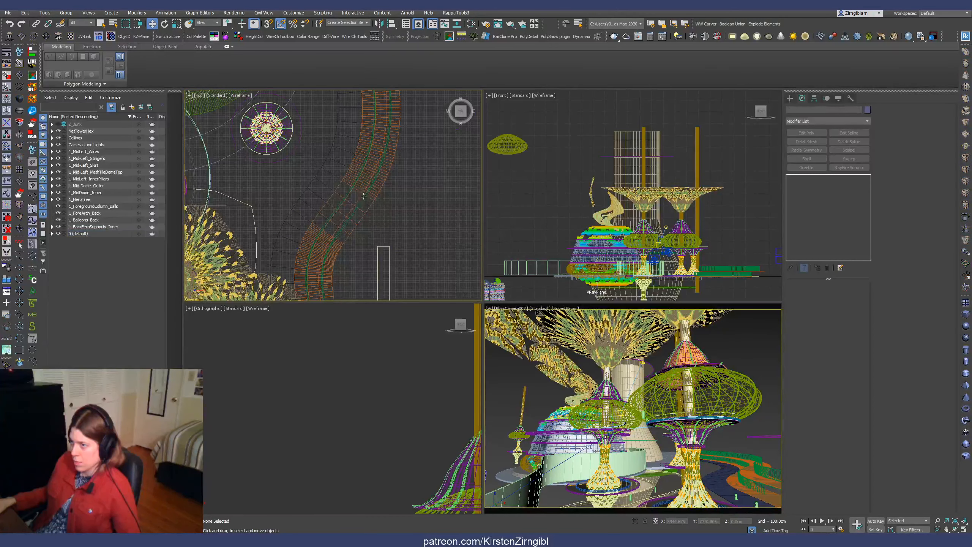
left_click(353, 211)
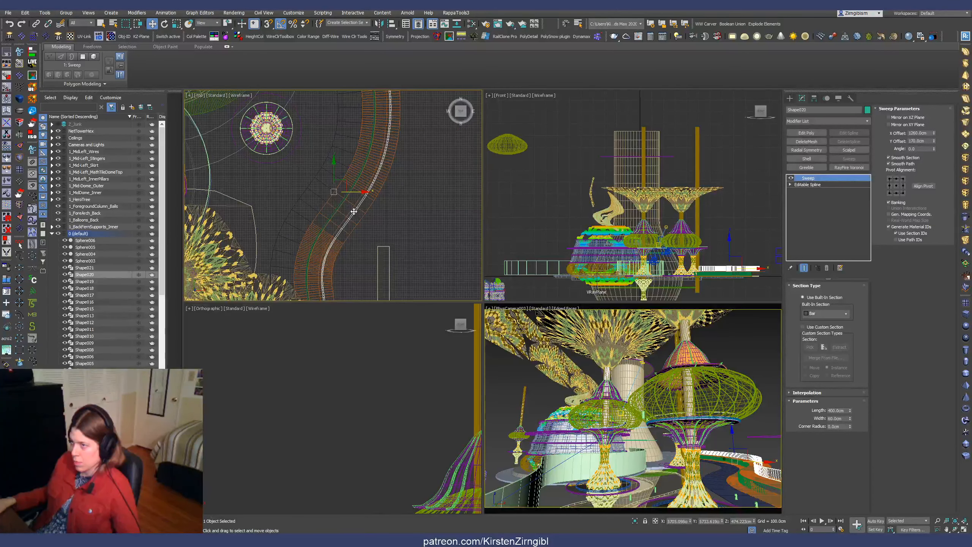
right_click(353, 211)
left_click(418, 257)
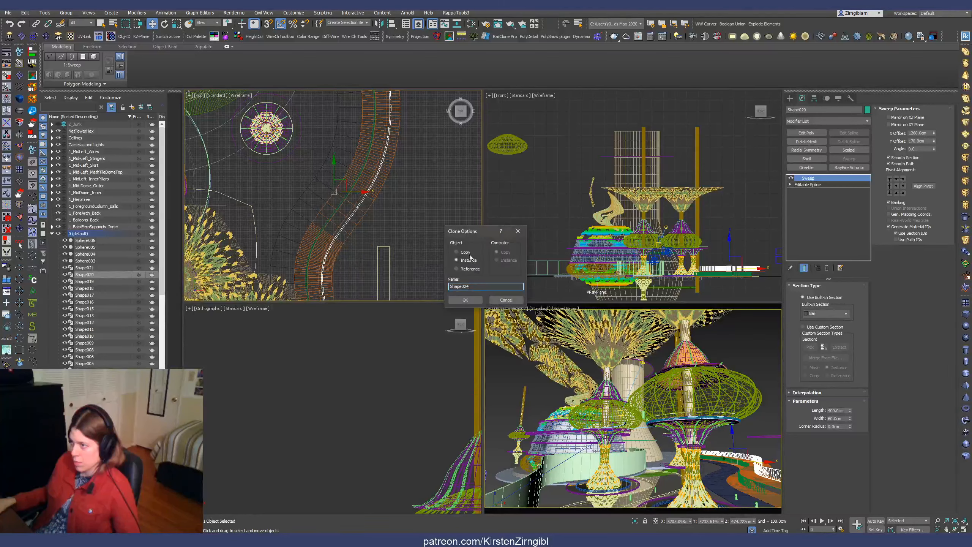
left_click(471, 302)
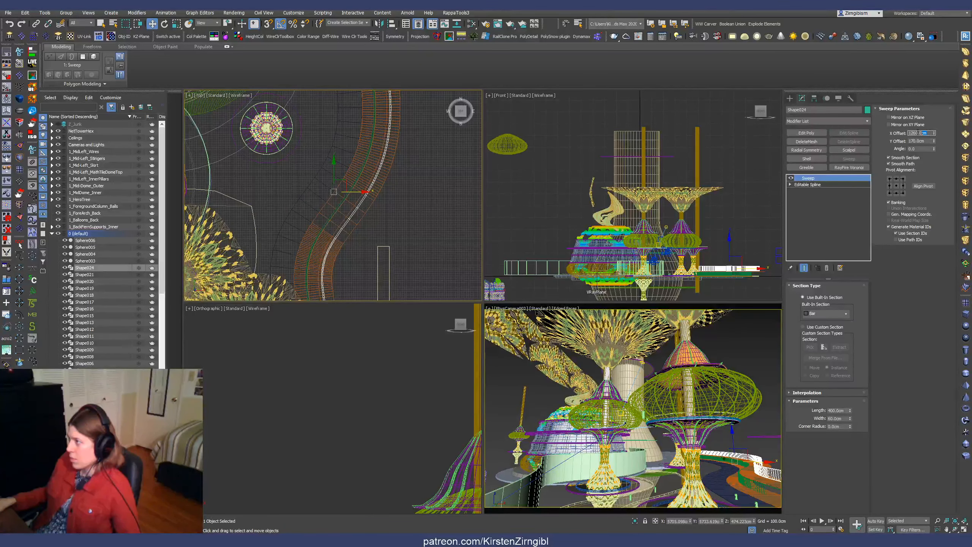
Step: Try a Sweep X offset of 2000 cm on the cloned bar and settle on 1900 cm
left_click_drag(918, 133, 884, 129)
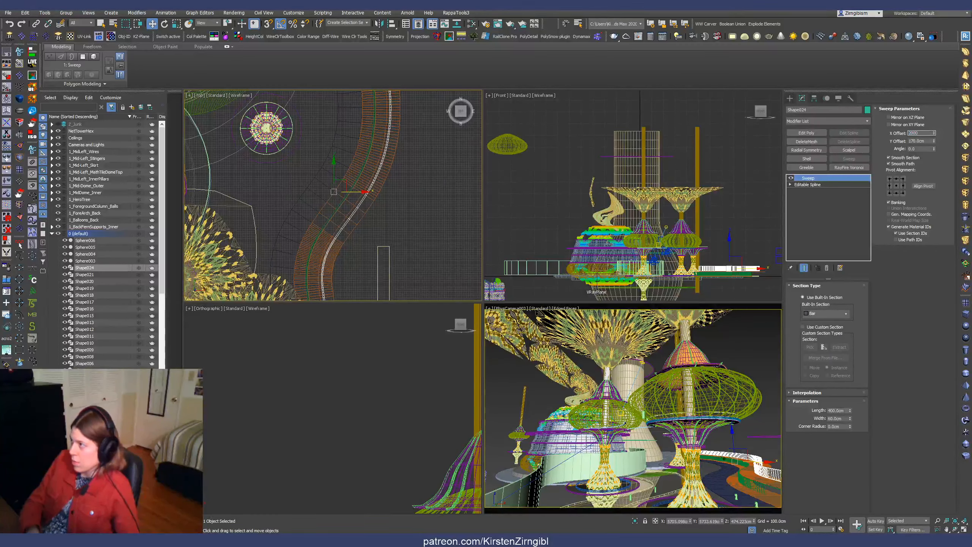
type("2000")
key("Return")
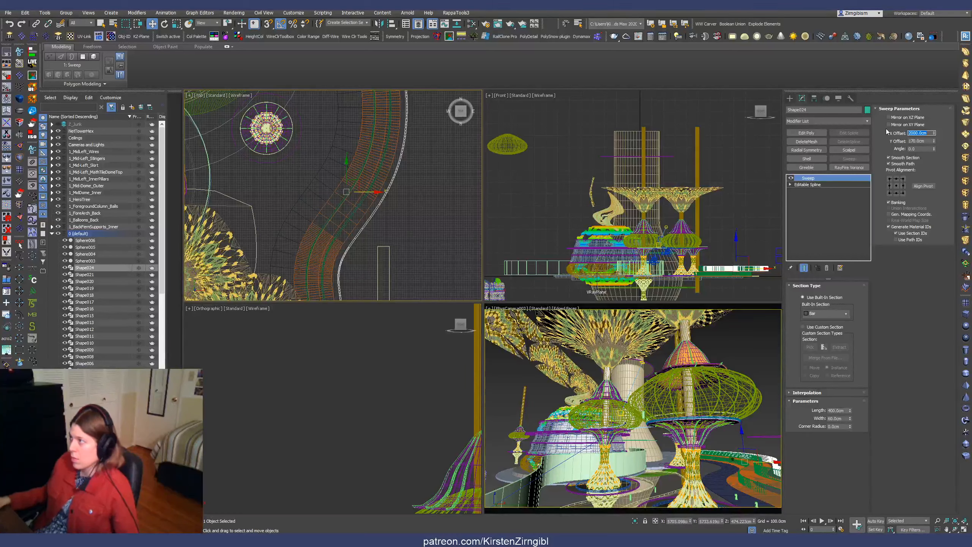
type("1900")
key("Return")
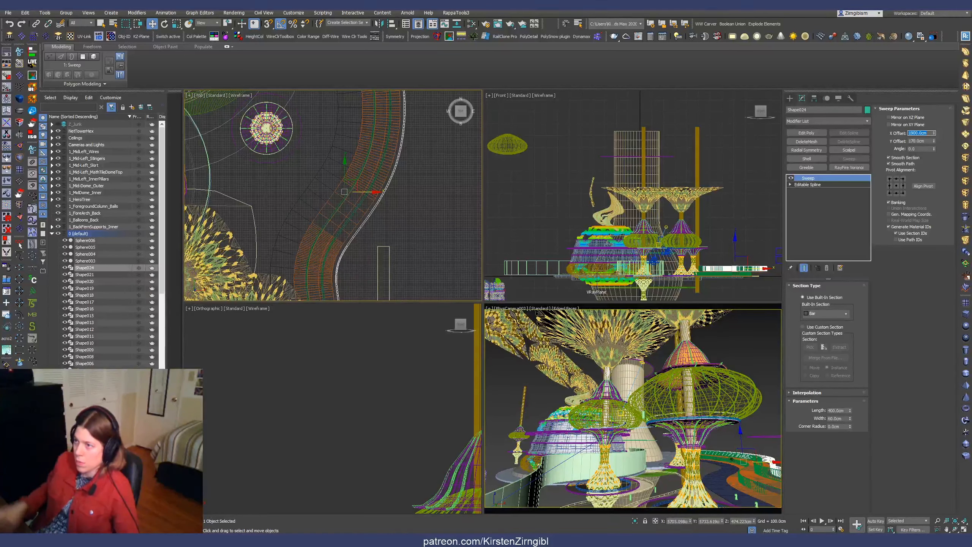
Step: Raise the cloned bar sweep in the front view so it stacks as a third tier above the two green walls
middle_click_drag(633, 167, 577, 157)
scroll(706, 235, "up", 5)
middle_click_drag(667, 240, 683, 154)
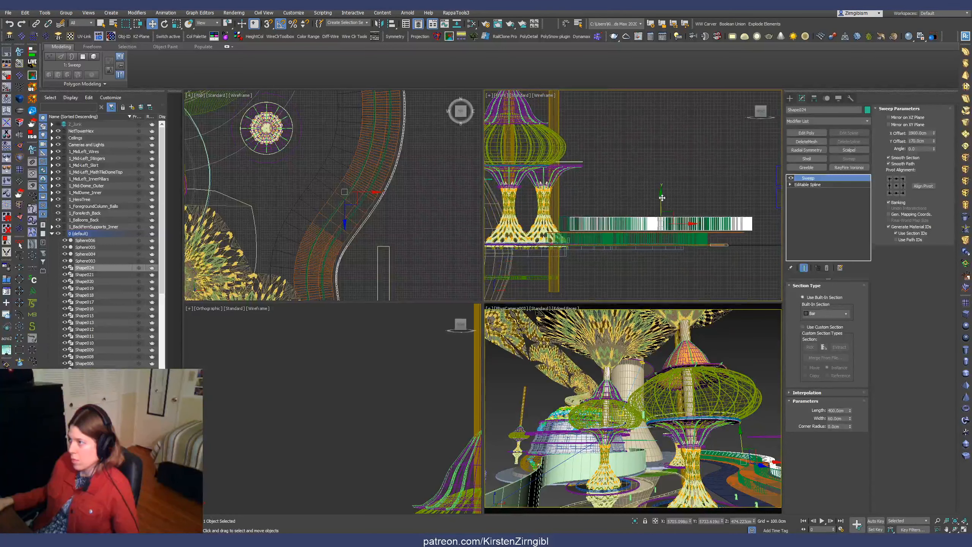
left_click_drag(662, 198, 665, 183)
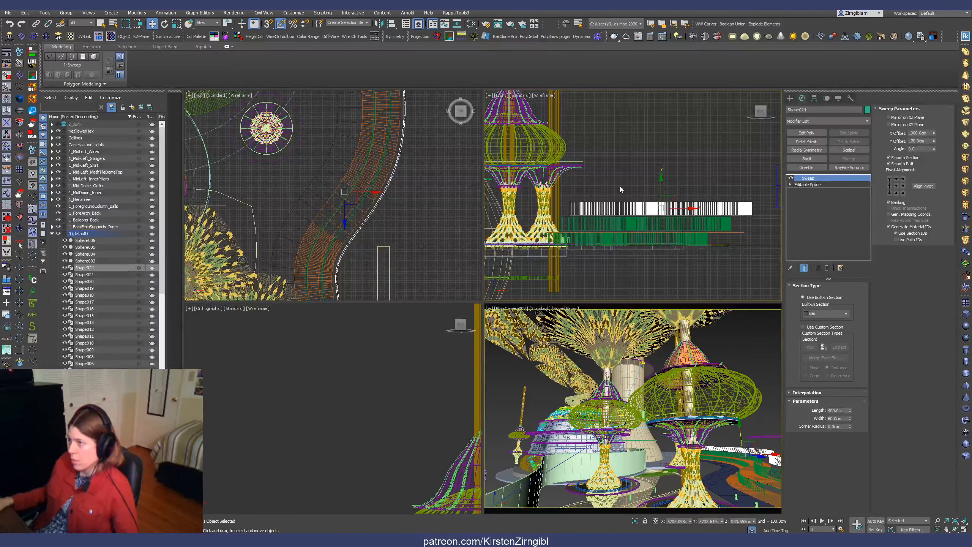
Step: Clone the flat orange walkway sweep as a copy and set the clone's Sweep X Offset to 1700 cm
left_click(351, 232)
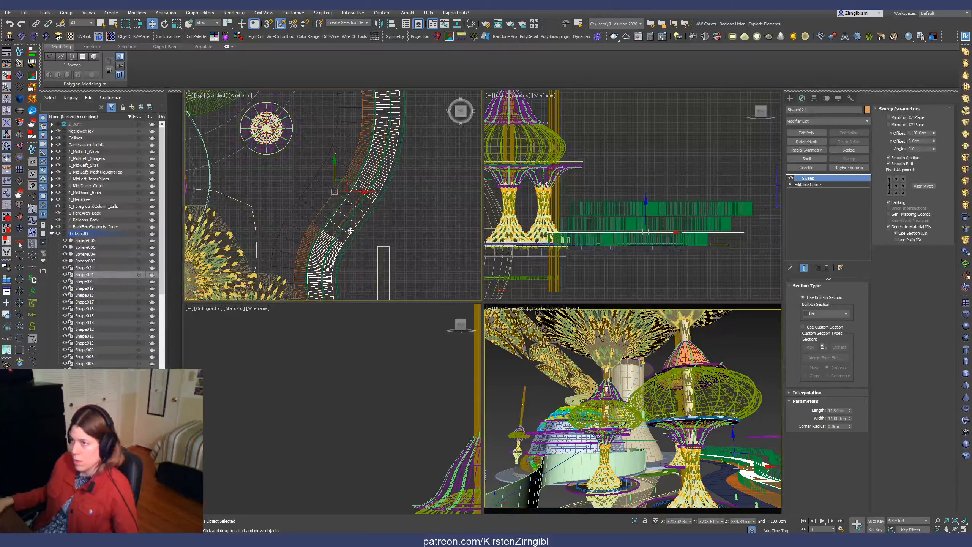
right_click(351, 230)
left_click(404, 270)
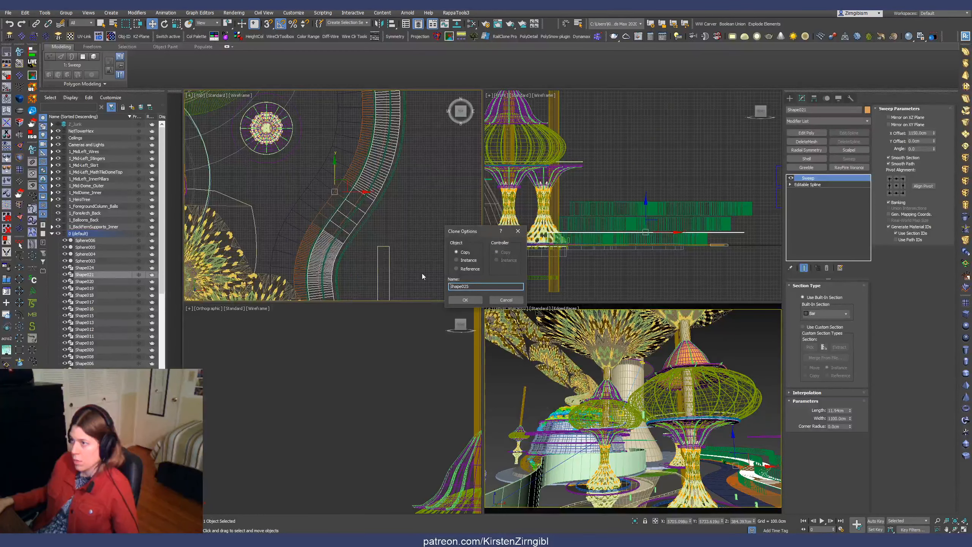
left_click(461, 297)
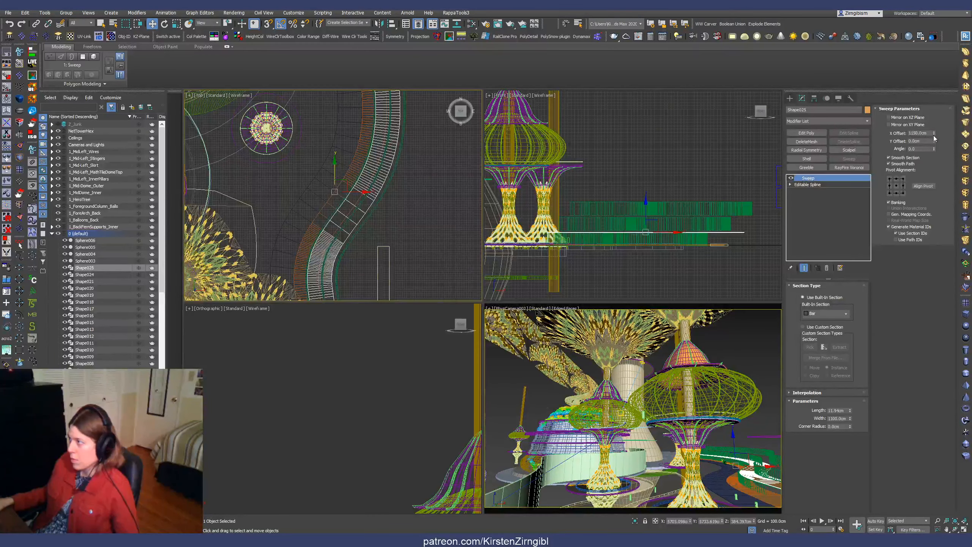
type("1700")
key("Return")
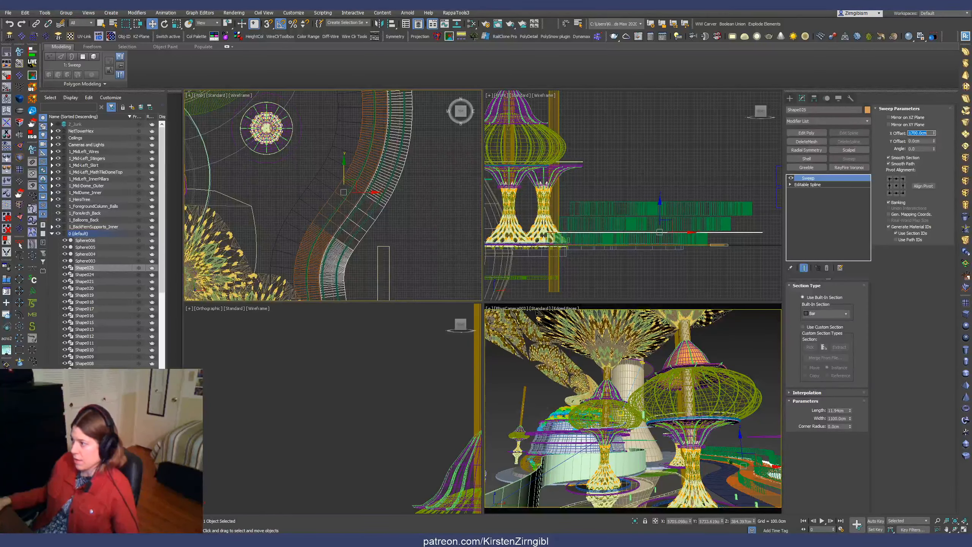
Step: Raise the cloned flat sweep in the front view to sit on top of the second green wall tier
scroll(666, 215, "up", 2)
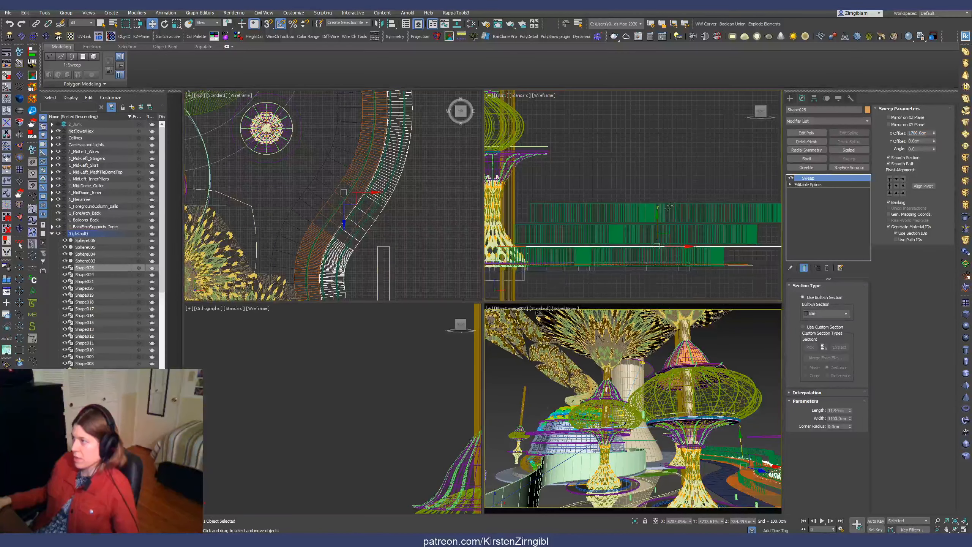
left_click_drag(663, 214, 642, 212)
left_click(663, 235)
left_click_drag(731, 188, 735, 203)
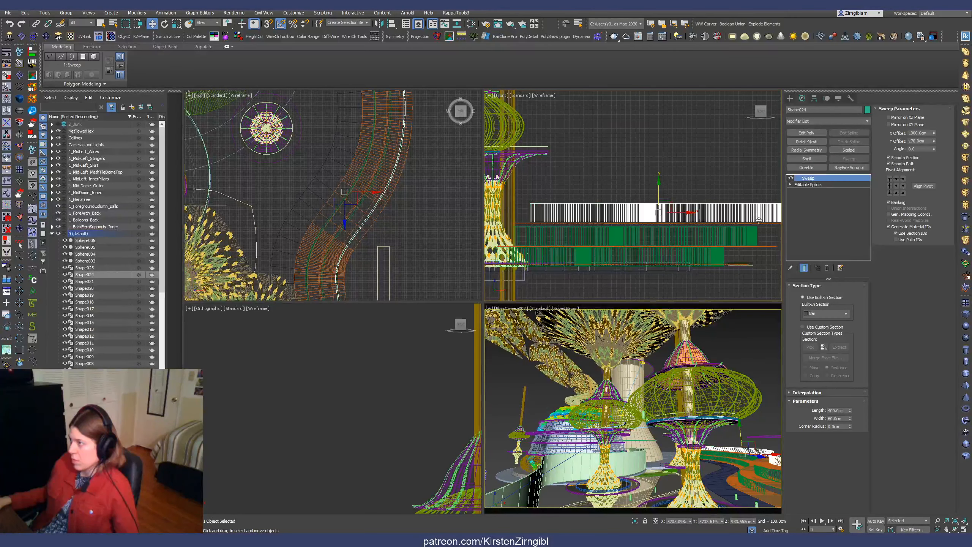
left_click(759, 223)
left_click_drag(657, 201, 666, 203)
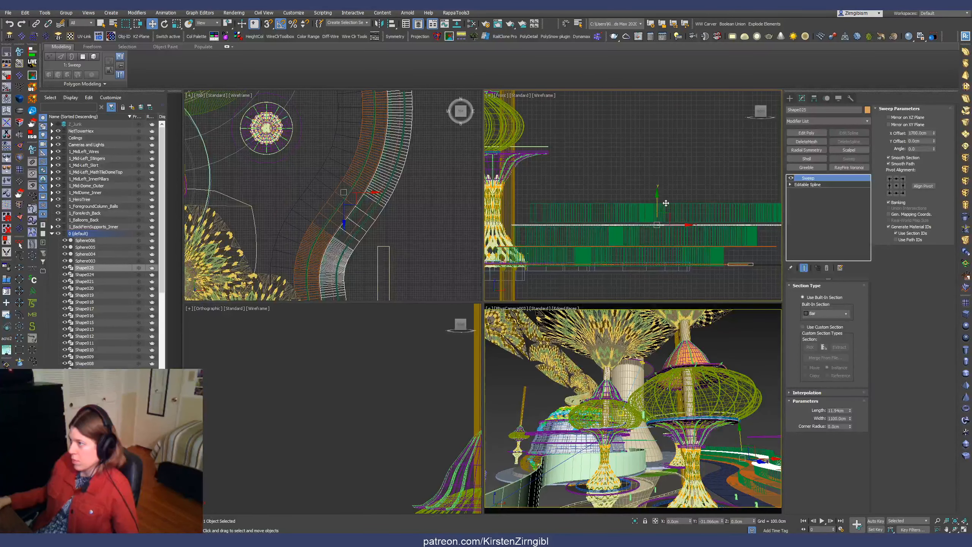
Step: Lower the topmost bar sweep slightly in the front view so it rests on the raised flat sweep
left_click(663, 204)
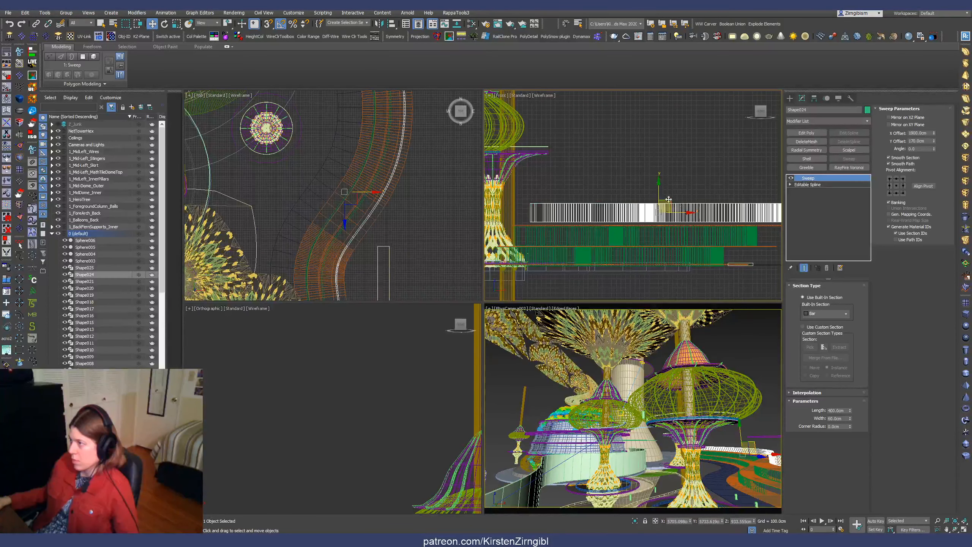
left_click_drag(658, 189, 662, 193)
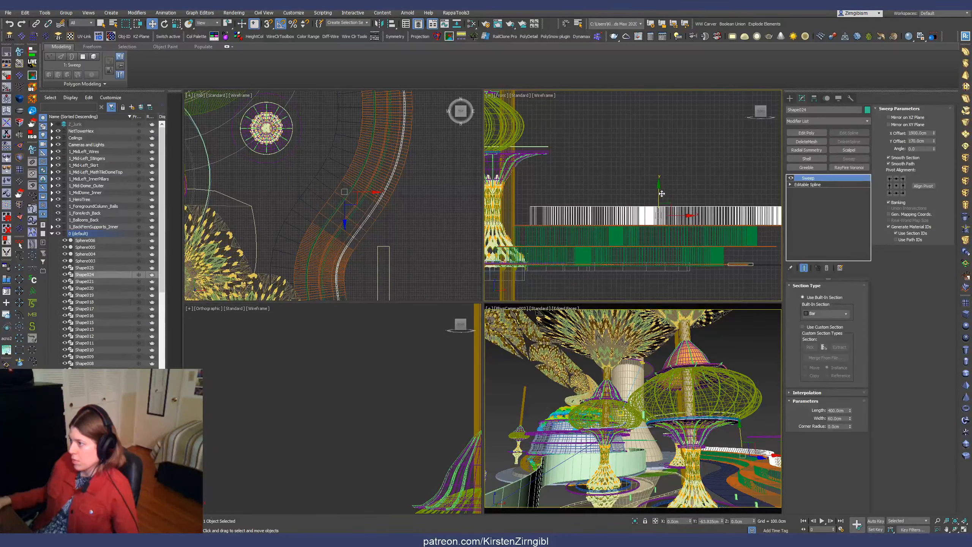
left_click(736, 181)
left_click(771, 462)
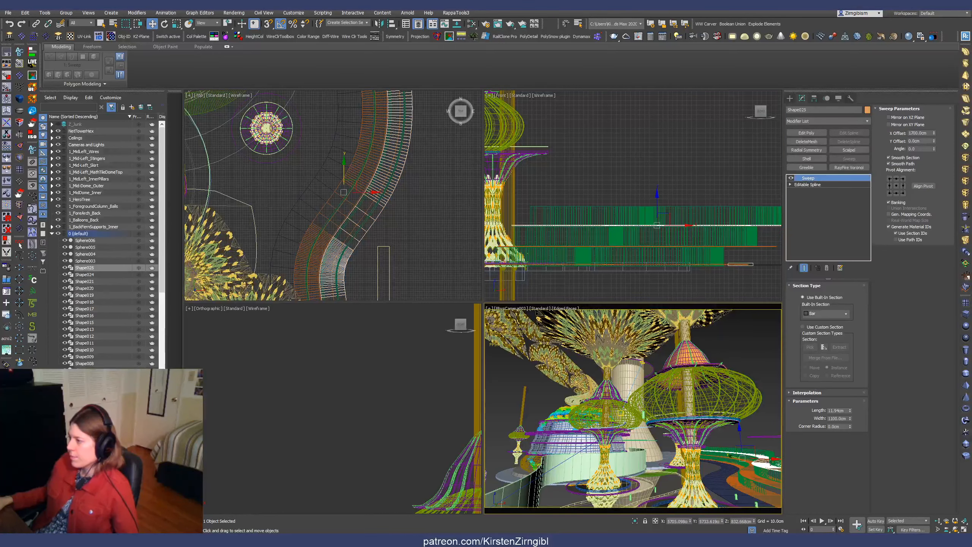
left_click(756, 490)
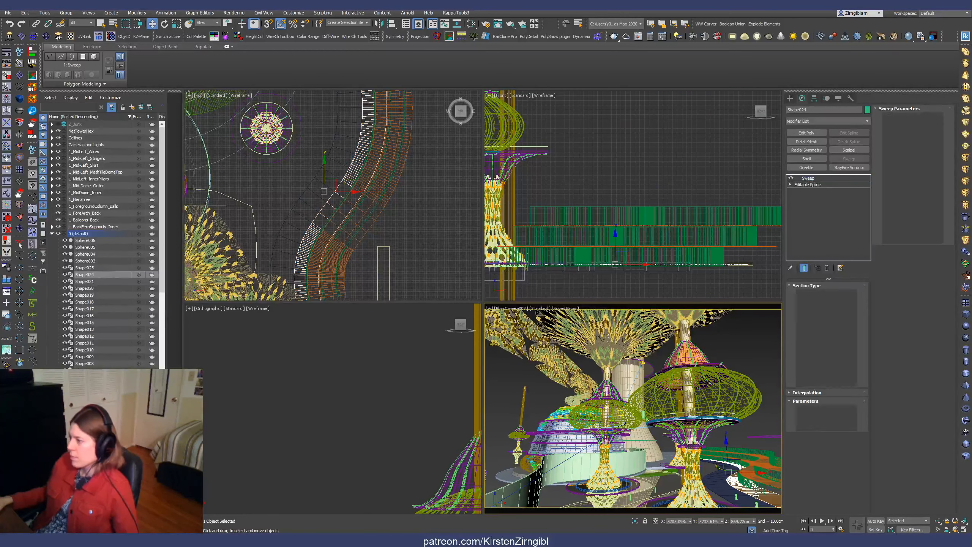
key("ctrl+z")
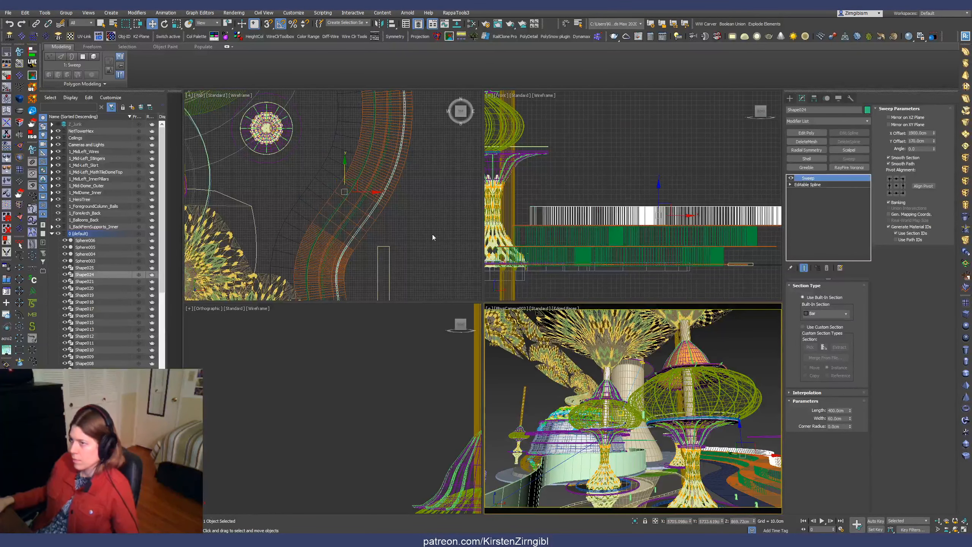
Step: Clone the raised flat sweep as a copy and try Sweep X Offsets of 2200 cm and 2400 cm on the clone
left_click(378, 210)
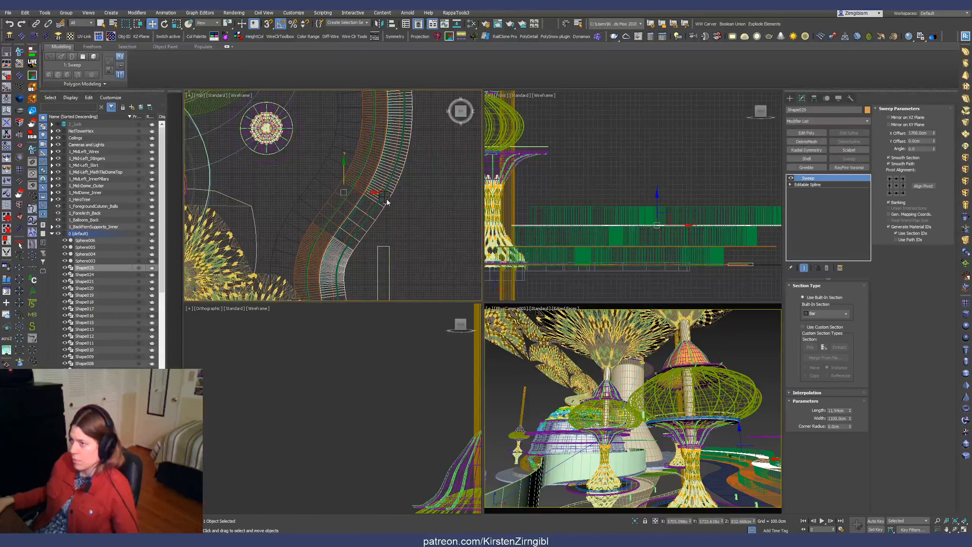
right_click(384, 197)
left_click(394, 246)
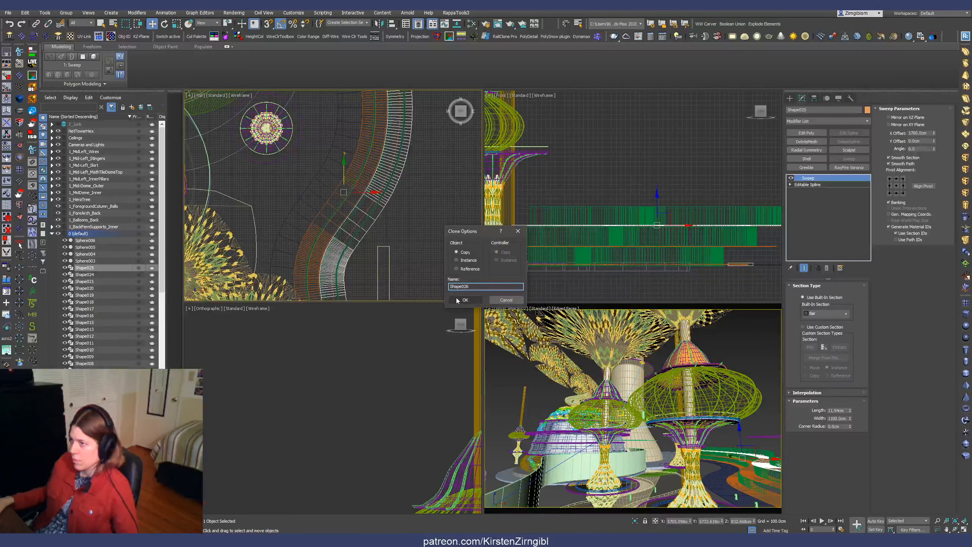
left_click(456, 298)
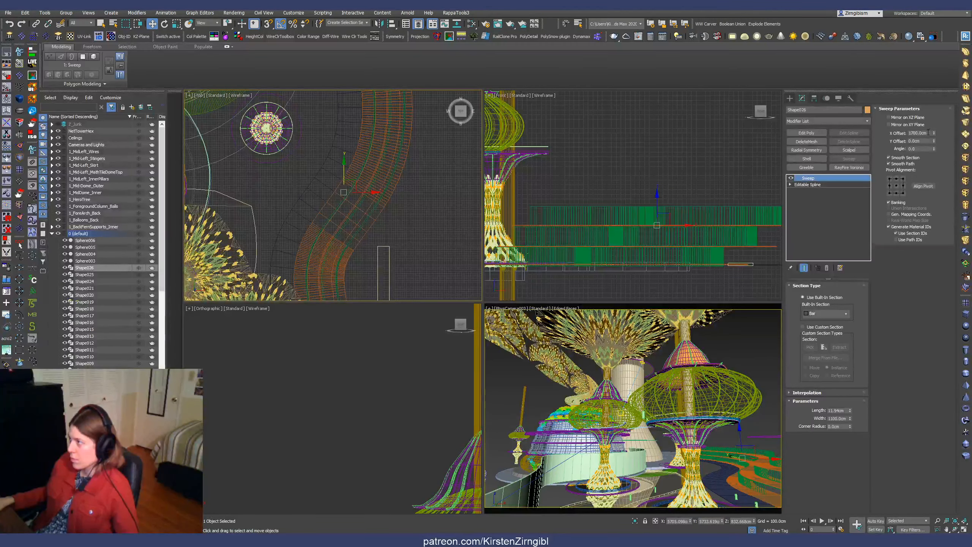
type("2200")
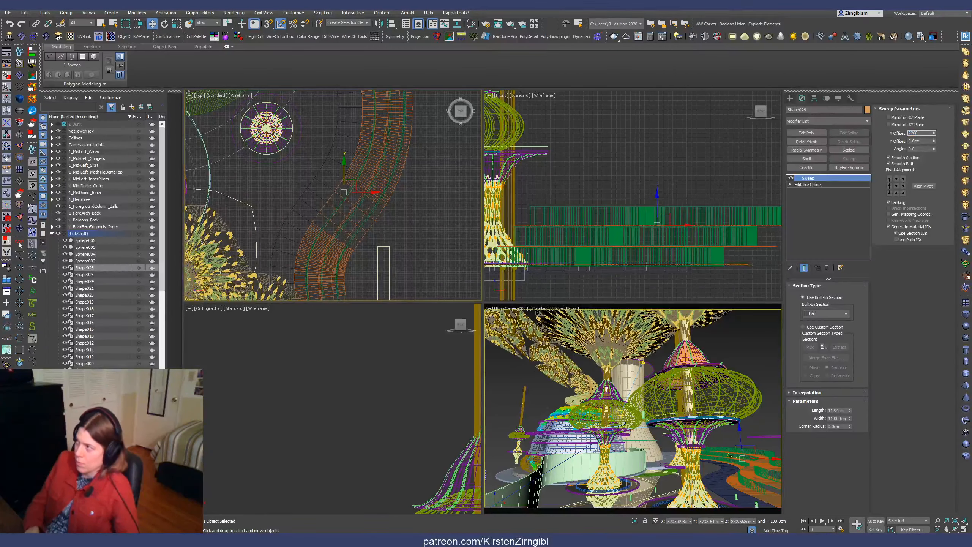
key("Return")
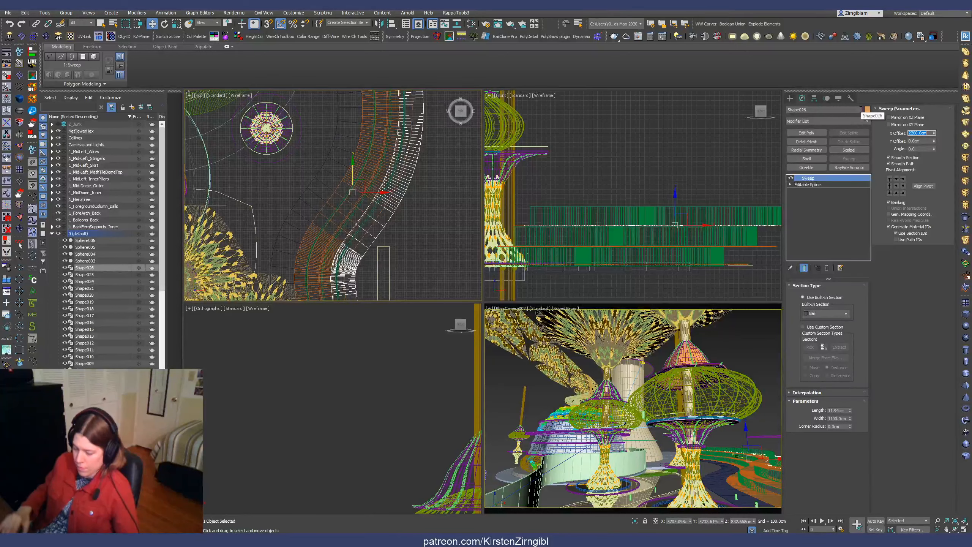
key("Return")
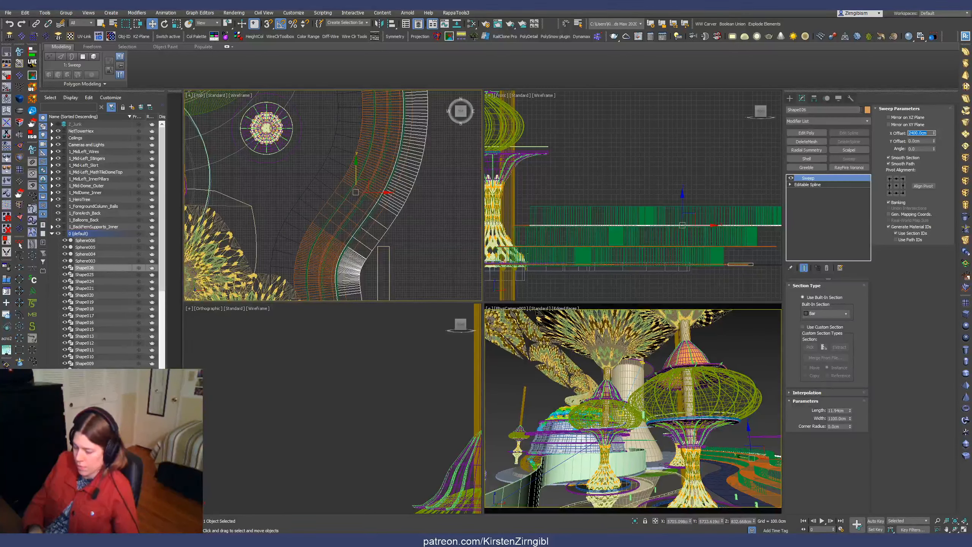
key("Return")
Step: Raise the new flat sweep to the top of the third wall tier and settle its Sweep X Offset on 2380 cm
right_click(688, 160)
left_click_drag(685, 204, 683, 184)
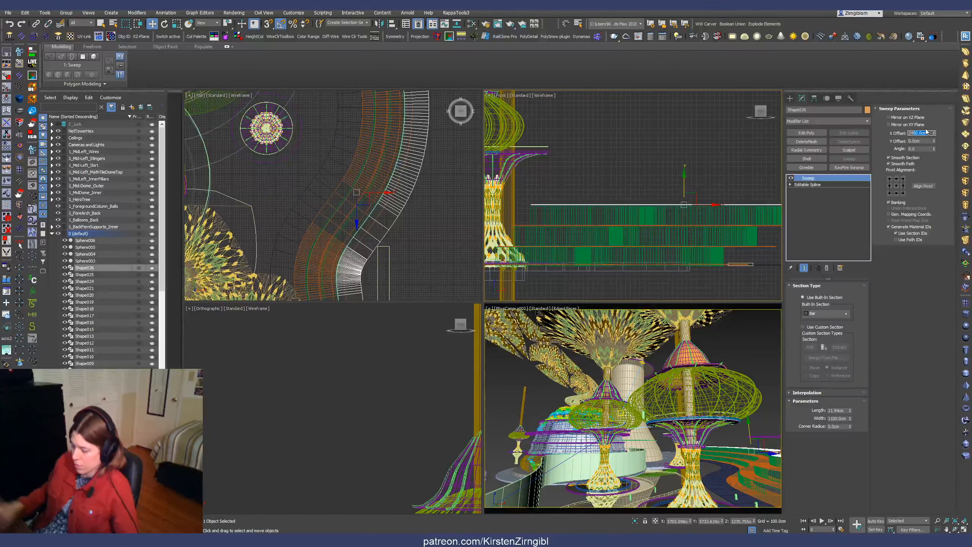
type("00")
key("Return")
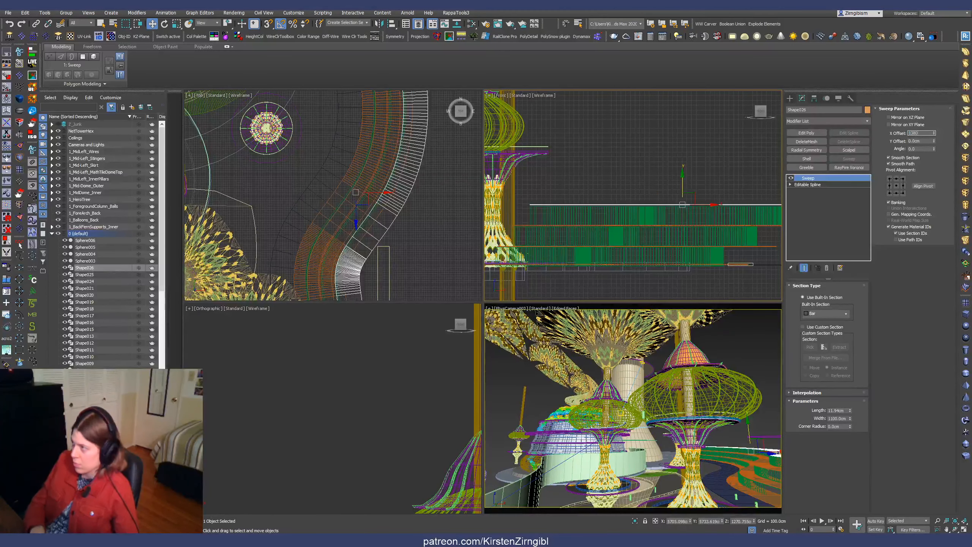
type("1380")
key("Return")
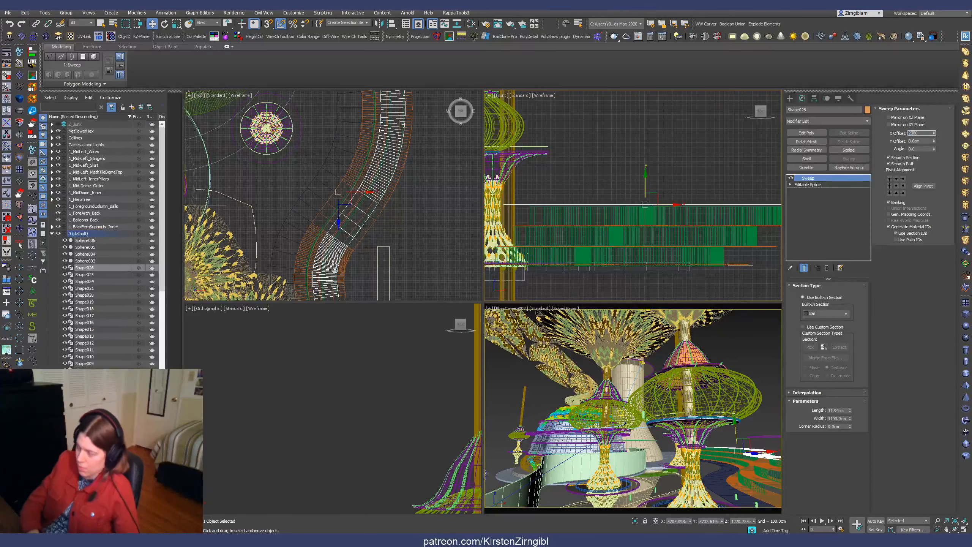
type("2380")
key("Return")
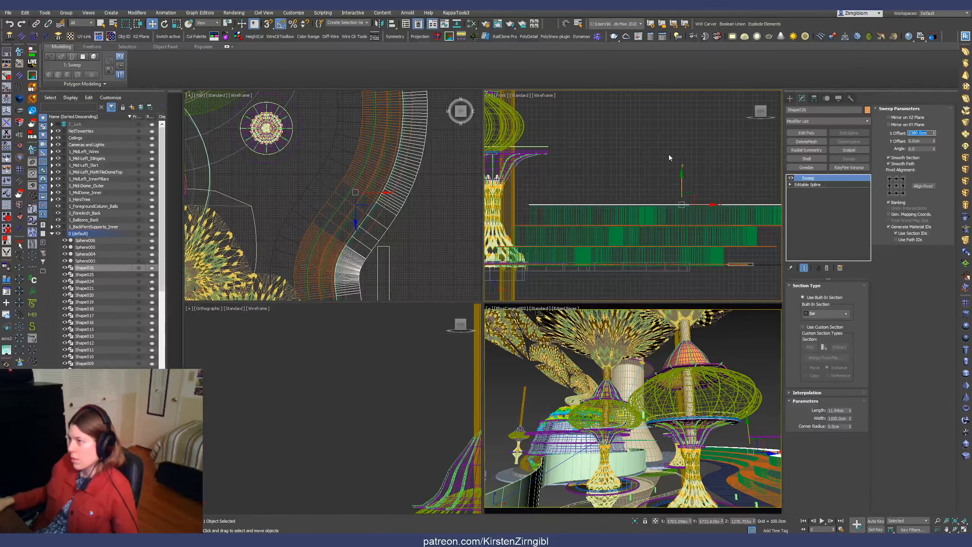
Step: Lower the uppermost flat sweep slightly in the front view onto the top edge of the third wall, and deselect it
right_click(679, 178)
left_click(581, 169)
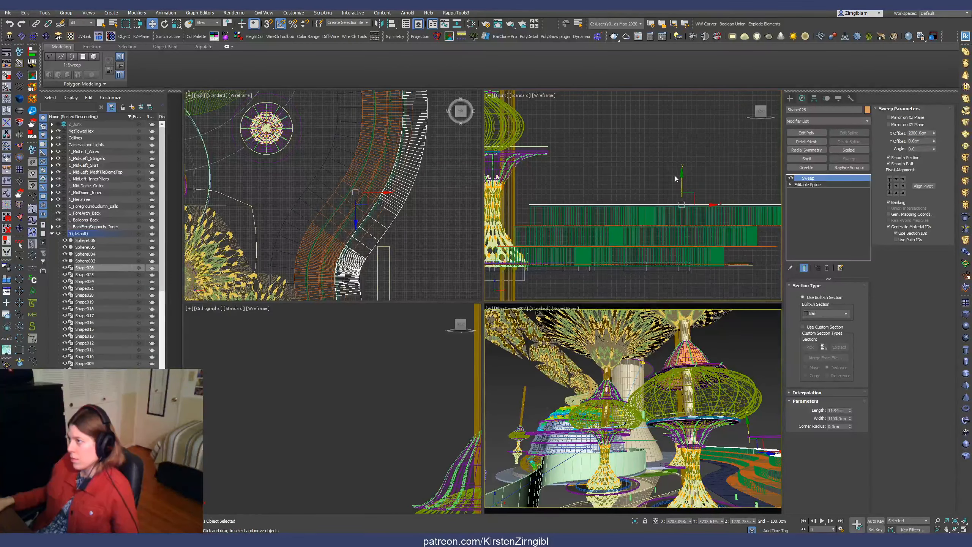
left_click_drag(682, 180, 684, 183)
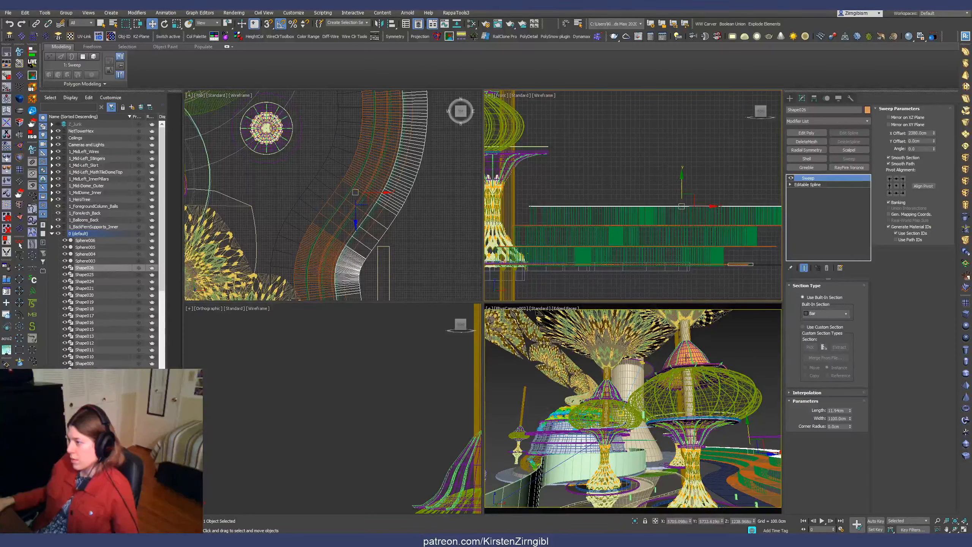
left_click(759, 353)
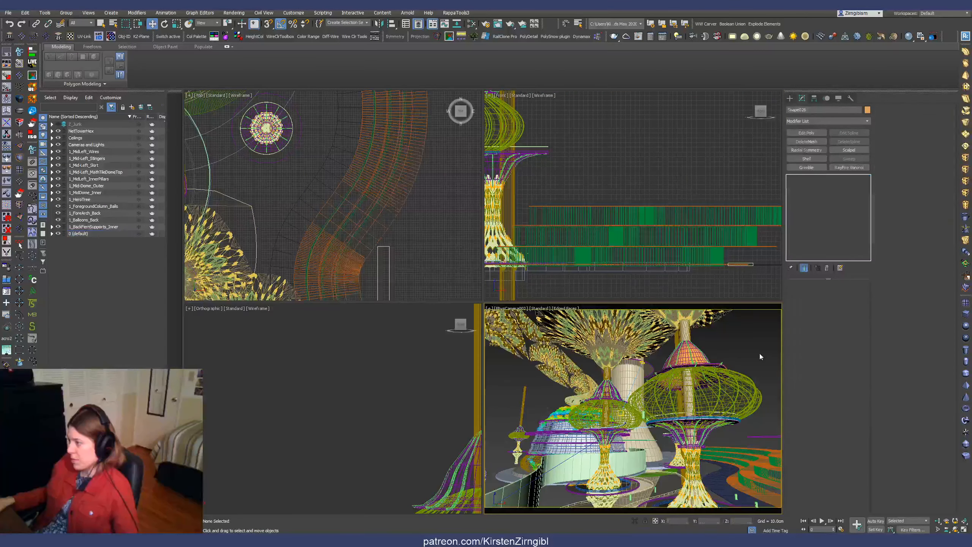
Step: Try a different Sweep X Offset on the flat sweep above the second wall tier and undo it
left_click(768, 459)
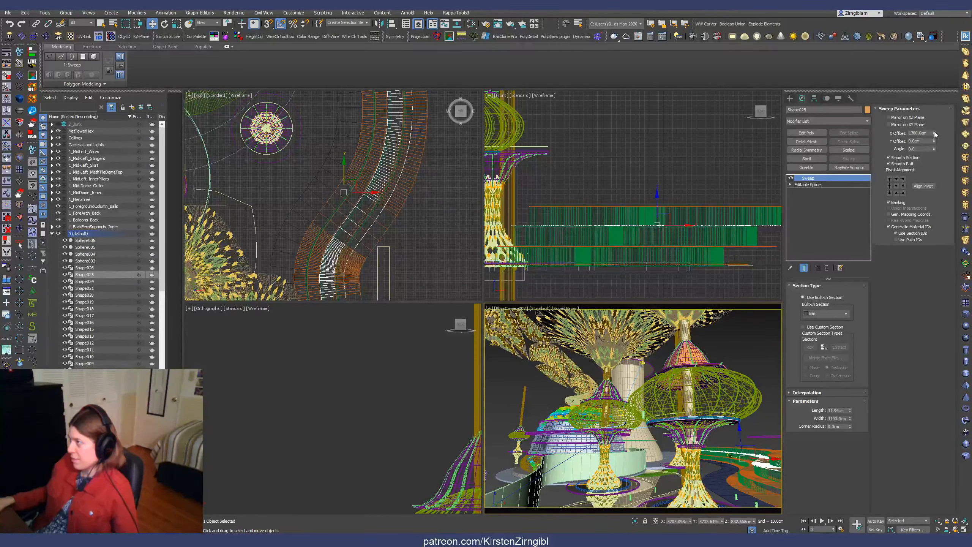
left_click_drag(934, 133, 862, 154)
key("ctrl+z")
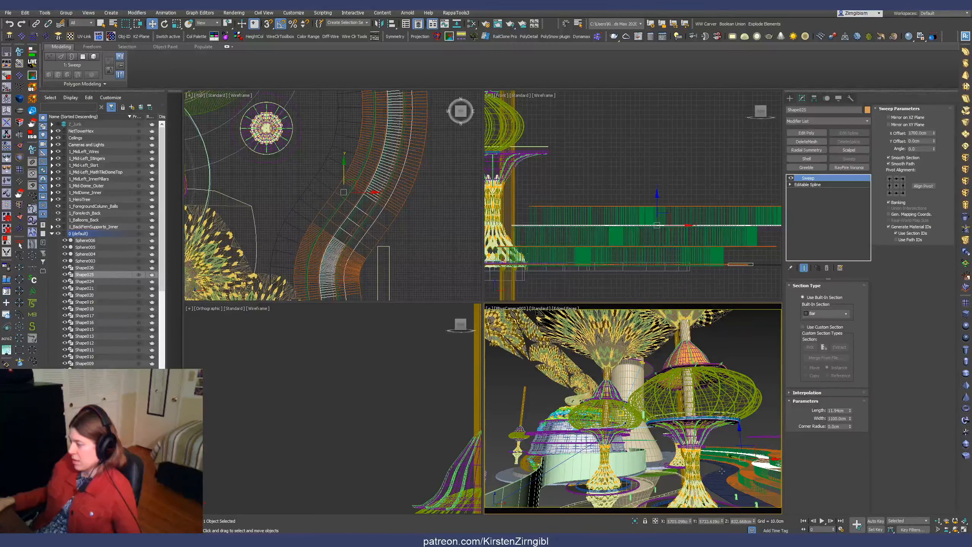
Step: Clone the flat sweep above the lowest wall as a copy and reduce the clone's Sweep X Offset to about -90 cm
left_click(751, 477)
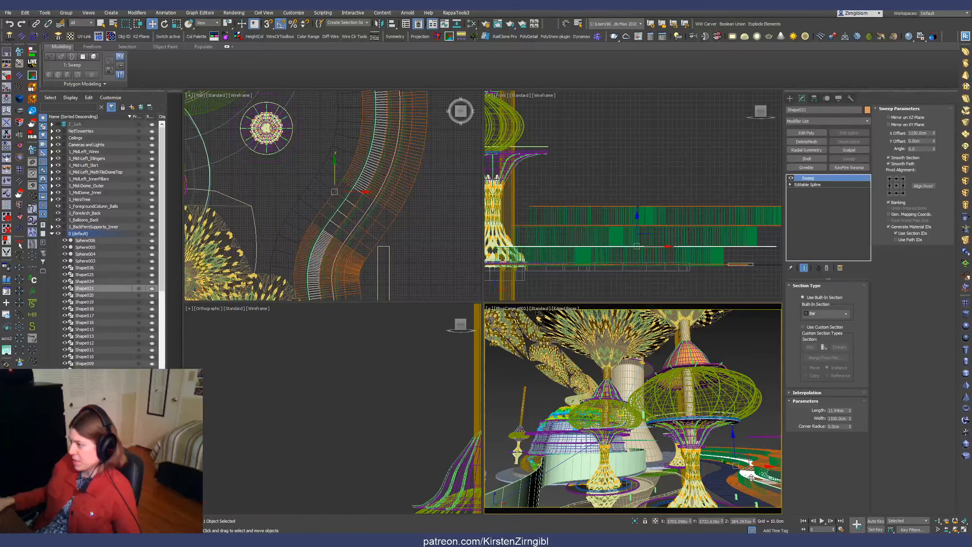
right_click(751, 430)
left_click(780, 476)
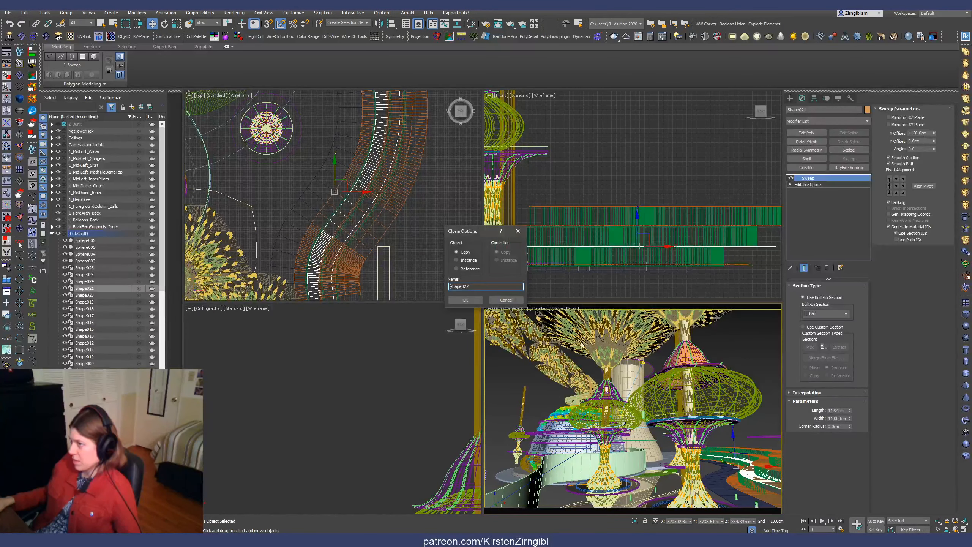
left_click(465, 299)
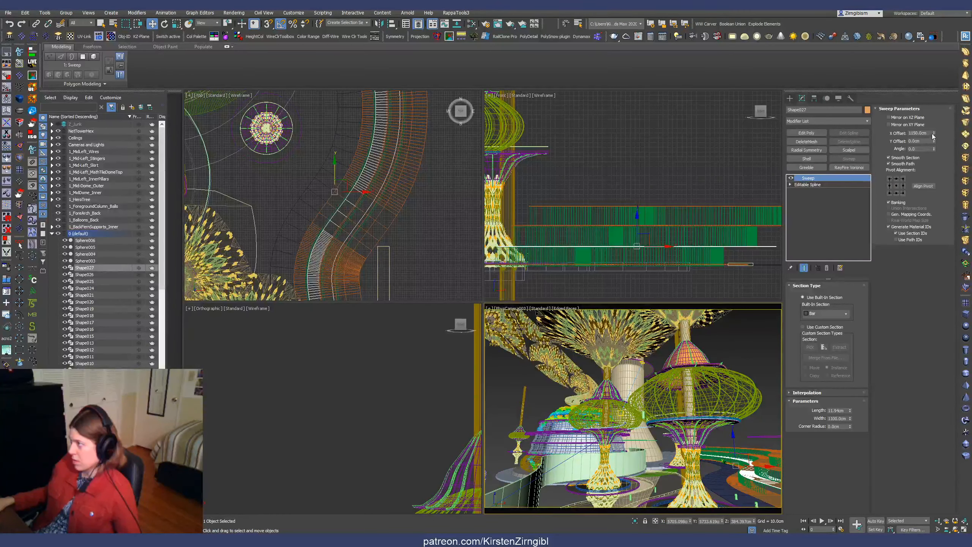
left_click_drag(934, 134, 922, 174)
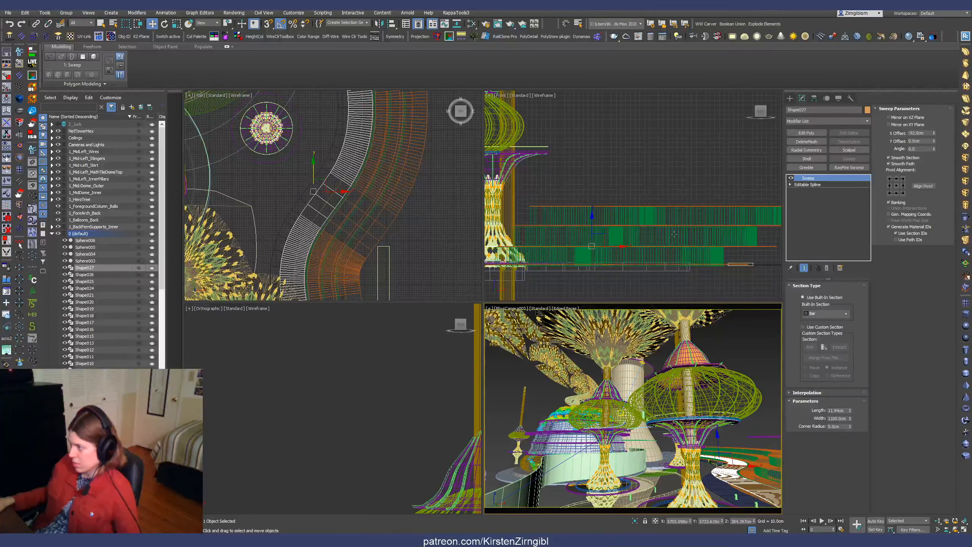
Step: Set the object color of the cloned flat sweep above the lowest wall to blue, and deselect it
left_click(866, 109)
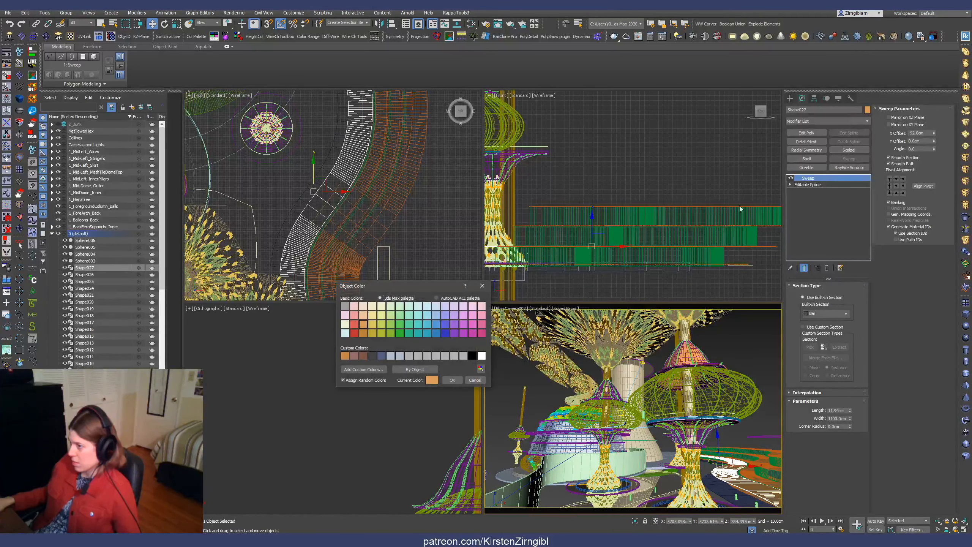
left_click(435, 324)
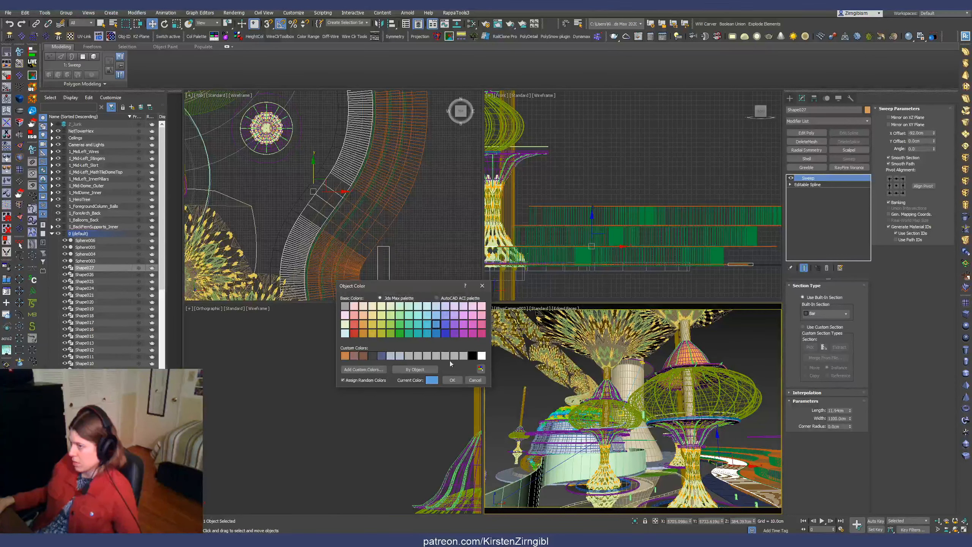
left_click(451, 380)
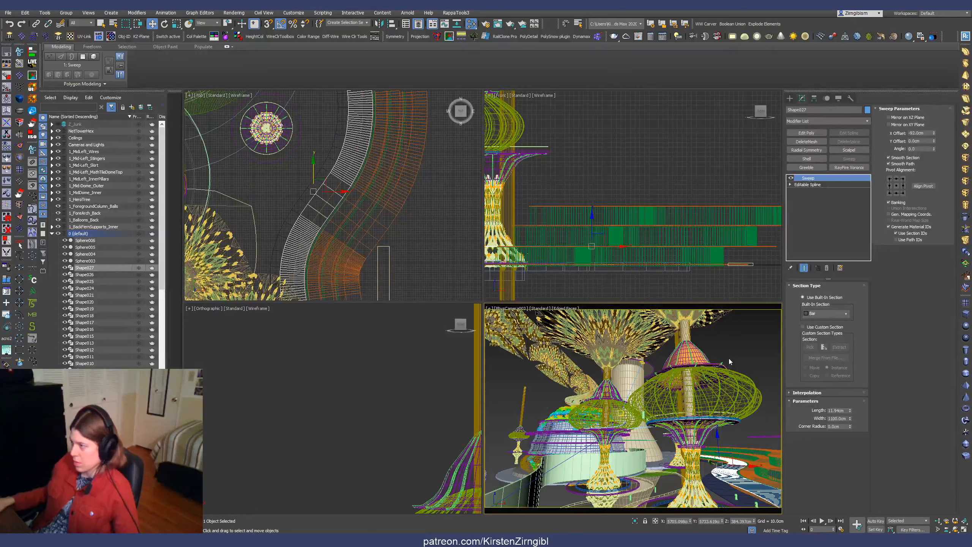
left_click(691, 281)
Step: Add the Glass 1 (Clear) material from the KZ_Transparent library to the Slate material graph and open its parameters
key("m")
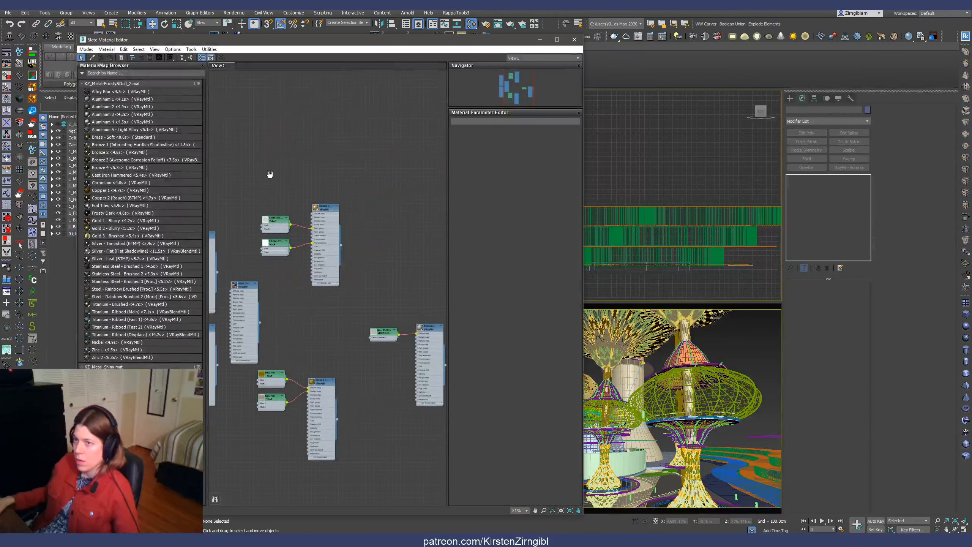
left_click(83, 84)
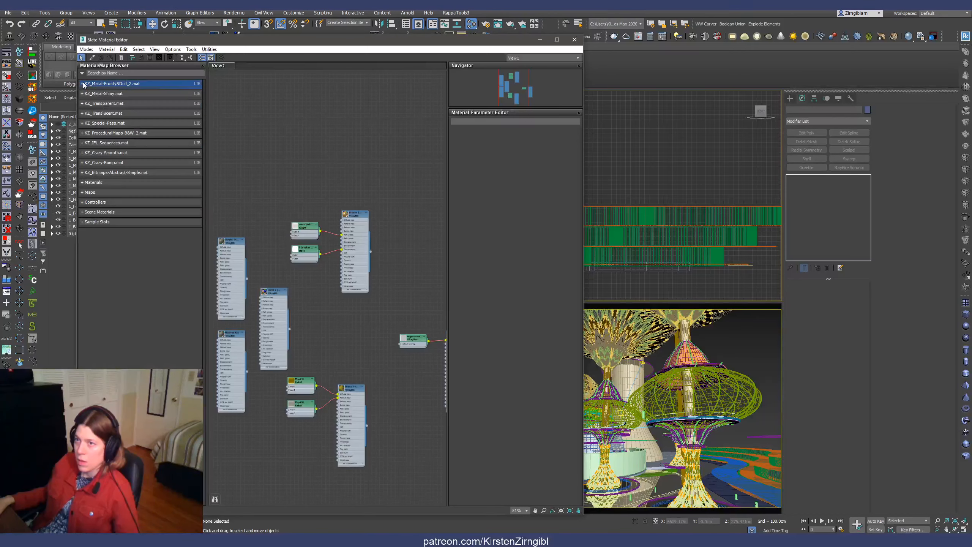
left_click(83, 103)
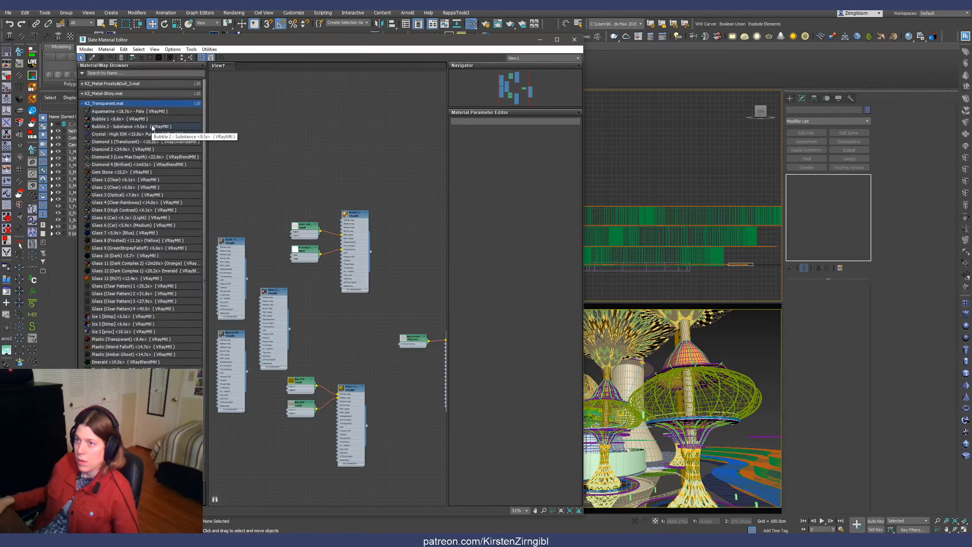
left_click_drag(135, 180, 280, 123)
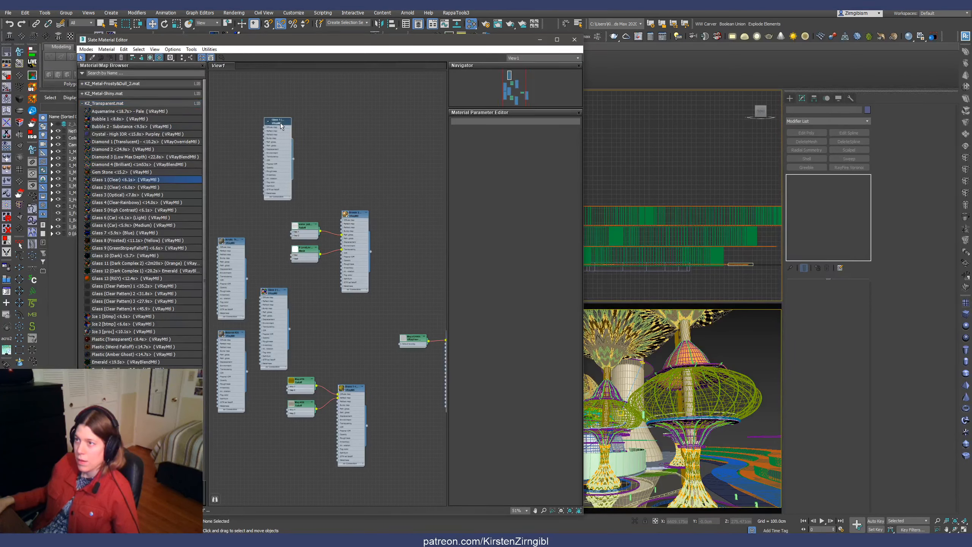
double_click(280, 123)
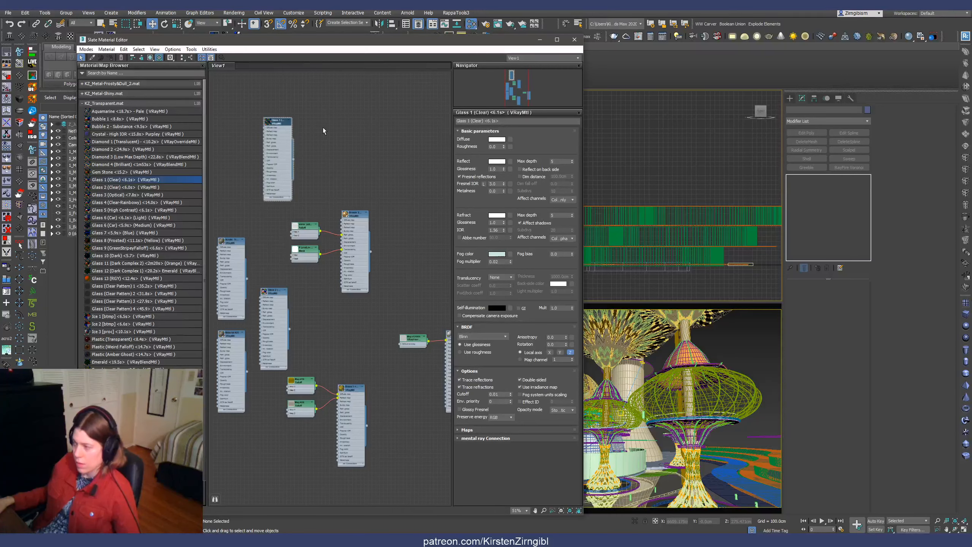
Step: Select the blue inner walkway sweep, place a second Glass 1 (Clear) node in the material graph, and close the material editor
left_click(743, 483)
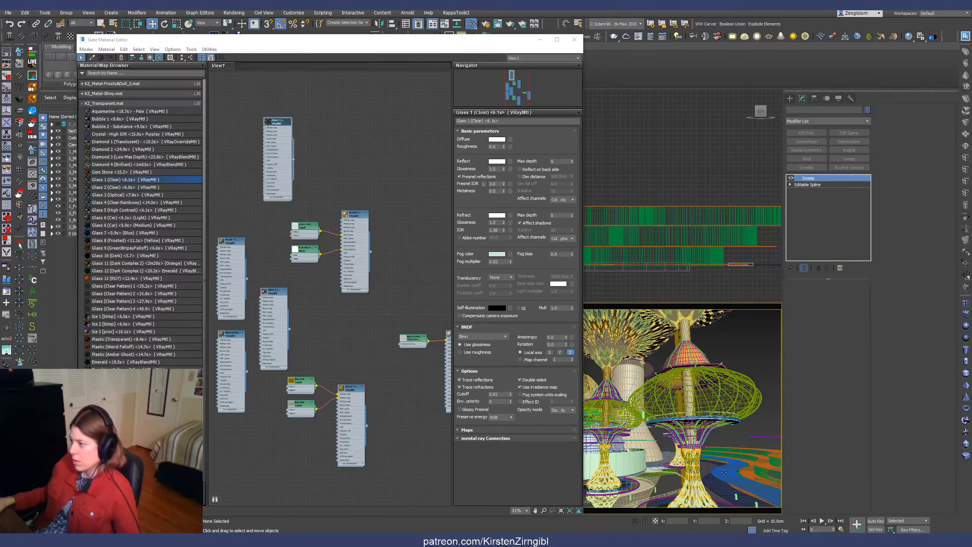
double_click(109, 180)
left_click_drag(331, 247, 354, 73)
left_click(276, 126)
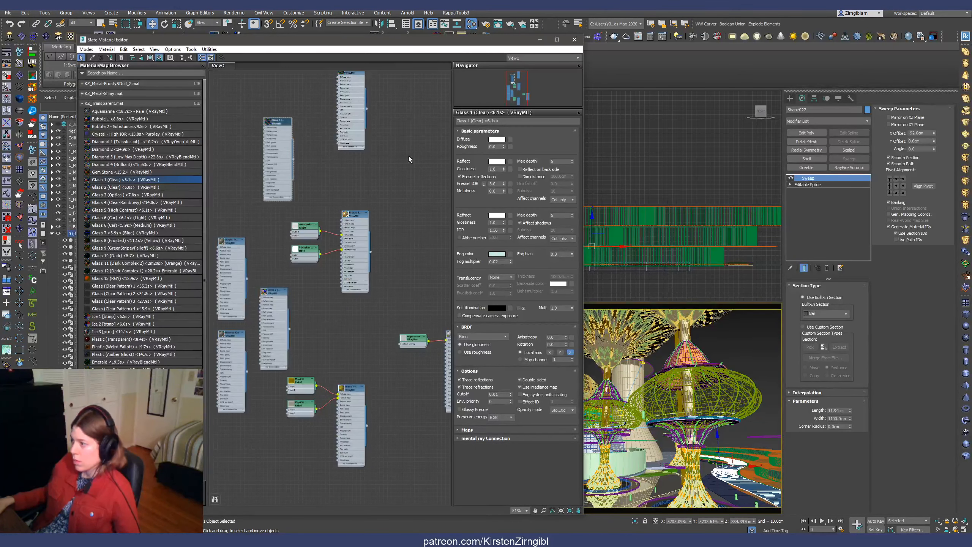
left_click(578, 41)
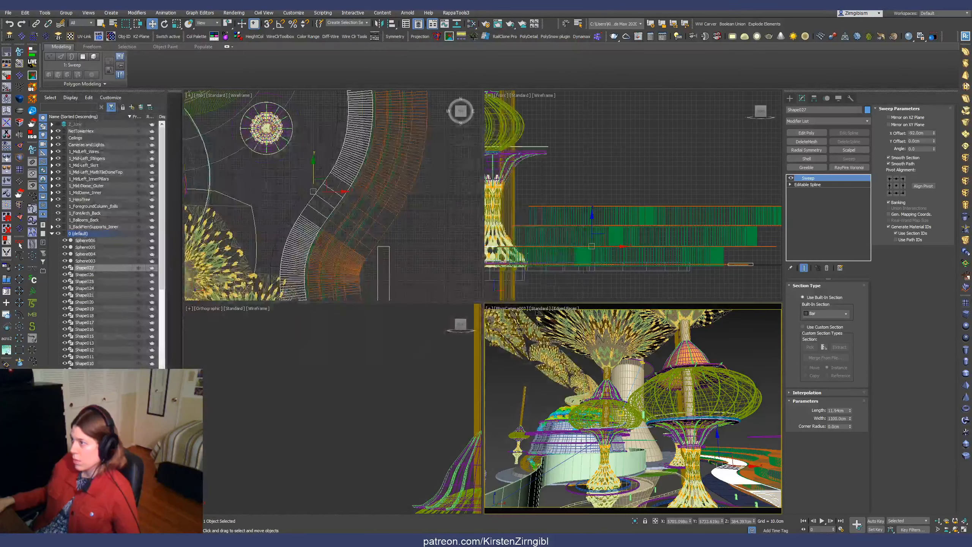
Step: Select the tiled ceiling group together with the pale green curved wall, and isolate both in the viewports
right_click(720, 337)
left_click(538, 384)
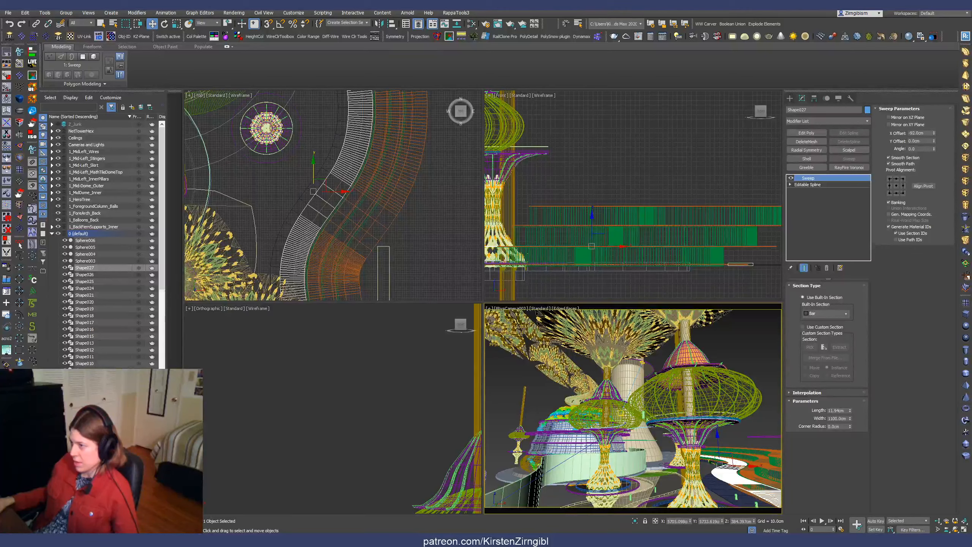
left_click(540, 380)
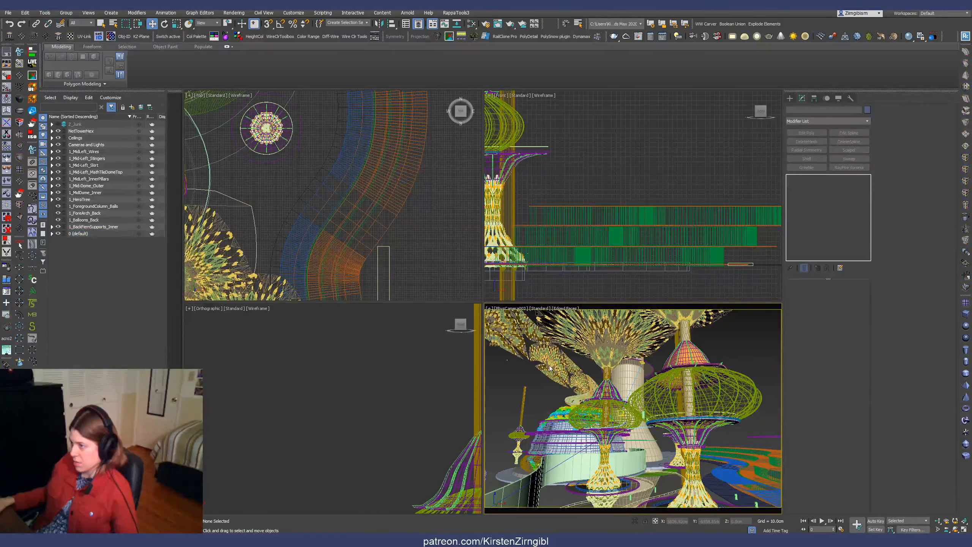
left_click(577, 375)
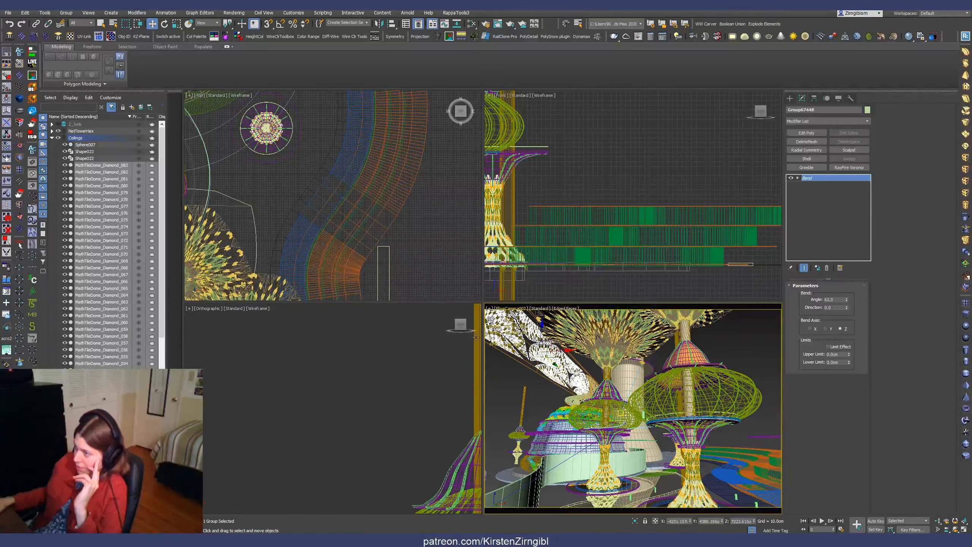
scroll(559, 177, "down", 2)
middle_click_drag(558, 177, 626, 183)
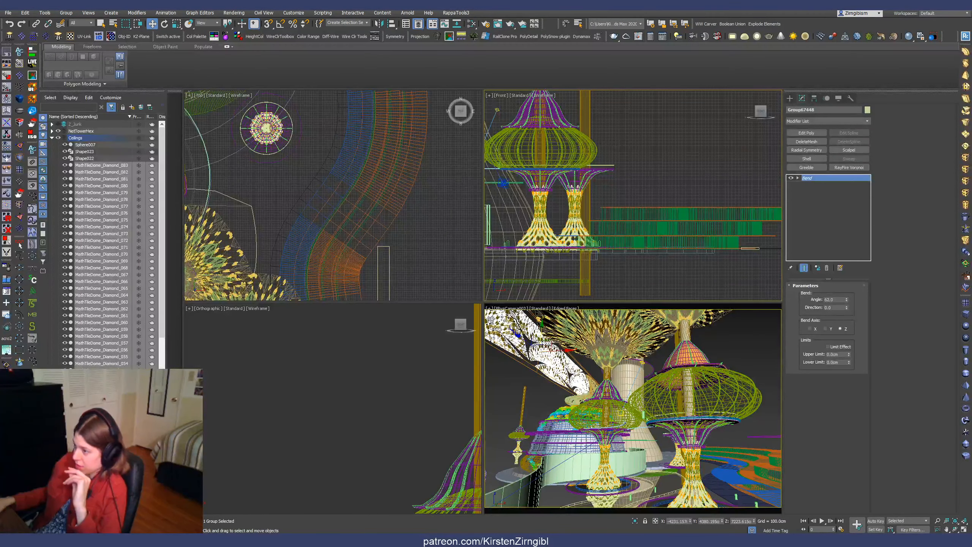
left_click(575, 480, "ctrl")
right_click(394, 217)
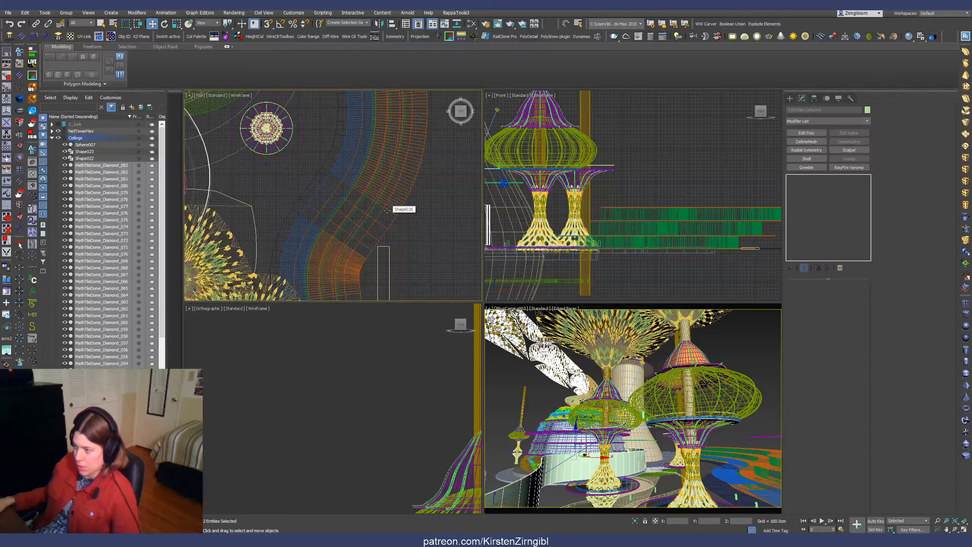
key("alt+q")
Step: Clone the isolated ceiling group and curved wall as copies along X, move the copies well clear of the originals, and deselect them
left_click_drag(397, 259, 398, 259)
left_click_drag(368, 195, 412, 194, "shift")
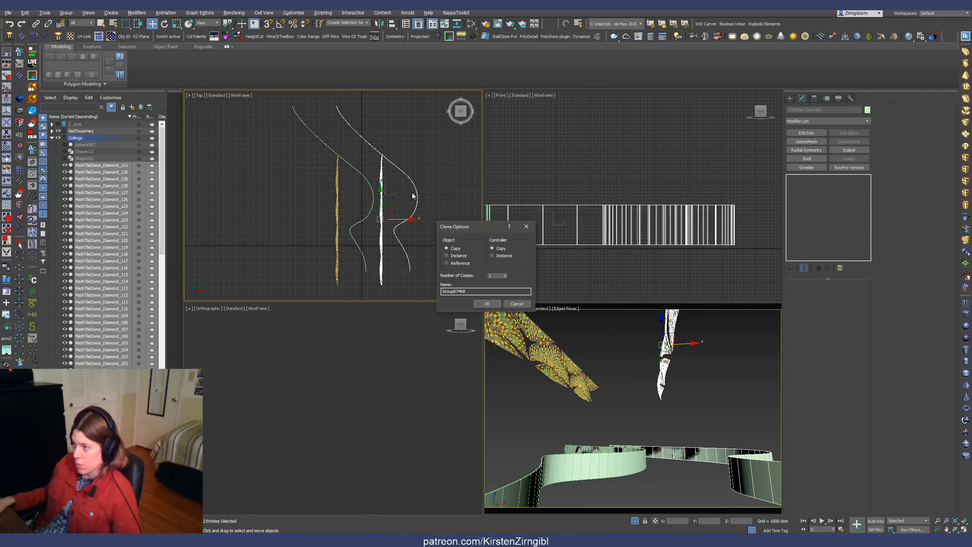
left_click(486, 303)
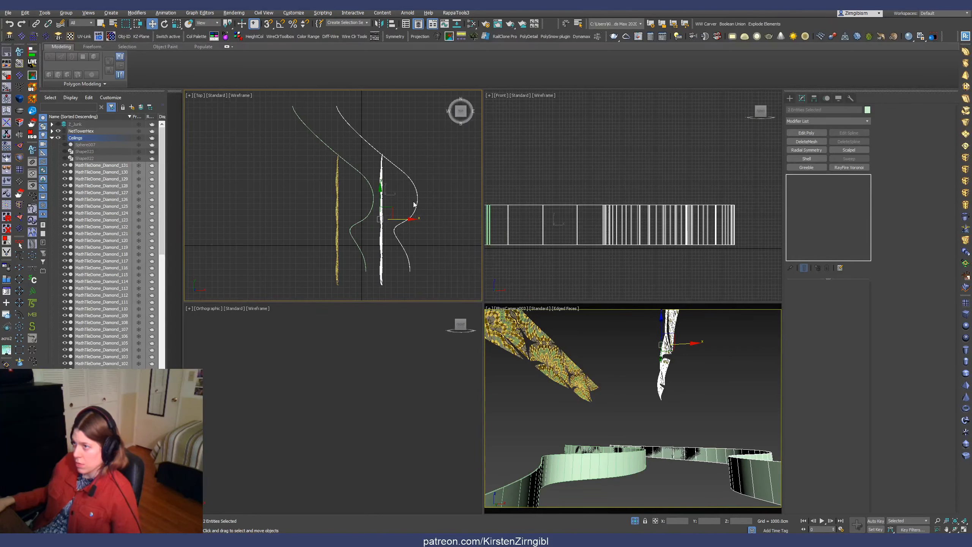
middle_click_drag(402, 220, 365, 232)
left_click_drag(366, 232, 457, 231)
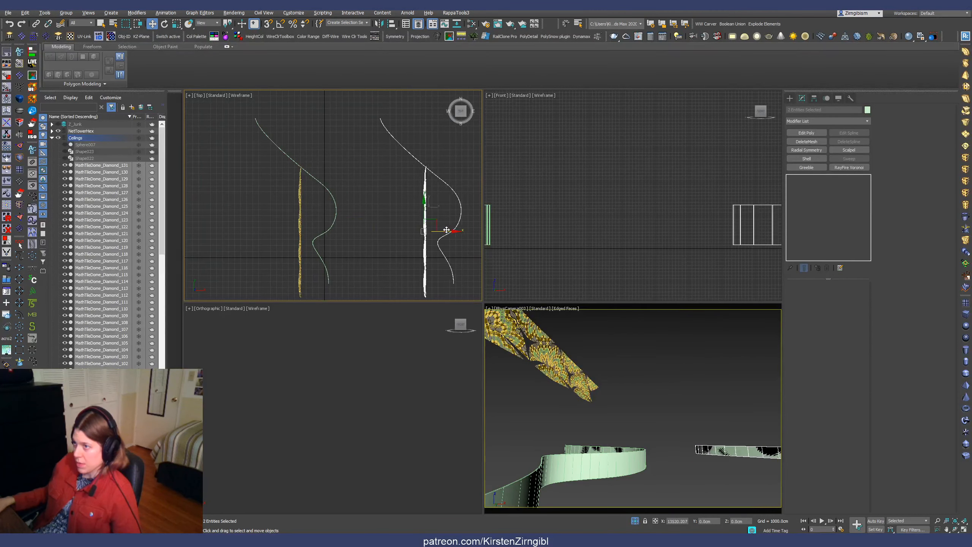
left_click(398, 230)
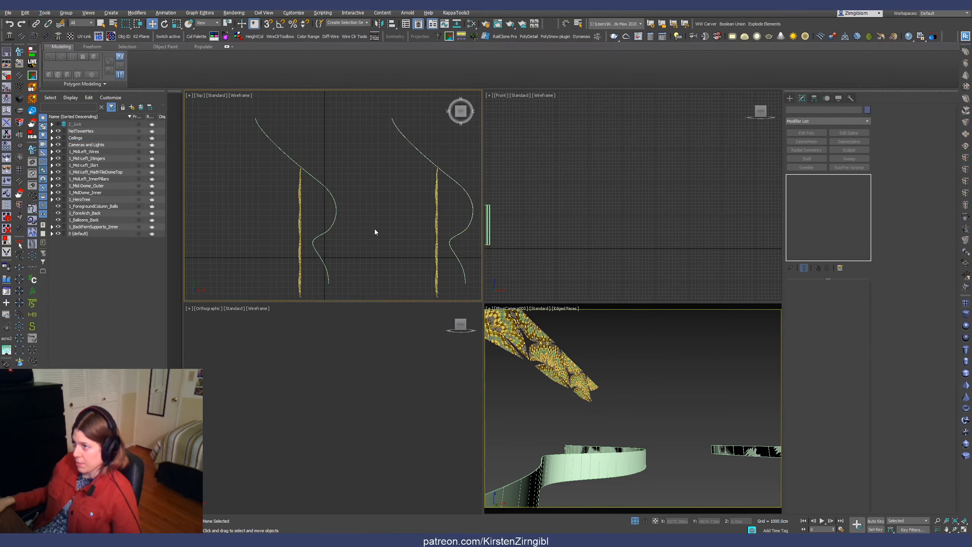
Step: Strip the original curved wall back to its Edit Spline line, select the spline's lower end vertex, and save the scene
middle_click_drag(374, 228, 393, 208)
left_click_drag(369, 207, 370, 207)
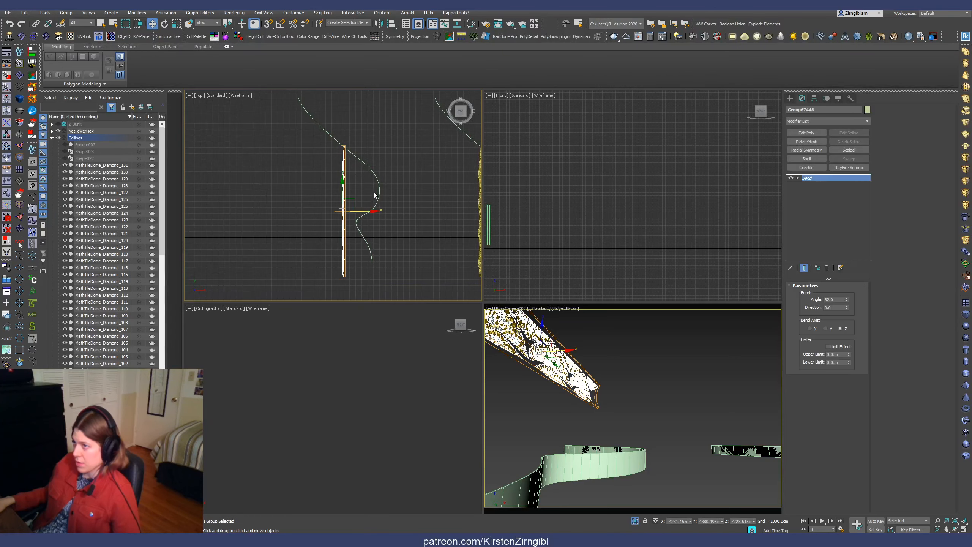
left_click(827, 268)
middle_click_drag(395, 213, 375, 200)
key("ctrl+s")
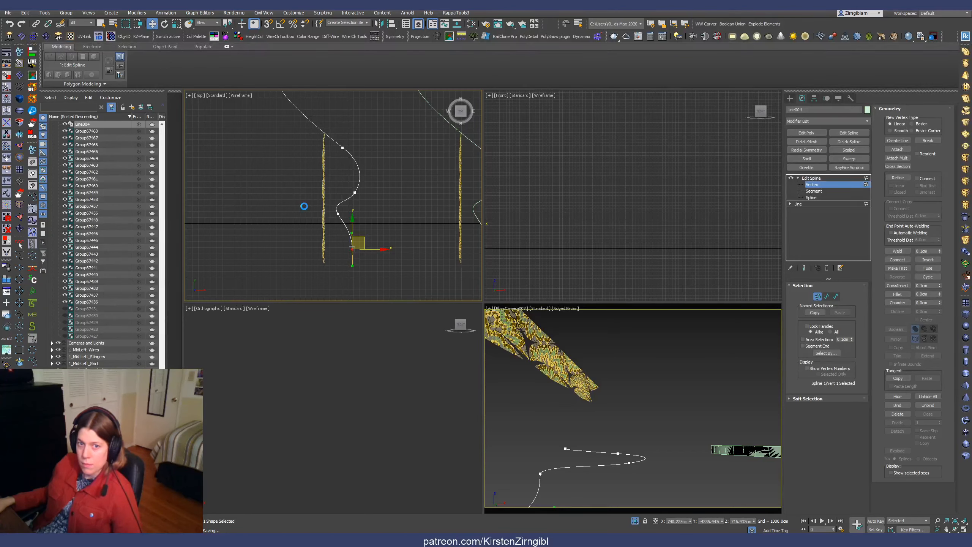
mouse_move(449, 542)
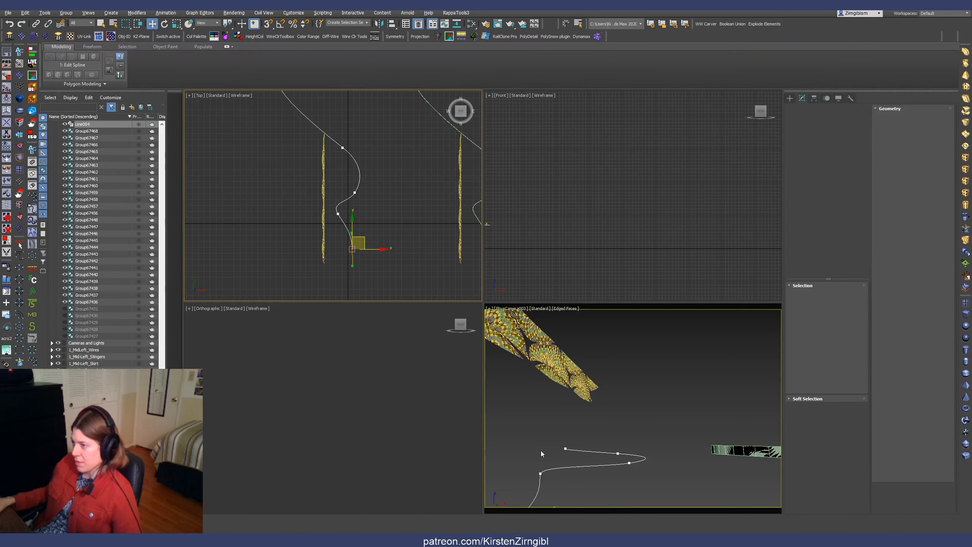
middle_click_drag(393, 189, 393, 202)
scroll(379, 210, "up", 3)
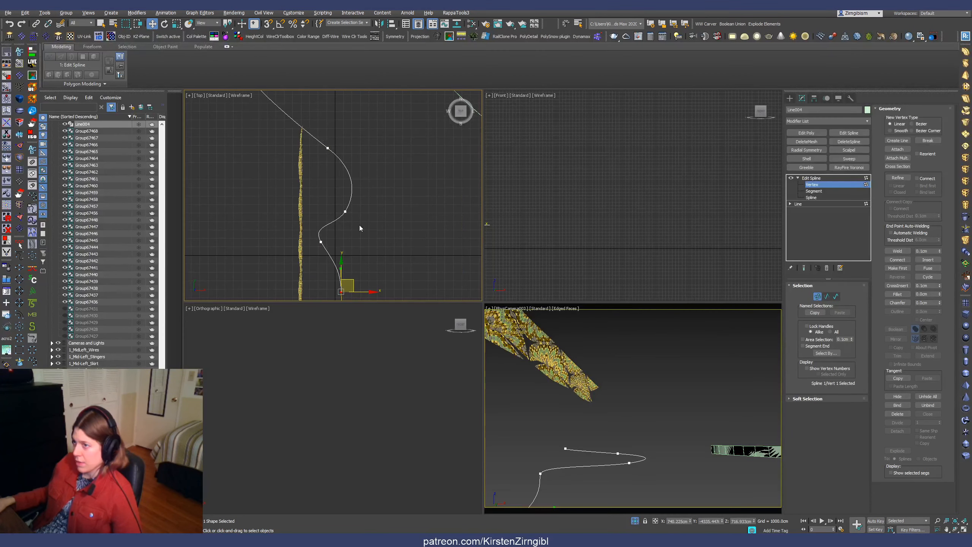
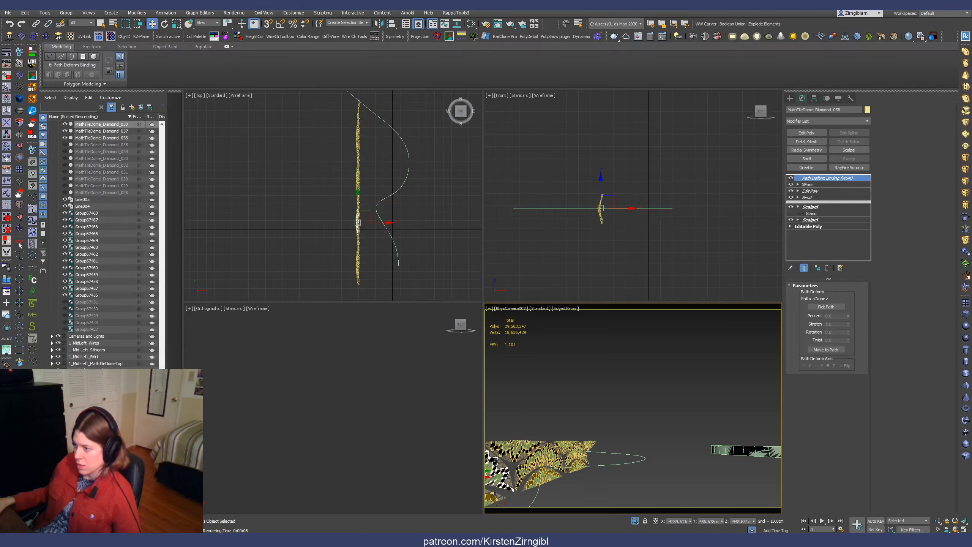
left_click(498, 462)
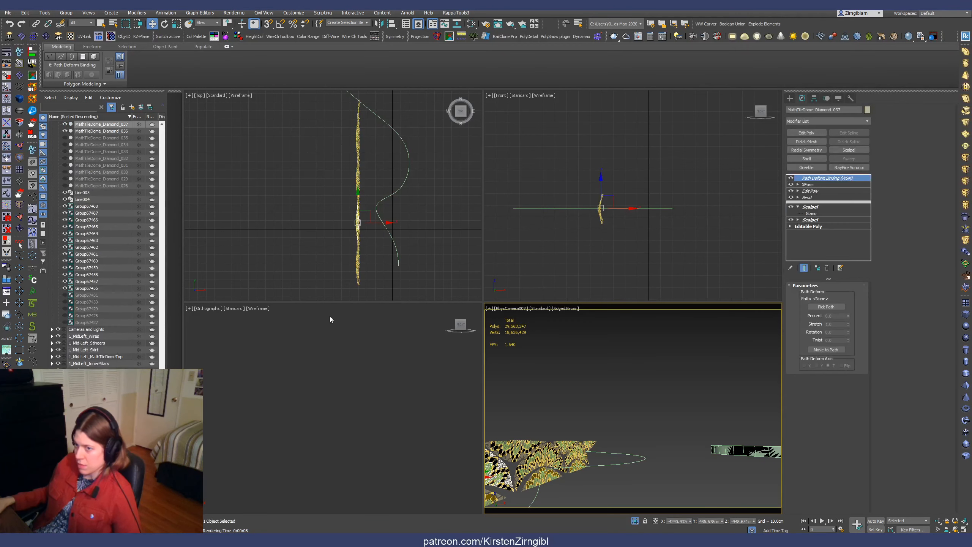
key("alt+p")
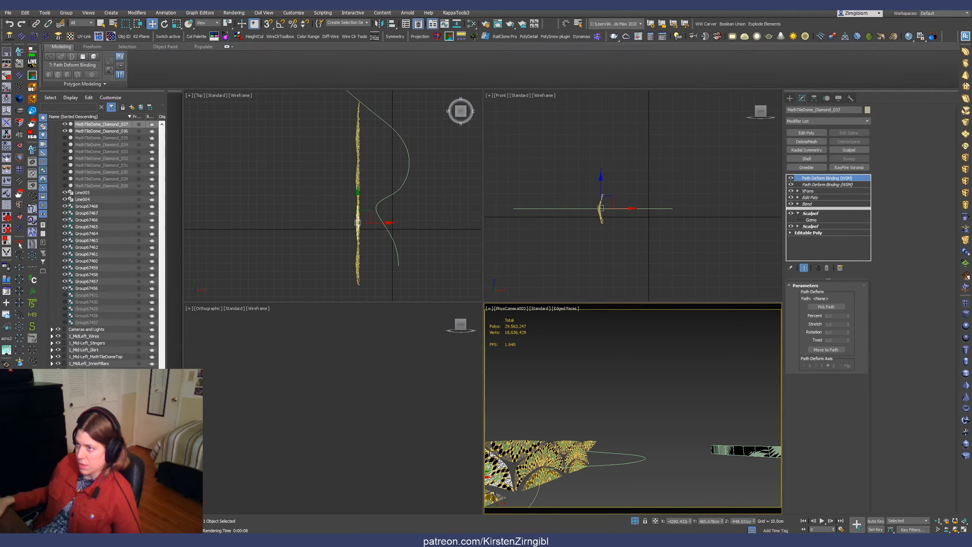
left_click(826, 267)
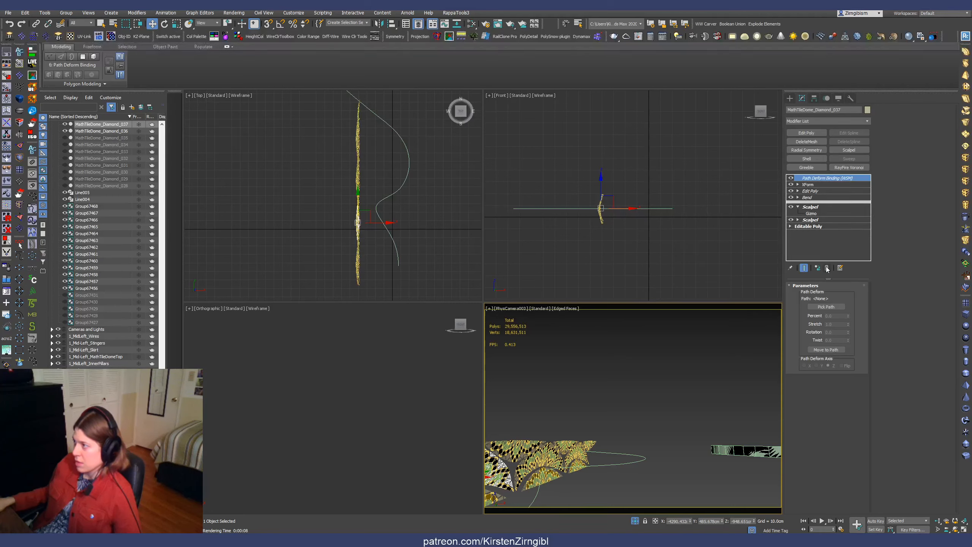
Step: Select all tiles of the original ceiling and try a PathDeform modifier on them with Line004 as the path
right_click(349, 133)
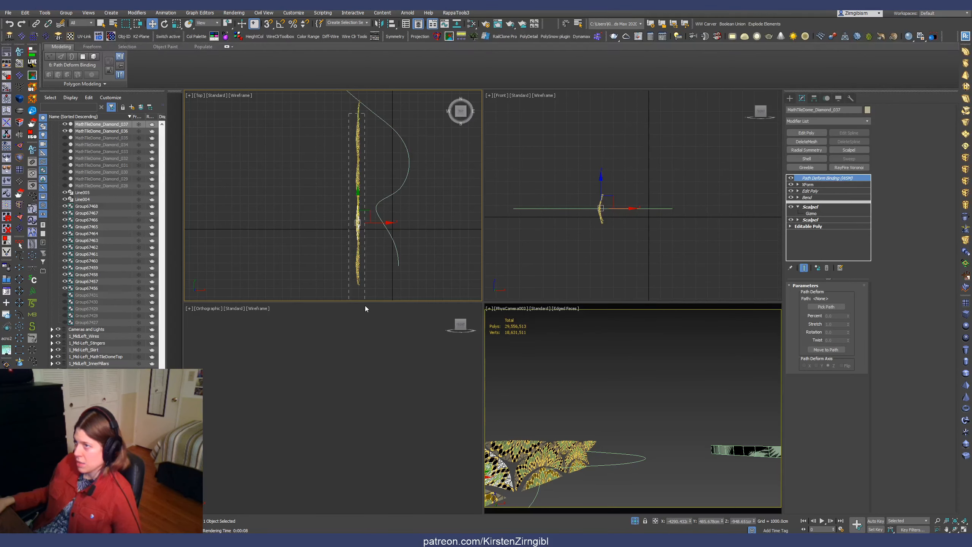
left_click_drag(348, 113, 365, 305)
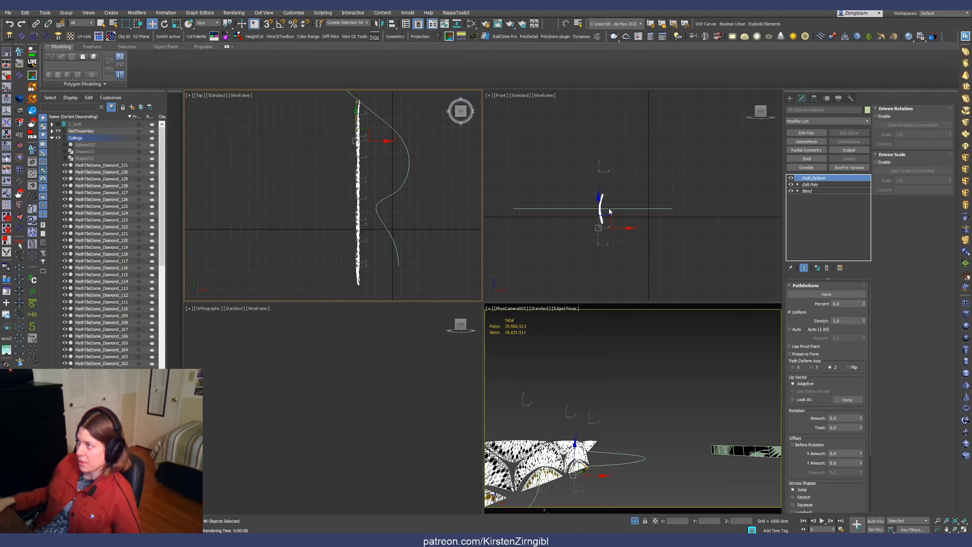
left_click(852, 293)
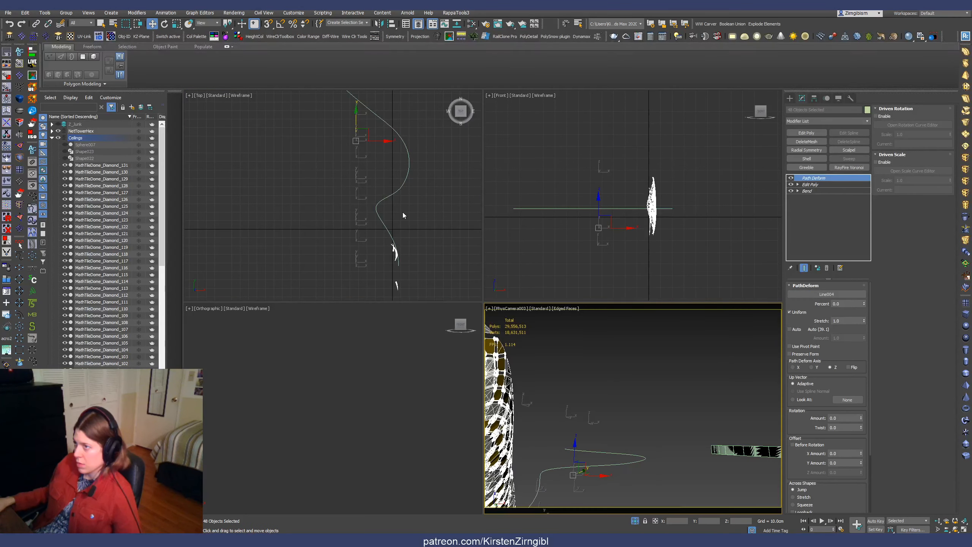
Step: Examine how the deformed ceiling tiles follow the curved line in the top, front and orthographic views
scroll(524, 210, "down", 10)
middle_click_drag(413, 183, 367, 202)
scroll(367, 203, "down", 5)
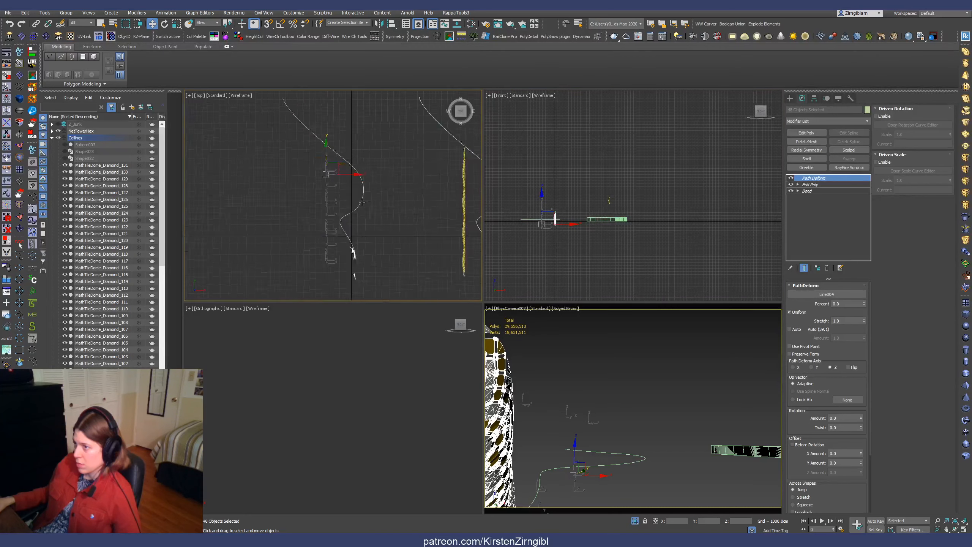
scroll(357, 214, "up", 7)
middle_click_drag(354, 264, 340, 190)
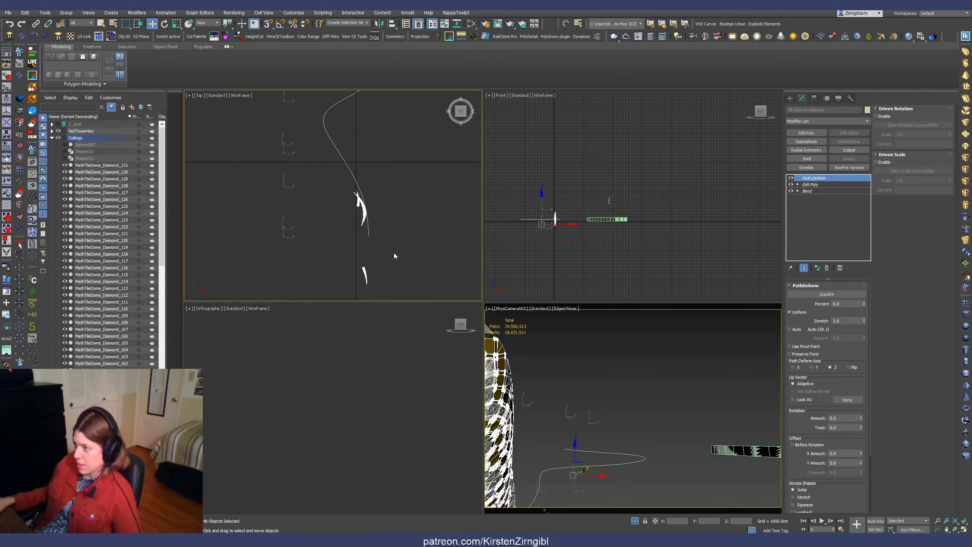
scroll(394, 255, "up", 3)
middle_click_drag(513, 193, 650, 202)
scroll(653, 213, "up", 6)
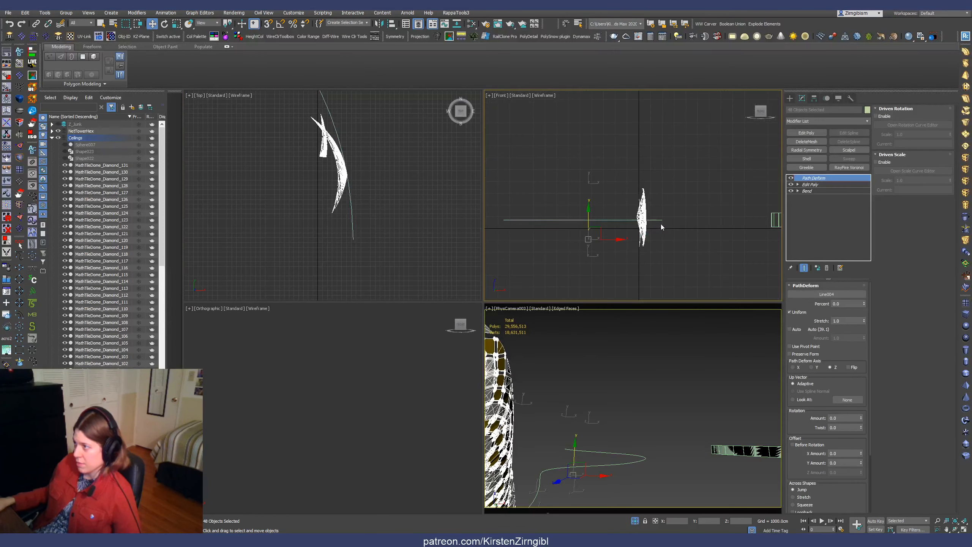
middle_click_drag(412, 321, 355, 376, "alt")
scroll(368, 364, "down", 5)
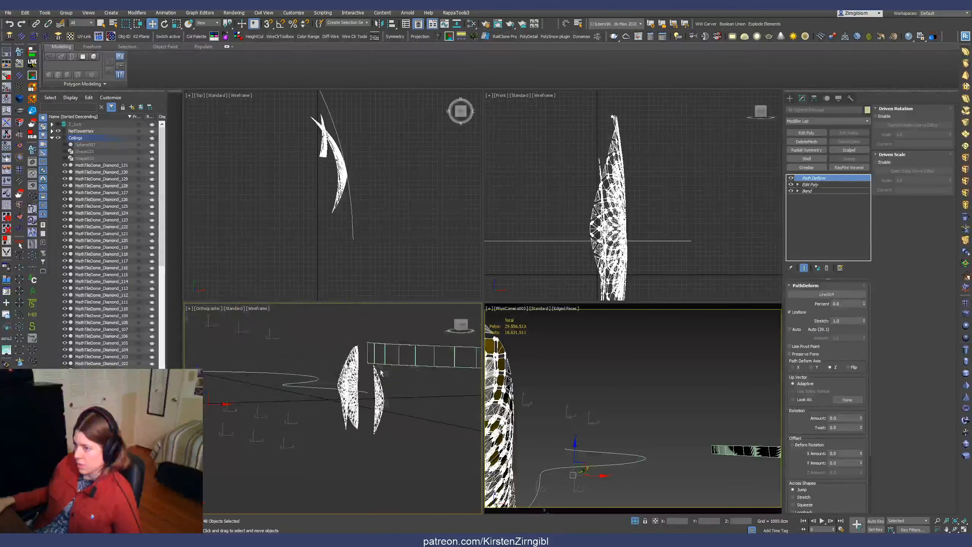
middle_click_drag(377, 345, 369, 400)
mouse_move(564, 224)
middle_mouse_down()
mouse_move(580, 202)
mouse_move(564, 213)
middle_mouse_up()
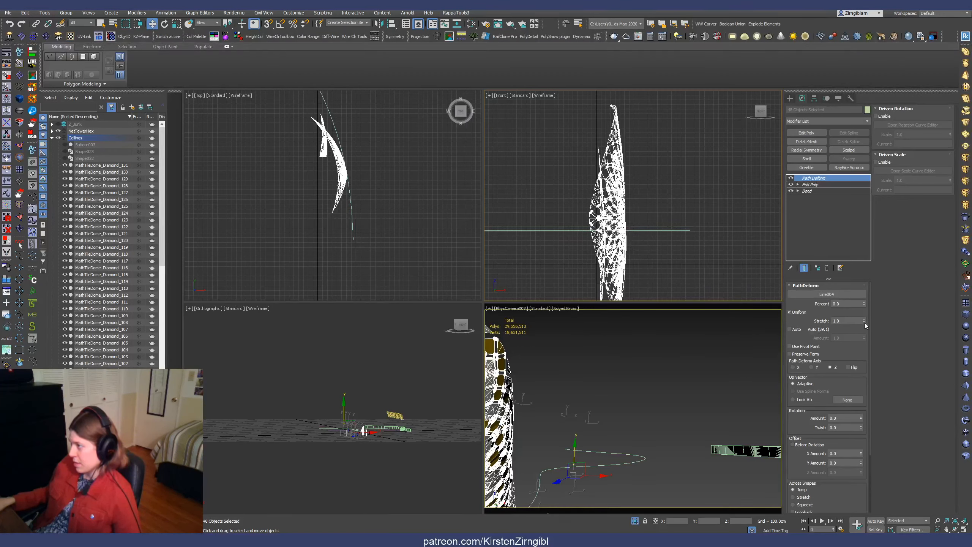
Step: Try increasing the PathDeform stretch on the ceiling tiles in stages, up to 10
left_click_drag(864, 320, 662, 251)
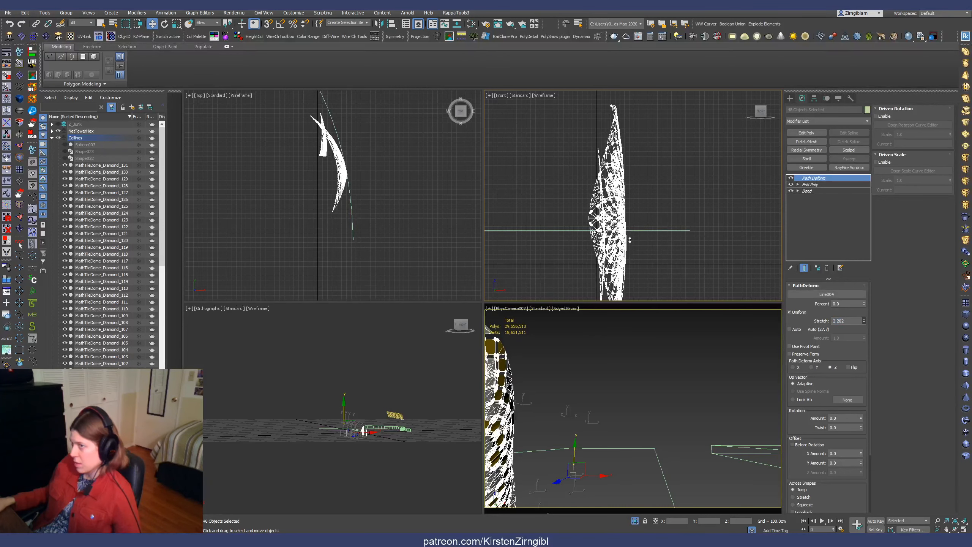
scroll(317, 223, "down", 3)
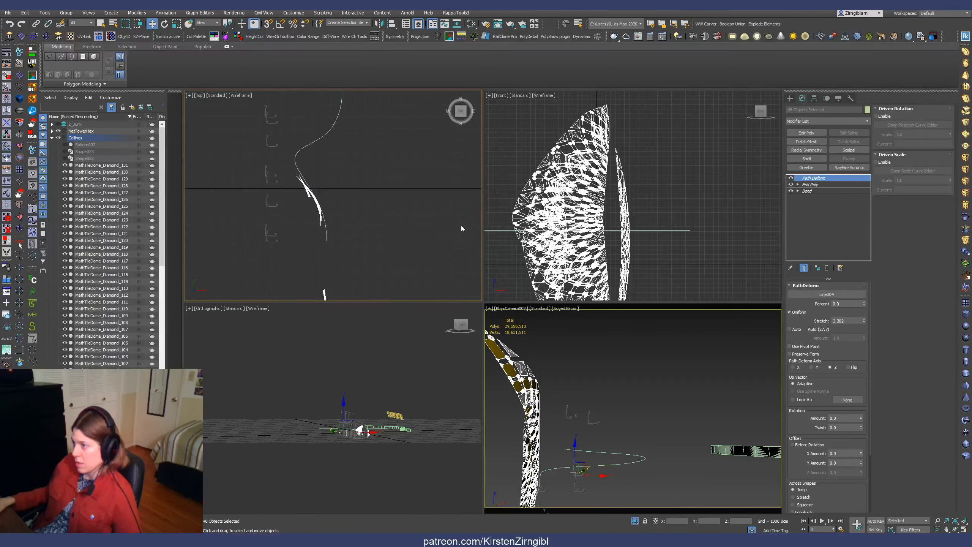
left_click(863, 321)
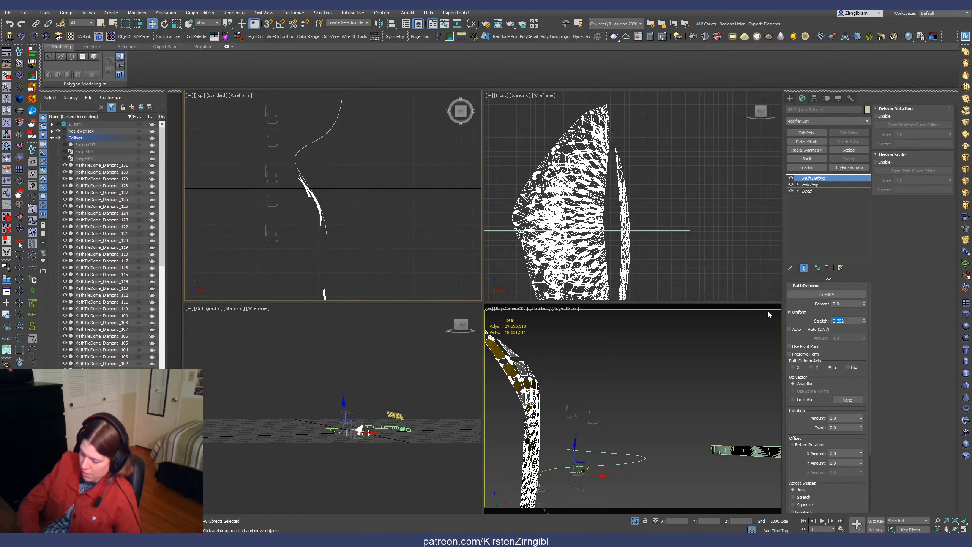
type("5")
key("Return")
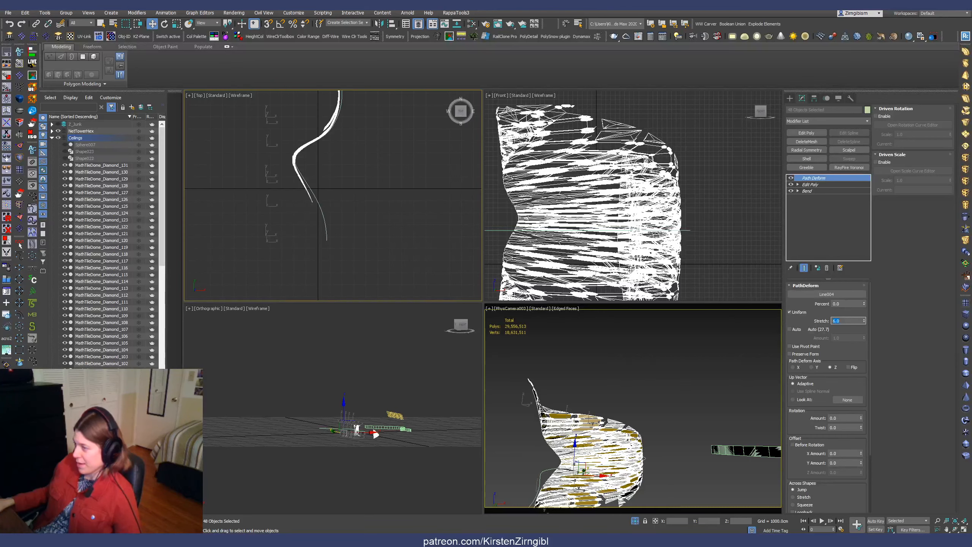
middle_click_drag(338, 139, 323, 215)
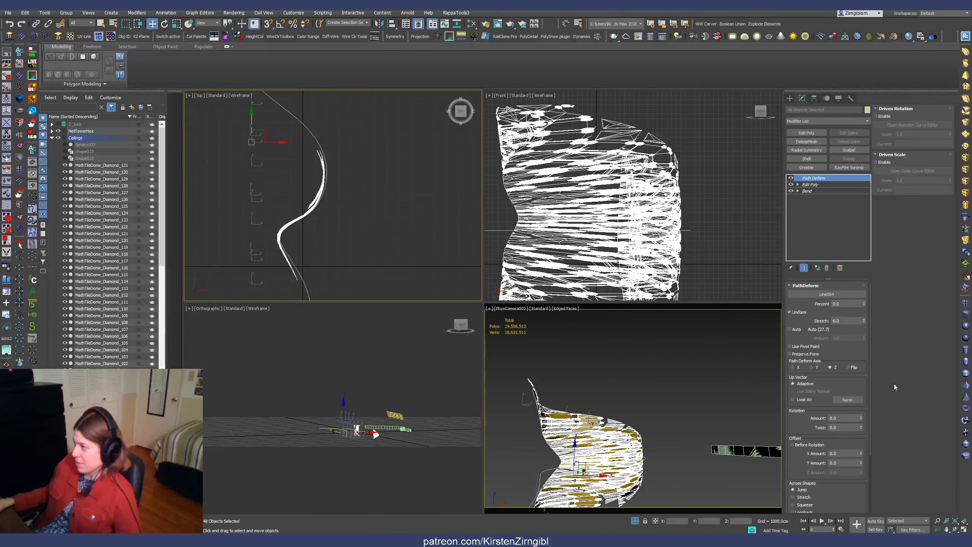
left_click(843, 319)
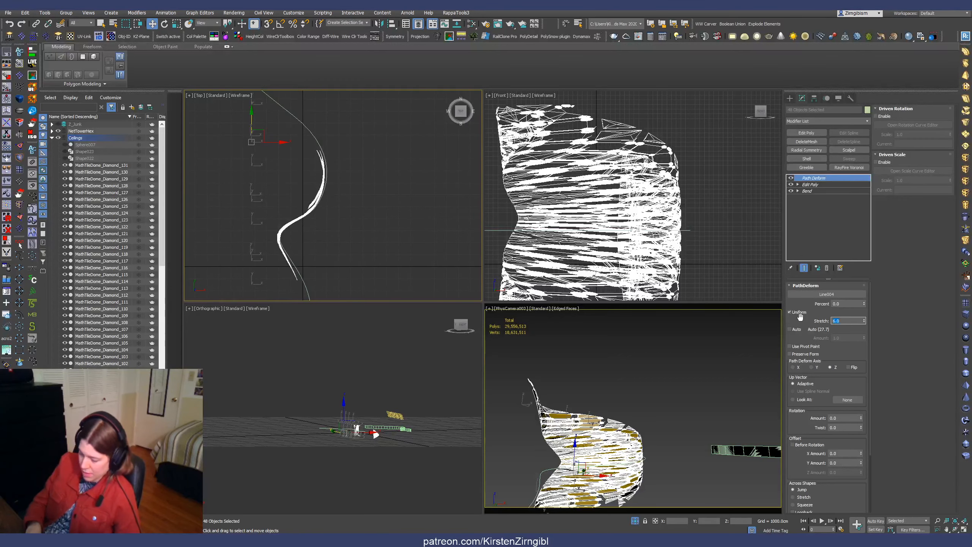
type("10")
key("Return")
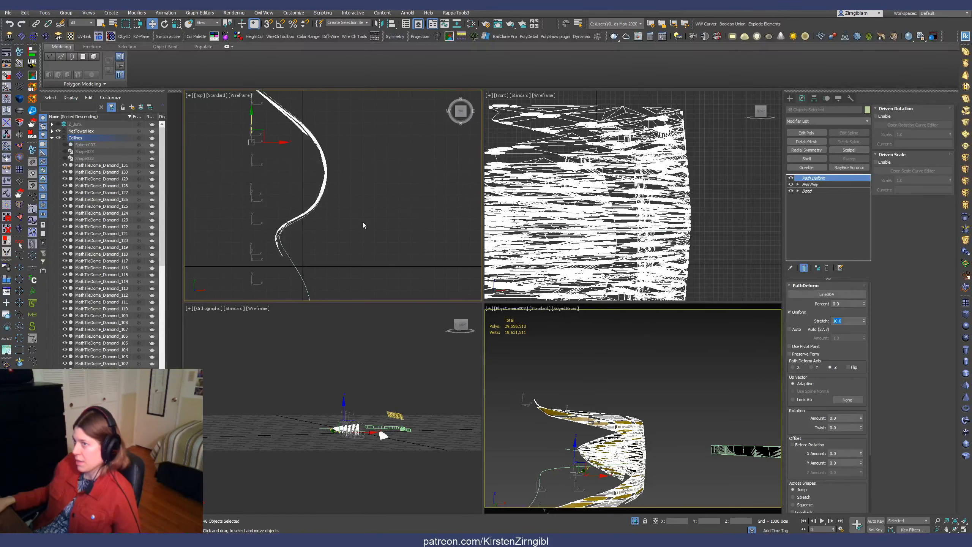
Step: Compare the stretched ceiling tiles with their path, remove the PathDeform modifier from them, and deselect the tiles
scroll(363, 221, "down", 2)
scroll(343, 237, "down", 3)
scroll(345, 230, "up", 2)
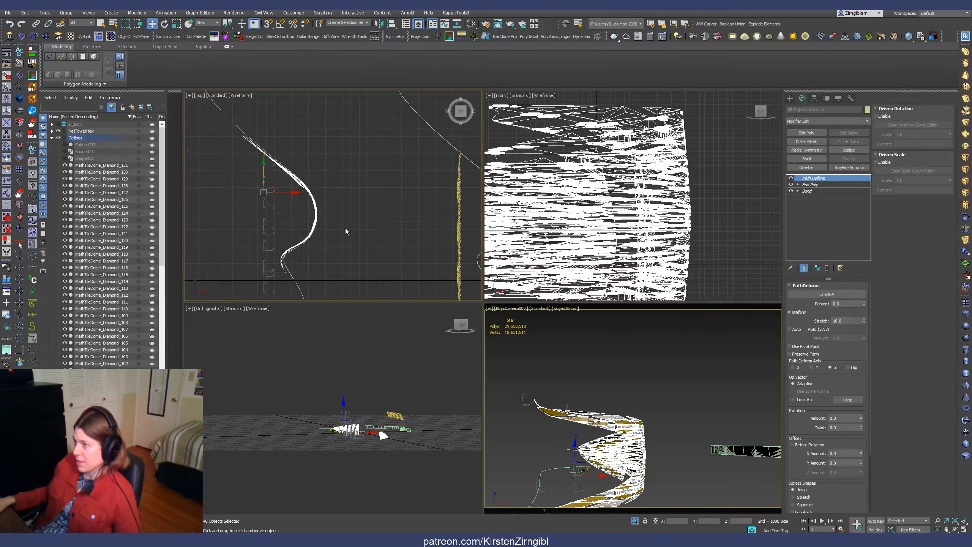
scroll(345, 228, "up", 4)
scroll(344, 228, "down", 4)
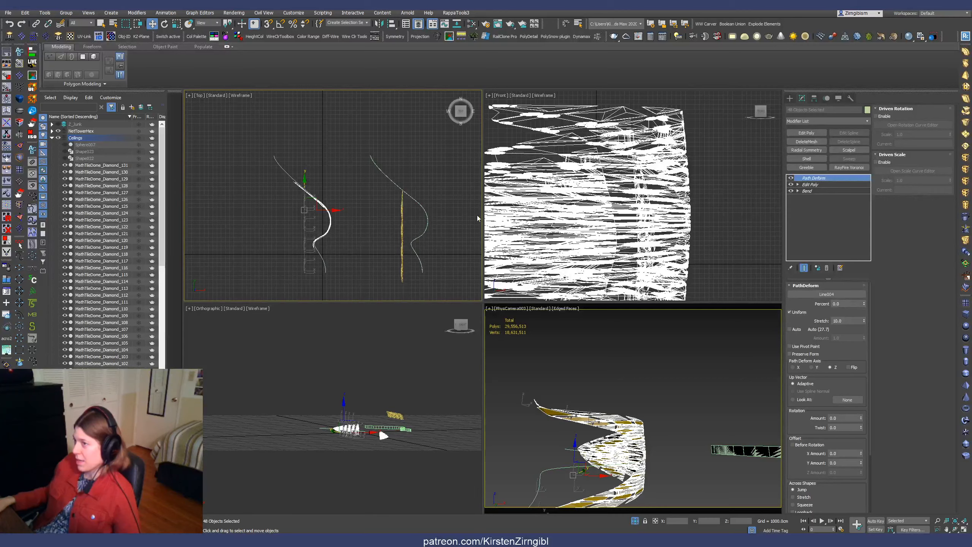
left_click(826, 268)
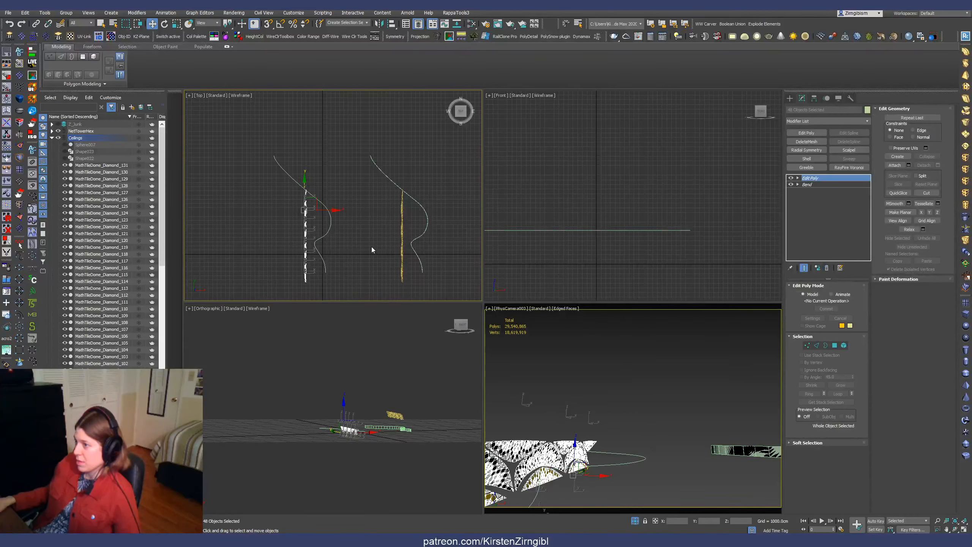
left_click(663, 355)
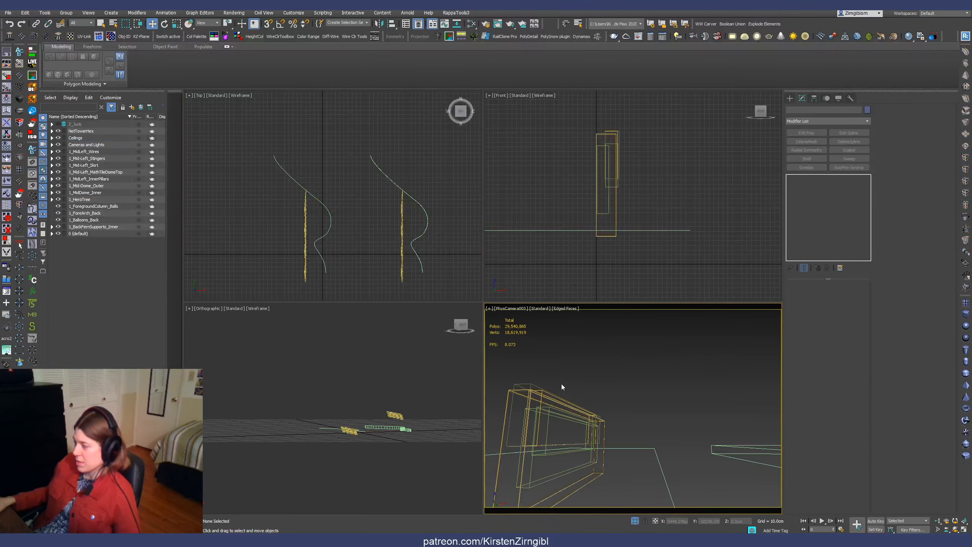
Step: Select all objects with the ceiling tiles' colour, try attaching them with objectAttacher in Poly mode, and deselect them
key("alt+c")
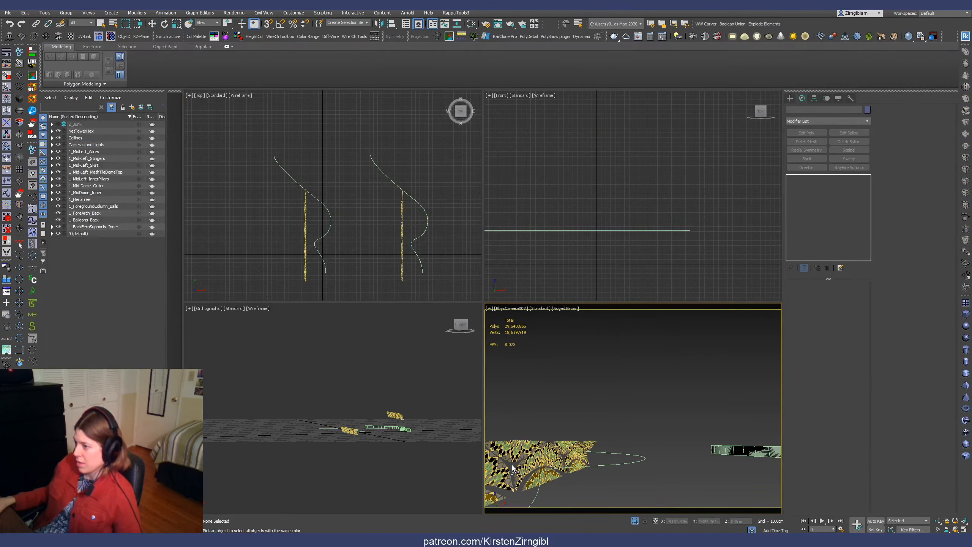
left_click(507, 460)
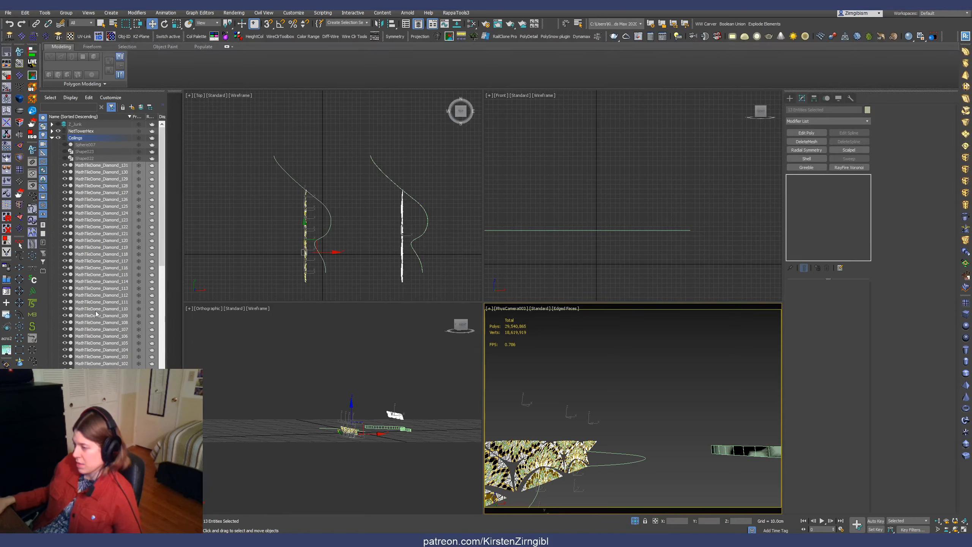
left_click(8, 165)
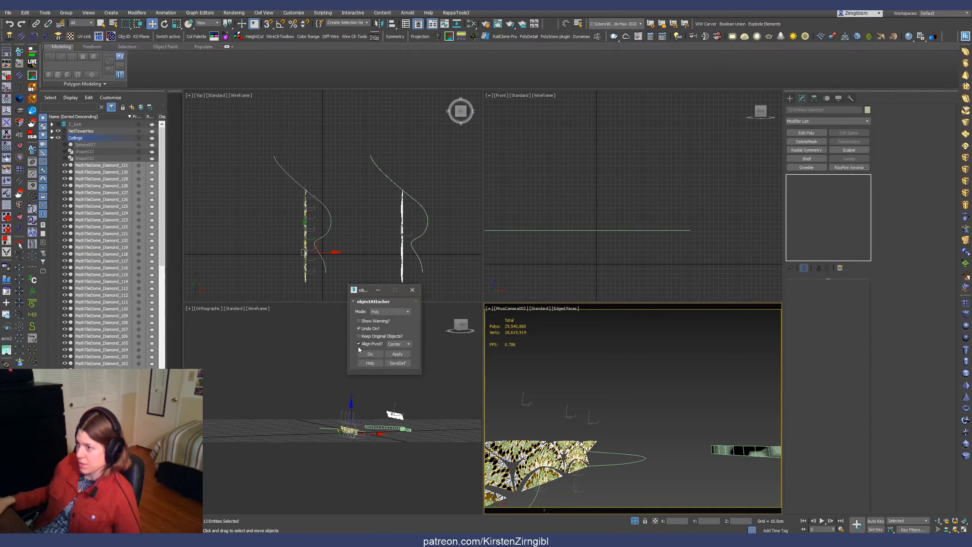
left_click(379, 355)
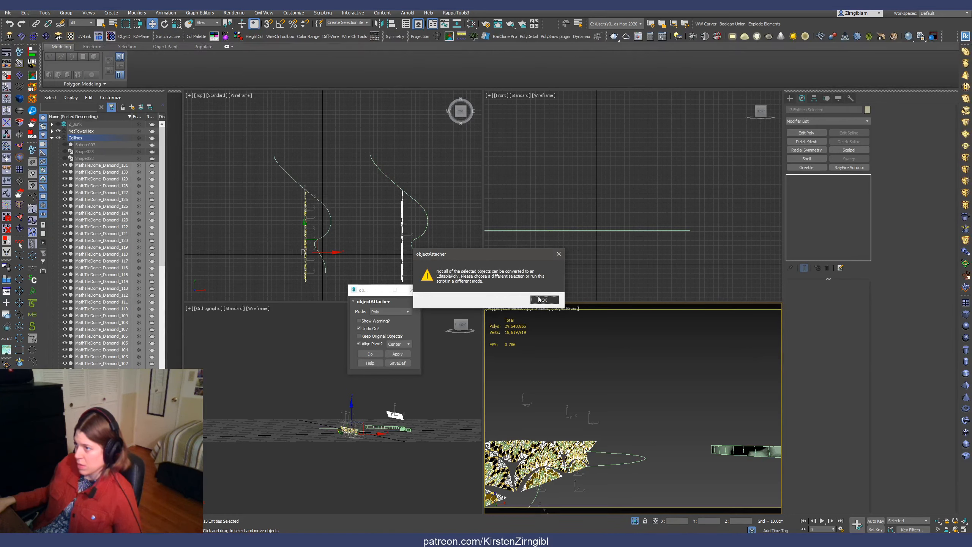
left_click(543, 300)
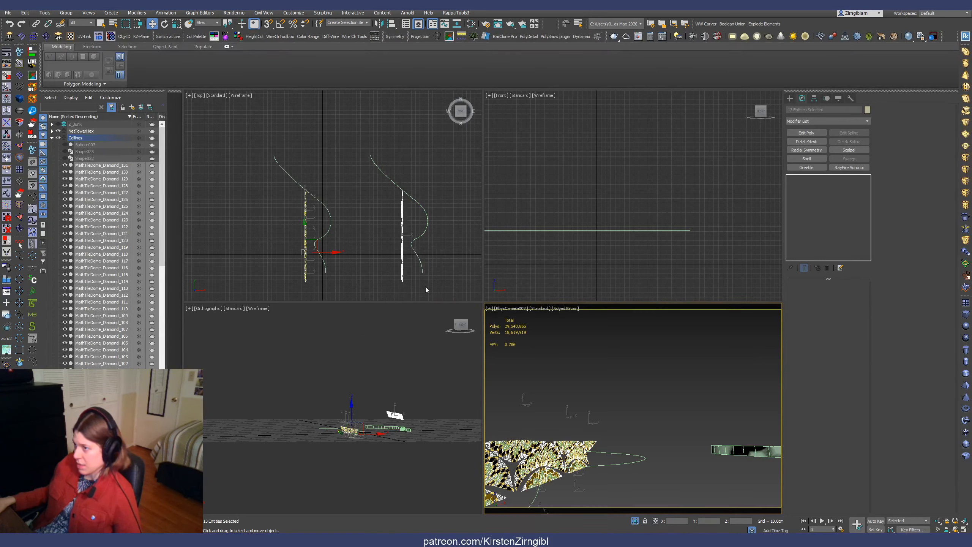
left_click(599, 355)
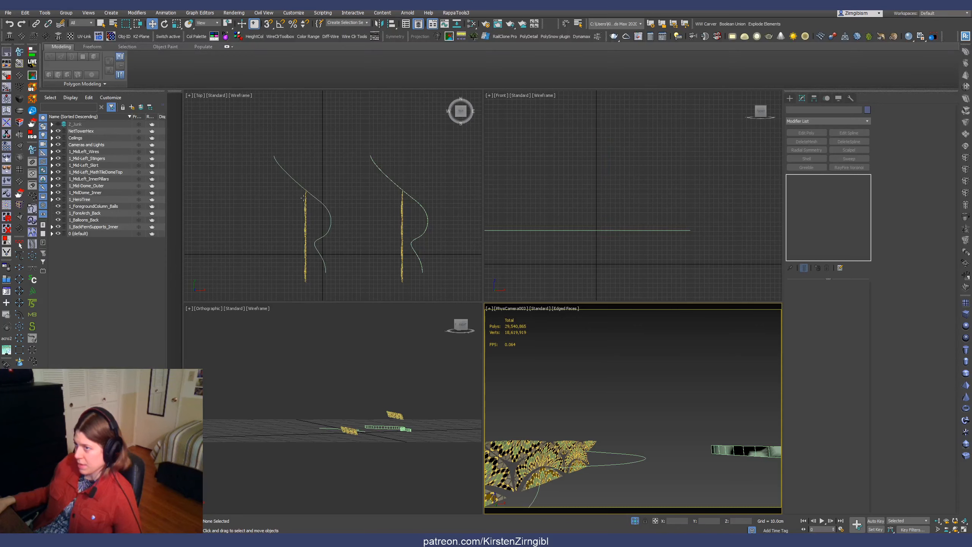
Step: Select the original ceiling's tiles, reset their XForm, save the scene, and clear the selection
left_click_drag(300, 199, 308, 296)
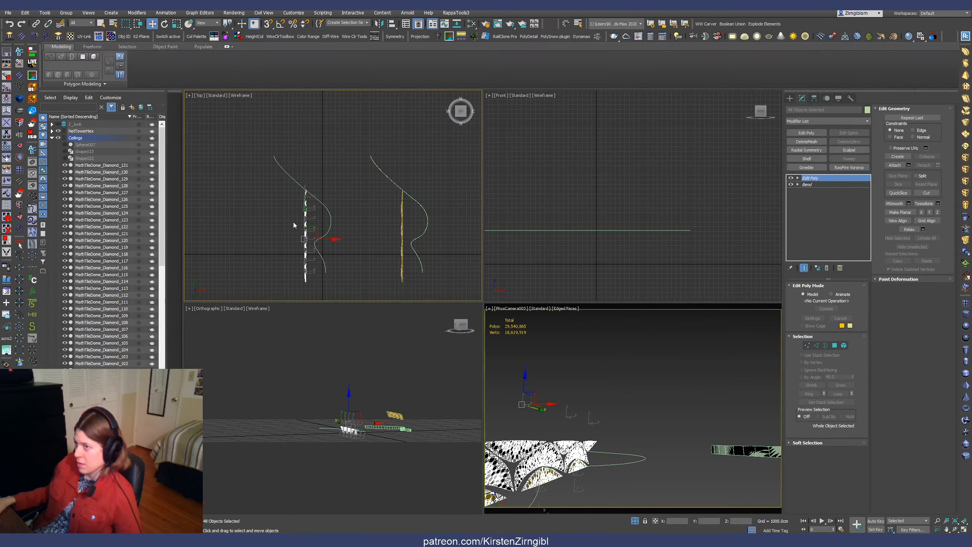
right_click(303, 210)
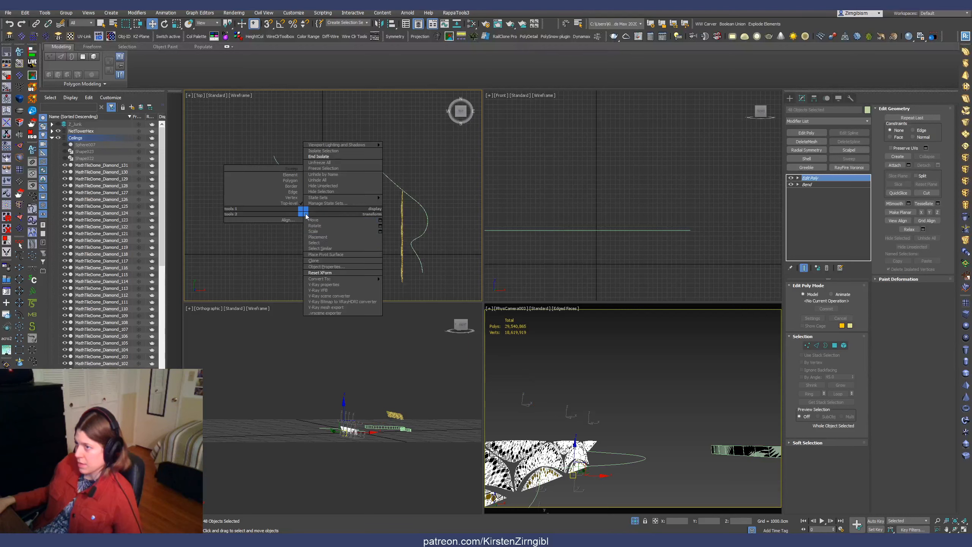
left_click(323, 269)
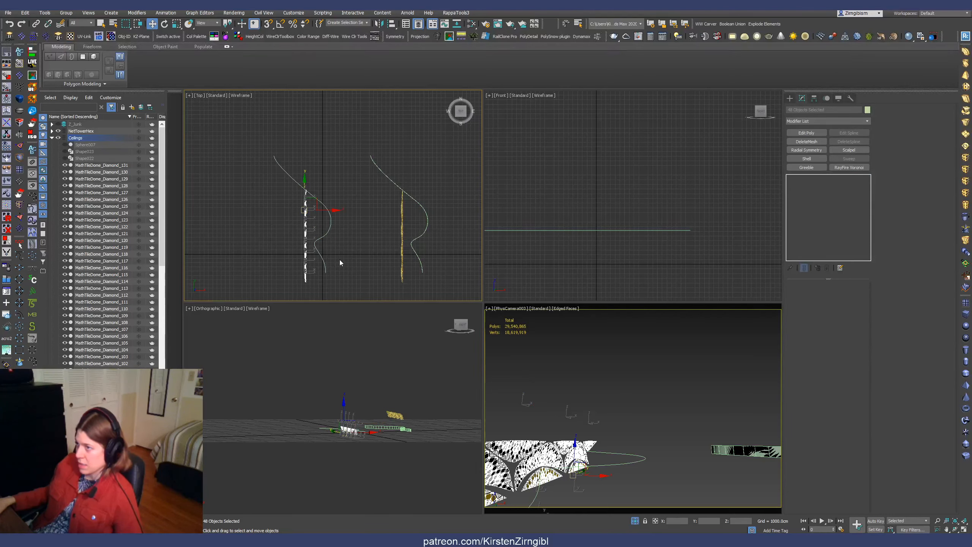
key("ctrl+s")
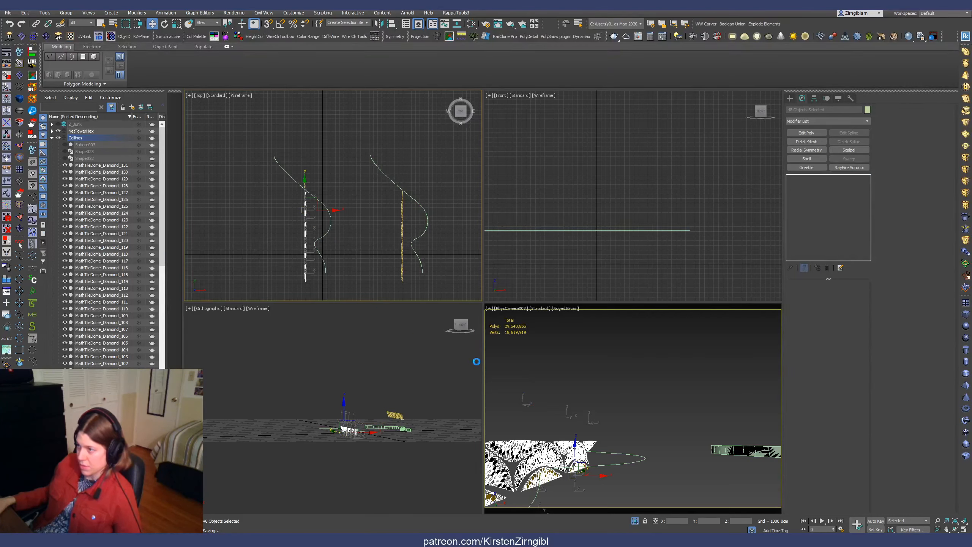
left_click(534, 363)
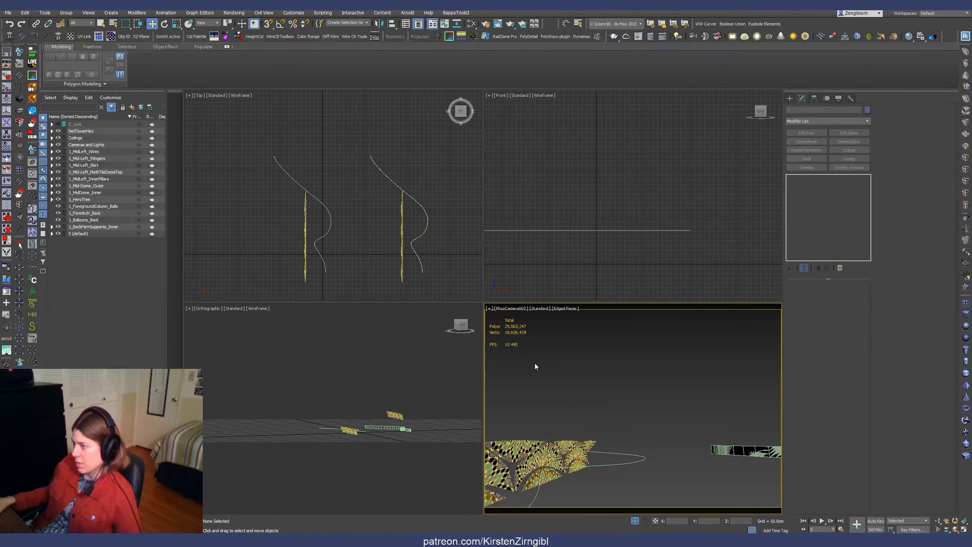
Step: Select the tiles that share the original ceiling's colour, try attaching them with objectAttacher in Poly mode, and deselect them
left_click(502, 465)
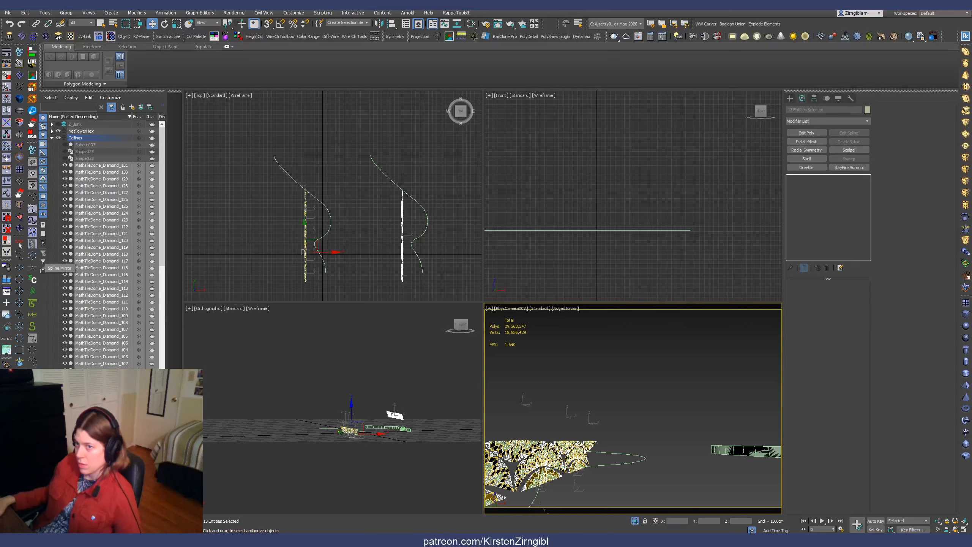
left_click(7, 158)
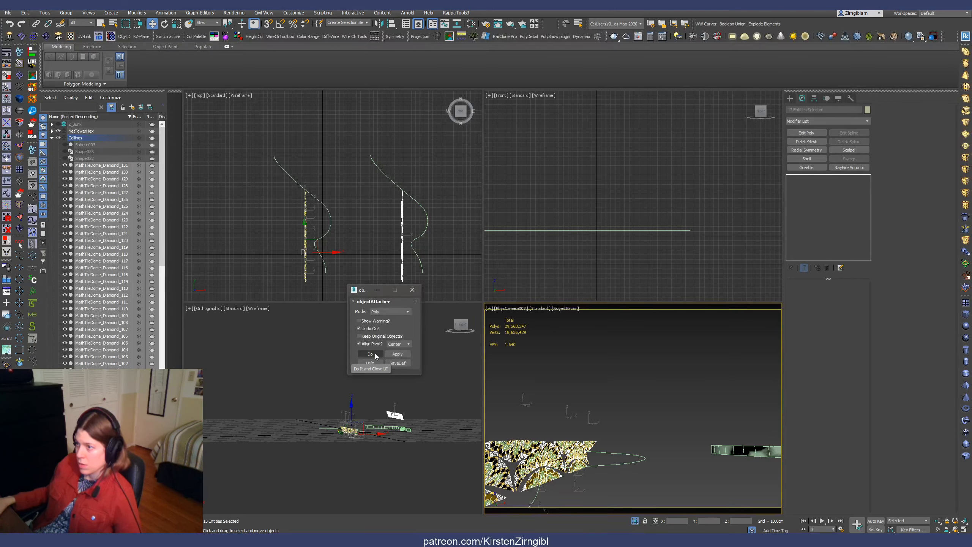
left_click(370, 354)
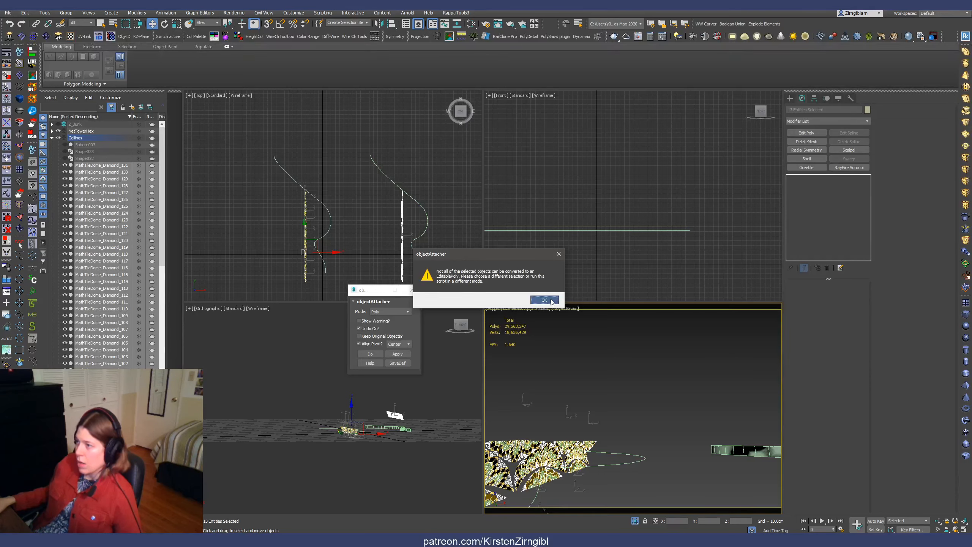
left_click(544, 300)
left_click(412, 289)
left_click(385, 197)
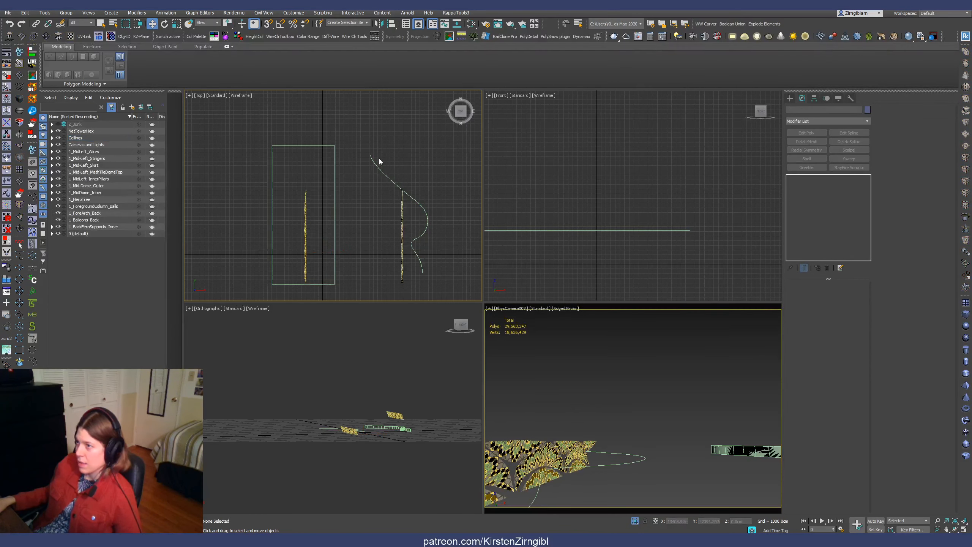
Step: Select the copied ceiling tiles together with their curved path and take them out of view, leaving only the original ceiling
left_click_drag(380, 159, 441, 286)
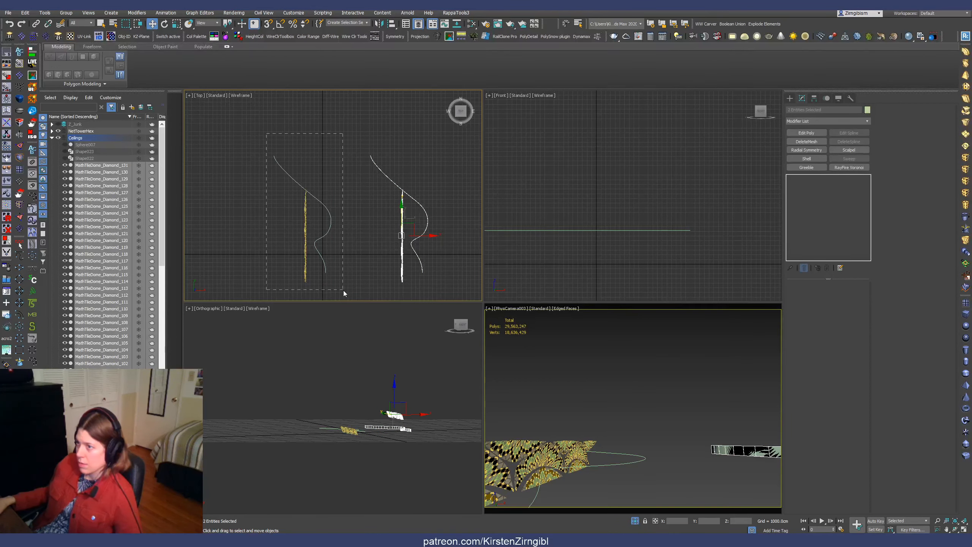
left_click_drag(343, 290, 343, 290)
left_click(34, 135)
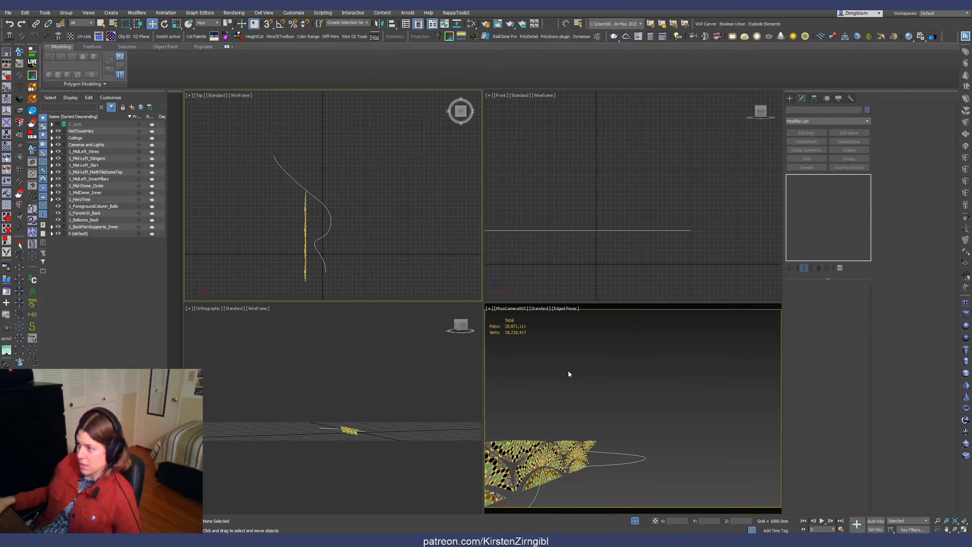
Step: Select all pale khaki tile objects of the original ceiling by colour and attach them with objectAttacher in Poly mode
left_click(519, 454)
key("ctrl+q")
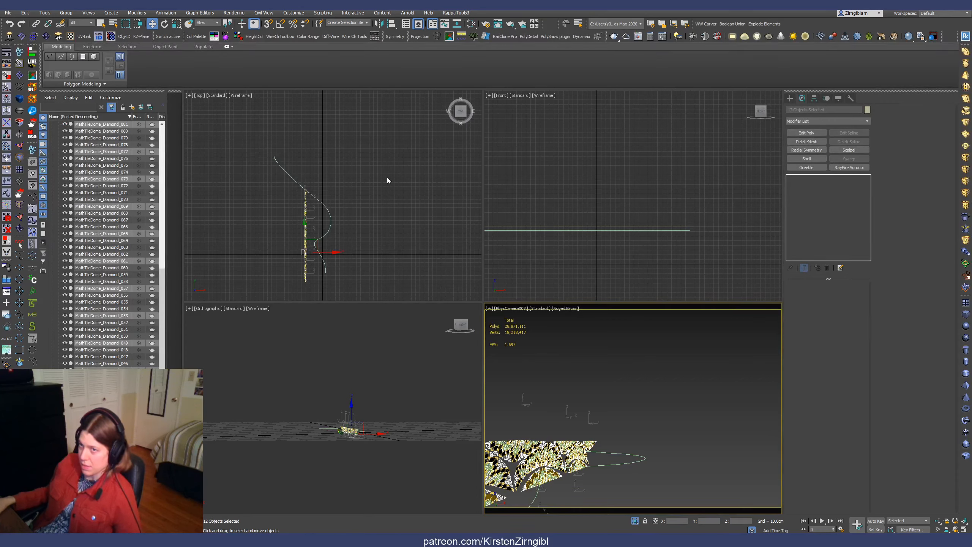
left_click(23, 170)
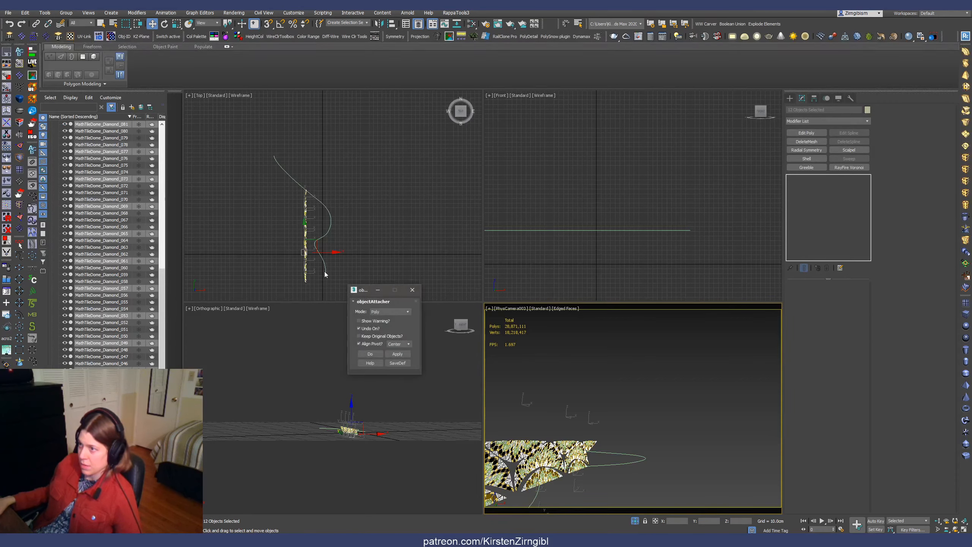
left_click(370, 351)
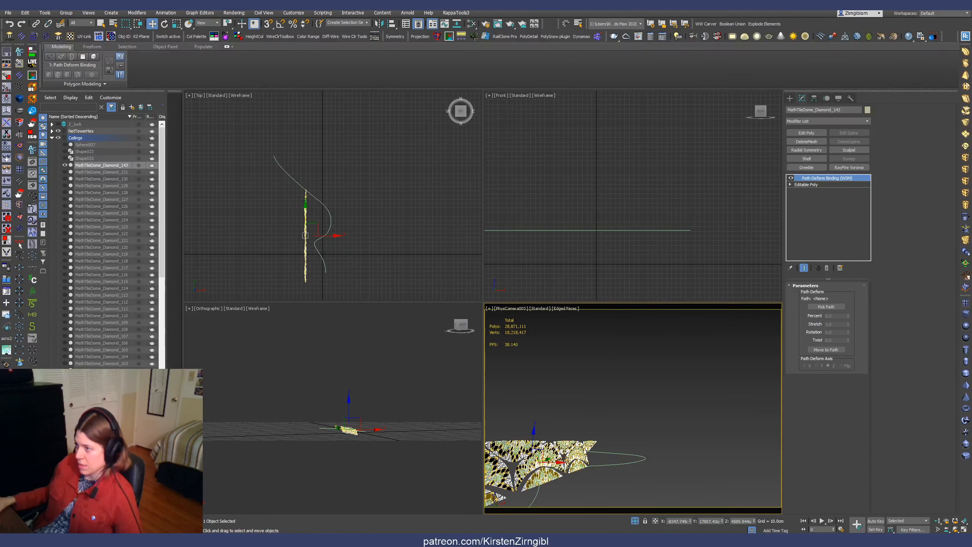
Step: Select all yellow disc-shaped tile objects by colour and attach them into one object with objectAttacher in Poly mode
key("p")
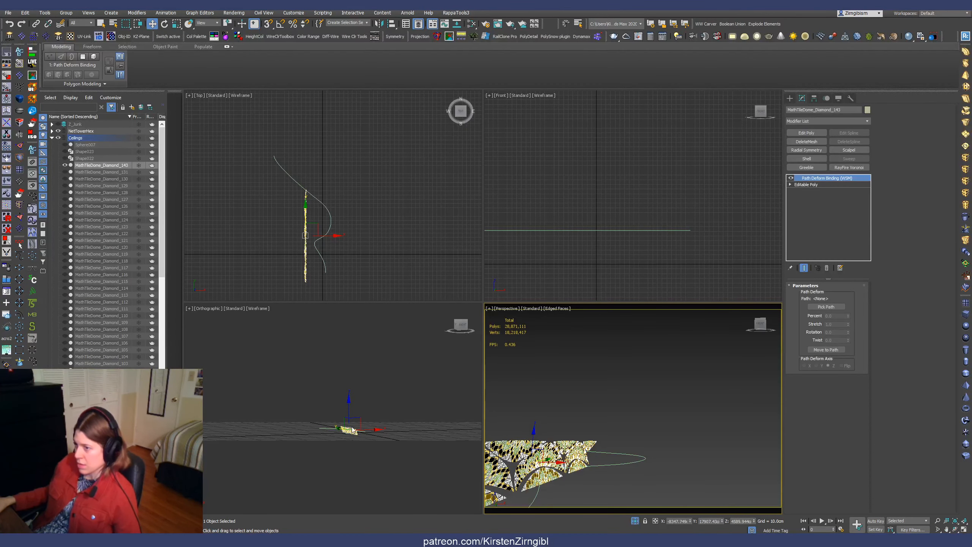
scroll(345, 425, "up", 2)
scroll(344, 425, "up", 8)
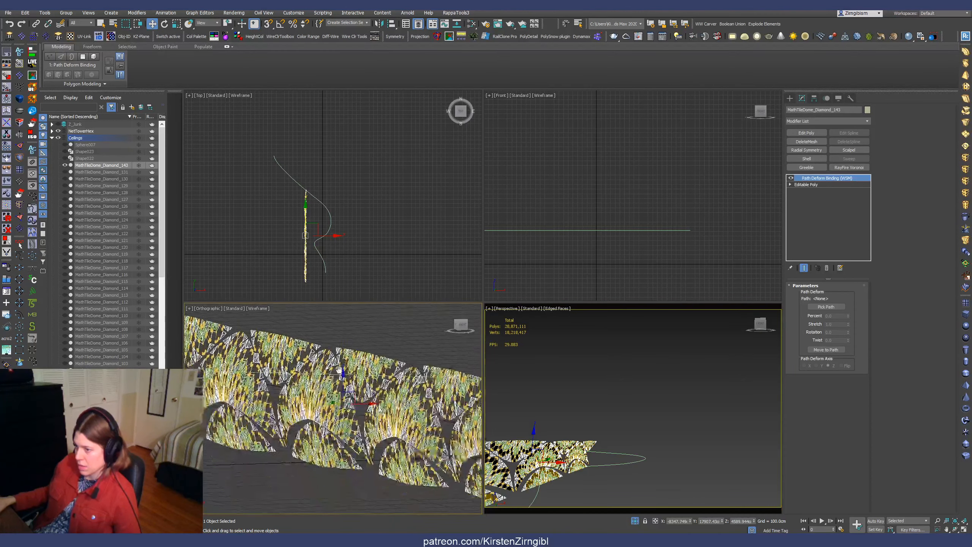
scroll(411, 371, "up", 5)
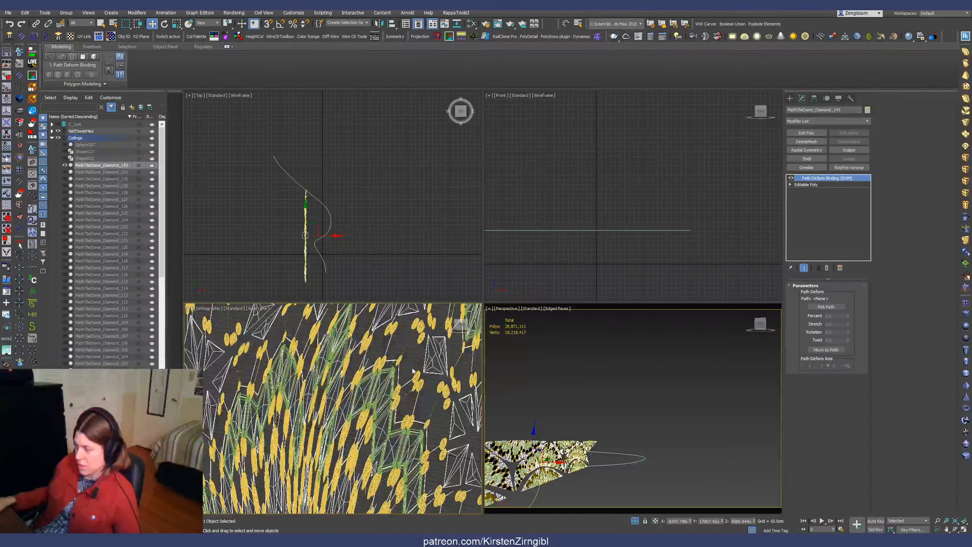
middle_click_drag(412, 371, 391, 380)
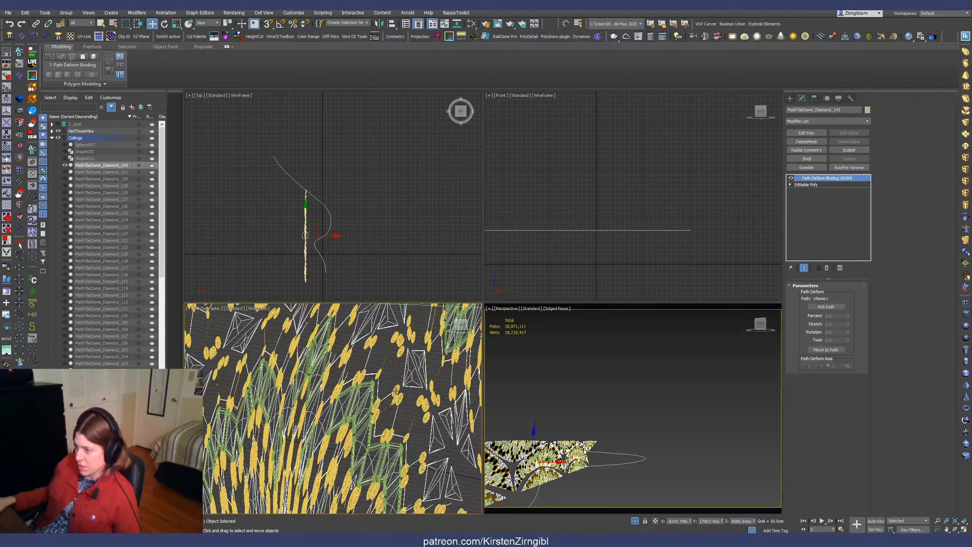
key("c")
left_click(397, 392)
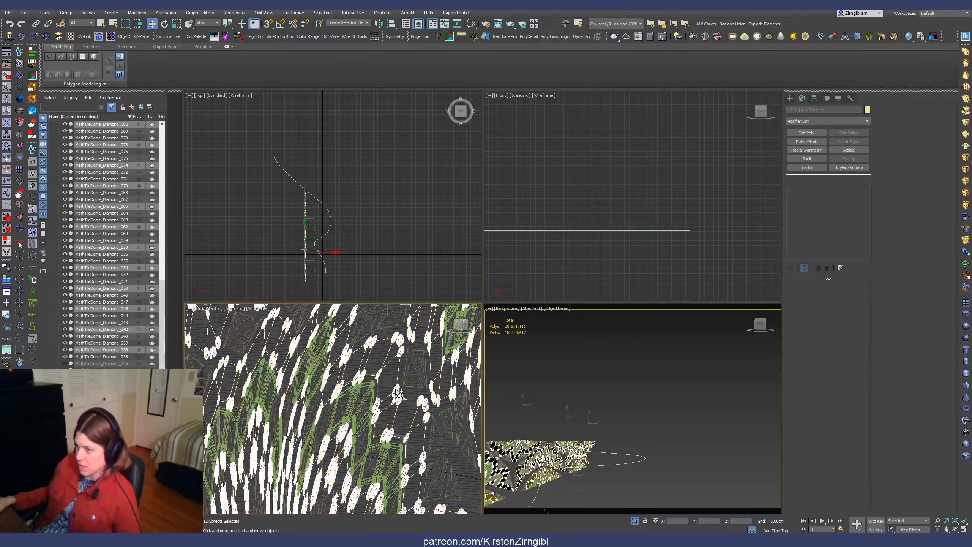
left_click(6, 158)
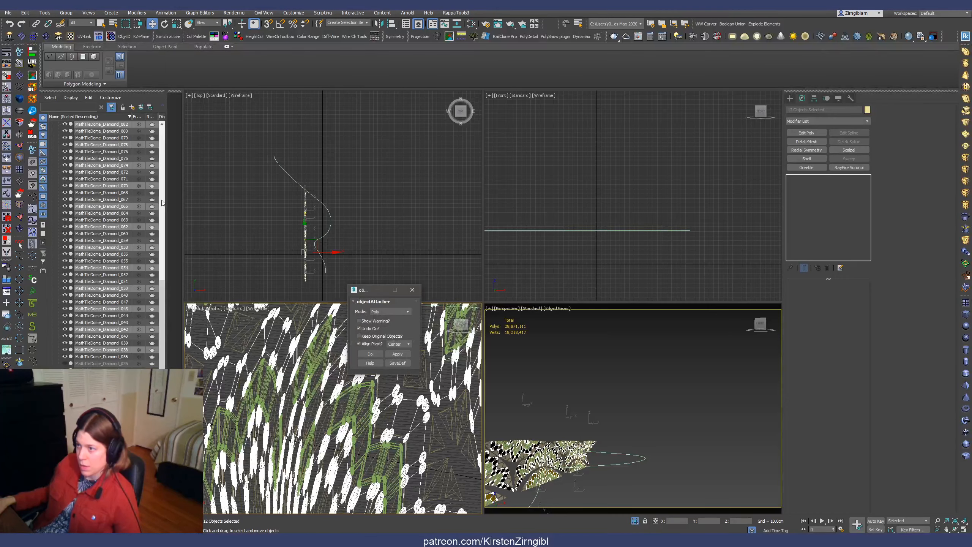
left_click(369, 354)
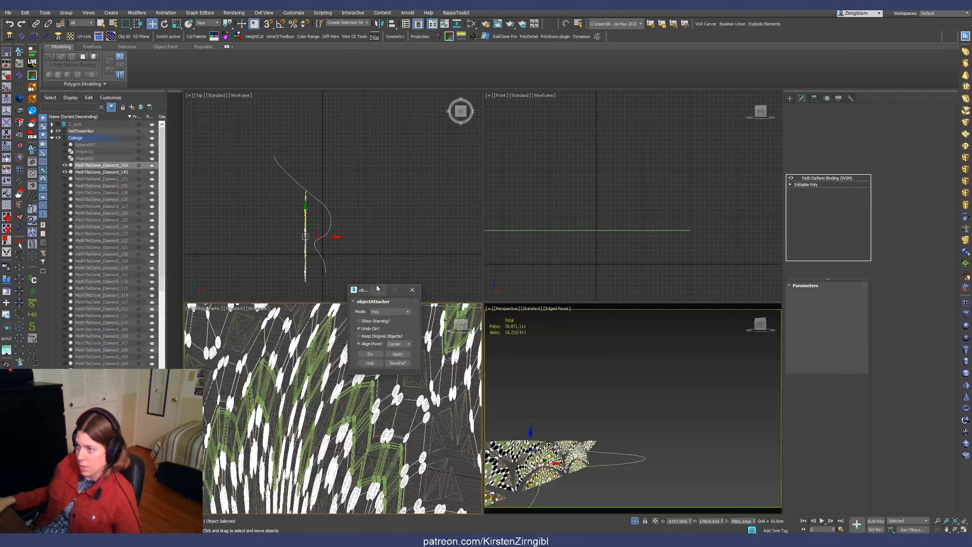
Step: Select all green frame-like tile objects by colour and attach them into one object with objectAttacher, keeping its window open
left_click_drag(362, 291, 393, 187)
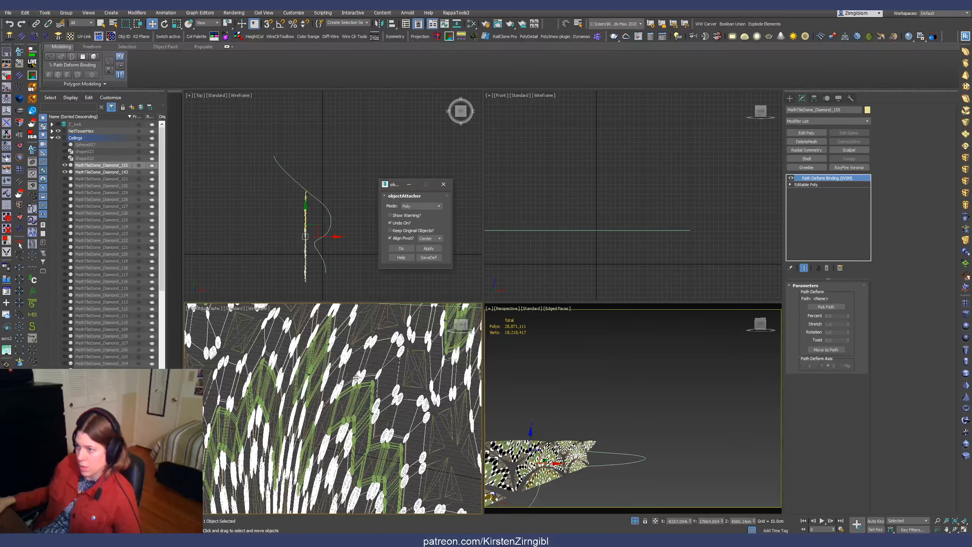
left_click(374, 385)
left_click(426, 248)
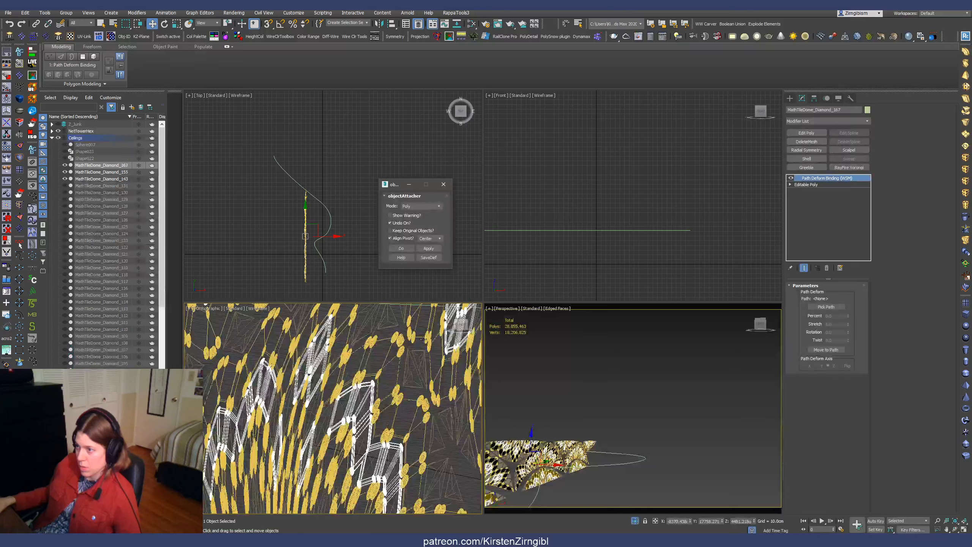
Step: Inspect the attached tile groups up close by selecting them in turn, and close objectAttacher
middle_click_drag(360, 380, 332, 407)
scroll(366, 372, "up", 3)
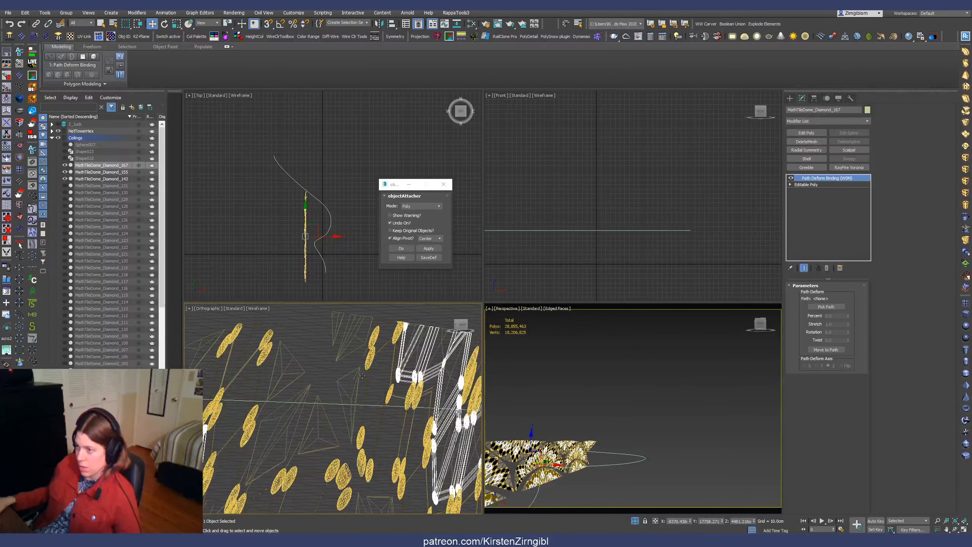
left_click(366, 381)
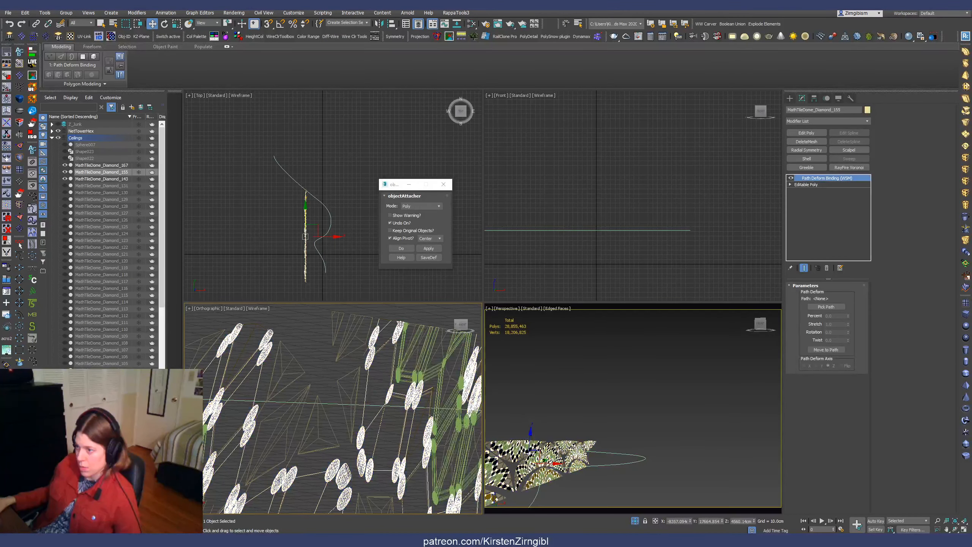
middle_click_drag(394, 339, 380, 355)
scroll(379, 360, "down", 4)
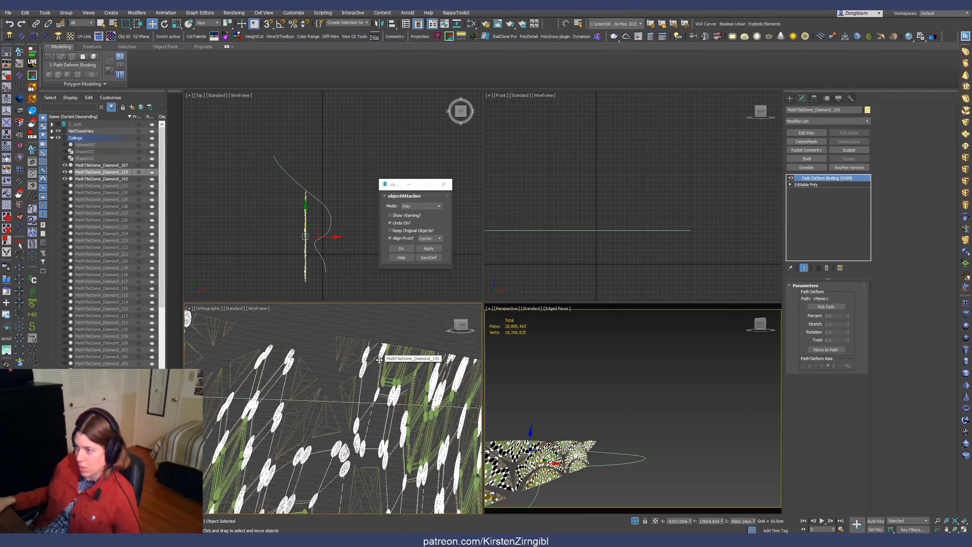
scroll(380, 360, "up", 4)
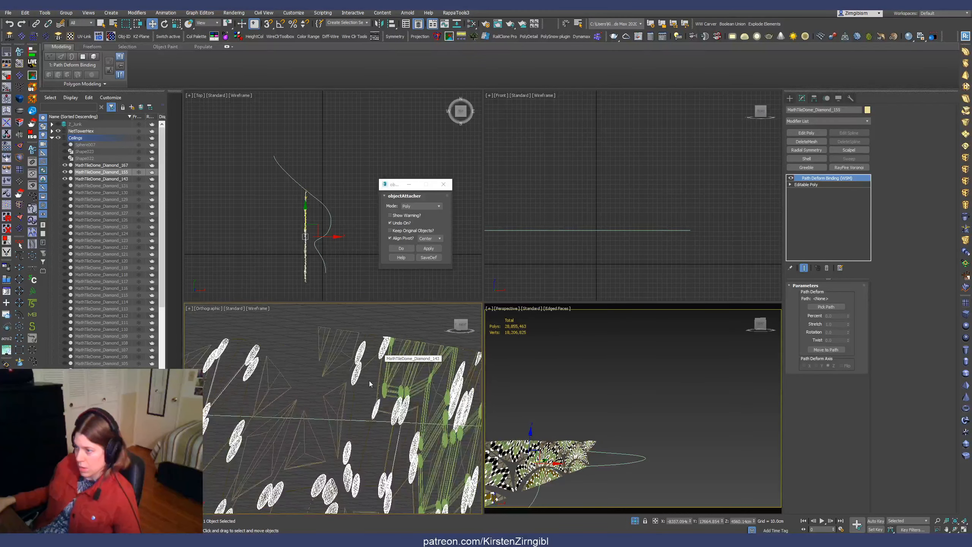
left_click(437, 441)
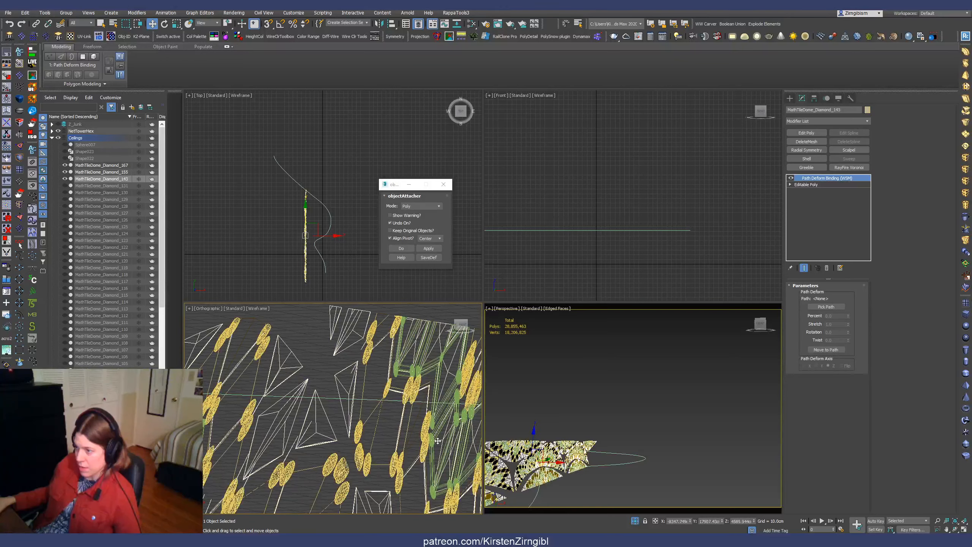
scroll(320, 372, "down", 10)
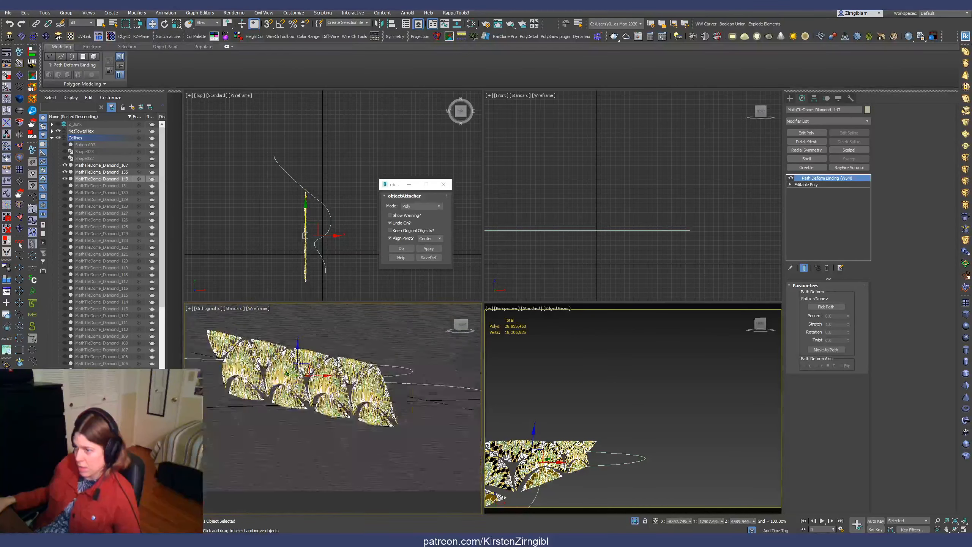
left_click(443, 184)
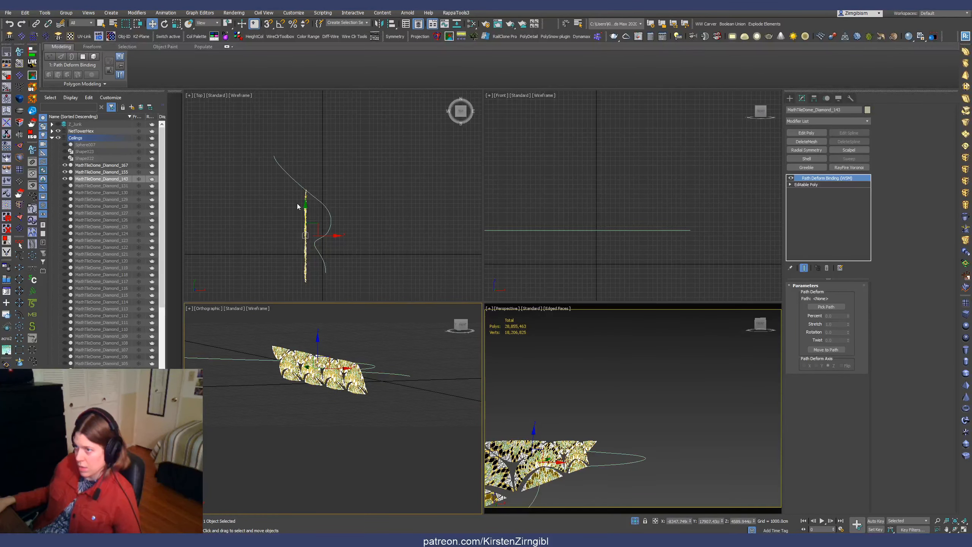
Step: Select all the ceiling's tile objects, save the scene, and apply PathDeform to them with the curved Line004 as path
left_click_drag(307, 274, 308, 279)
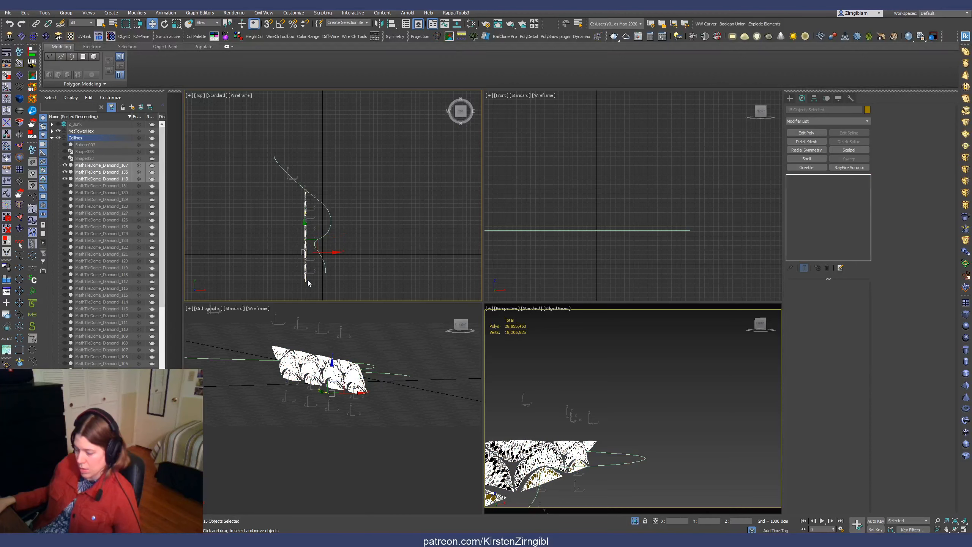
key("ctrl+s")
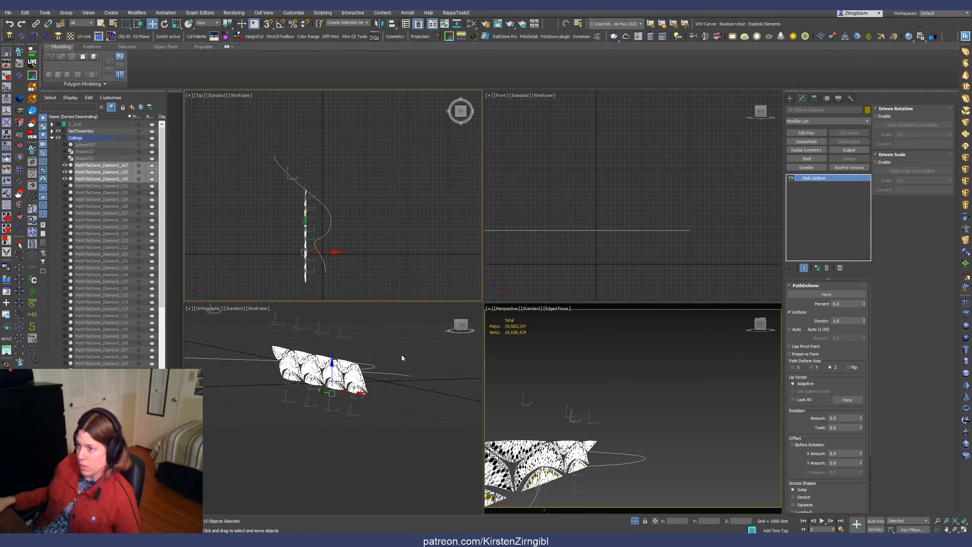
left_click(825, 294)
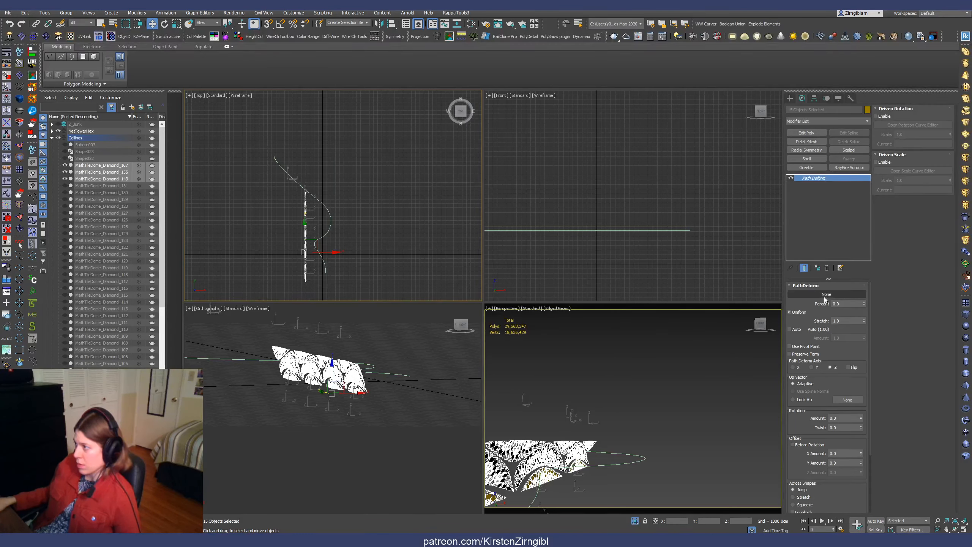
left_click(620, 464)
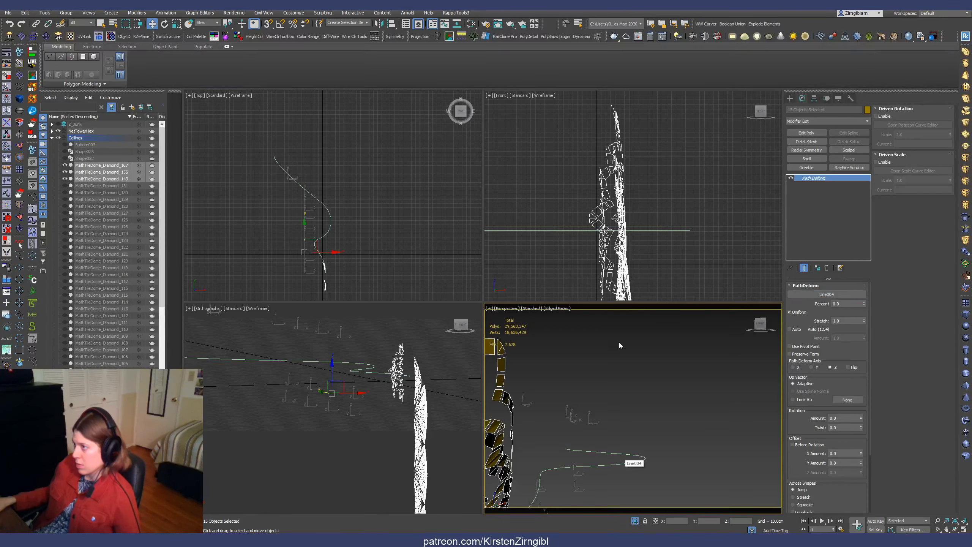
Step: Check the deformed tiles against their path from several angles and set the PathDeform rotation amount to 90
scroll(343, 209, "down", 10)
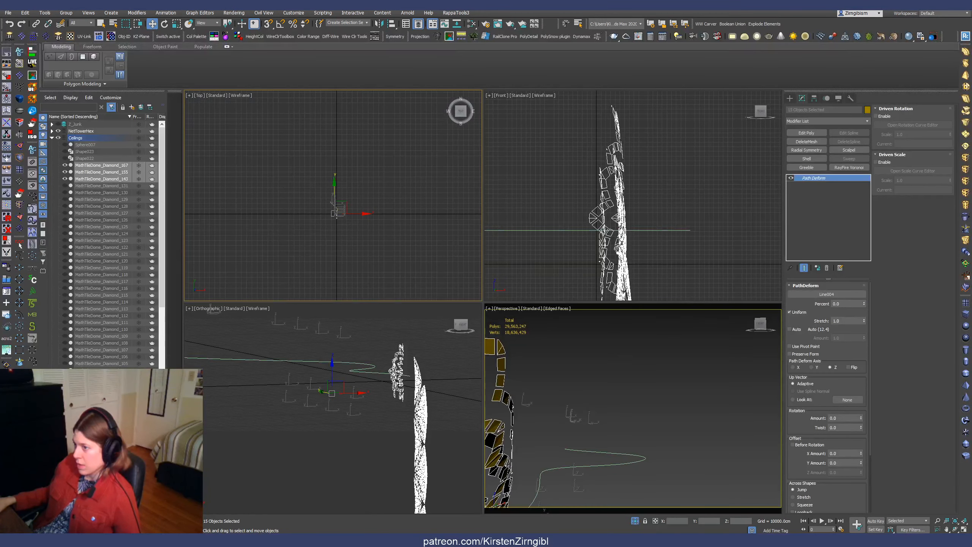
middle_click_drag(434, 410, 253, 382, "alt")
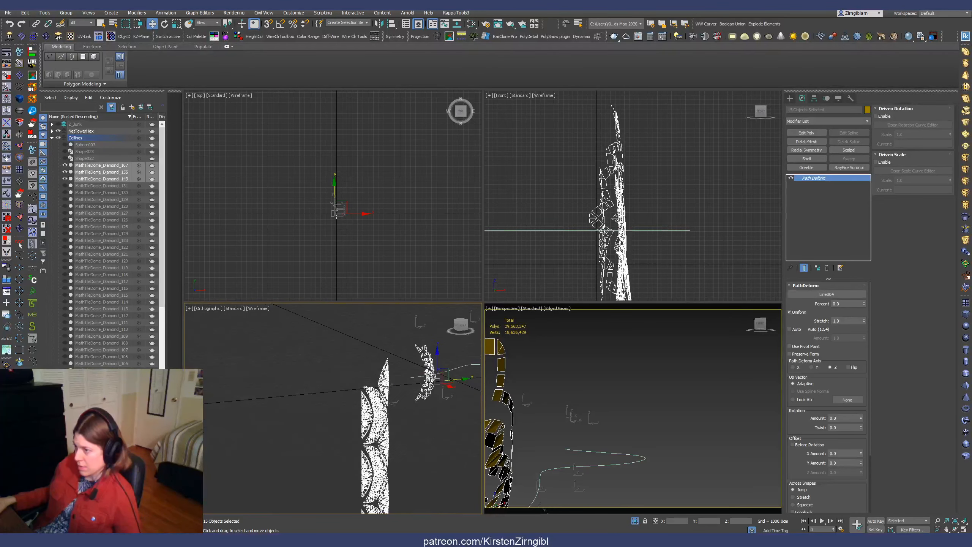
middle_click_drag(370, 419, 380, 461, "alt")
scroll(317, 268, "up", 8)
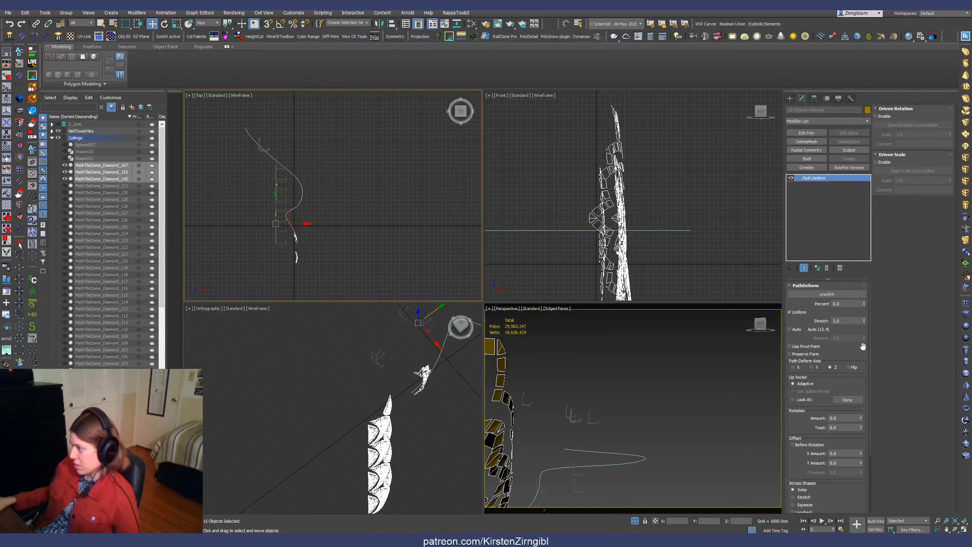
left_click_drag(844, 381, 829, 341)
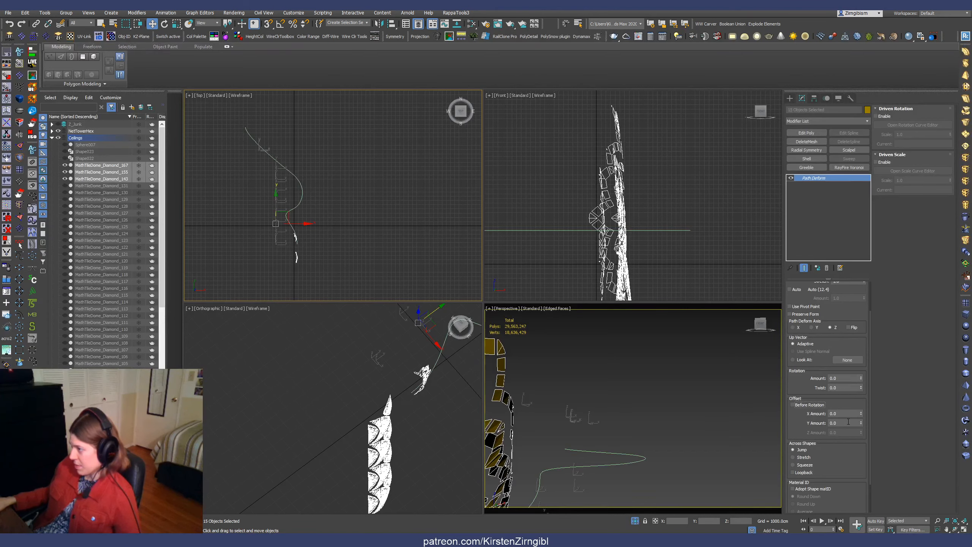
double_click(839, 378)
type("90")
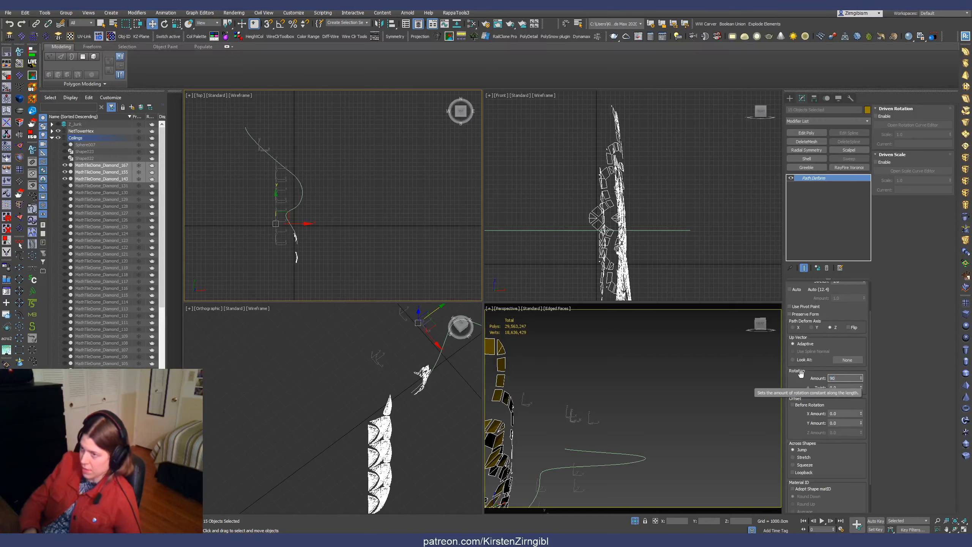
key("Return")
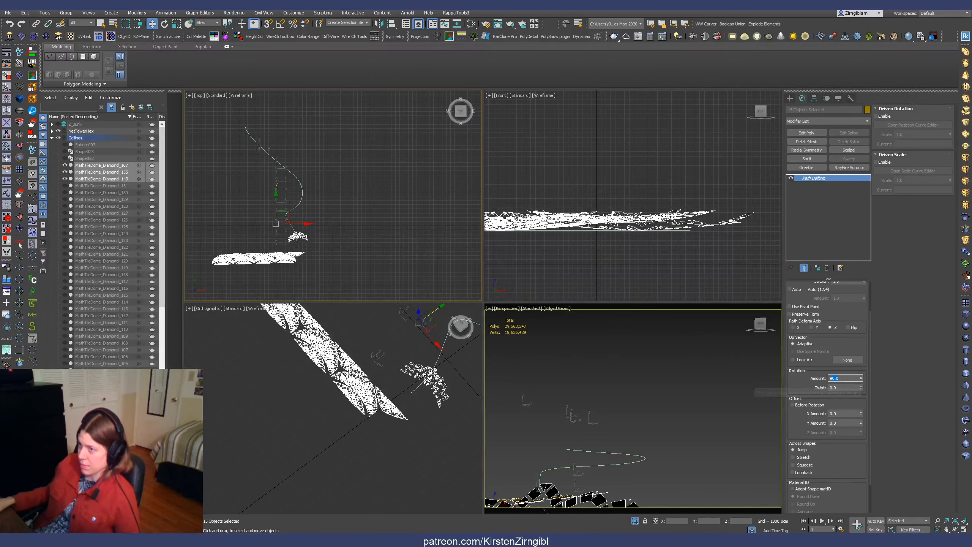
Step: Enable automatic stretch in the PathDeform settings and set its amount to 0.576
scroll(835, 318, "down", 1)
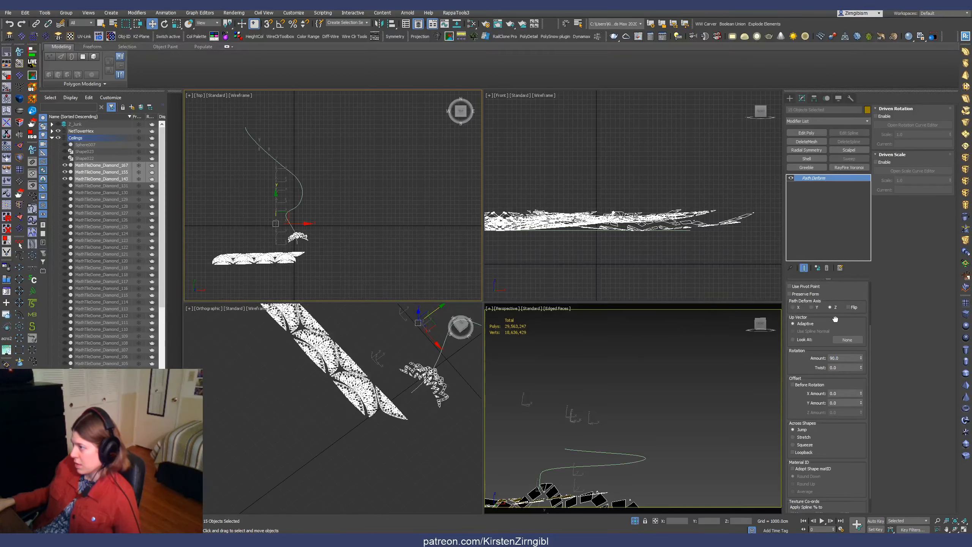
scroll(855, 386, "up", 3)
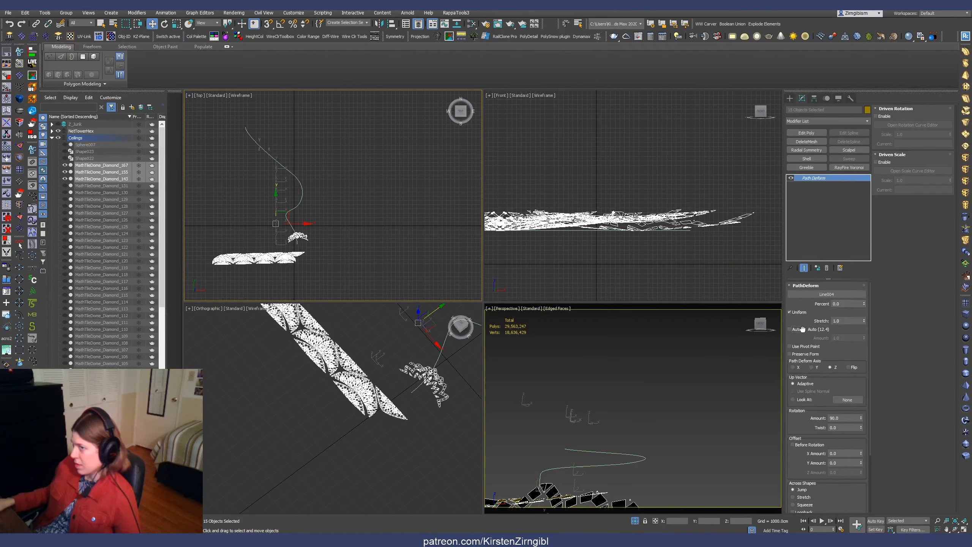
left_click(790, 329)
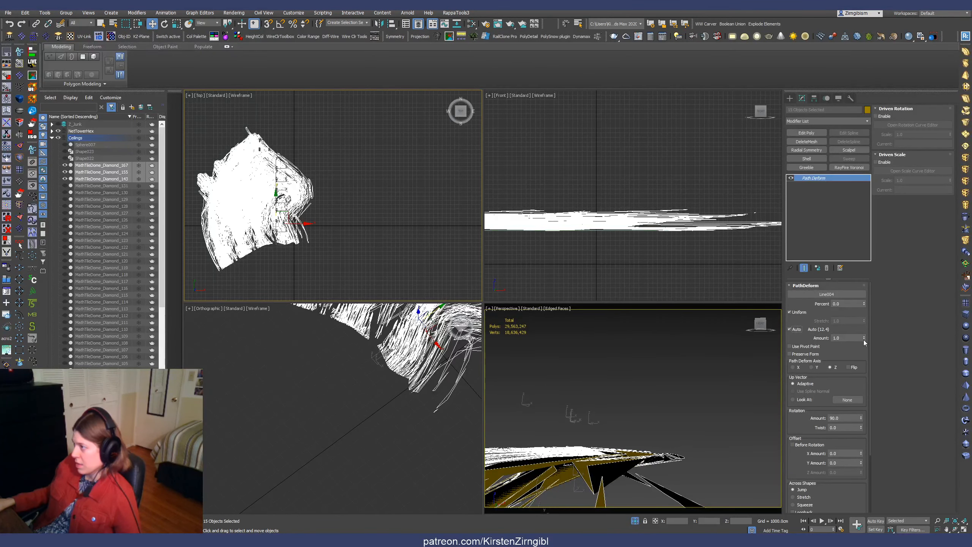
type("0.576")
key("Return")
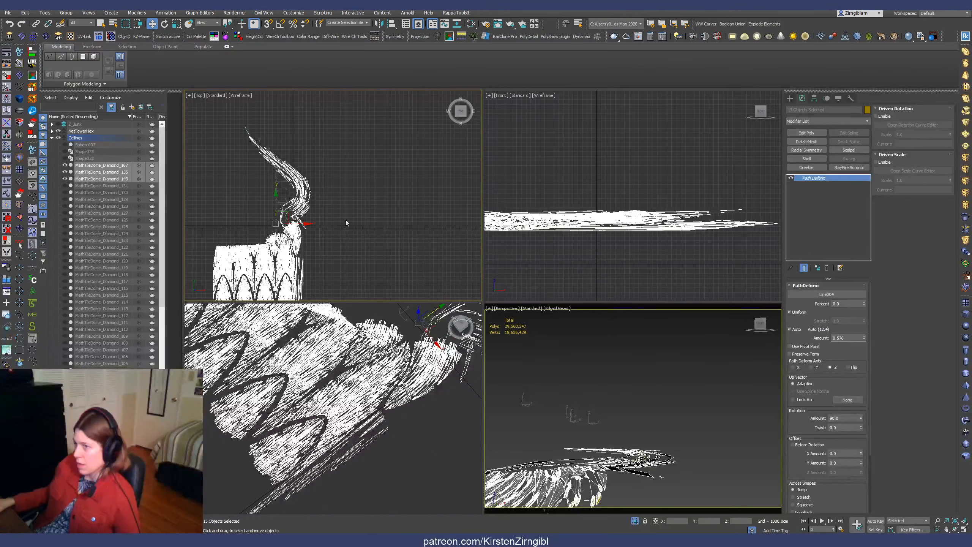
scroll(344, 177, "up", 3)
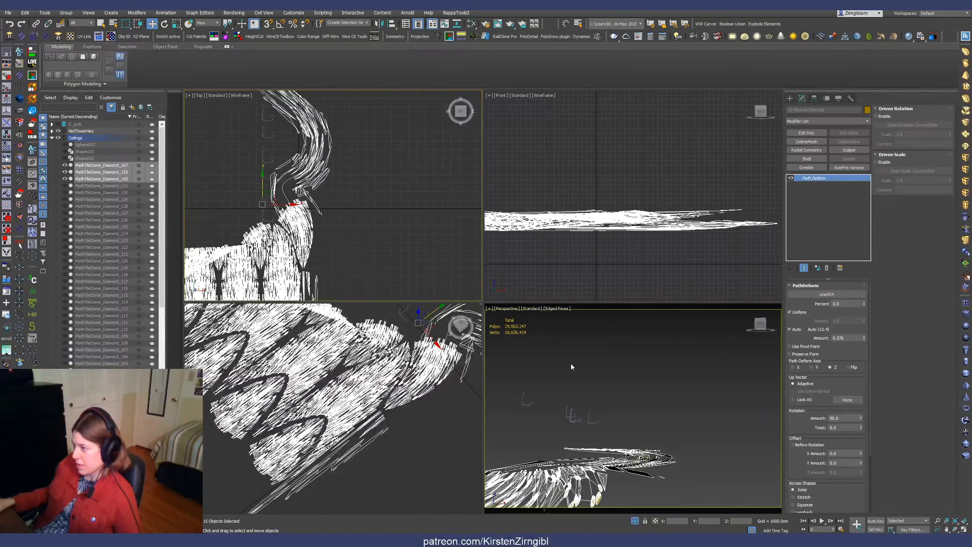
mouse_move(587, 387)
middle_mouse_down("alt")
mouse_move(582, 428)
mouse_move(560, 414)
mouse_move(590, 381)
middle_mouse_up("alt")
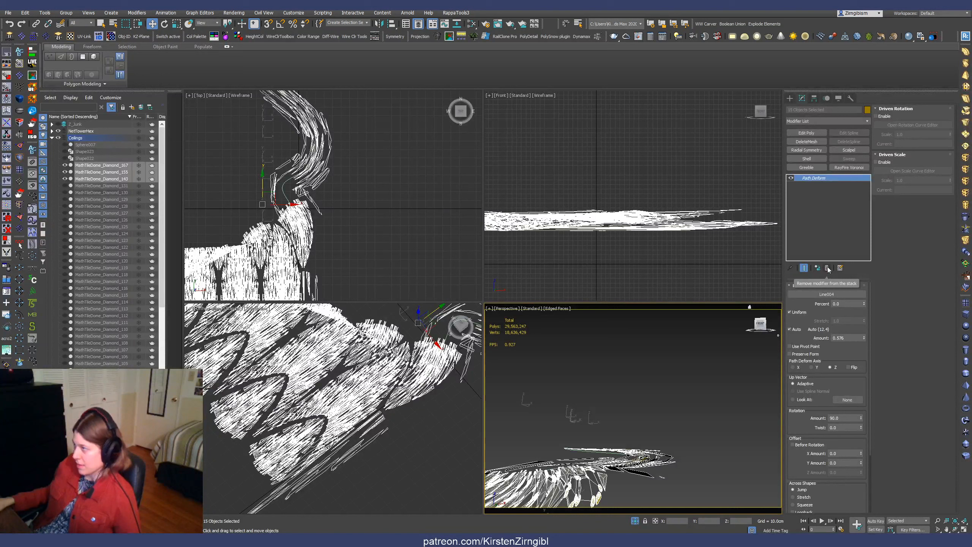
Step: Set the PathDeform rotation amount to 180 and check the deformed tiles from several angles
left_click(846, 418)
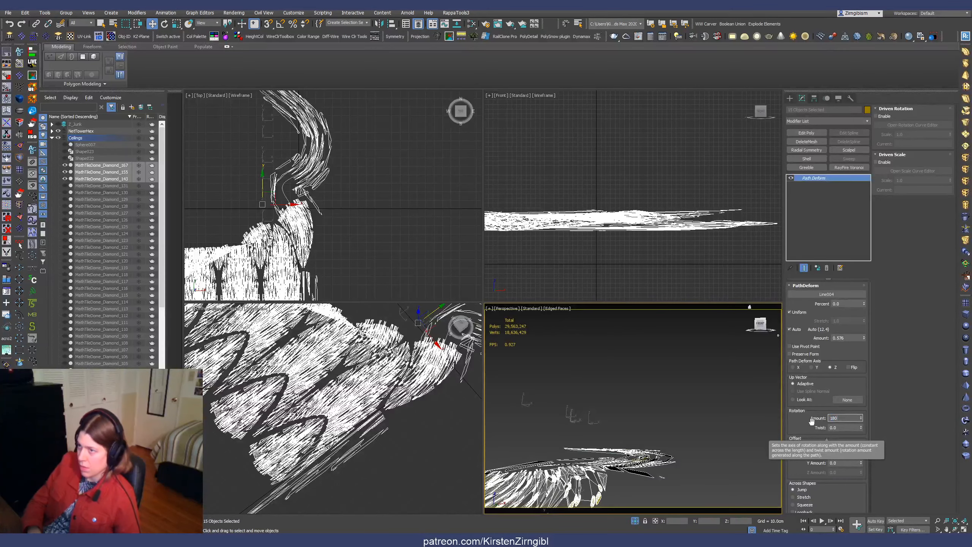
type("180")
key("Return")
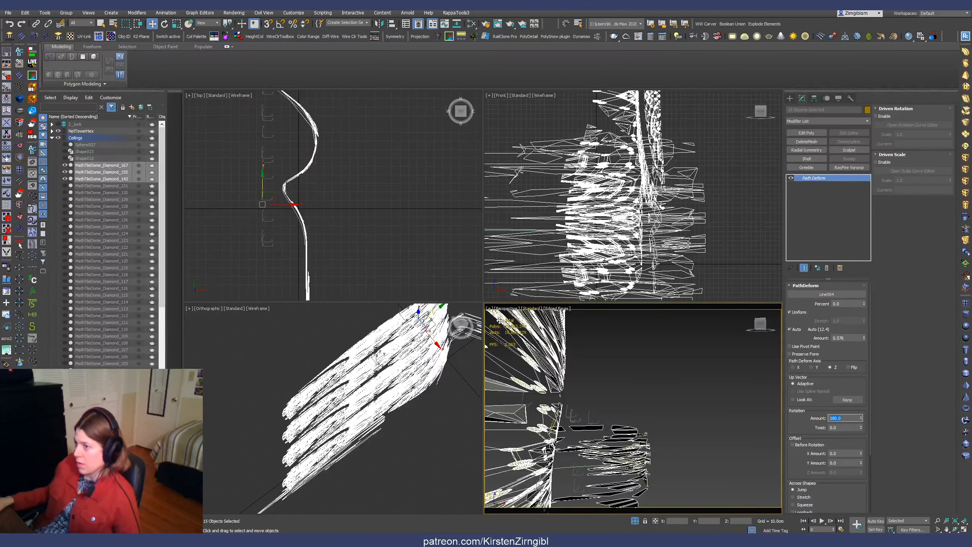
middle_click_drag(455, 336, 361, 353)
scroll(383, 354, "down", 4)
scroll(406, 381, "up", 5)
scroll(361, 353, "up", 2)
middle_click_drag(420, 472, 371, 358, "alt")
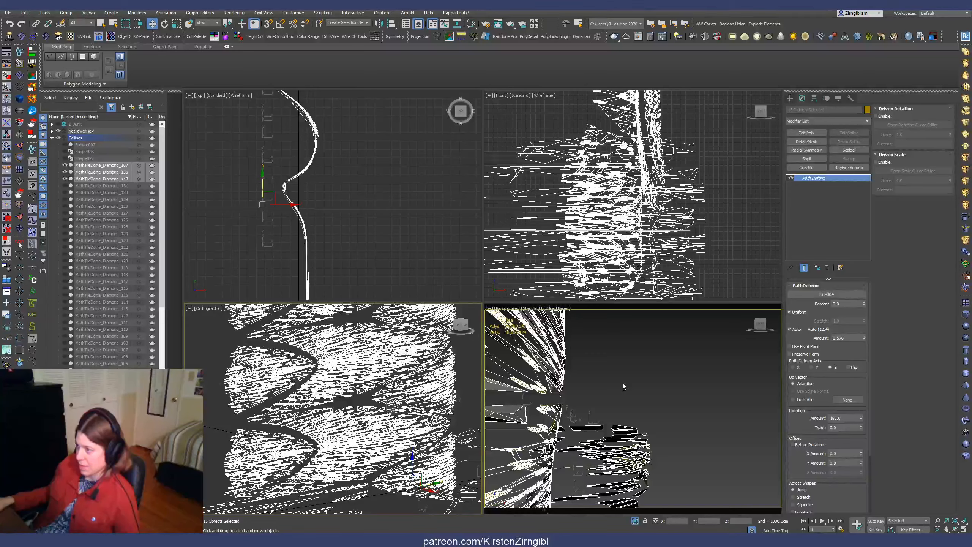
Step: Frame the deformed tiles in the perspective view, run a test render of them and stop it
middle_click_drag(622, 384, 653, 395, "alt")
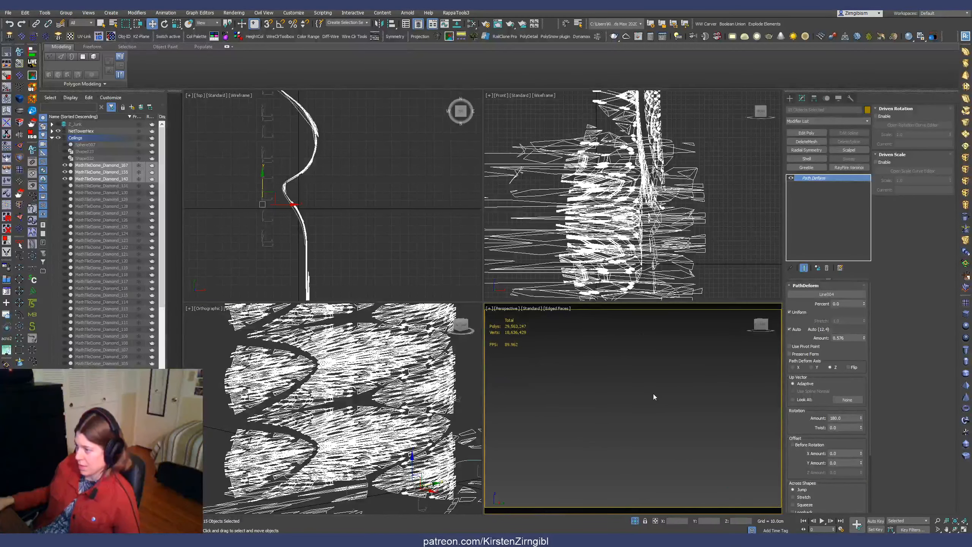
scroll(639, 382, "down", 3)
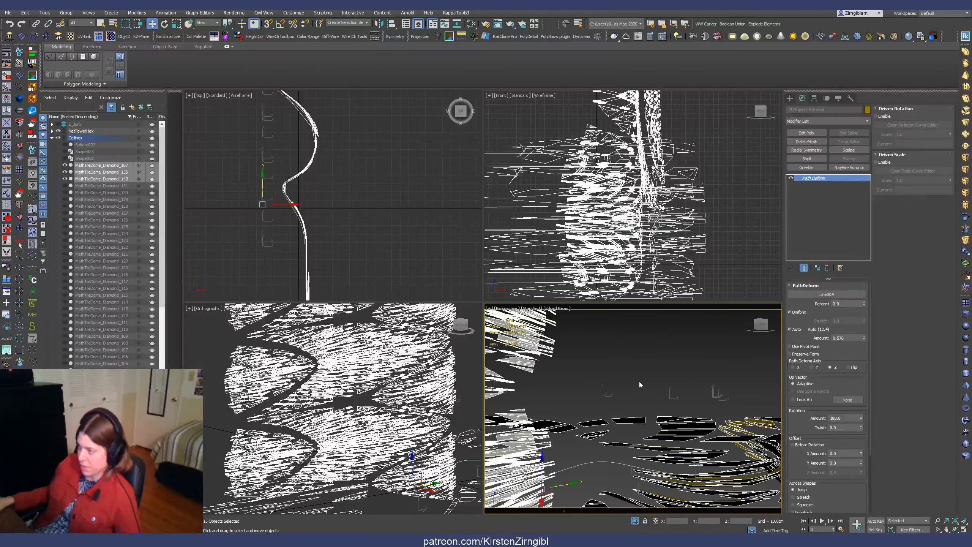
middle_click_drag(601, 390, 675, 392, "alt")
scroll(610, 388, "down", 4)
left_click(563, 390)
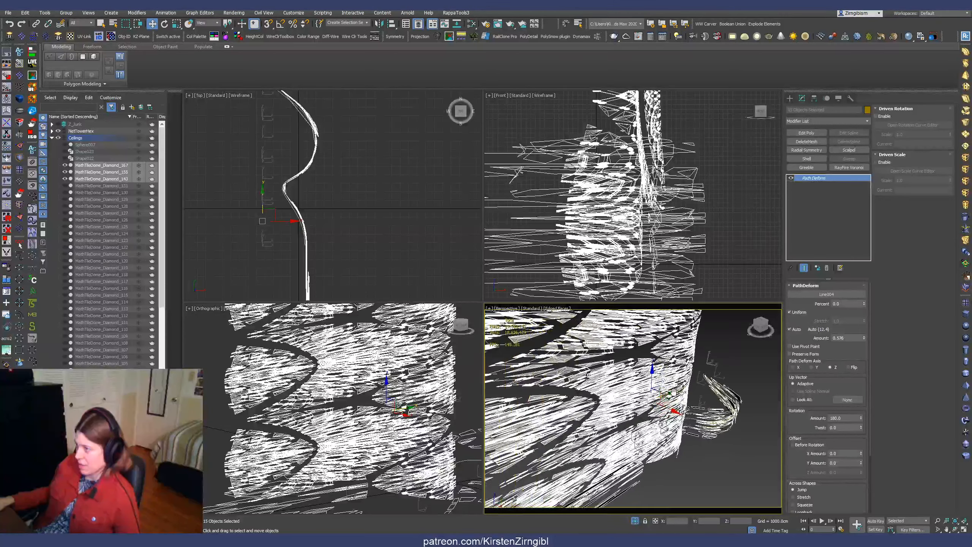
key("shift+q")
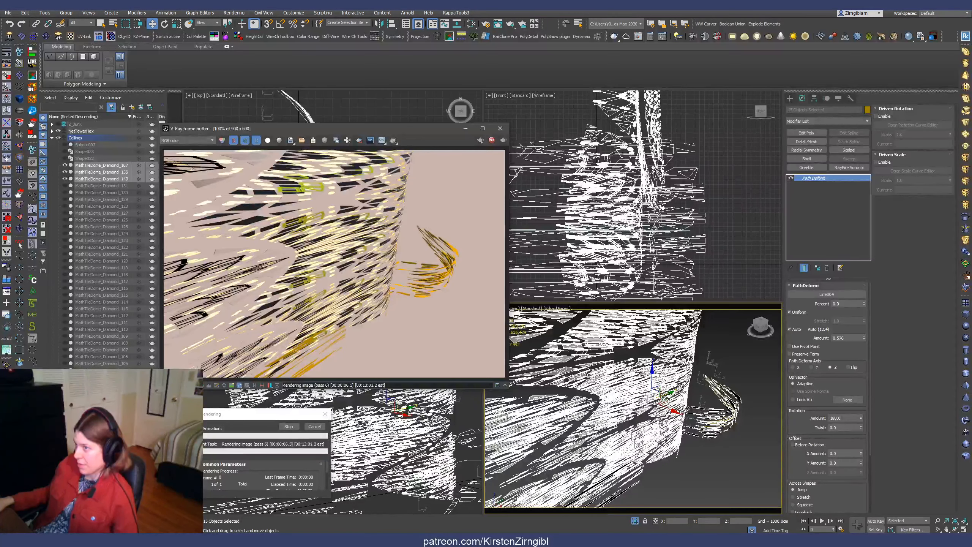
left_click(500, 128)
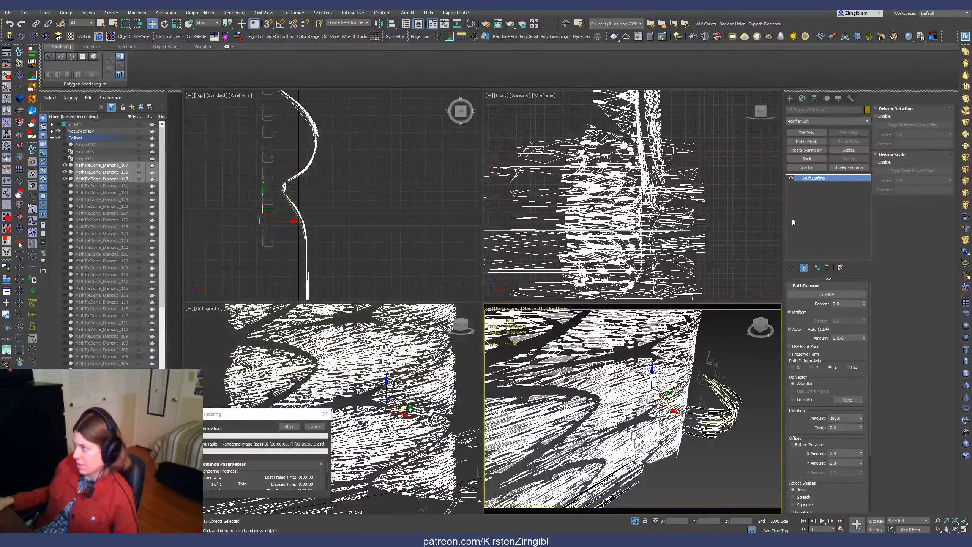
left_click(293, 427)
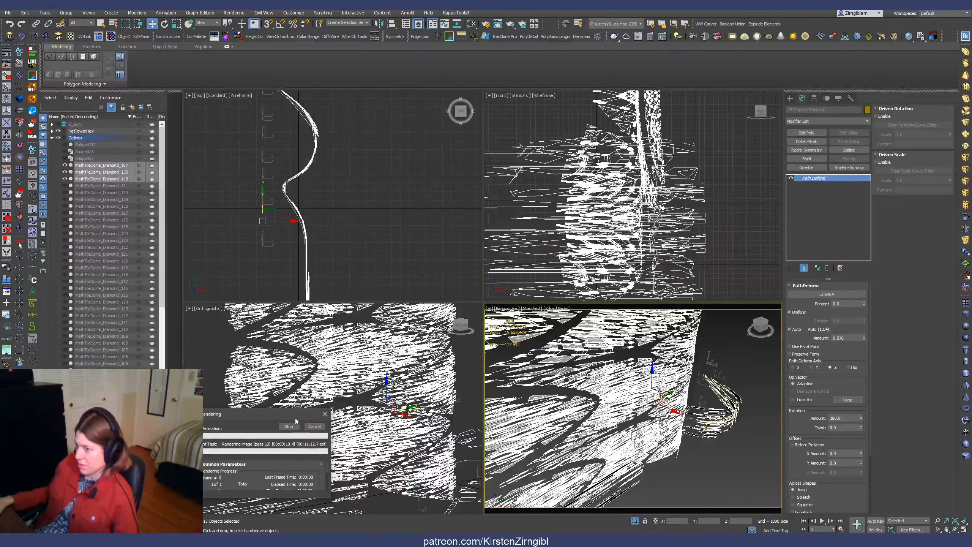
left_click(293, 423)
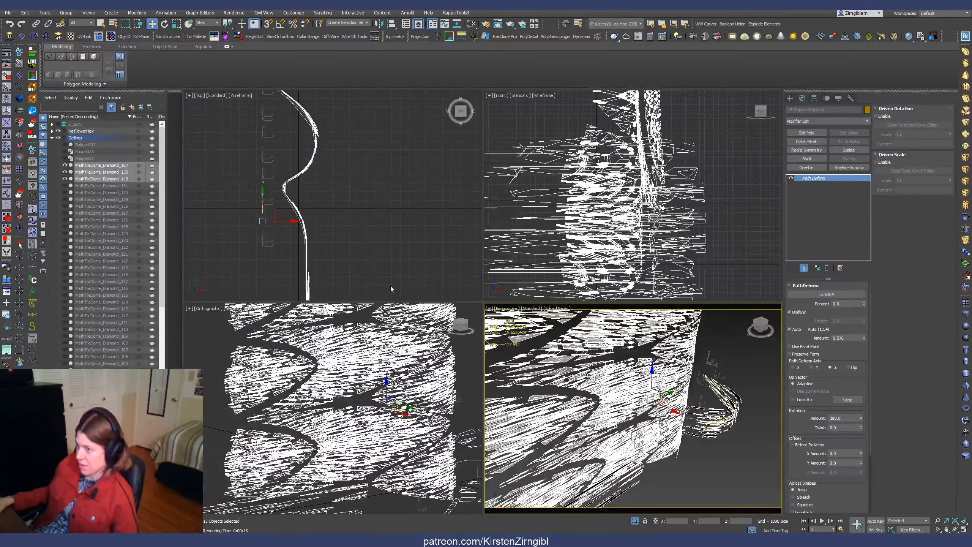
Step: Change the path deform axis to Y and check the tiles along the curve in perspective
middle_click_drag(621, 372, 613, 407, "alt")
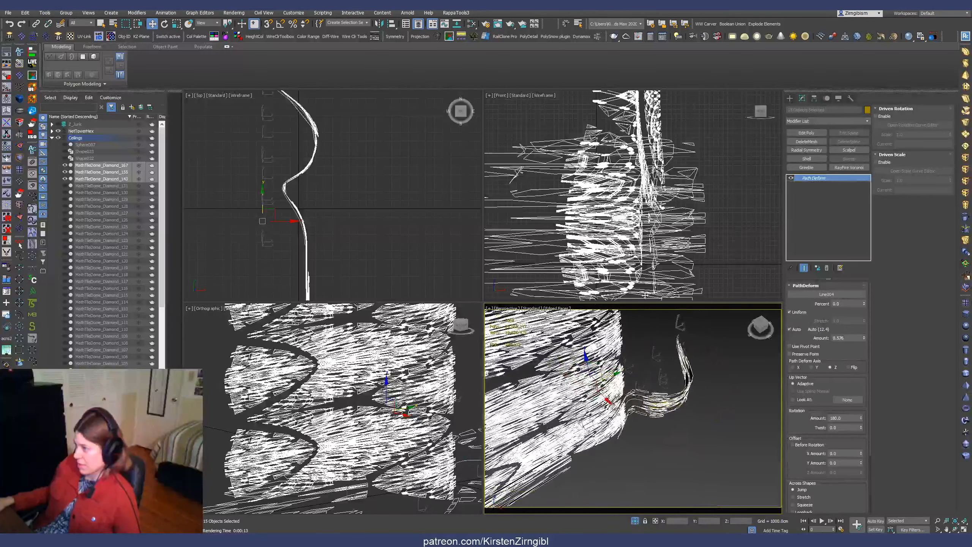
left_click(812, 368)
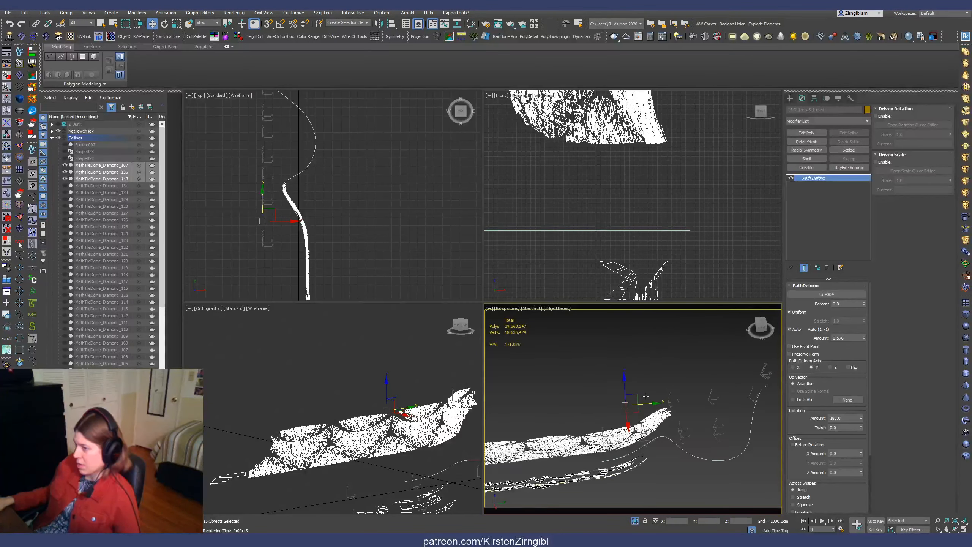
middle_click_drag(645, 396, 659, 391, "alt")
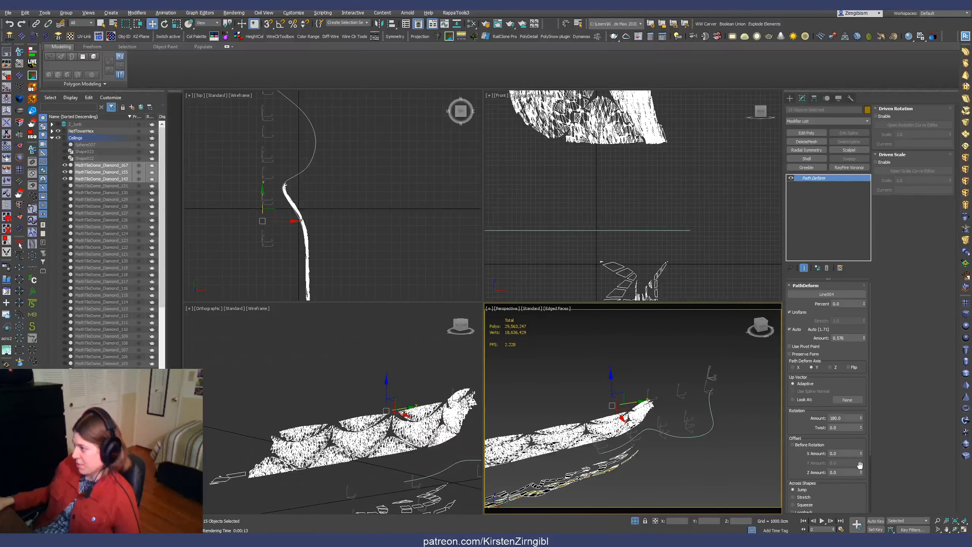
Step: Set the PathDeform X offset amount to 20 and compare the tiles' position with the path curve
left_click_drag(862, 454, 860, 437)
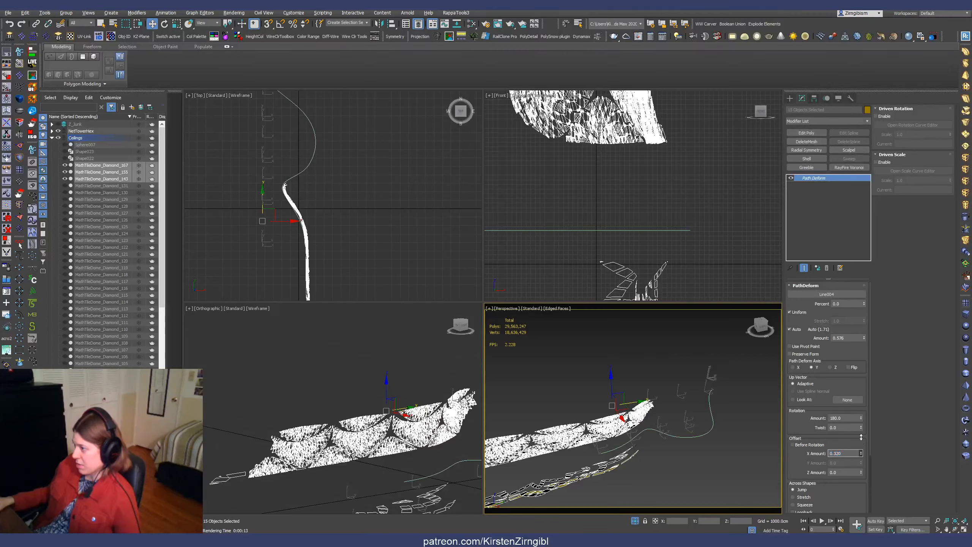
left_click(848, 474)
double_click(843, 453)
type("1")
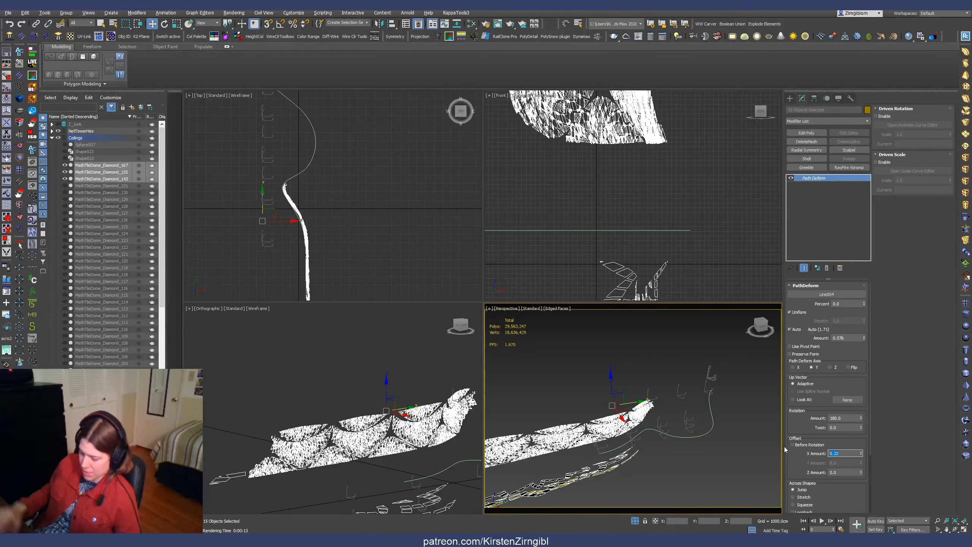
key("Return")
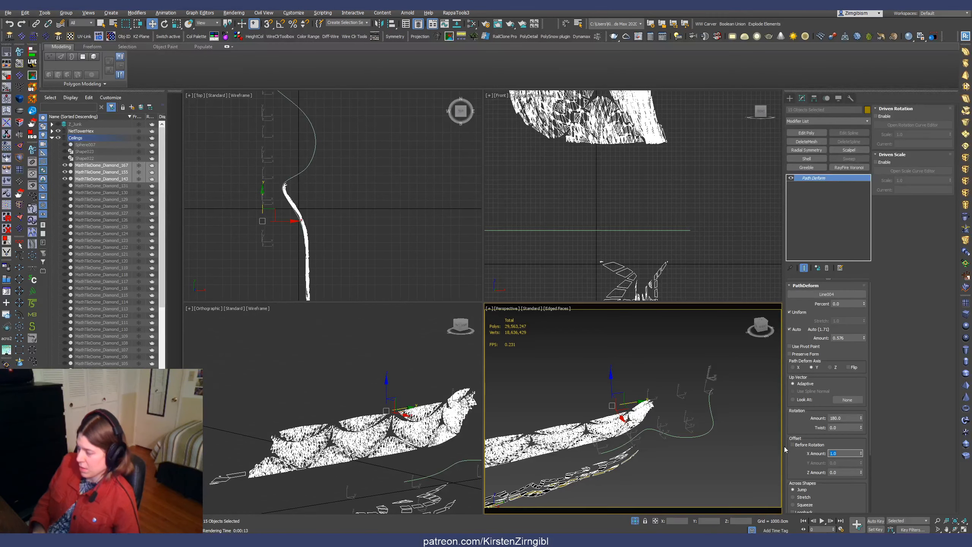
type("20")
key("Return")
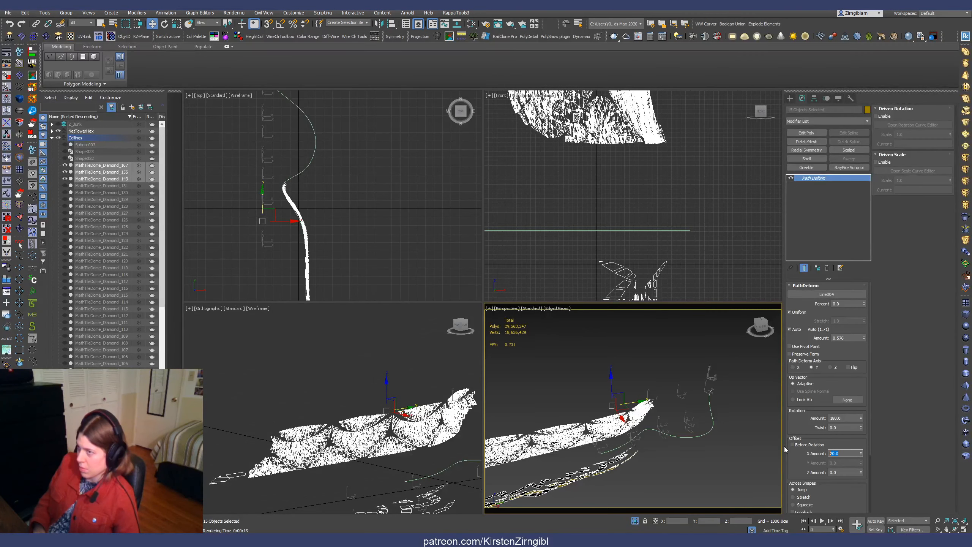
middle_click_drag(371, 175, 372, 185)
scroll(372, 185, "down", 3)
scroll(372, 185, "up", 1)
mouse_move(579, 376)
middle_mouse_down("alt")
mouse_move(565, 367)
mouse_move(584, 366)
mouse_move(570, 352)
mouse_move(577, 364)
mouse_move(549, 393)
mouse_move(582, 383)
mouse_move(566, 384)
mouse_move(566, 361)
middle_mouse_up("alt")
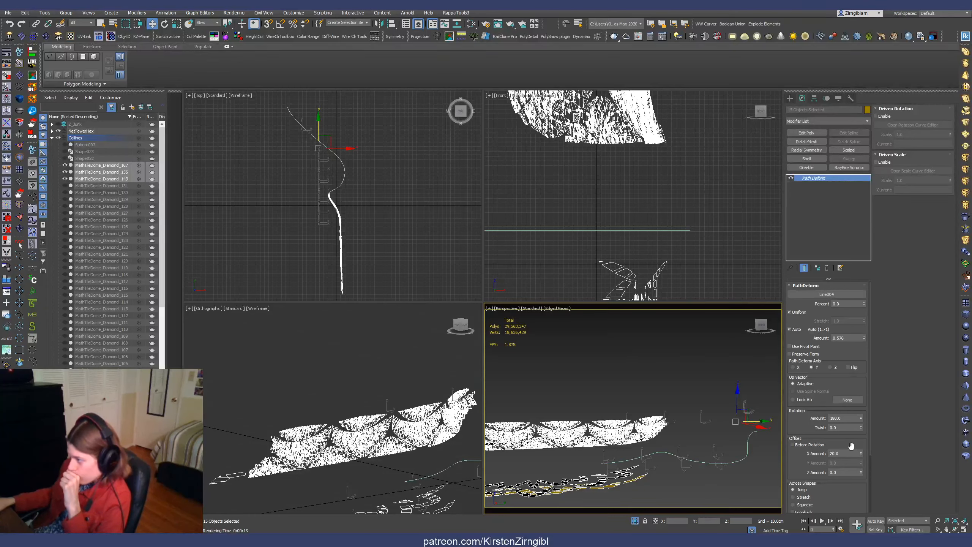
Step: Try the Squeeze option for PathDeform across shapes, and switch it to Stretch
scroll(850, 446, "down", 4)
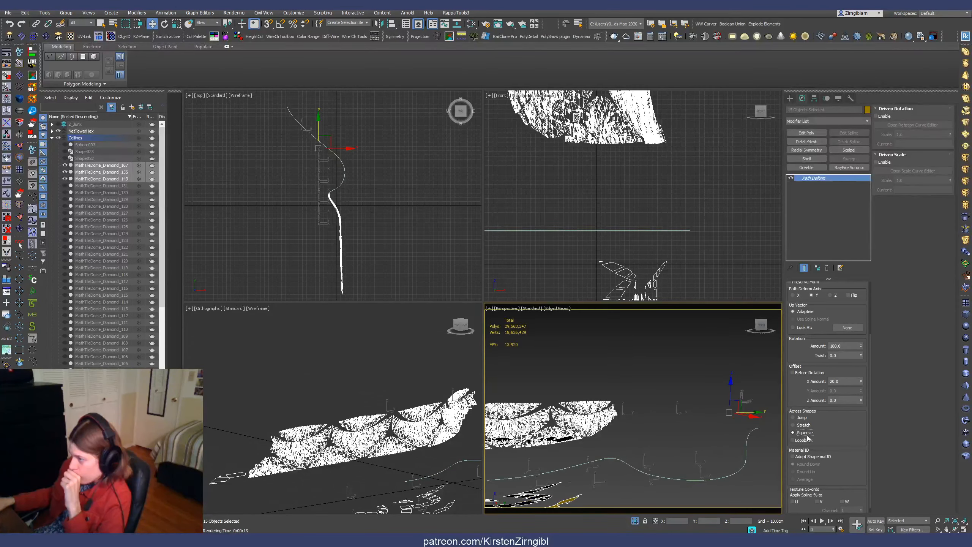
middle_click_drag(640, 417, 645, 418)
middle_click_drag(429, 269, 427, 272)
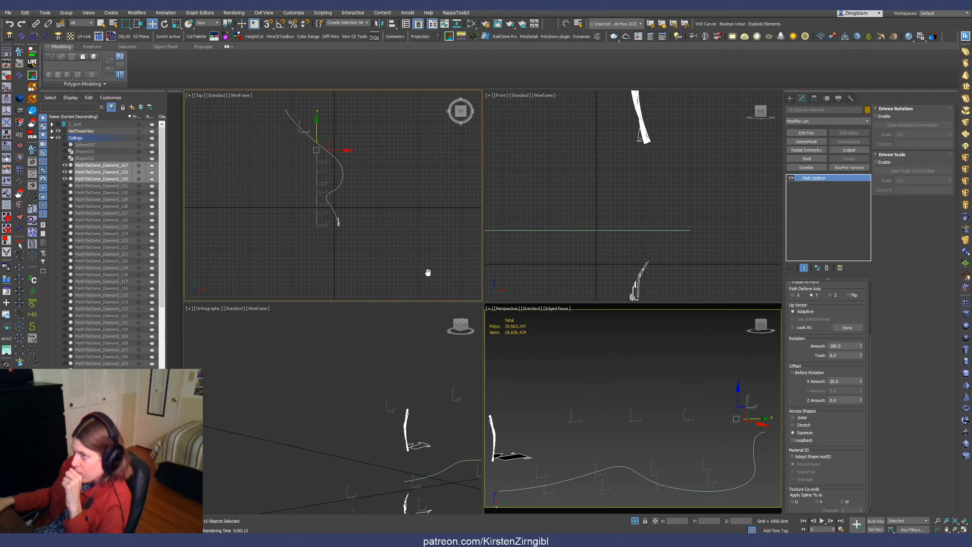
middle_click_drag(623, 215, 622, 236)
scroll(622, 237, "down", 6)
middle_click_drag(585, 359, 675, 339)
scroll(657, 355, "down", 2)
scroll(657, 386, "up", 2)
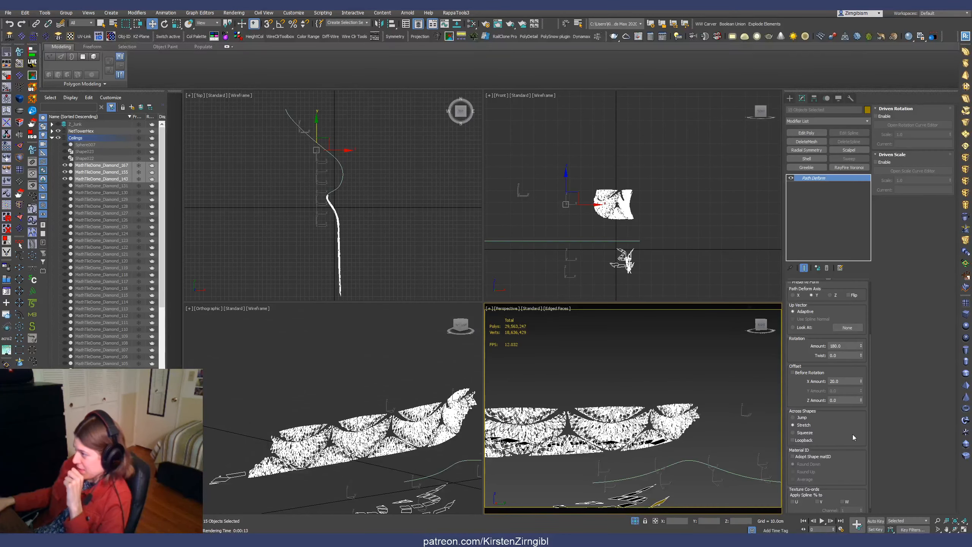
Step: Try to apply the spline percentage to the U texture coordinate in the PathDeform settings
scroll(866, 434, "down", 1)
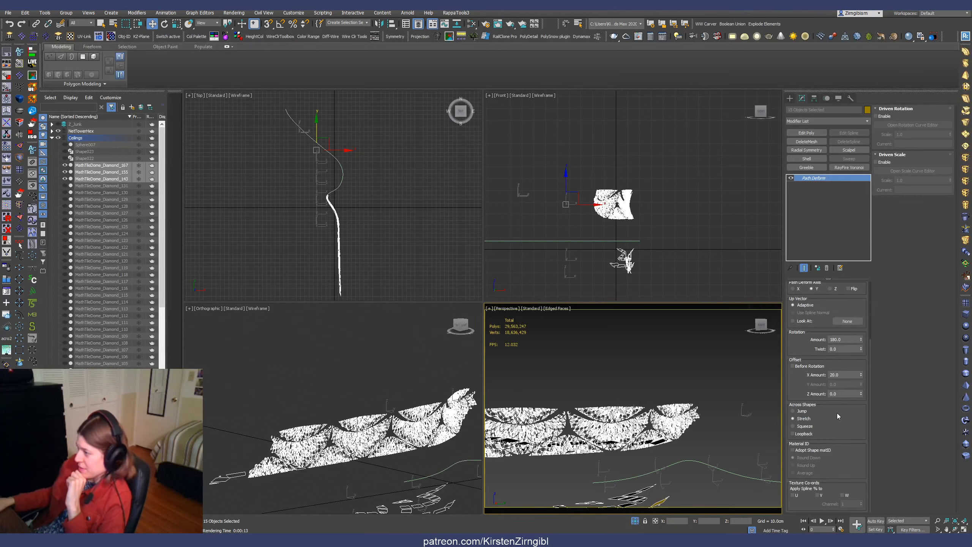
left_click(792, 495)
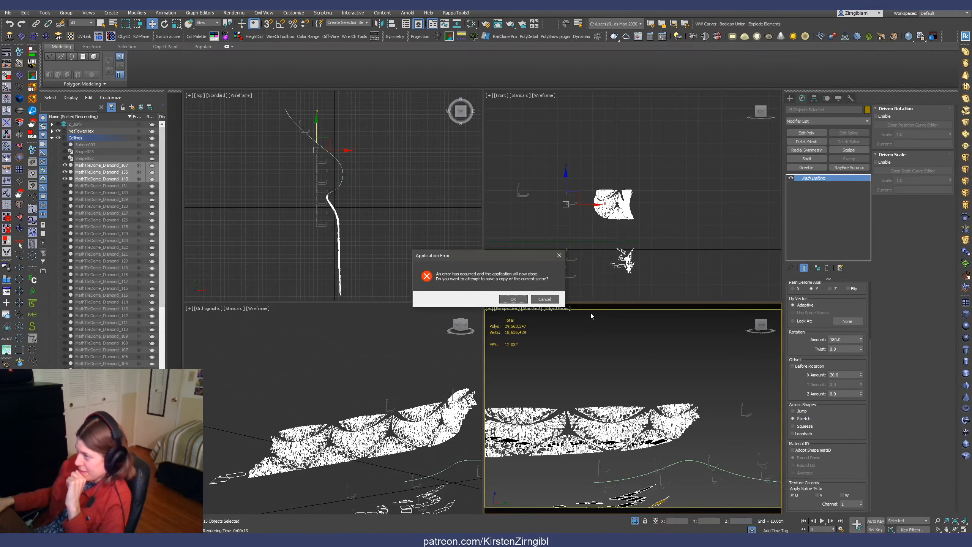
Step: Save a recovery copy of the crashed scene, dismiss the error messages and minimise the empty Notepad++ window
left_click(524, 300)
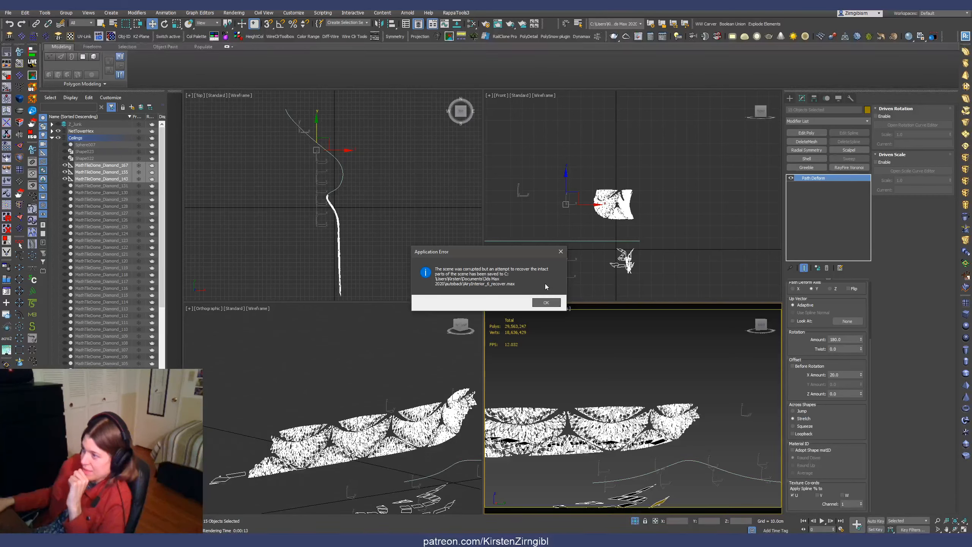
left_click(546, 302)
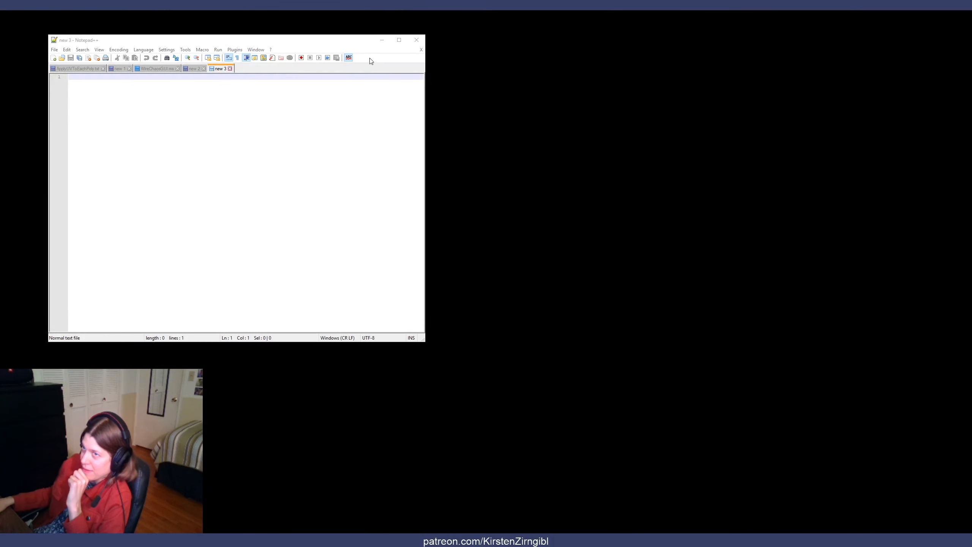
left_click_drag(311, 44, 538, 119)
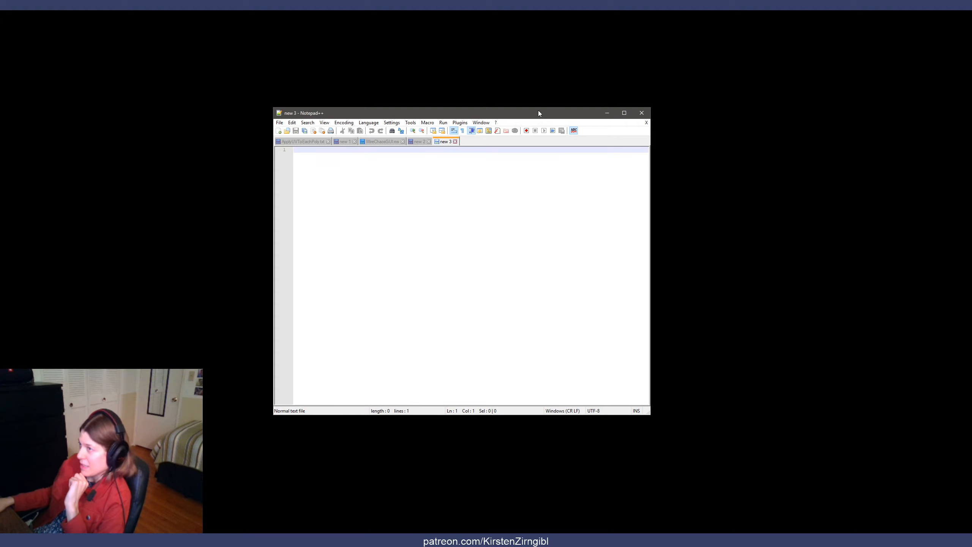
left_click(606, 115)
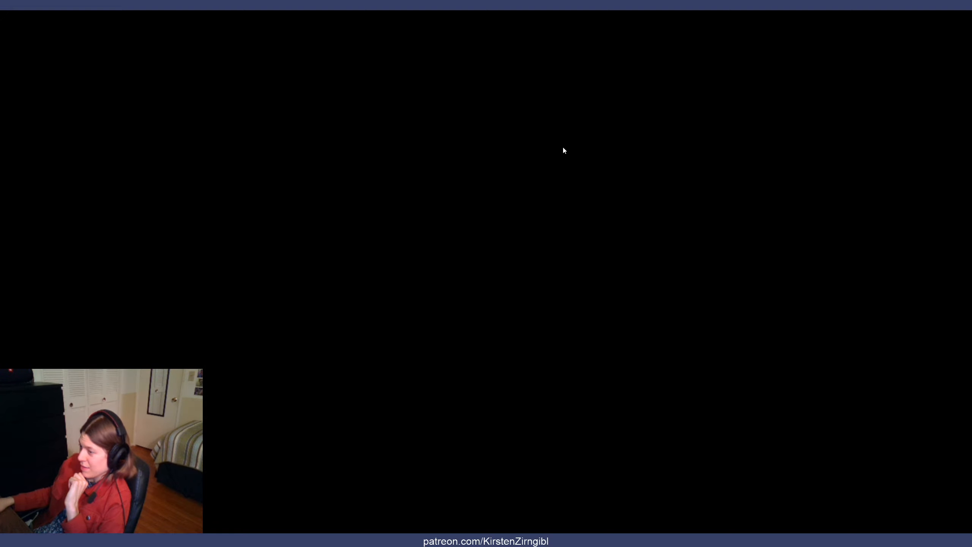